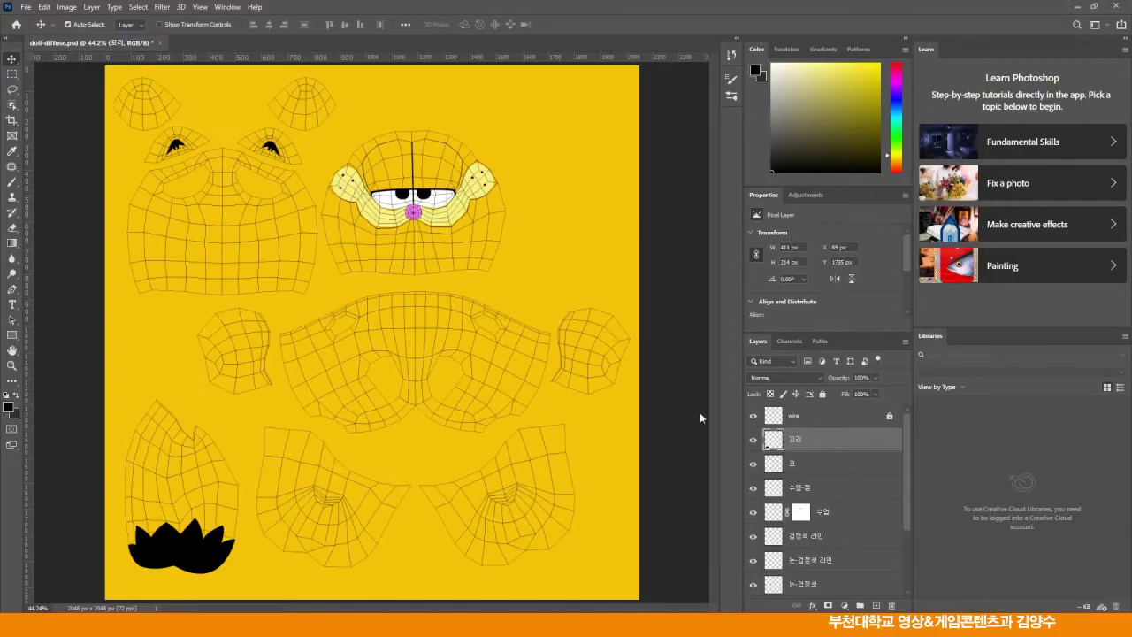
- Create a new path named 꼬리-무늬 for the stripes on the tail piece
key("h")
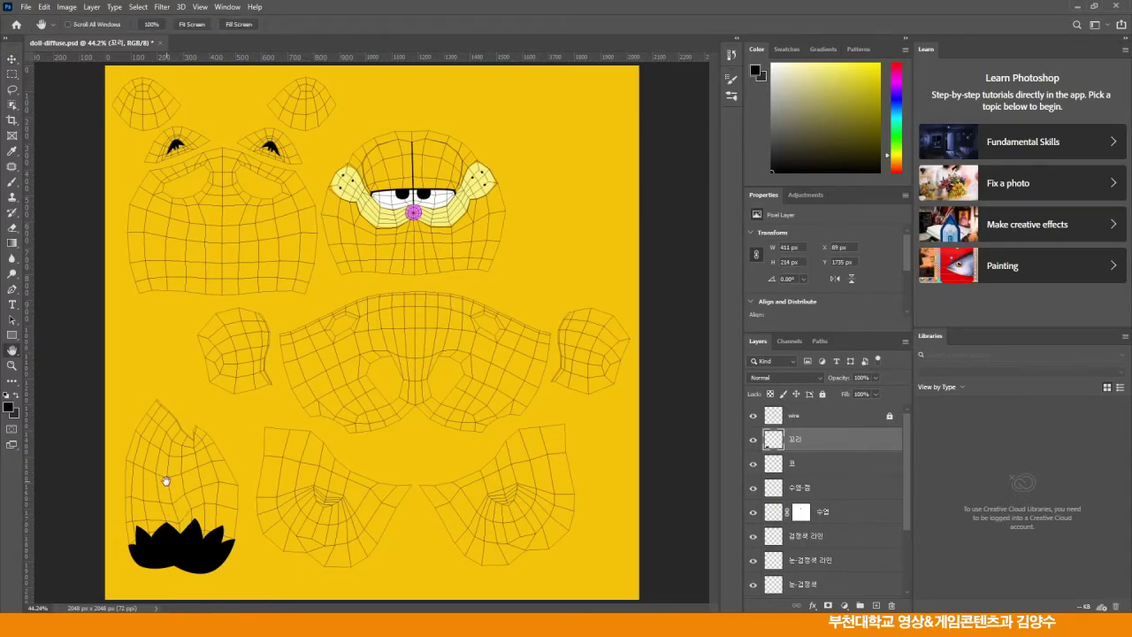
left_click(12, 364)
left_click_drag(172, 489, 212, 521)
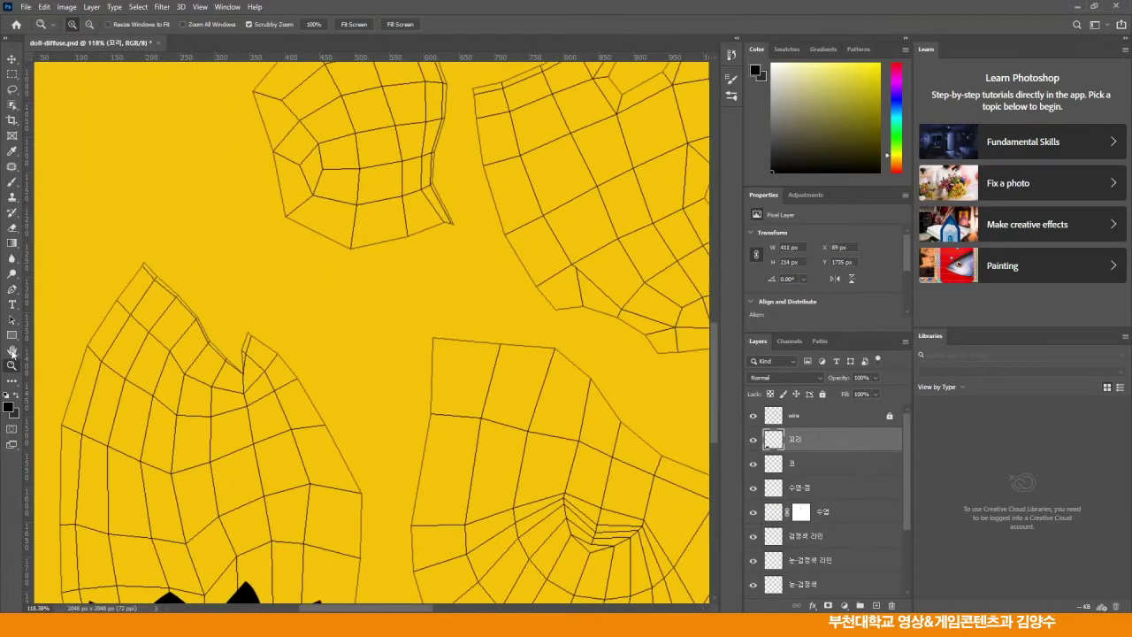
key("h")
left_click_drag(219, 478, 262, 313)
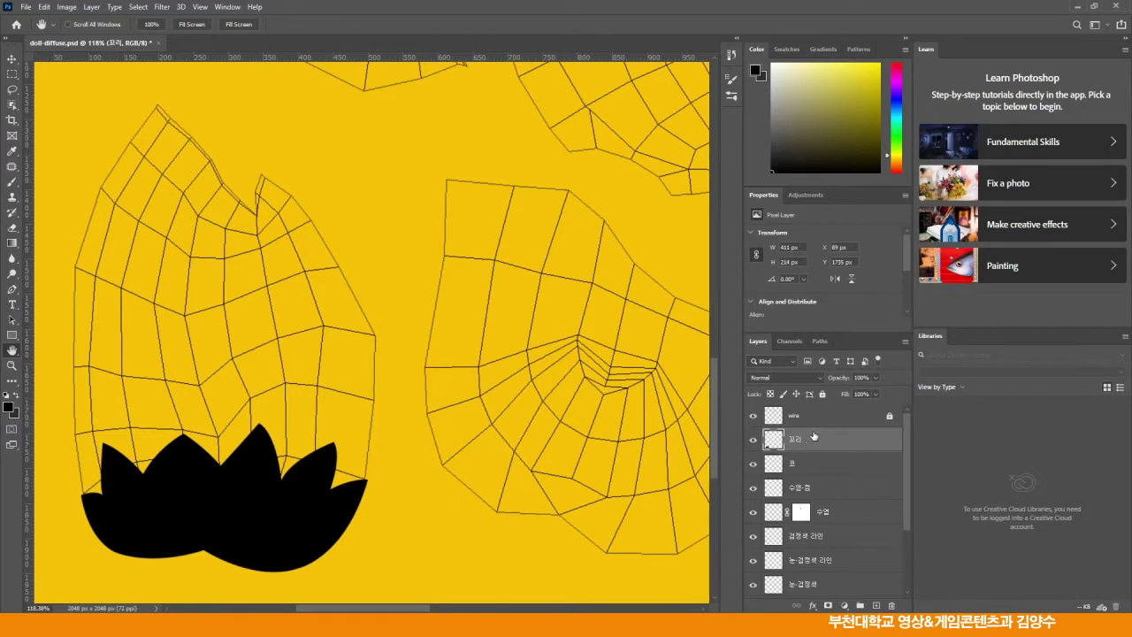
left_click(819, 341)
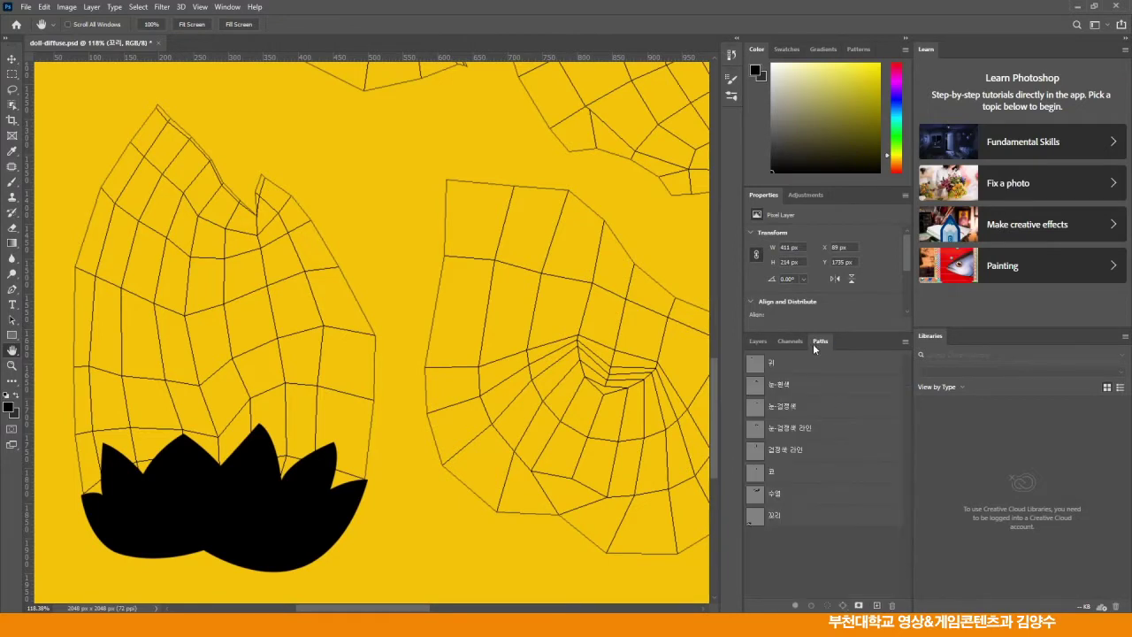
left_click(904, 340)
left_click(940, 346)
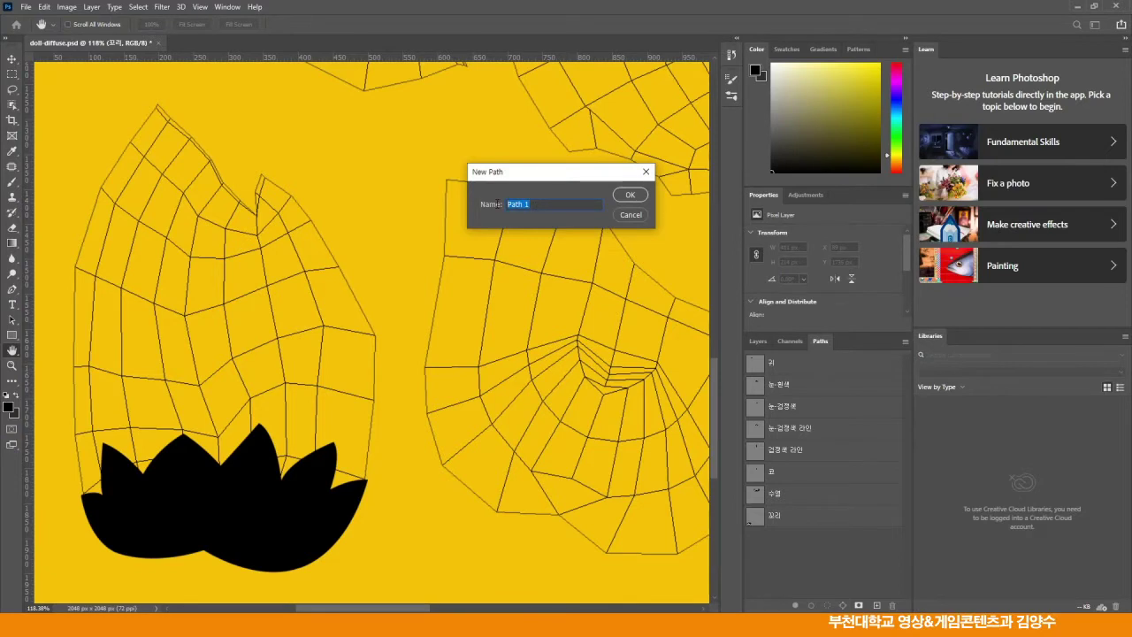
type("ㄲ")
left_click(627, 195)
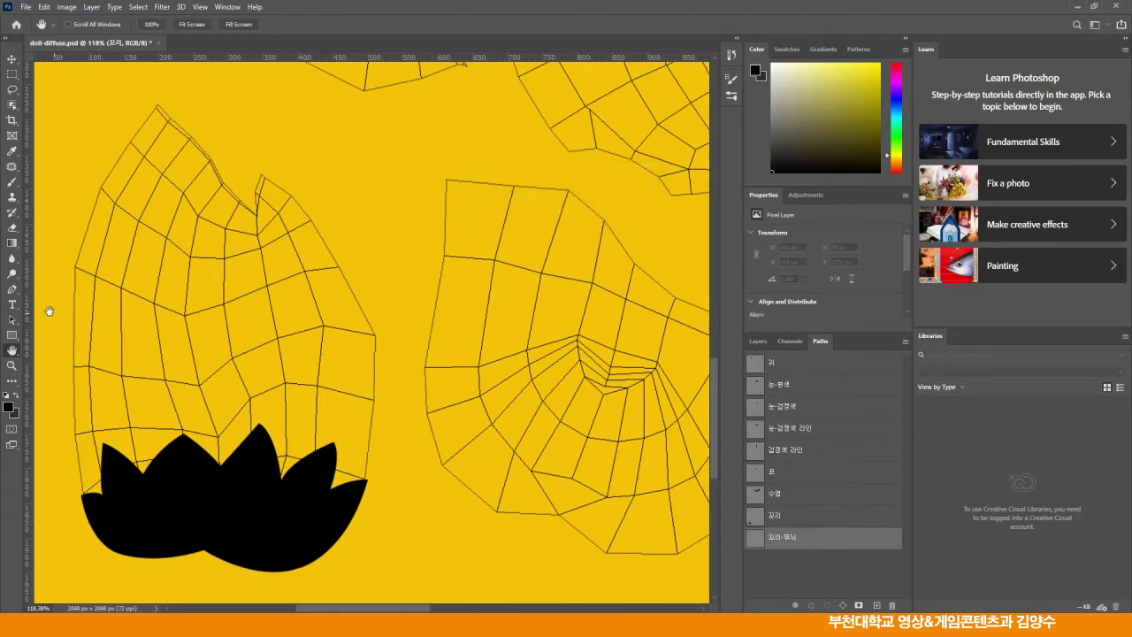
- Draw a thin closed crescent with the Pen tool on the tail above the black tip, about 130 px wide and 48 px tall
left_click(12, 289)
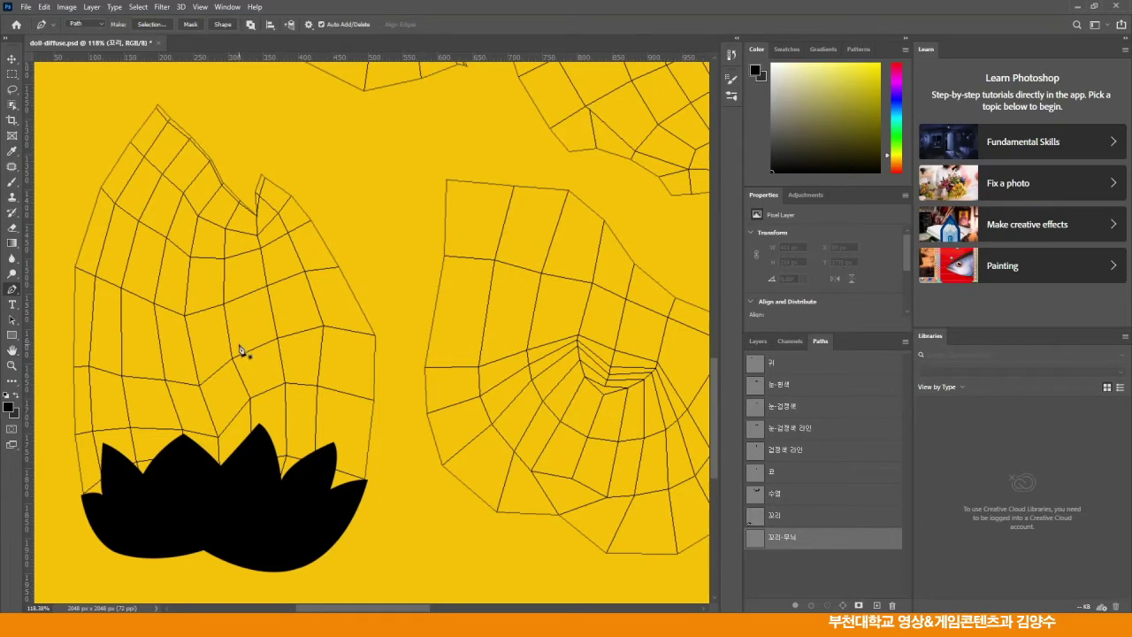
left_click(153, 391)
left_click_drag(243, 364, 287, 313)
left_click(244, 365, "alt")
left_click_drag(153, 392, 111, 391)
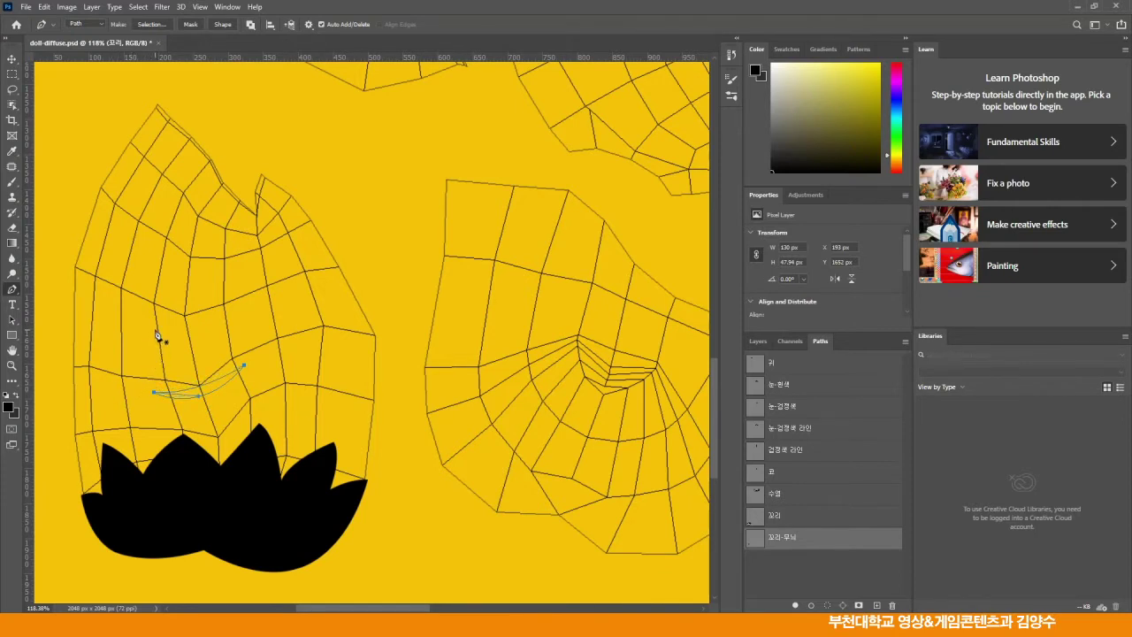
- Draw a second closed crescent path higher on the tail, about 112 px wide, and deepen its lower curve
left_click(227, 302)
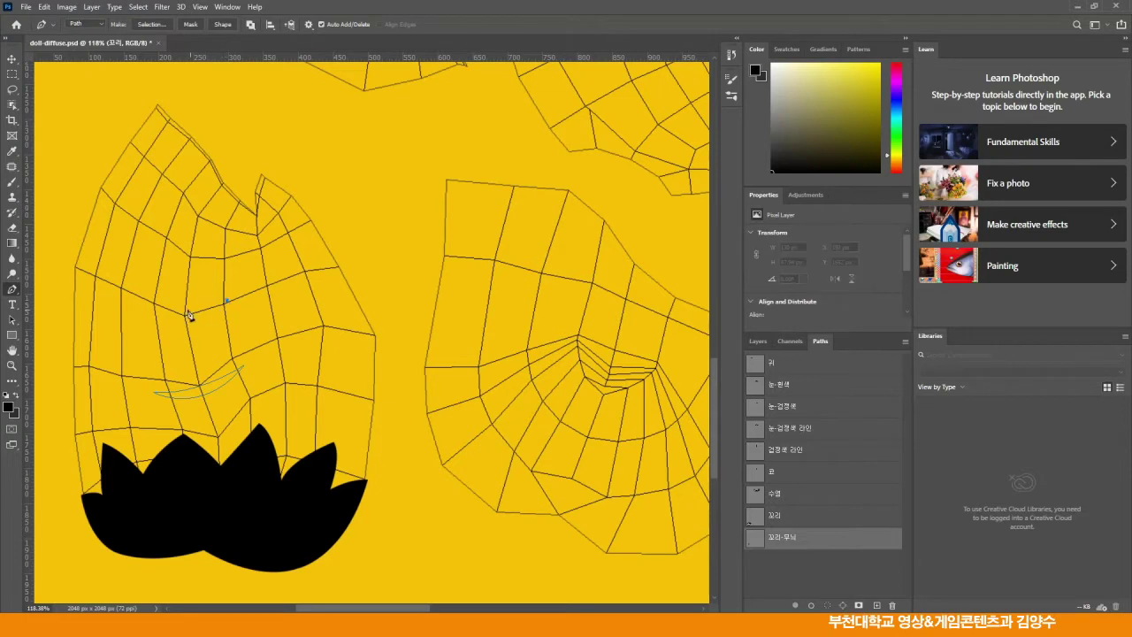
left_click_drag(150, 301, 107, 278)
left_click(151, 302, "alt")
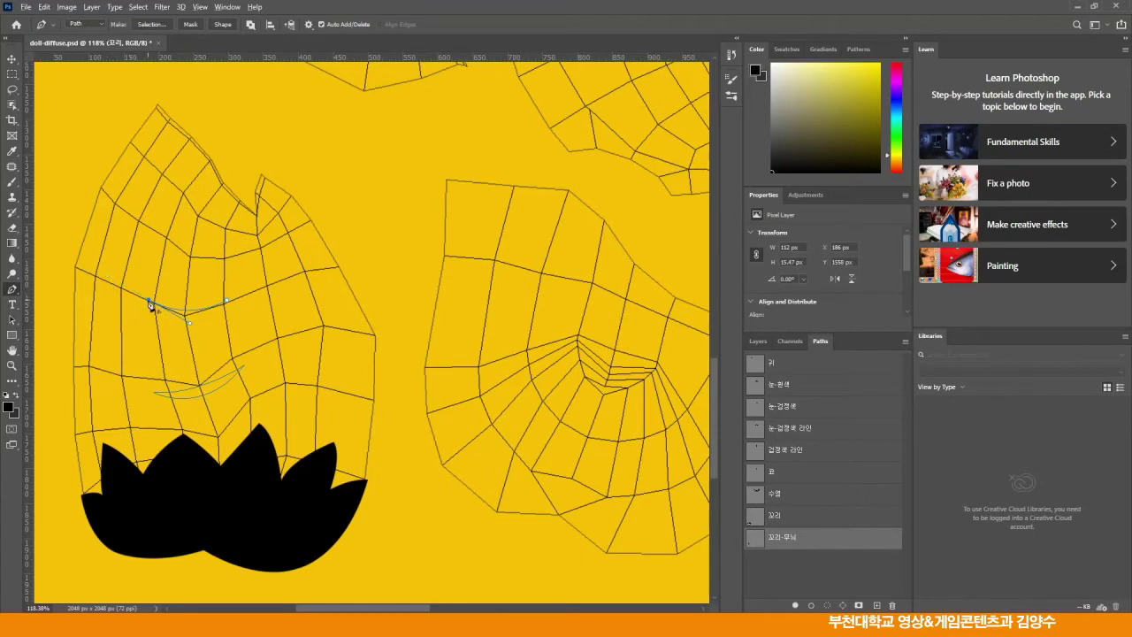
left_click_drag(227, 302, 265, 296)
left_click(186, 310, "ctrl")
left_click_drag(190, 323, 186, 334)
- Turn both tail crescents into a selection, fill it with black on the 꼬리 layer, and deselect
left_click(221, 382, "ctrl")
left_click(827, 605)
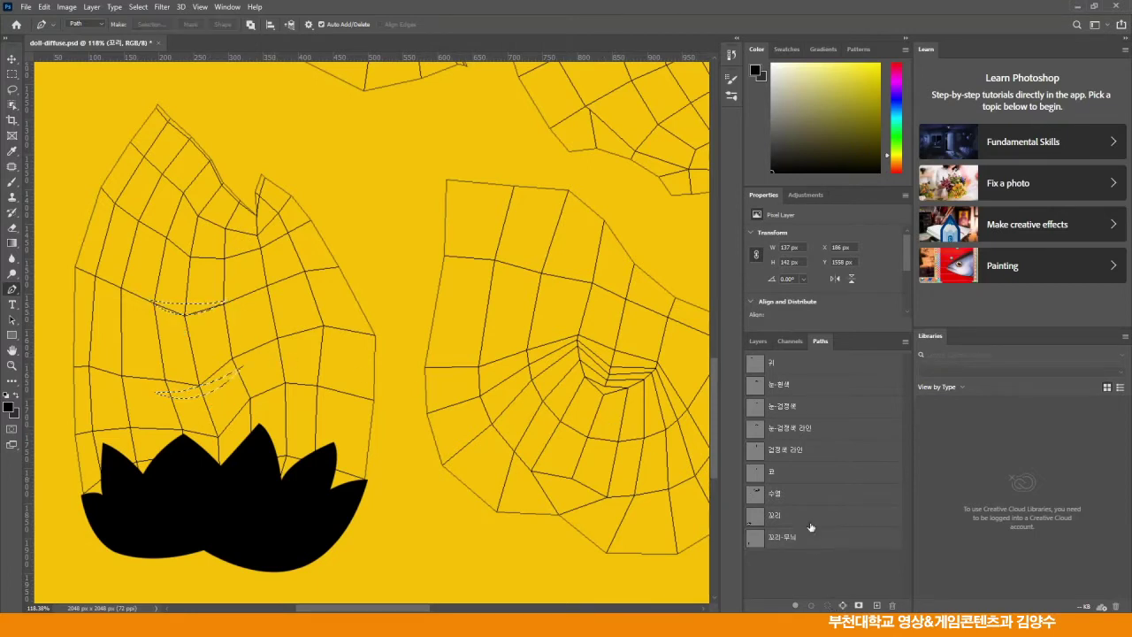
left_click(757, 341)
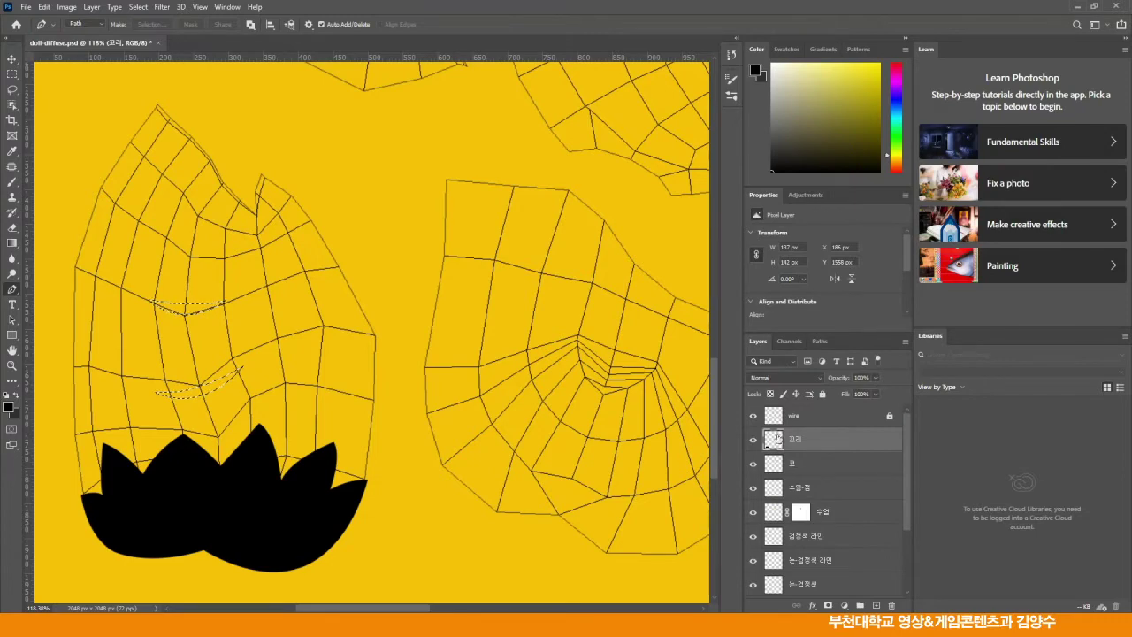
left_click(43, 6)
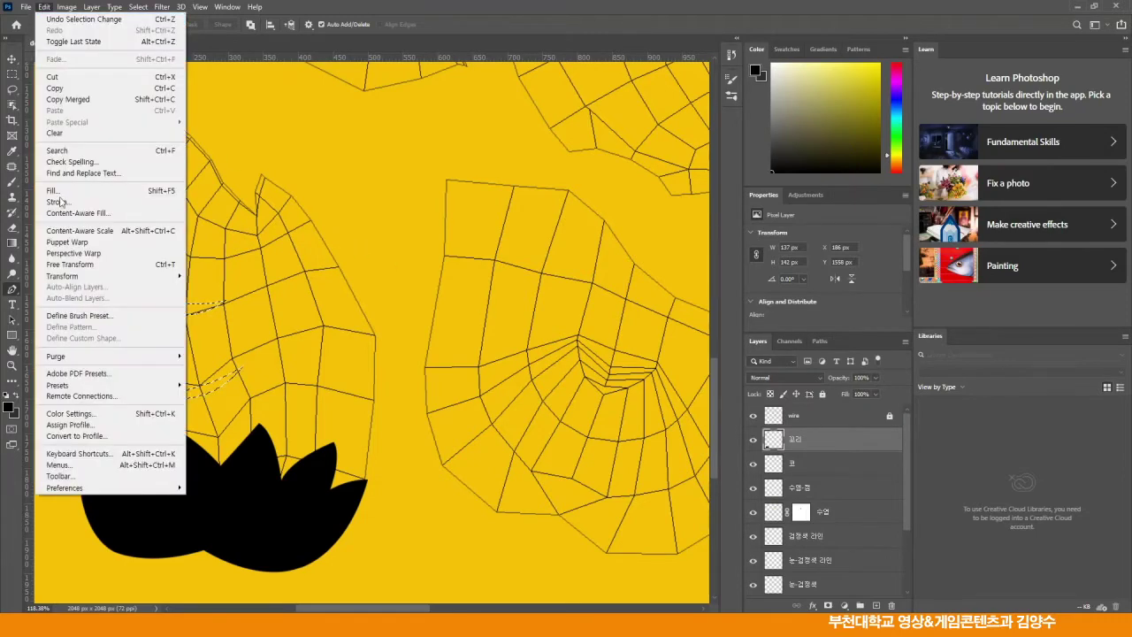
left_click(54, 190)
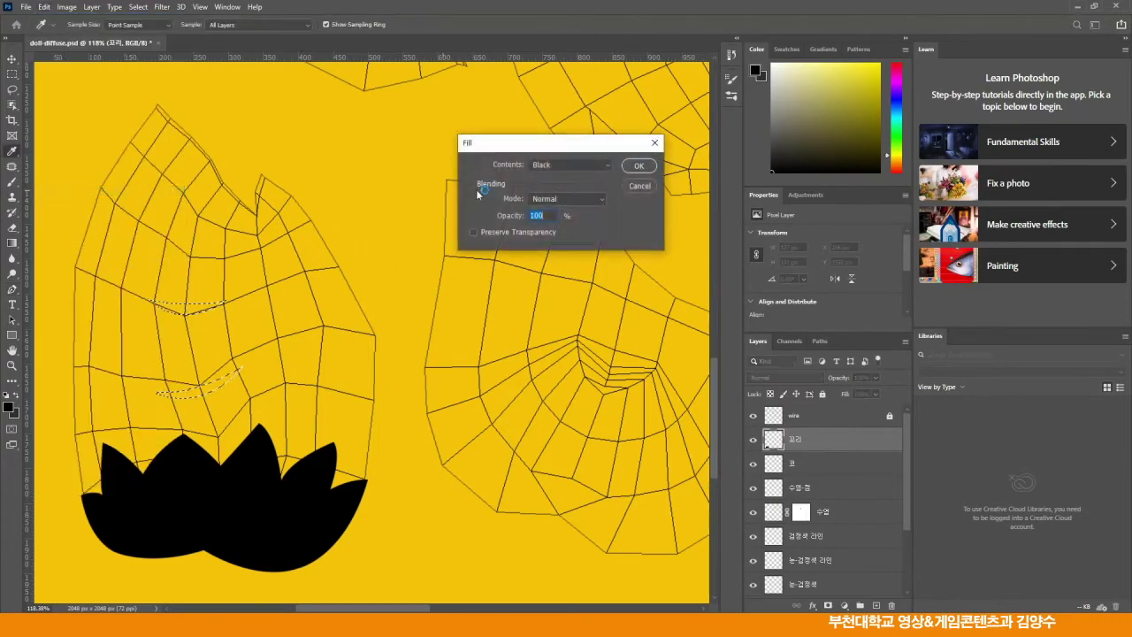
left_click(638, 165)
left_click(12, 74)
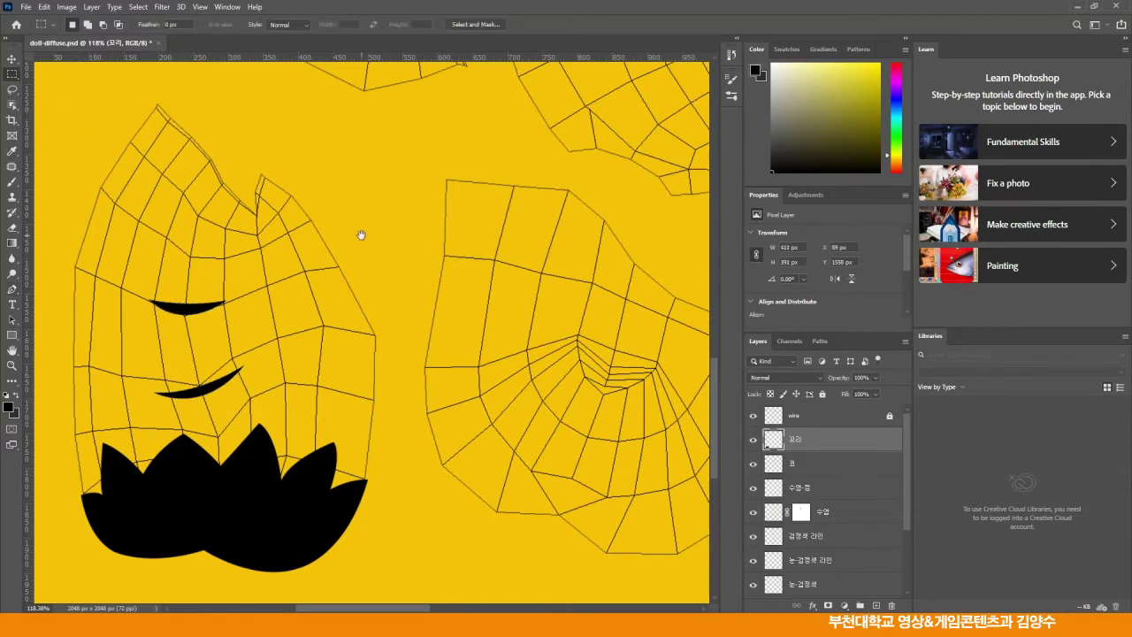
- Create a new layer named 검정색 무늬 above the 꼬리 layer
left_click_drag(361, 234, 310, 306)
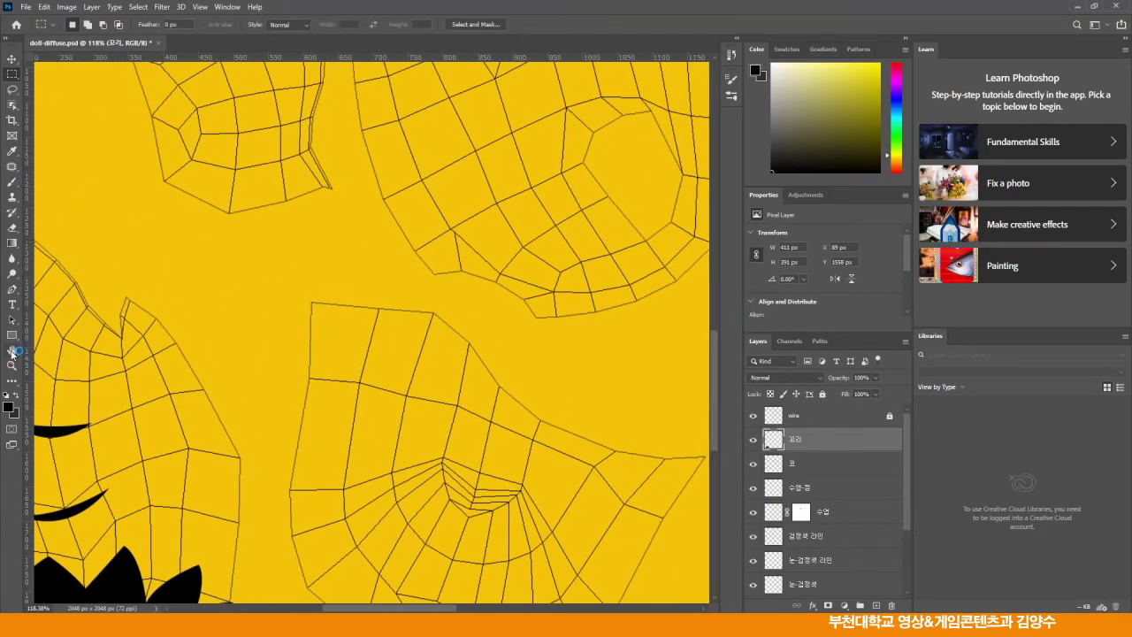
double_click(12, 350)
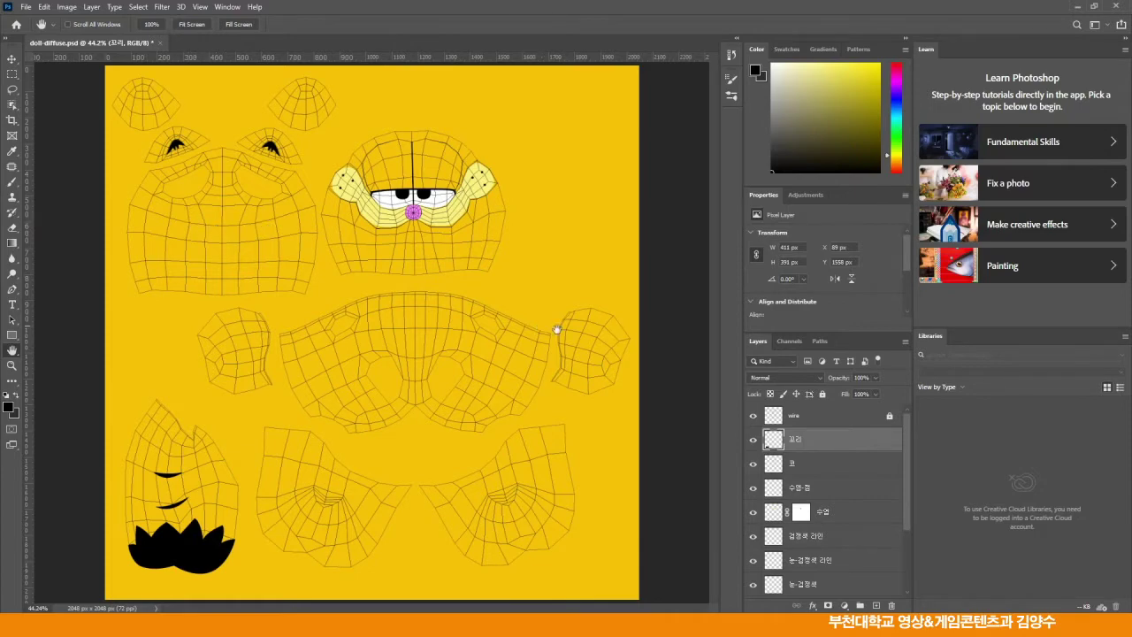
left_click(905, 341)
left_click(939, 187)
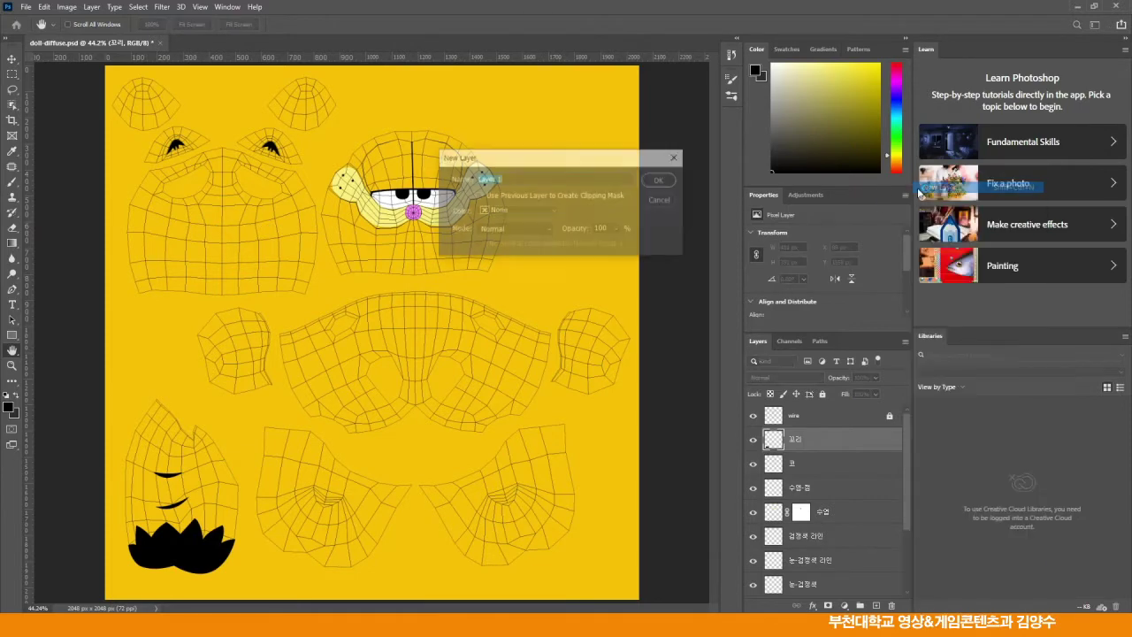
type("귀무")
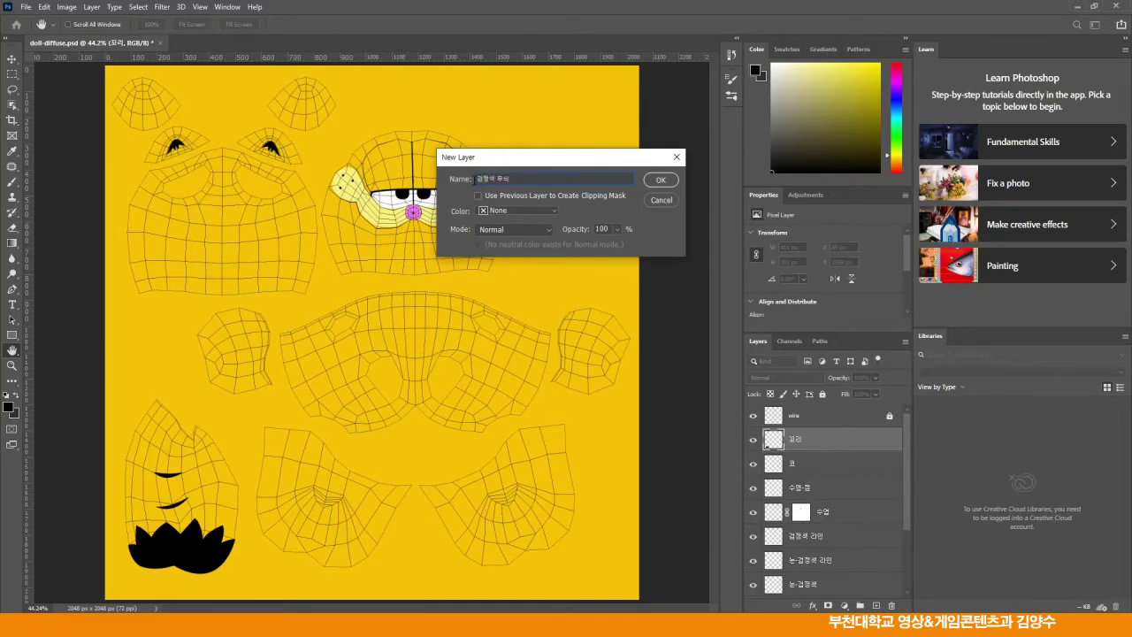
left_click(660, 180)
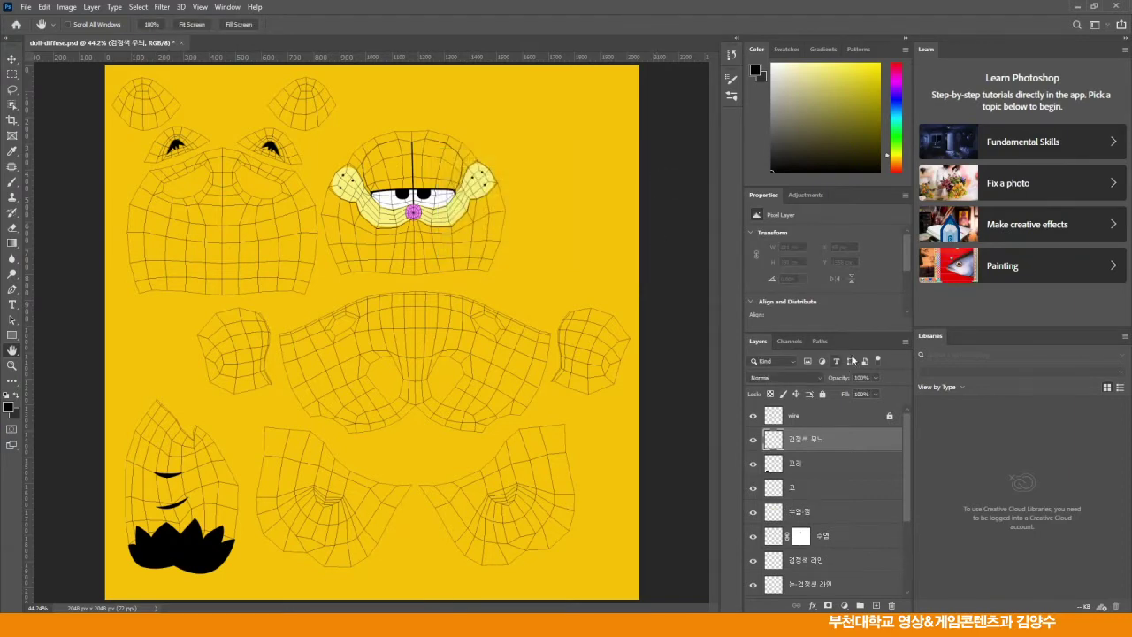
- Create a new path named 검정색 무늬
left_click(820, 343)
left_click(905, 342)
left_click(924, 346)
type("검정")
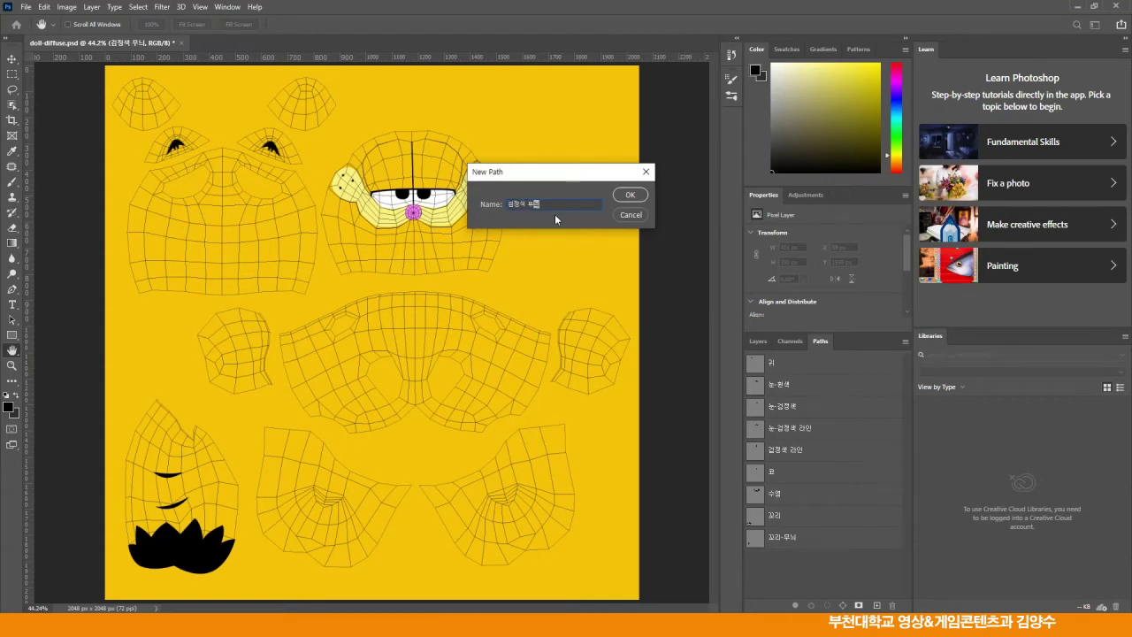
type("색 무늬")
left_click(630, 196)
- Draw a closed crescent path across the upper part of the large head piece below the eyes, about 575 px wide
key("ctrl+1")
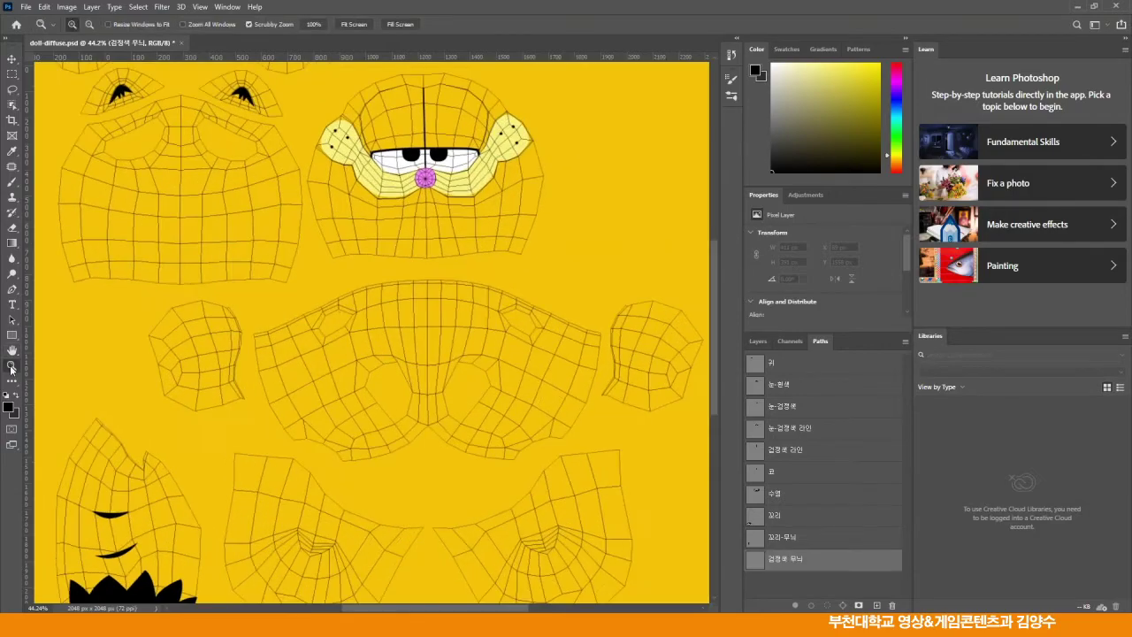
left_click_drag(131, 254, 386, 373)
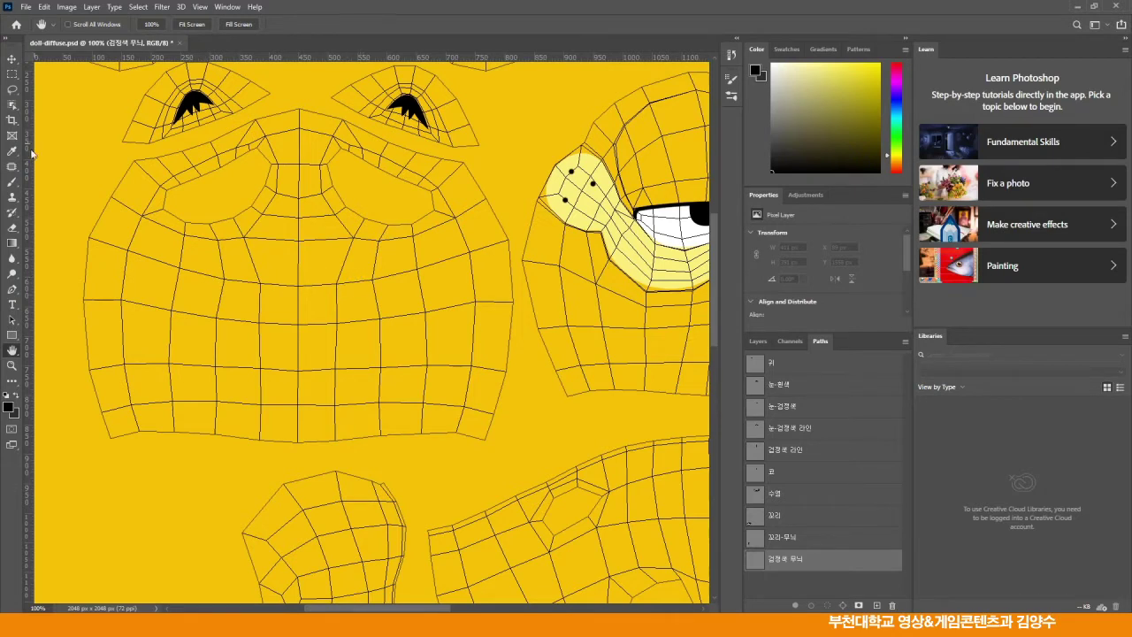
left_click(12, 289)
left_click(142, 252)
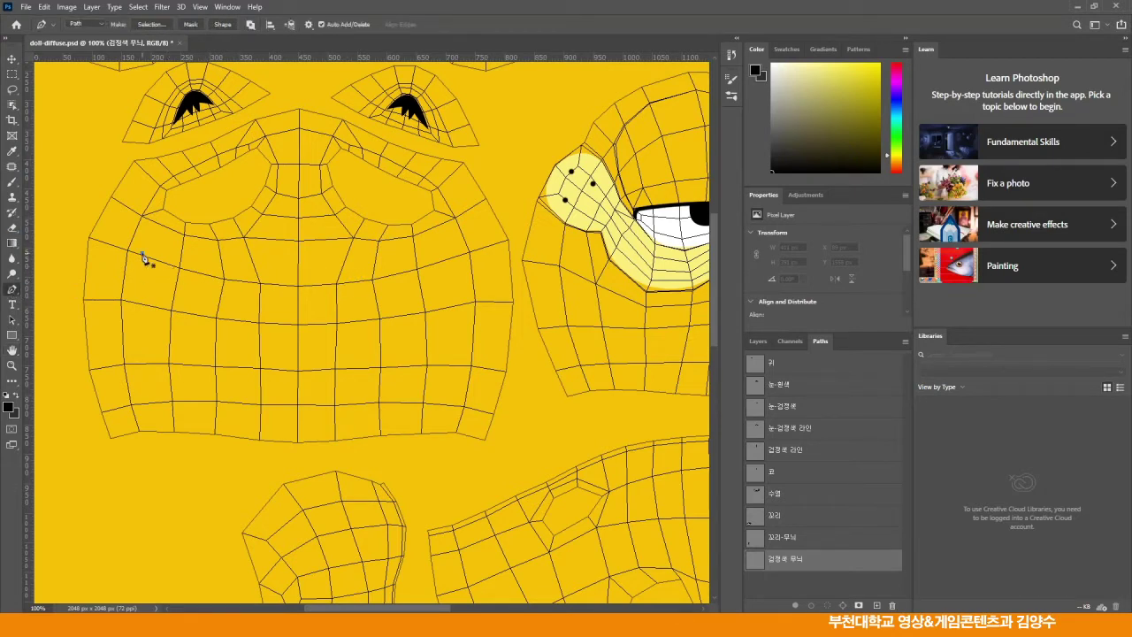
left_click_drag(478, 246, 663, 192)
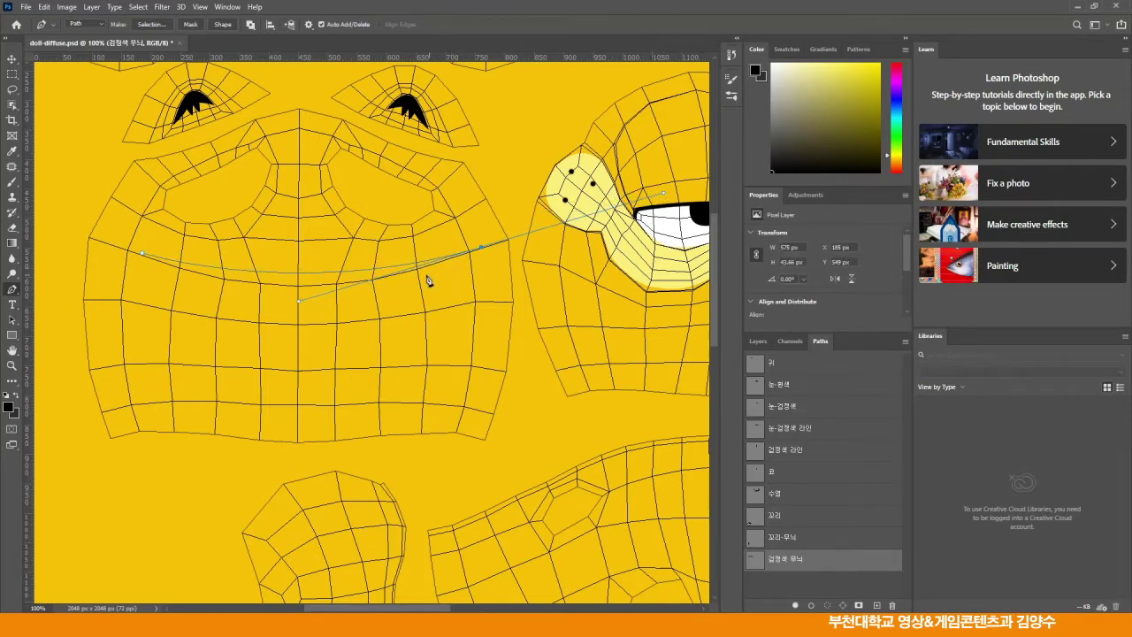
left_click(480, 248, "alt")
left_click(142, 254)
left_click_drag(143, 256, 111, 182)
- Pull in both ends of the crescent and adjust its curve handles to about 445 px wide and 58 px tall
mouse_move(420, 332)
left_mouse_down()
mouse_move(431, 339)
mouse_move(423, 345)
left_mouse_up()
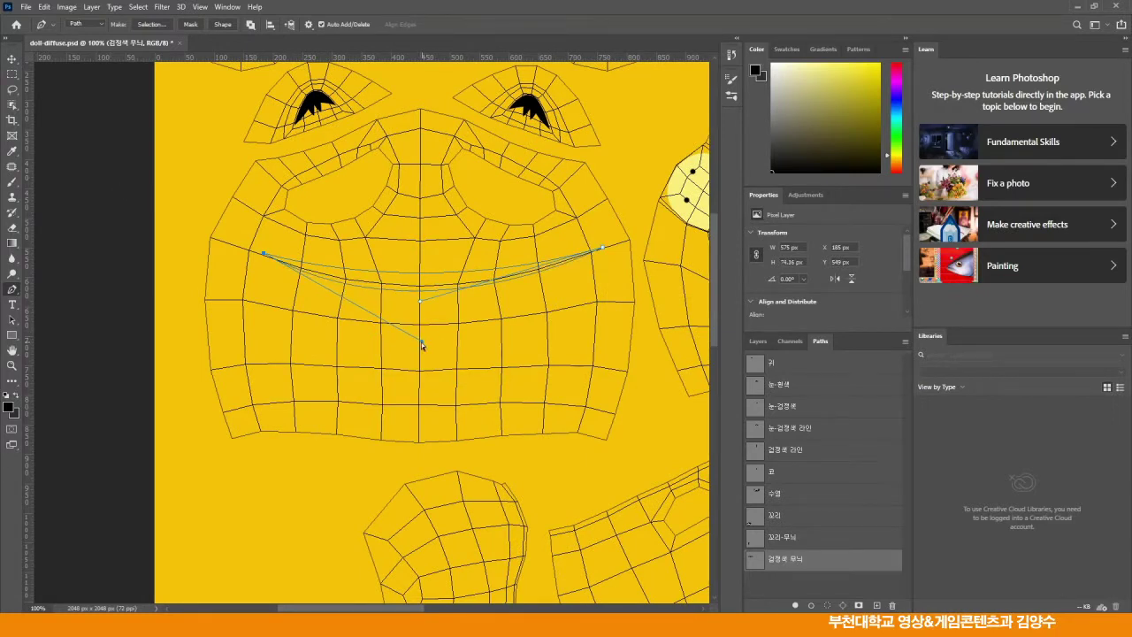
left_click_drag(263, 256, 290, 258)
left_click_drag(606, 250, 552, 259)
left_click_drag(447, 348, 407, 307)
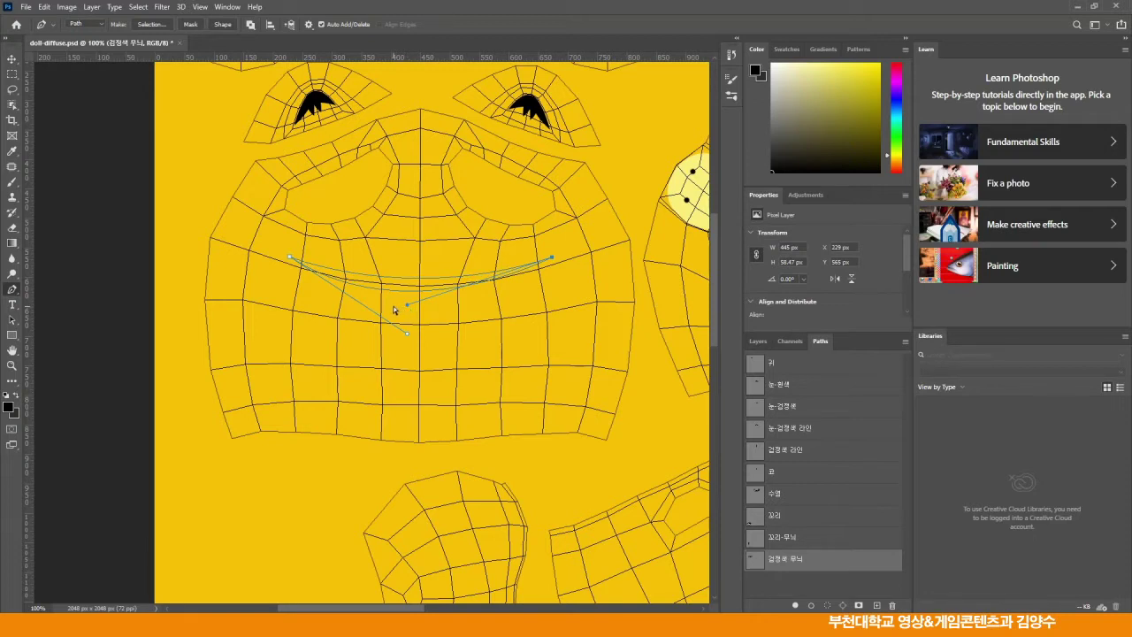
- Draw a wider closed crescent path below the first one, about 612 px wide and 97 px tall, with central curve points
left_click(305, 303, "ctrl")
left_click(238, 290)
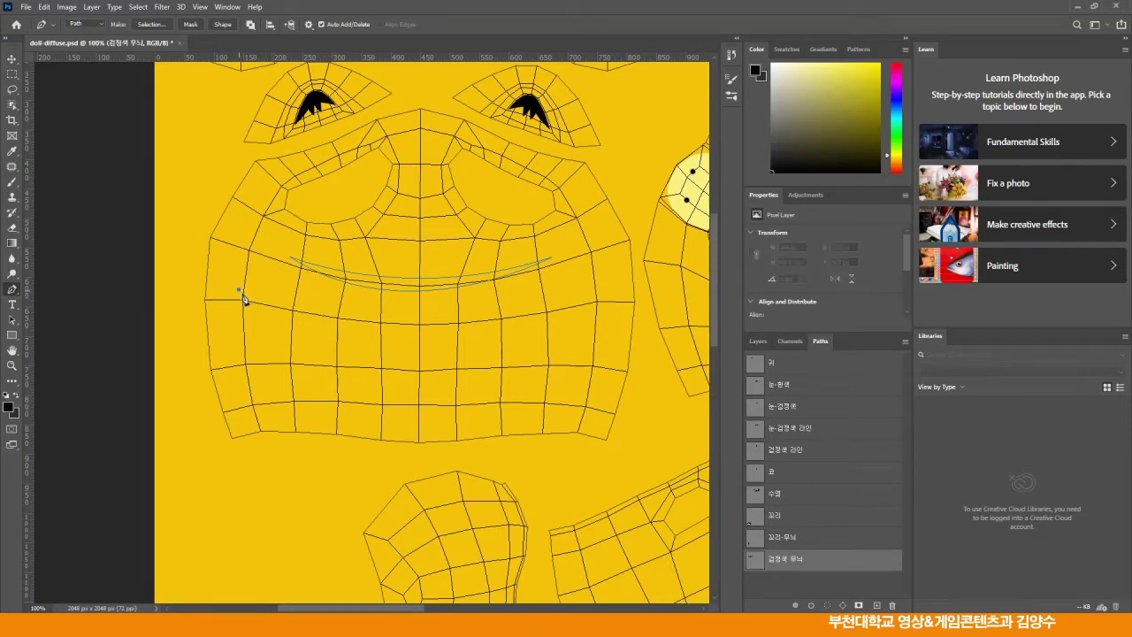
left_click_drag(417, 335, 547, 326)
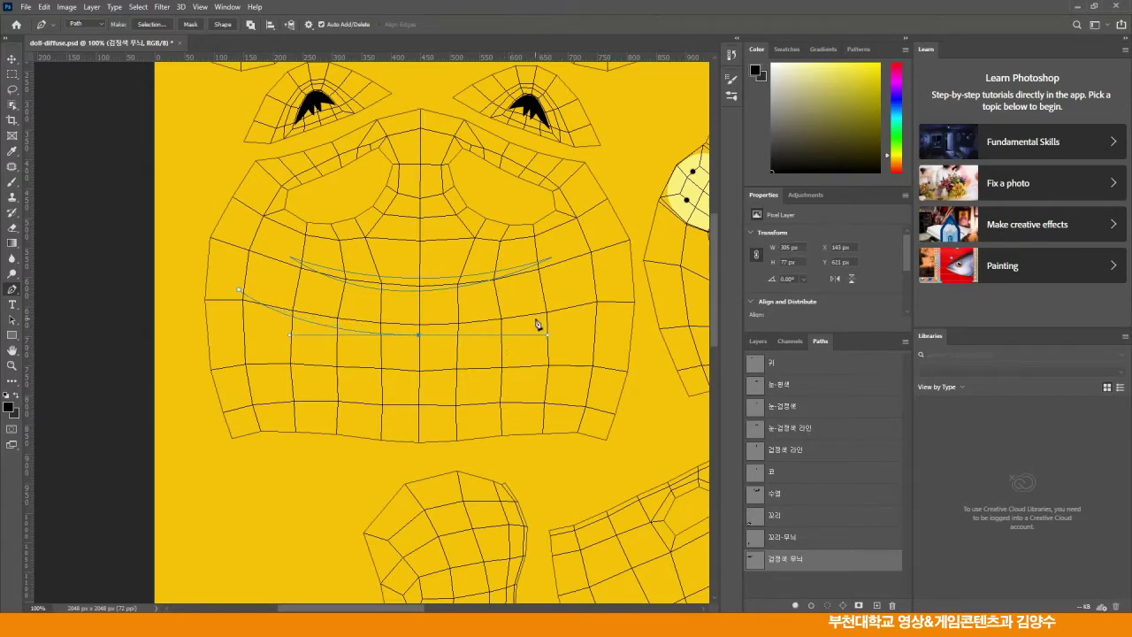
left_click(600, 295)
left_click_drag(419, 346, 288, 340)
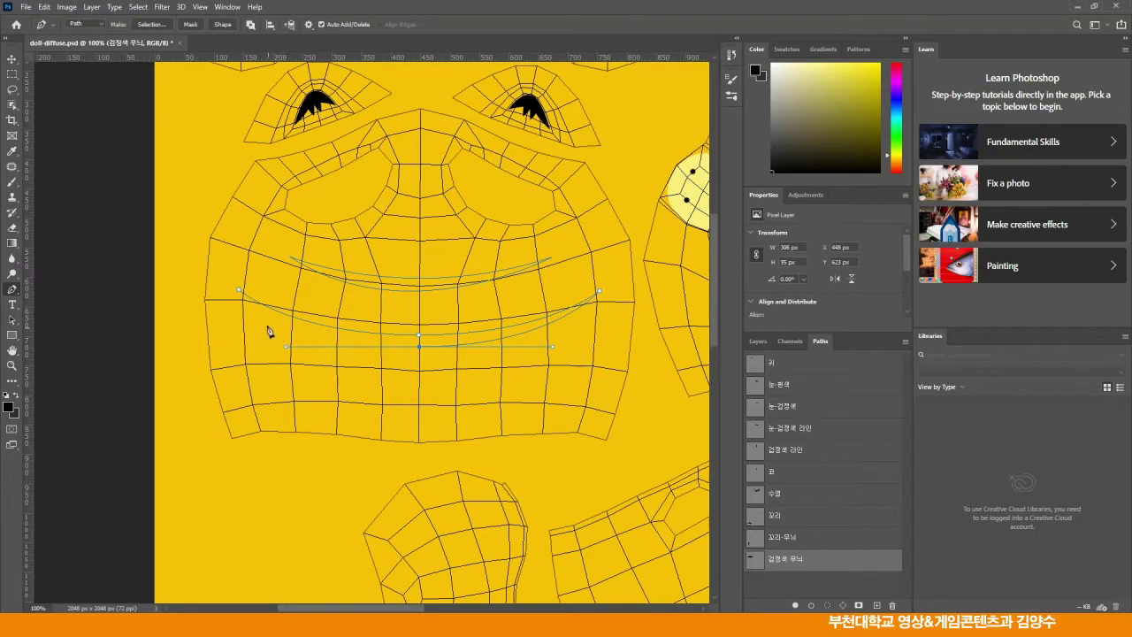
left_click(239, 291)
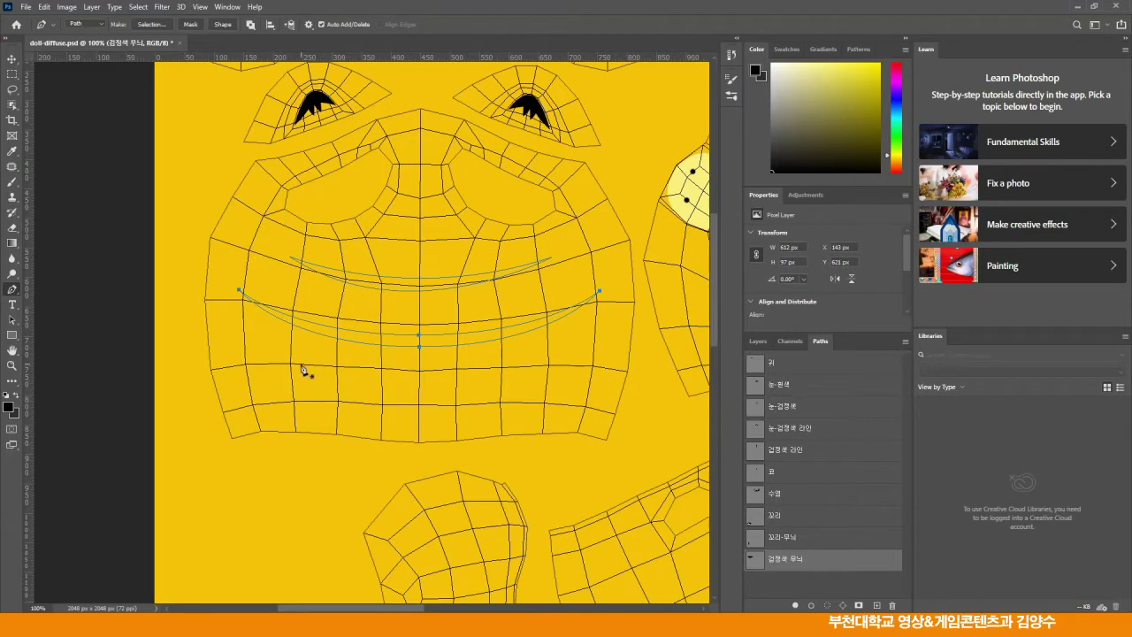
- Draw a third closed crescent path near the bottom of the large piece, with curve points on its vertical centre line
key("Escape")
left_click_drag(419, 382, 517, 381)
left_click(572, 360)
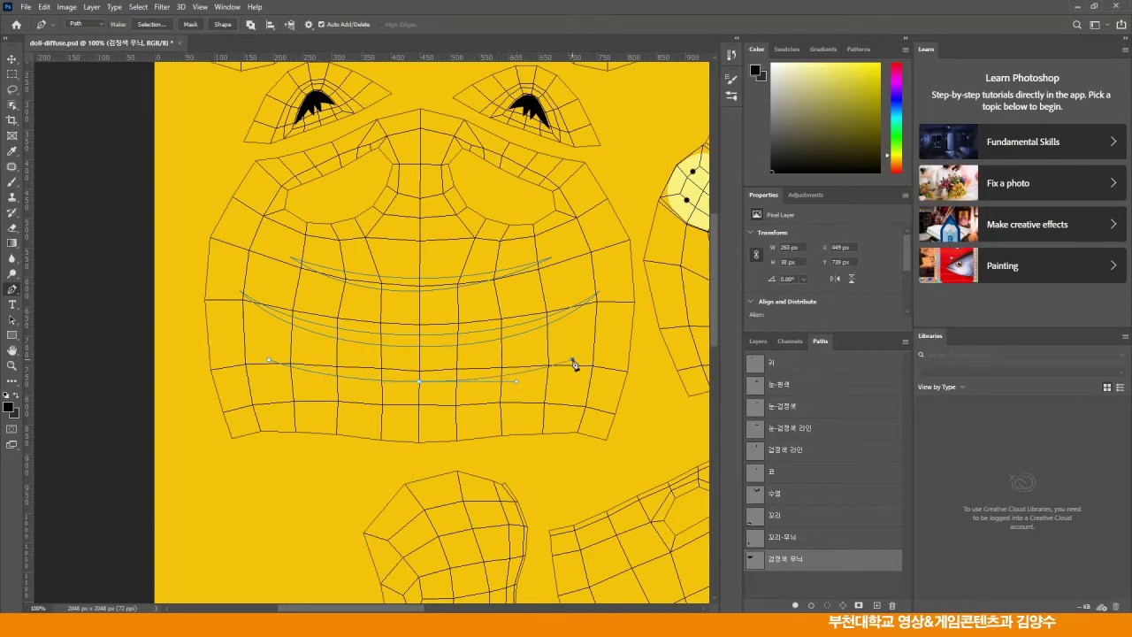
left_click_drag(419, 395, 341, 394)
left_click_drag(324, 395, 315, 396)
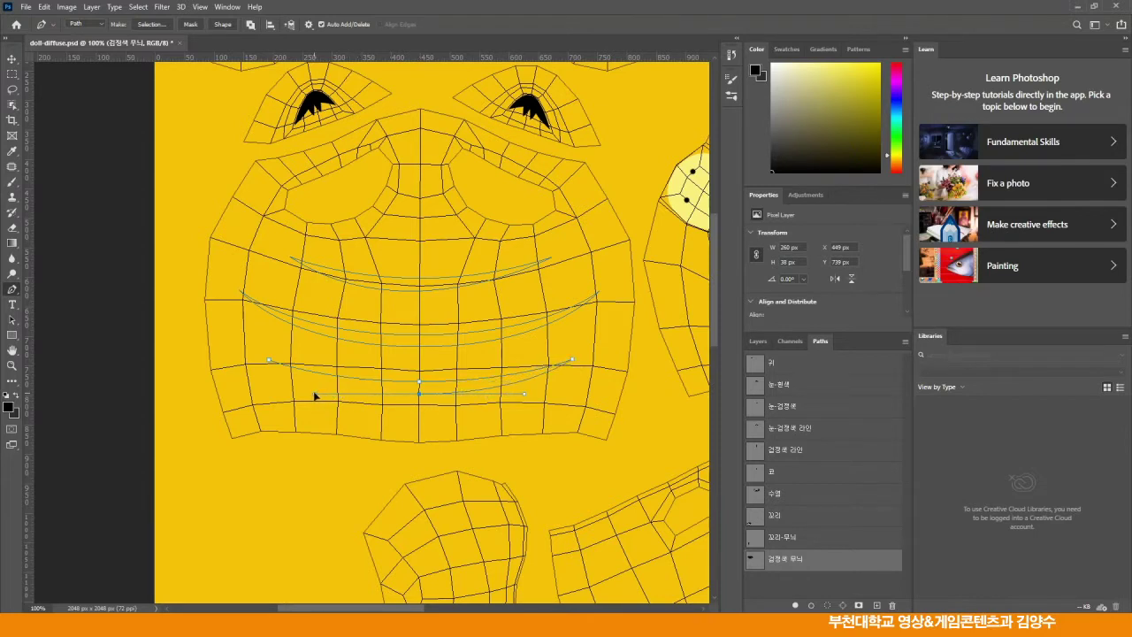
left_click(271, 362)
- Load the three crescent paths on the large head piece as a selection and return to the 검정색 무늬 layer
left_click(373, 348, "ctrl")
left_click(381, 291, "ctrl")
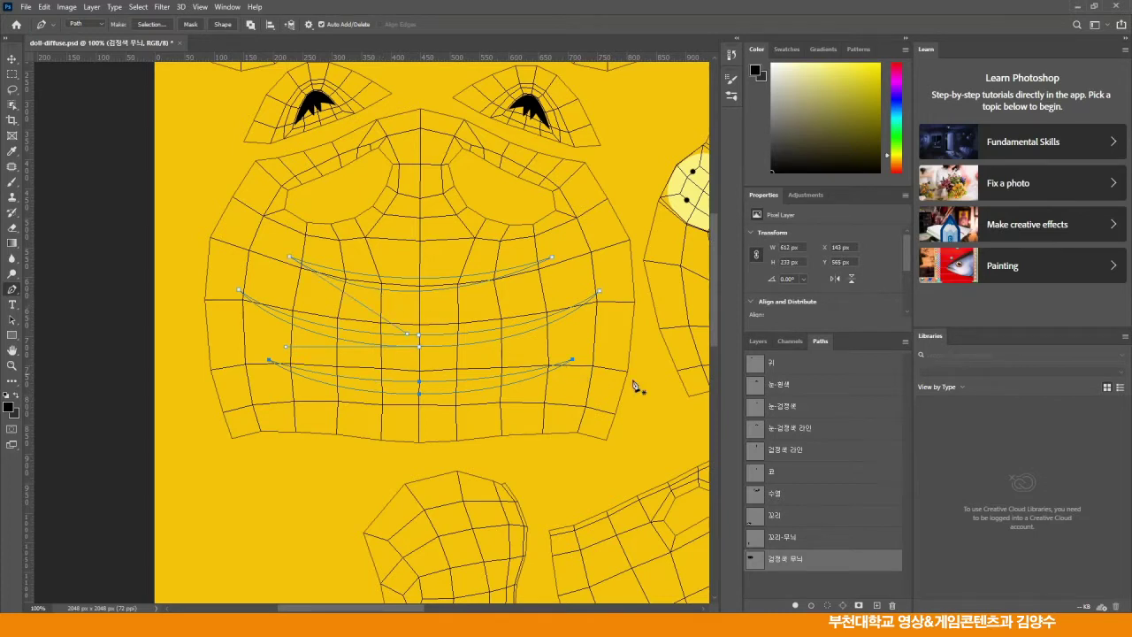
left_click(826, 606)
left_click(758, 341)
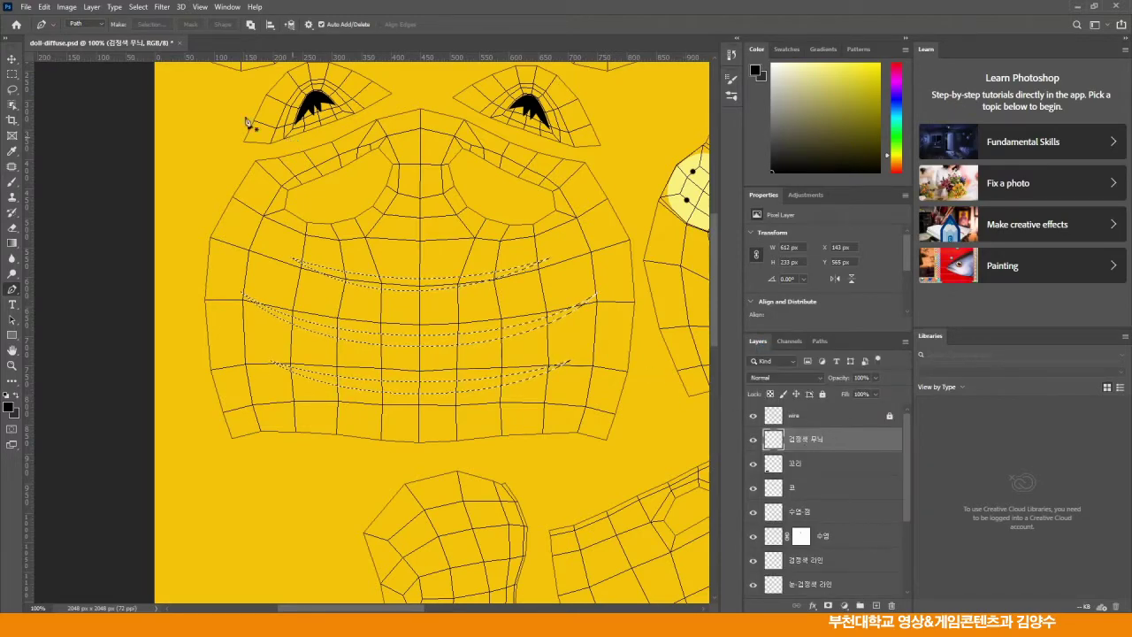
- Fill the three selected crescents with black and clear the selection
left_click(43, 7)
left_click(79, 188)
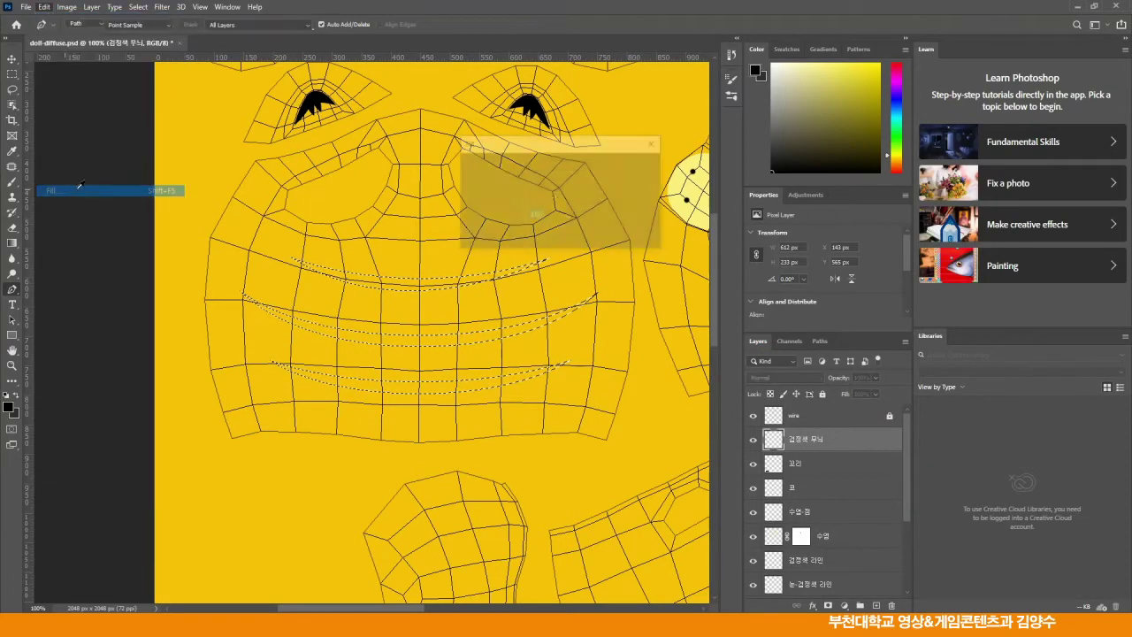
left_click(642, 167)
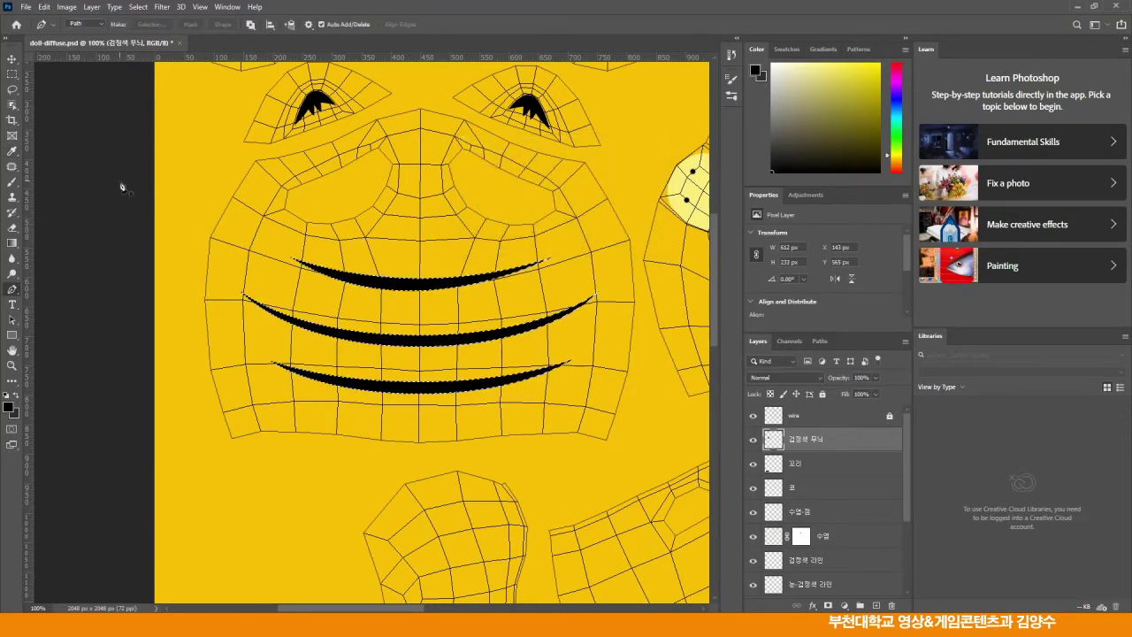
key("m")
key("ctrl+d")
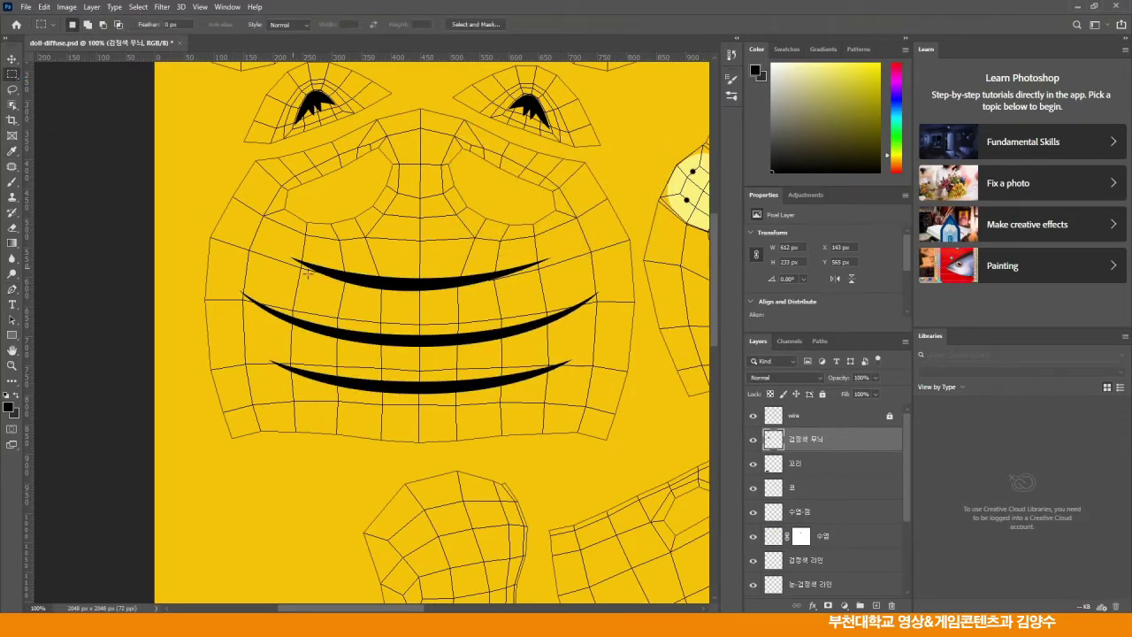
- Draw a closed tapering stripe path at the left edge of the wide body piece, about 140 px wide and 71 px tall
left_click_drag(514, 299, 381, 286)
left_click_drag(555, 313, 398, 231)
left_click_drag(446, 379, 444, 268)
left_click_drag(472, 331, 306, 233)
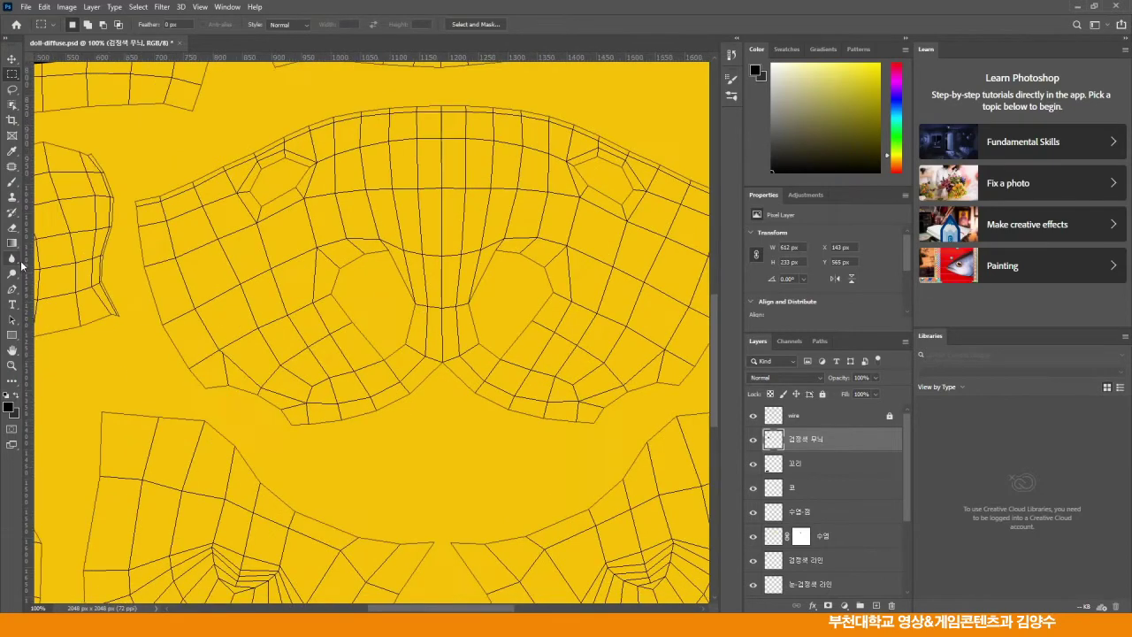
left_click(12, 288)
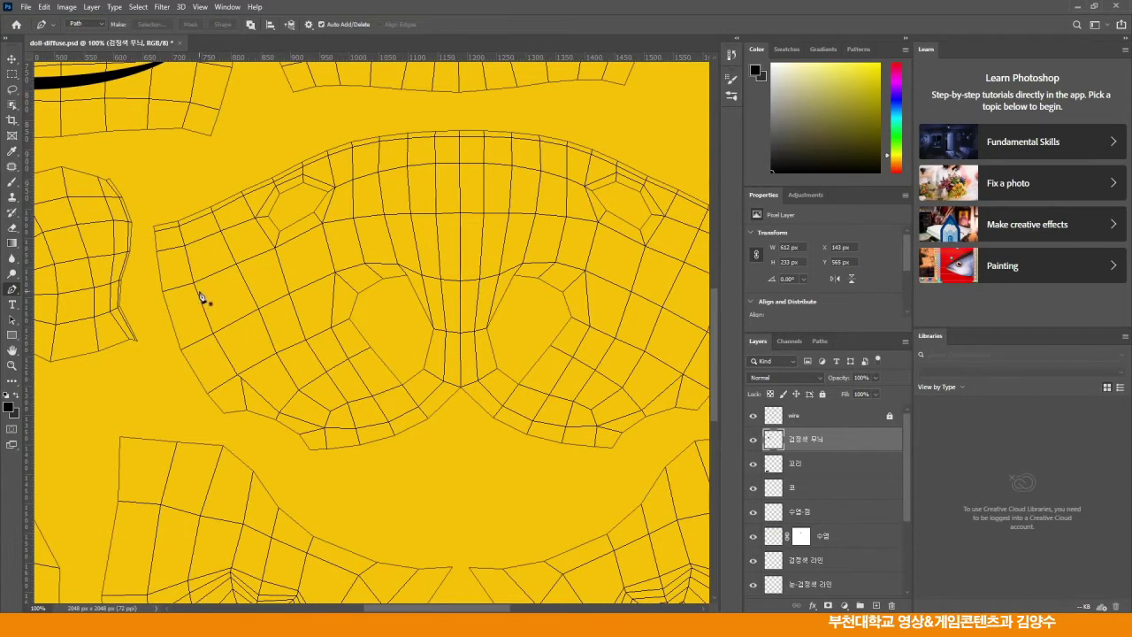
left_click(155, 276)
left_click(238, 252)
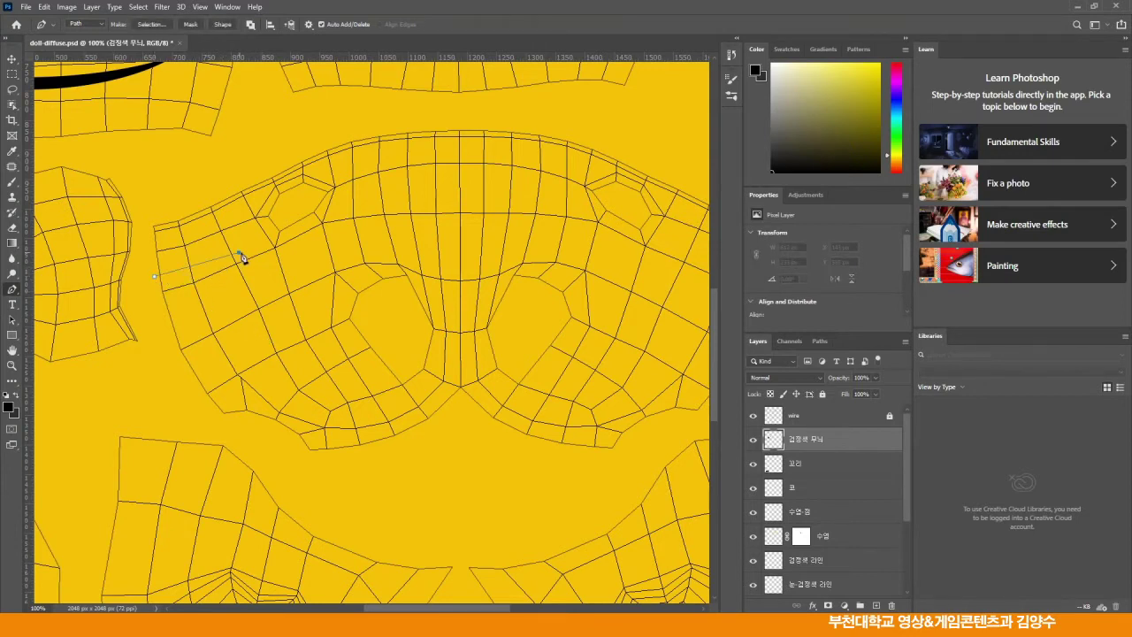
left_click_drag(260, 247, 274, 236)
left_click_drag(146, 299, 118, 305)
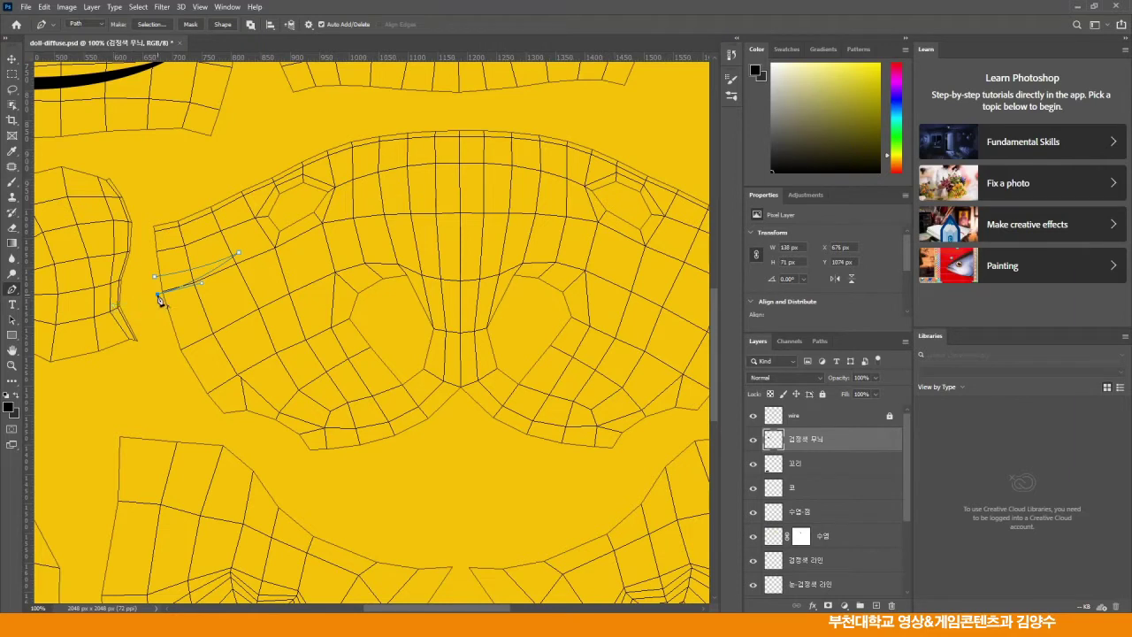
left_click(156, 277)
- Draw a second curved stripe path below the first on the body's left edge, about 159 px wide and 135 px tall
left_click(274, 298)
left_click_drag(175, 349, 104, 378)
left_click(272, 298)
left_click(176, 351, "alt")
left_click(182, 362)
left_click_drag(269, 288, 303, 232)
left_click_drag(183, 363, 180, 361)
- Turn the two body stripe paths into a selection on the 검정색 무늬 layer, fill it with black and deselect
left_click(819, 341)
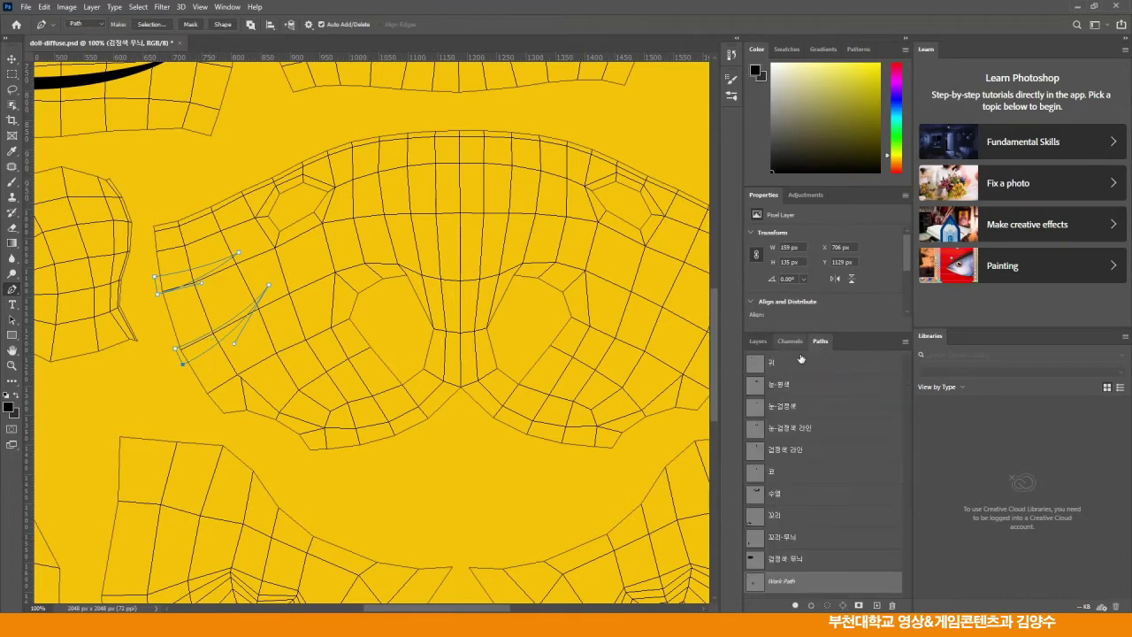
left_click(827, 606)
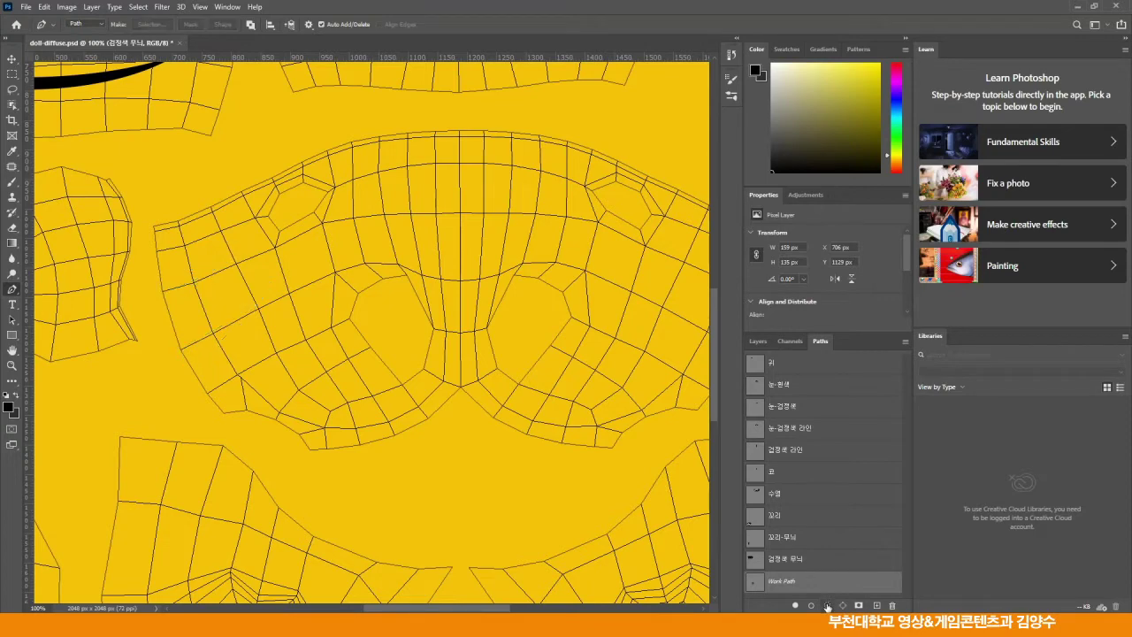
left_click(759, 341)
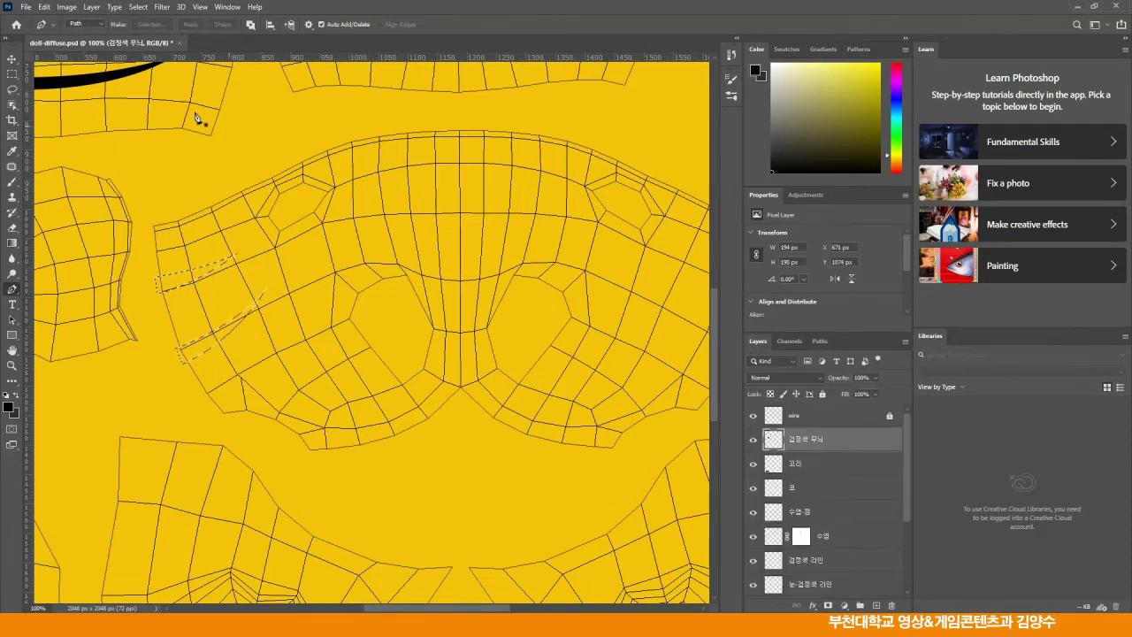
left_click(43, 7)
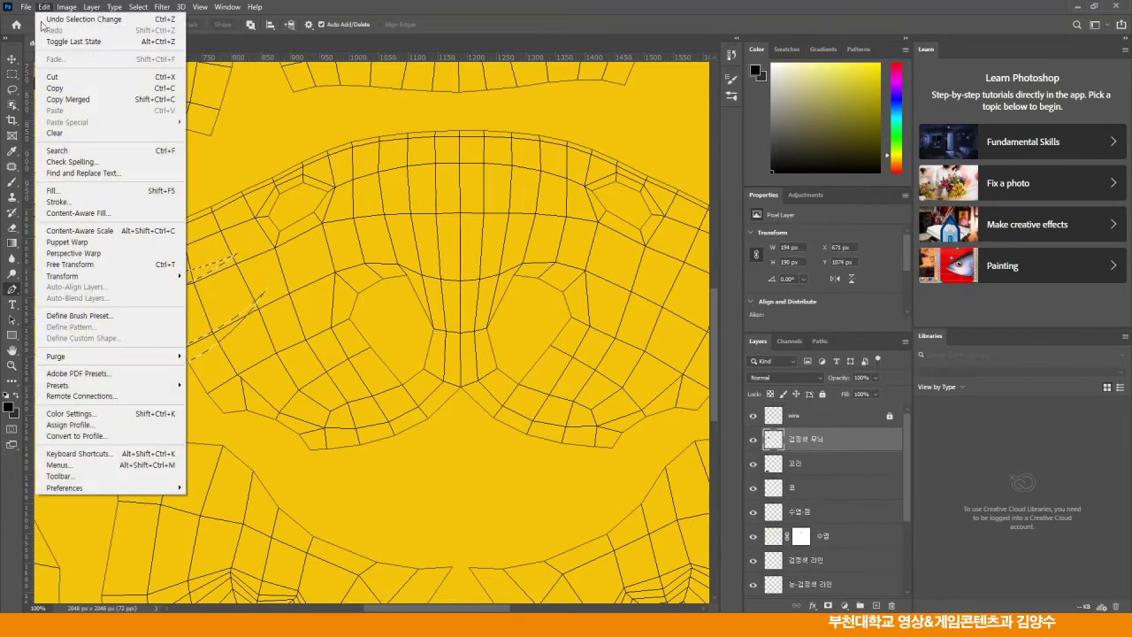
left_click(62, 191)
key("Return")
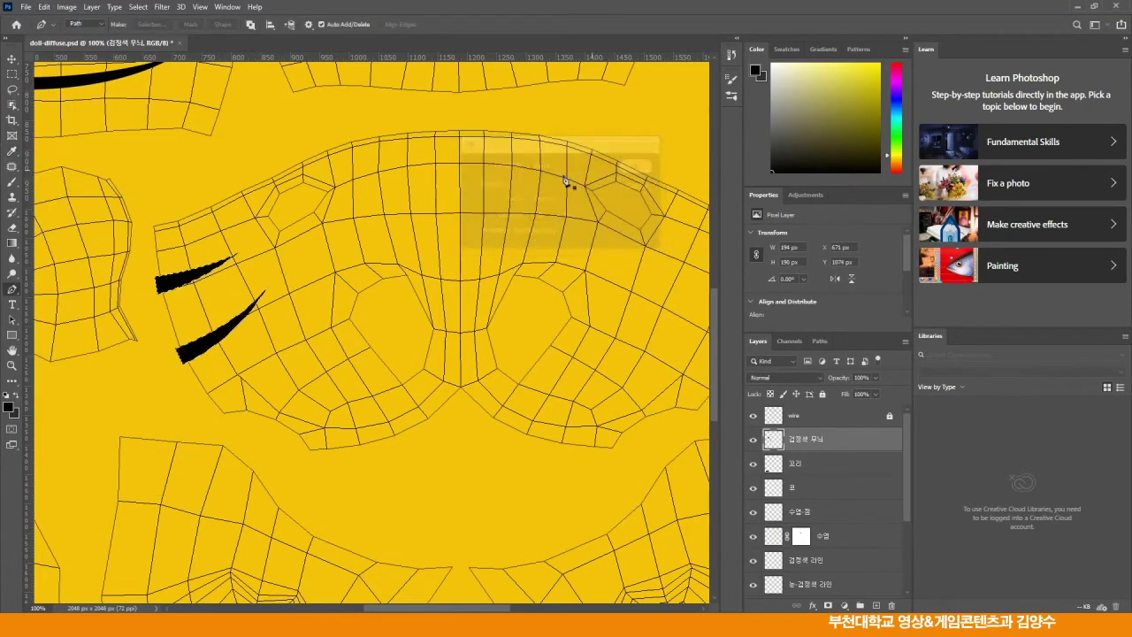
left_click(12, 74)
left_click(162, 219)
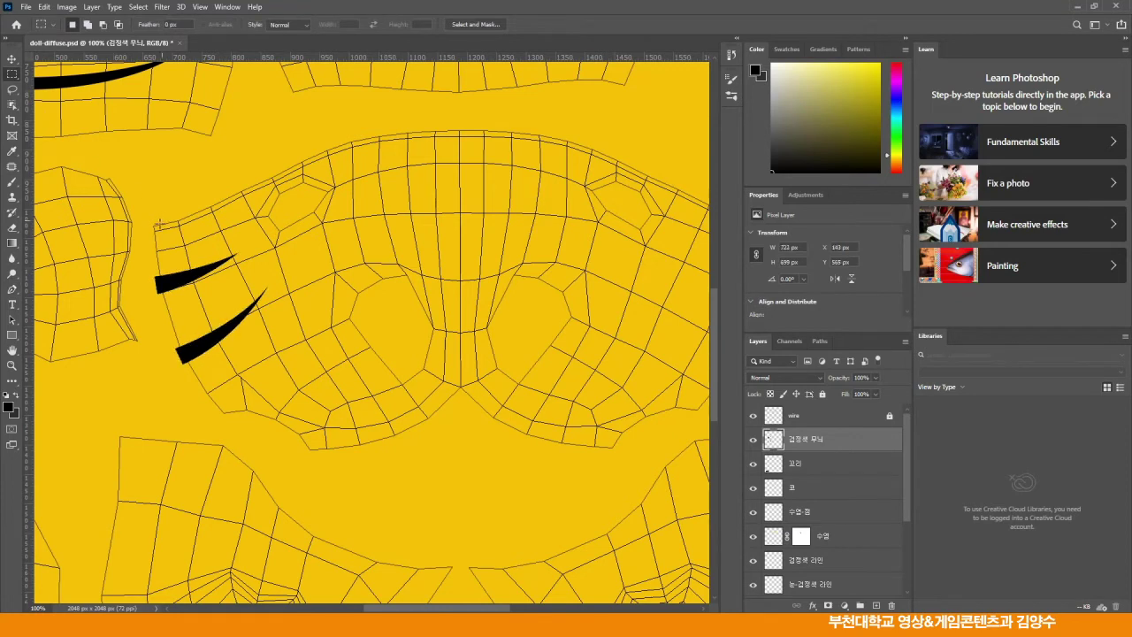
- Marquee-select both black stripes on the body's left edge and place a duplicate of them at the body's right edge
mouse_move(141, 243)
left_mouse_down()
mouse_move(267, 302)
mouse_move(291, 381)
left_mouse_up()
left_click(12, 59)
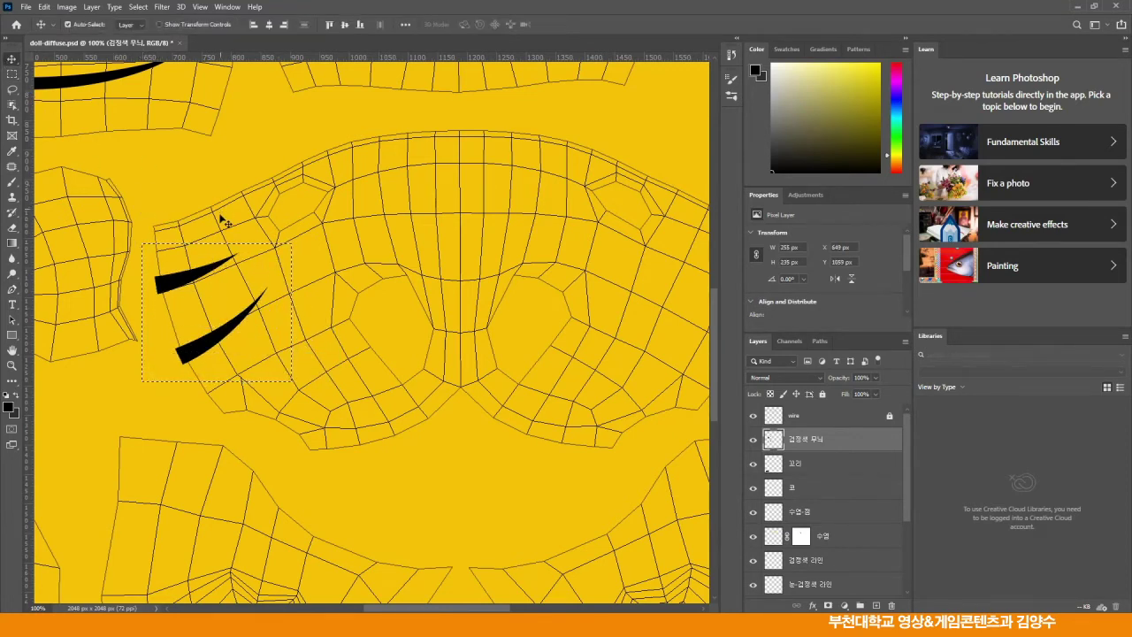
scroll(451, 283, "right", 3)
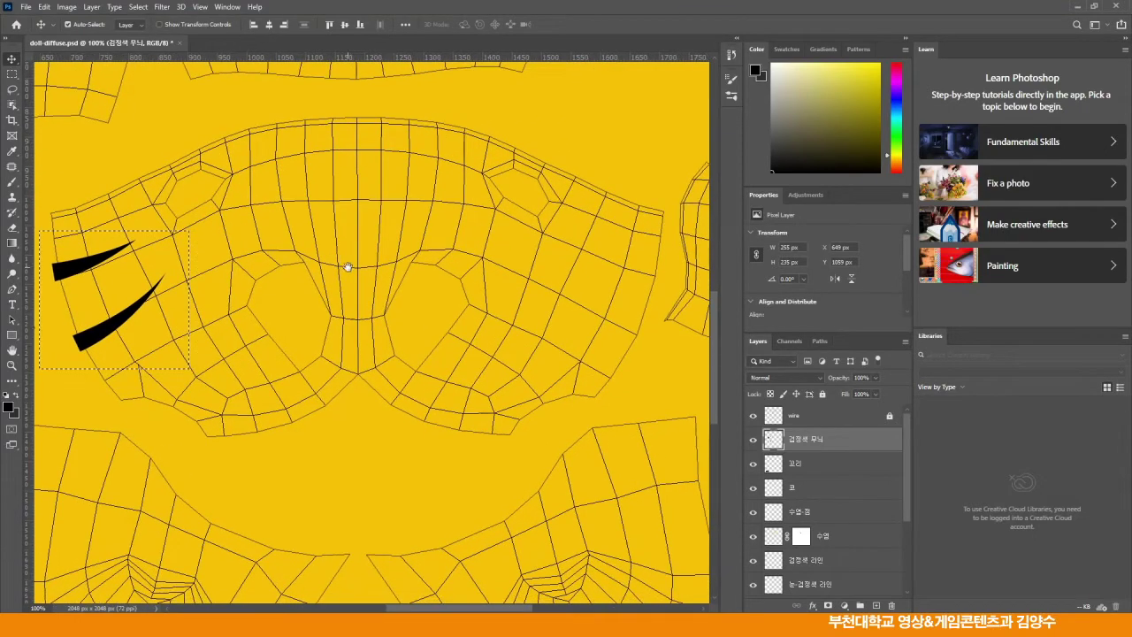
left_click_drag(137, 324, 648, 294)
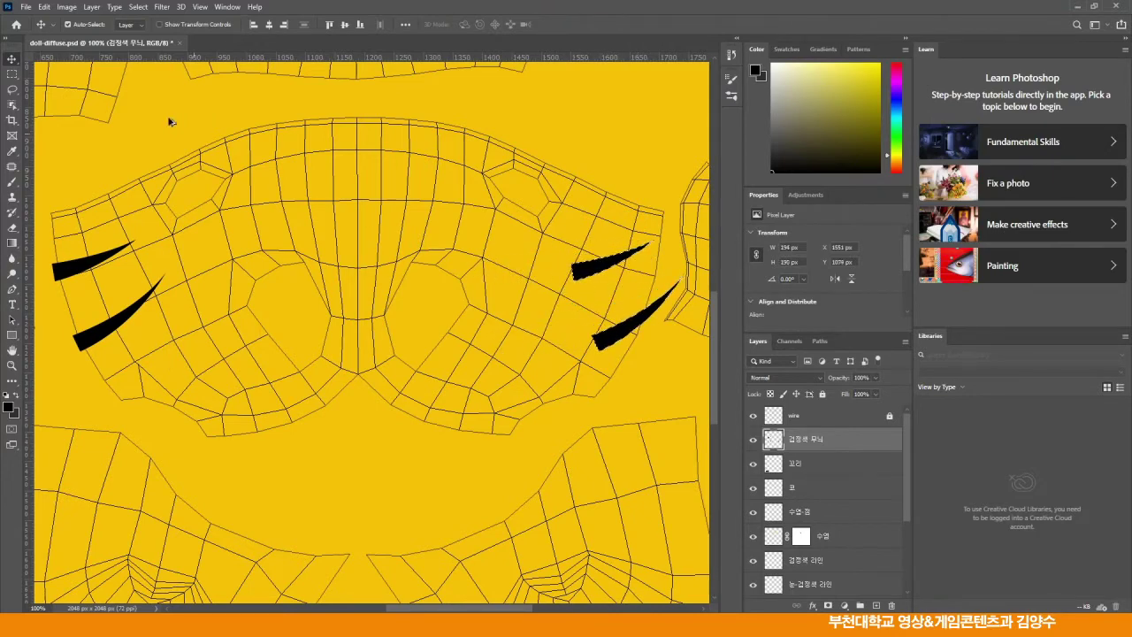
- Flip the duplicated stripes horizontally, align them with the body piece's right edge and deselect
left_click(44, 7)
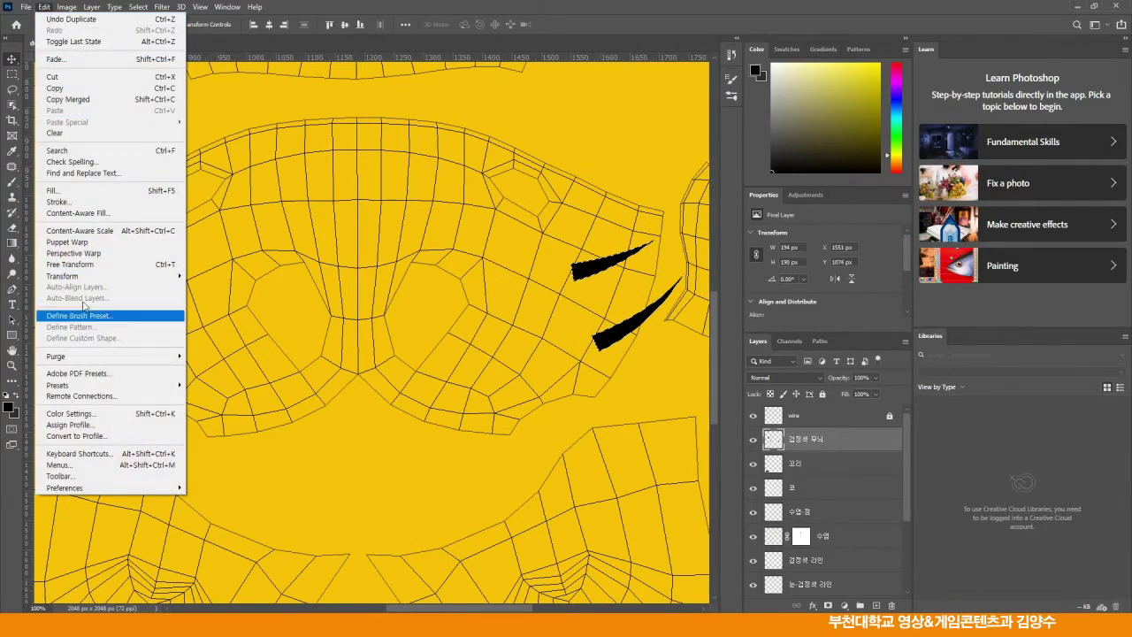
mouse_move(159, 283)
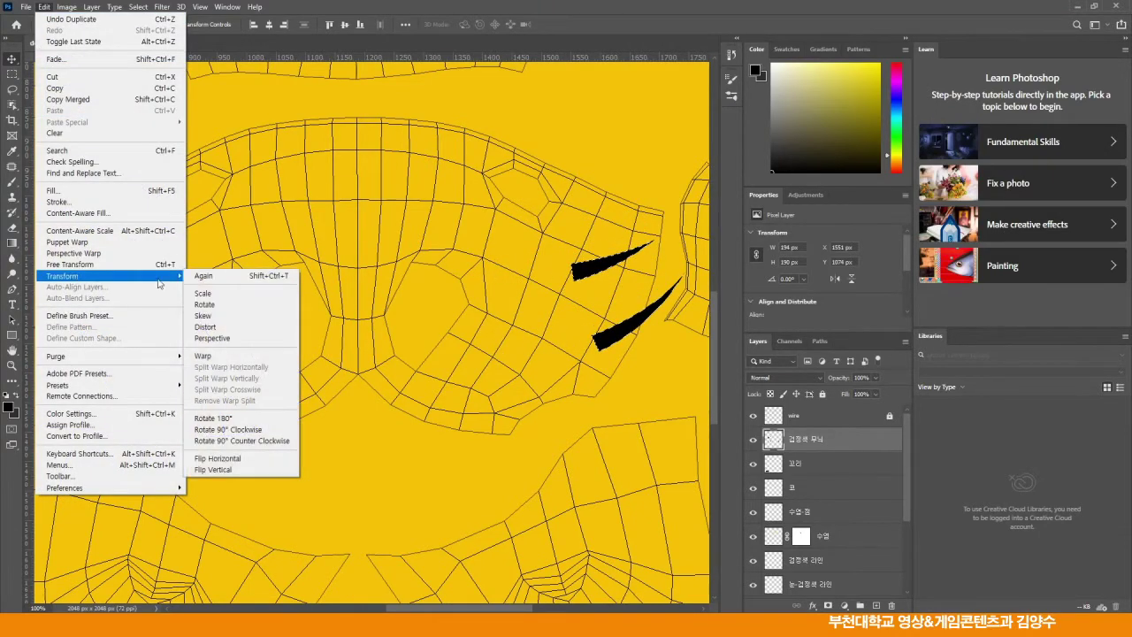
left_click(216, 459)
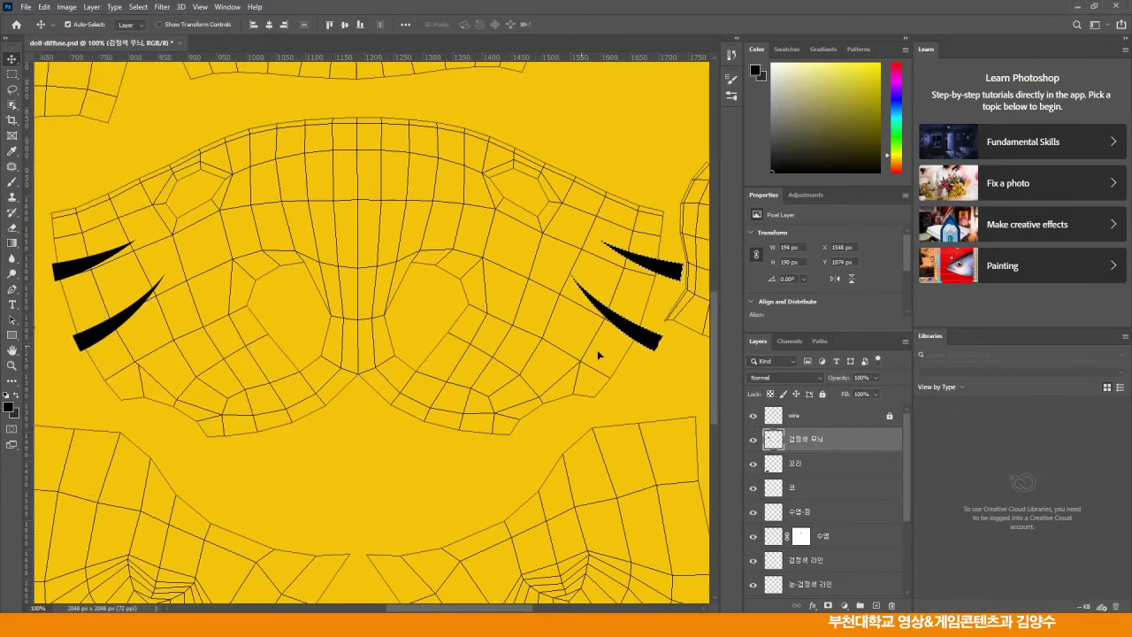
mouse_move(654, 345)
left_mouse_down()
mouse_move(635, 332)
mouse_move(633, 341)
left_mouse_up()
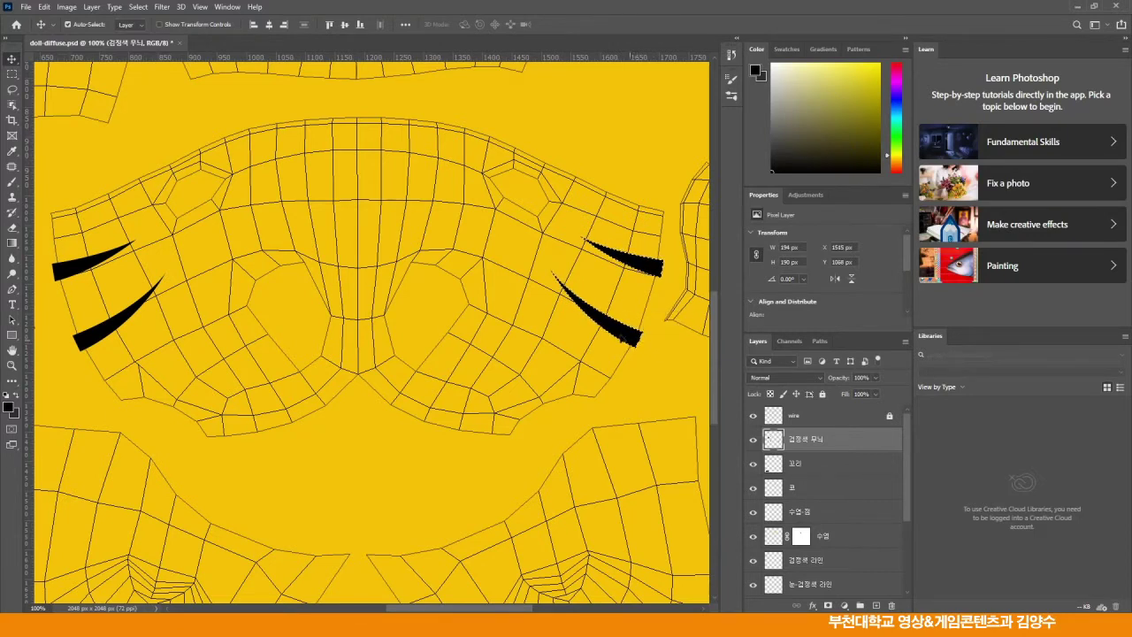
left_click(12, 74)
left_click(105, 127)
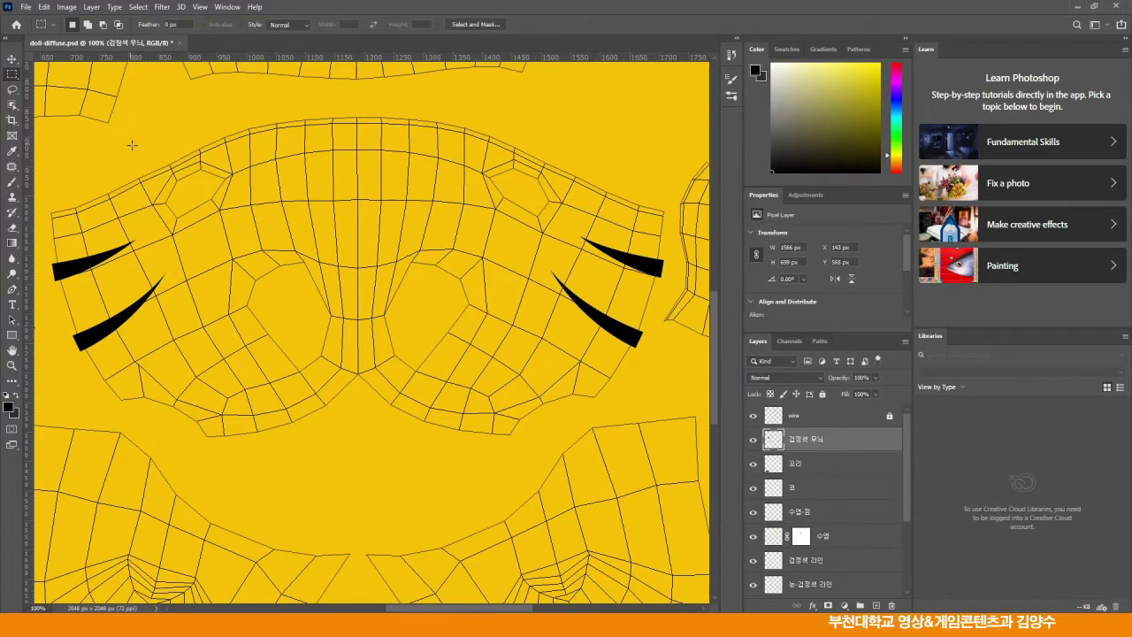
- Hide the wire layer, fit the whole texture in view and save doll-diffuse.psd
left_click(753, 415)
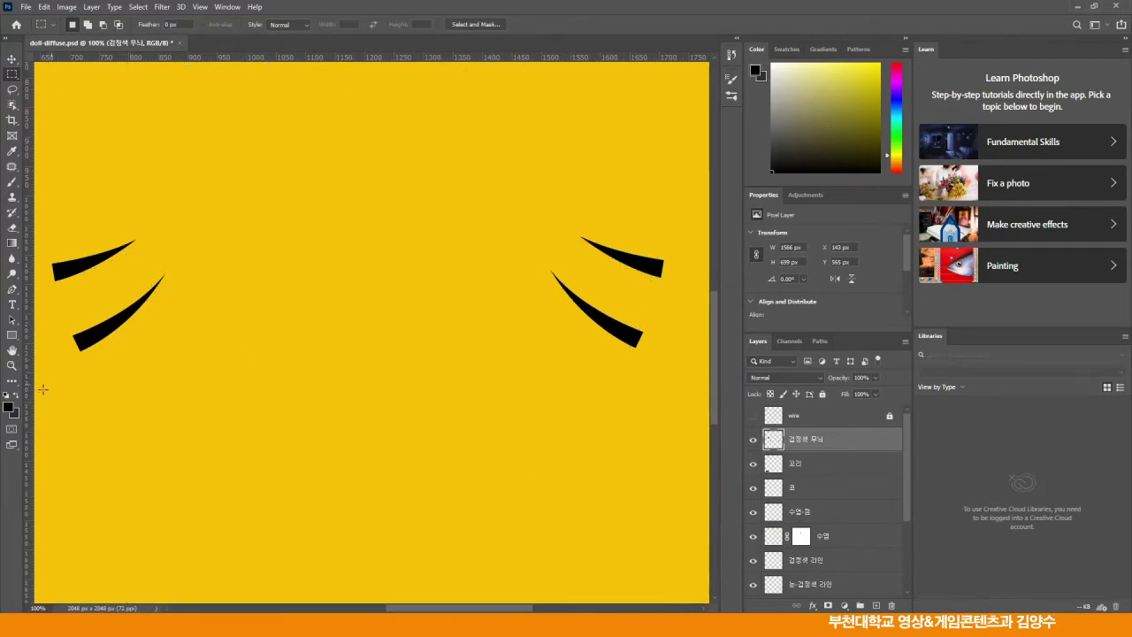
double_click(13, 350)
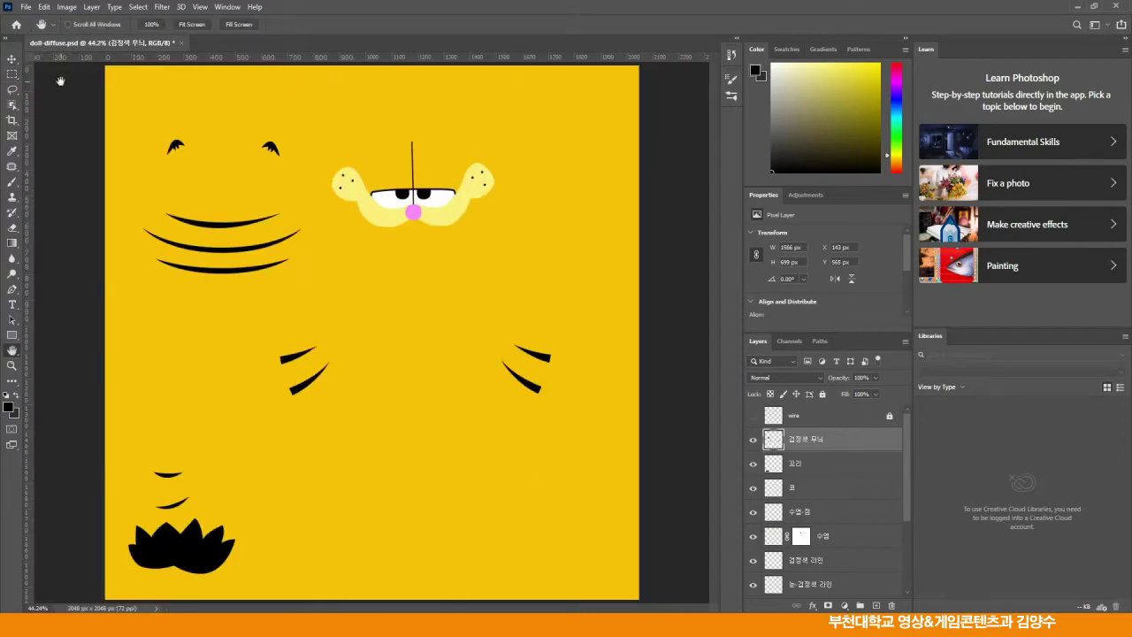
left_click(25, 7)
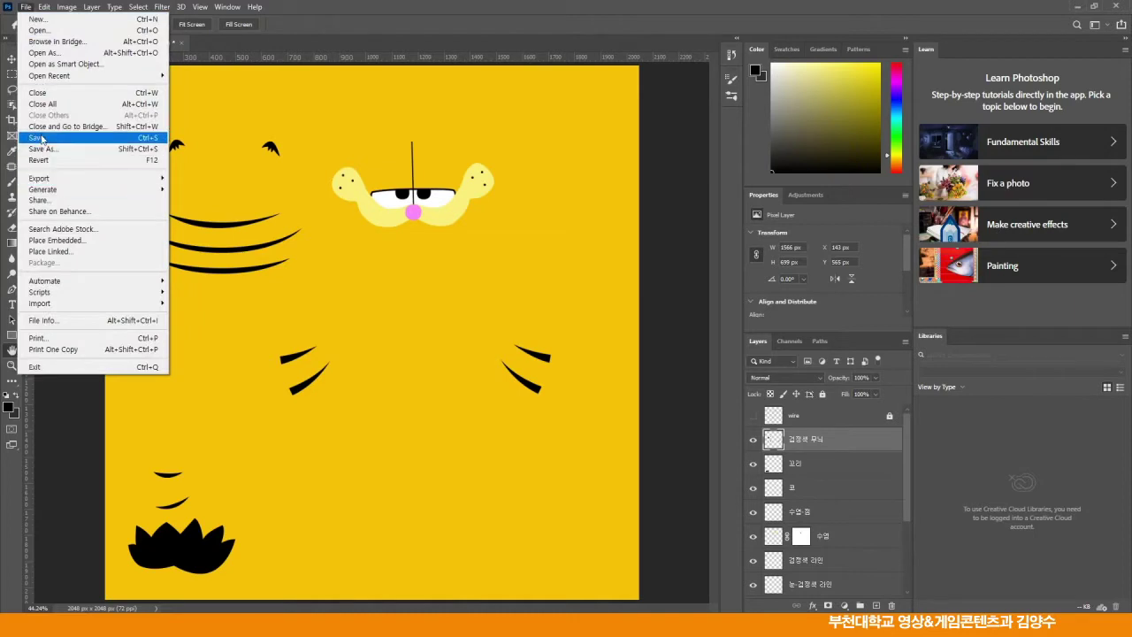
left_click(39, 139)
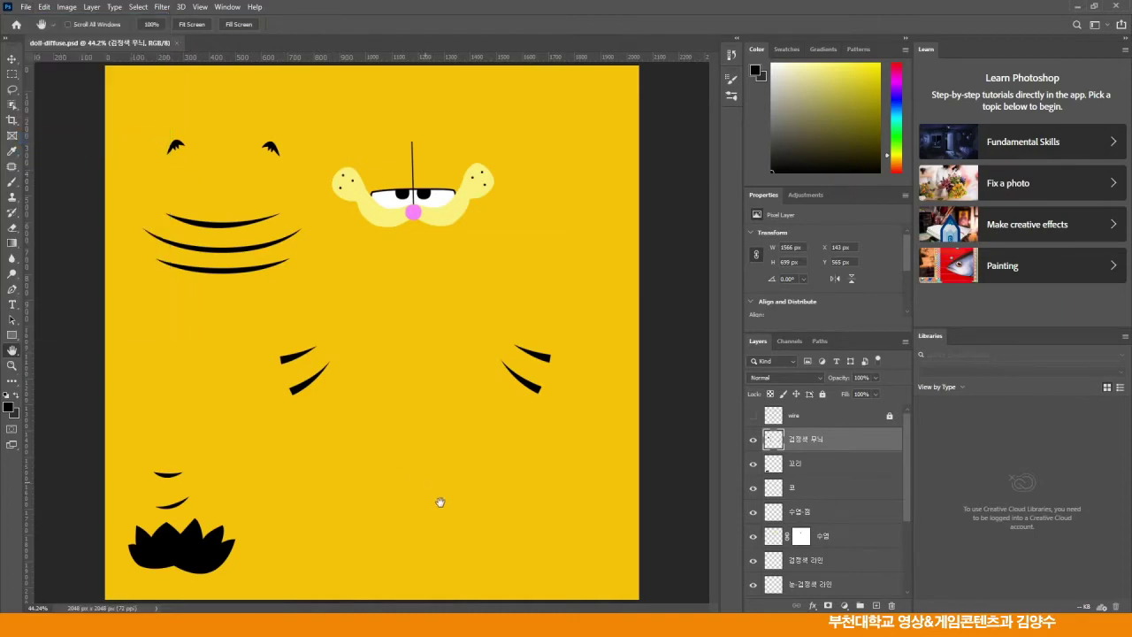
- Switch to 3ds Max and render the perspective view of the doll's back to check the black stripes
key("alt+Tab")
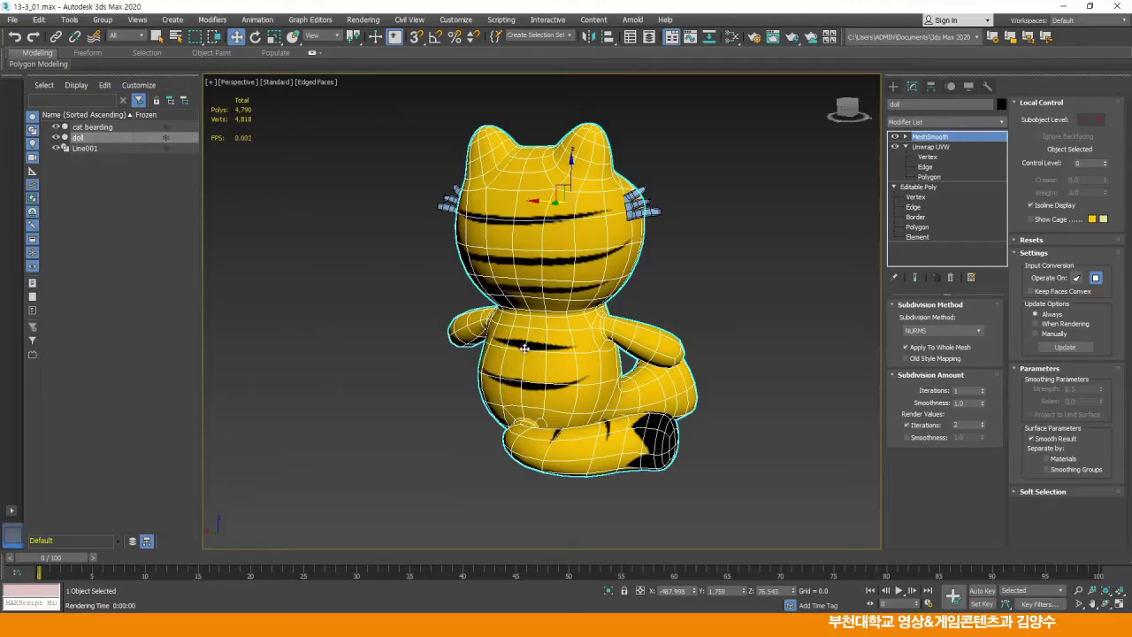
mouse_move(563, 358)
left_mouse_down()
mouse_move(652, 345)
mouse_move(465, 343)
mouse_move(604, 353)
mouse_move(570, 355)
left_mouse_up()
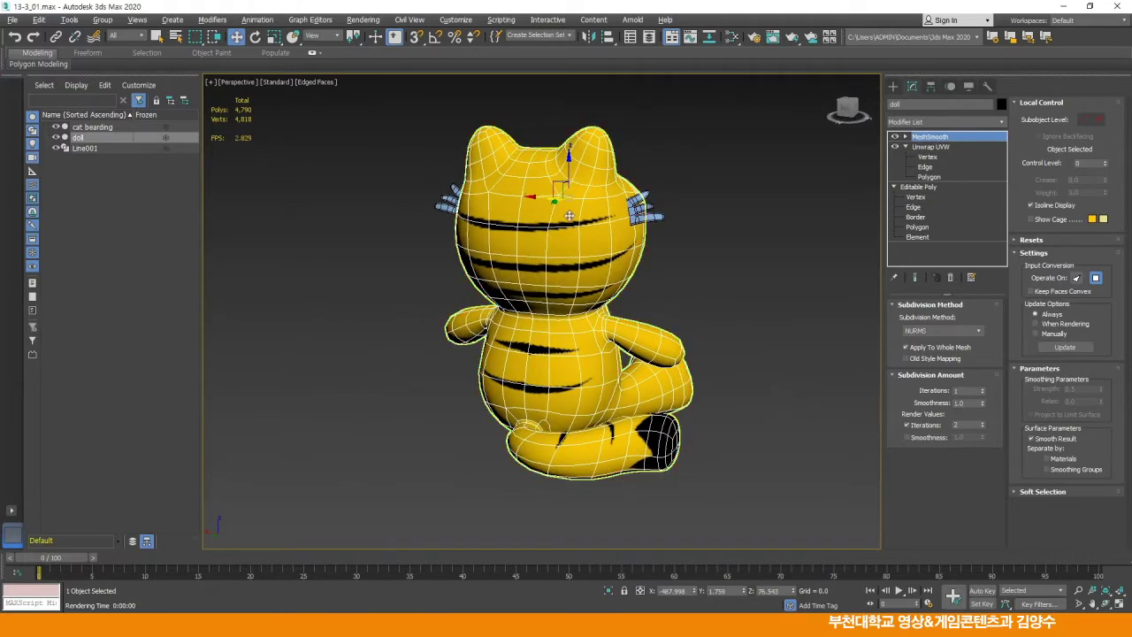
left_click(754, 37)
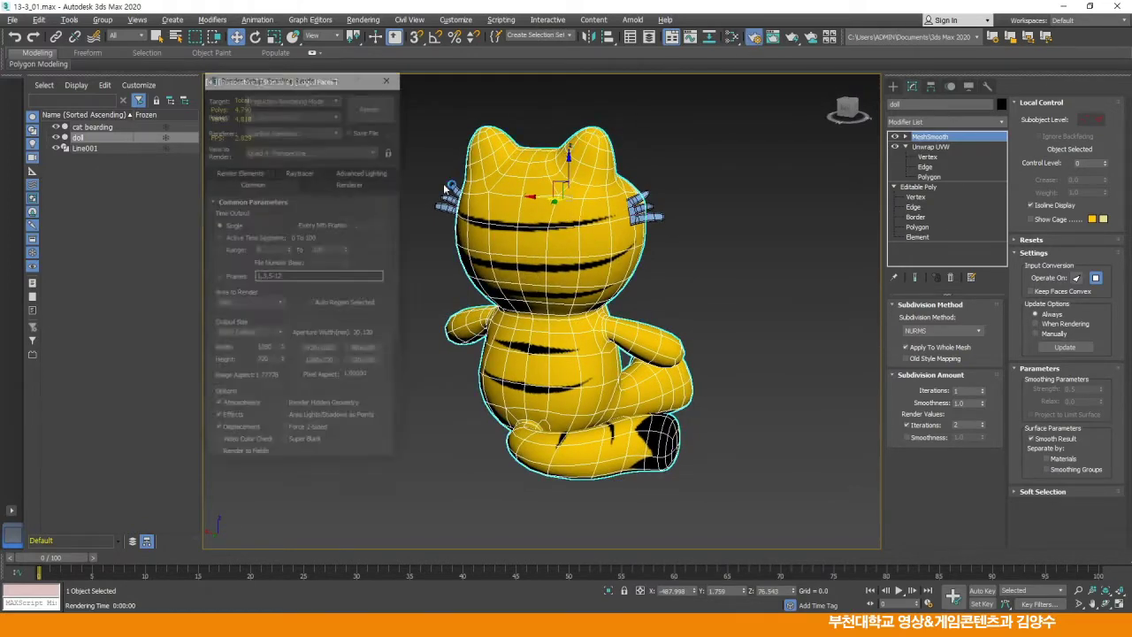
left_click(370, 103)
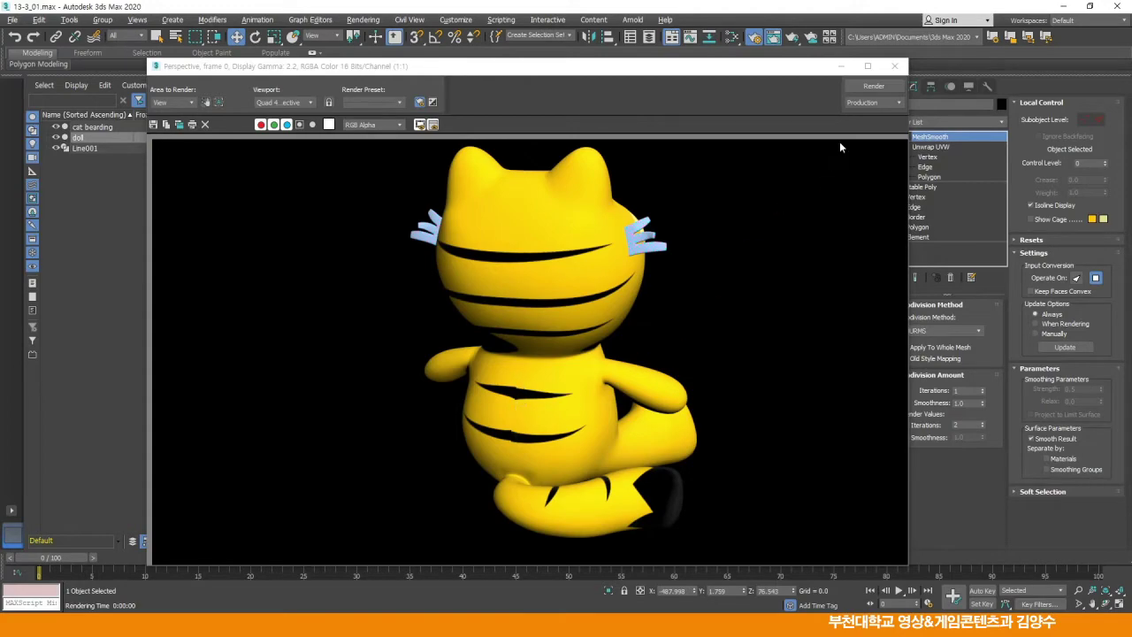
left_click(894, 67)
- Switch to Photoshop, show the wire layer and marquee-select the two black stripes on the body piece's right edge
key("alt+Tab")
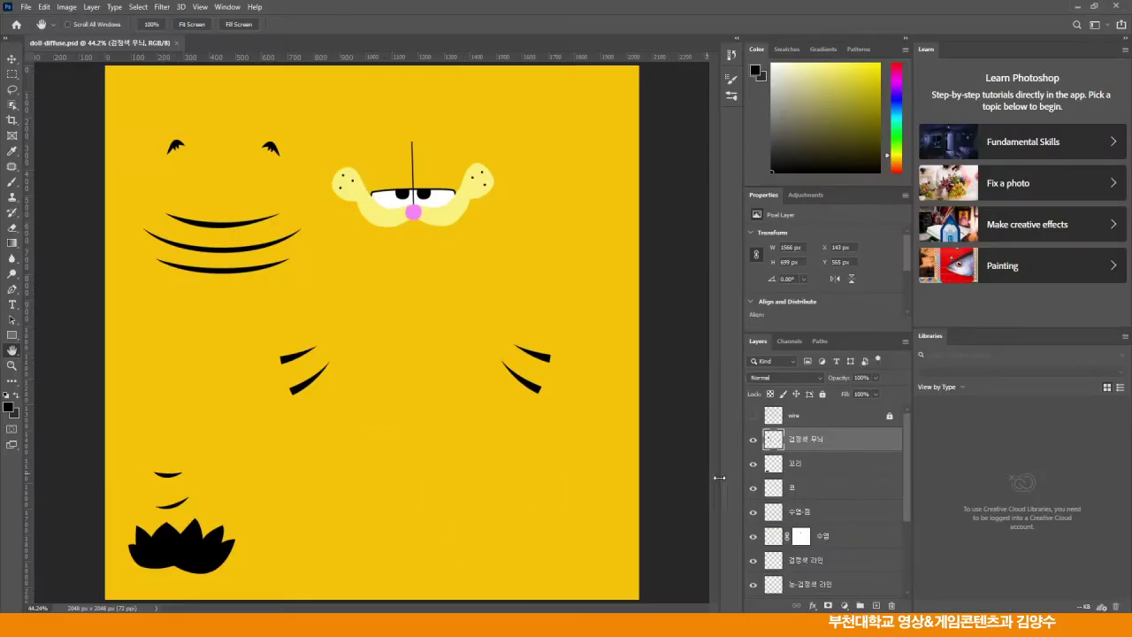
left_click(754, 416)
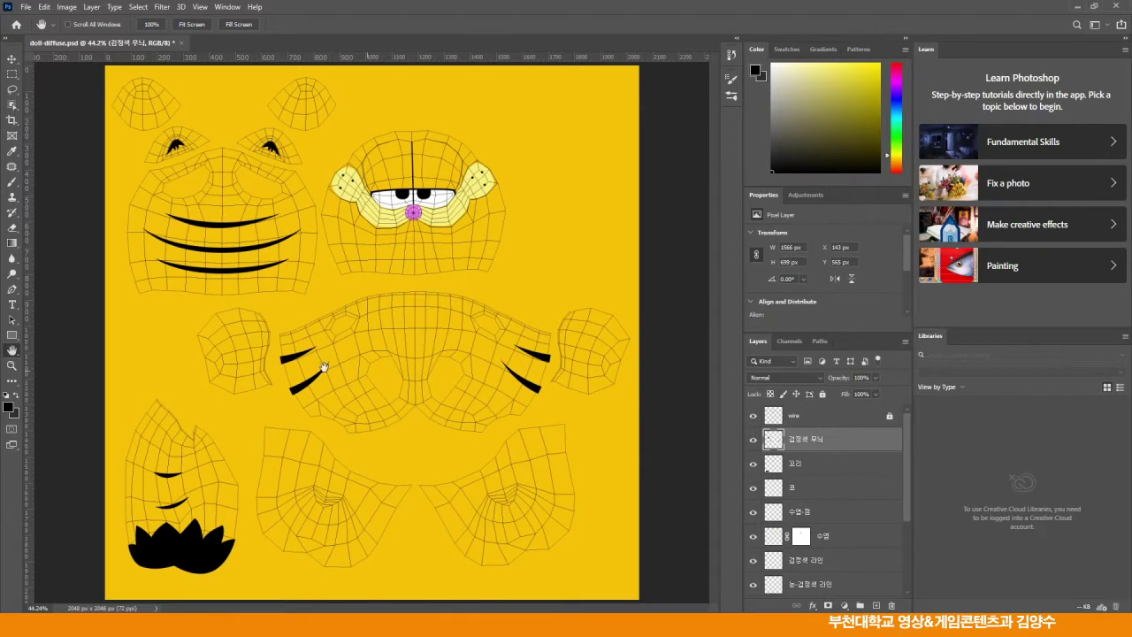
left_click(13, 75)
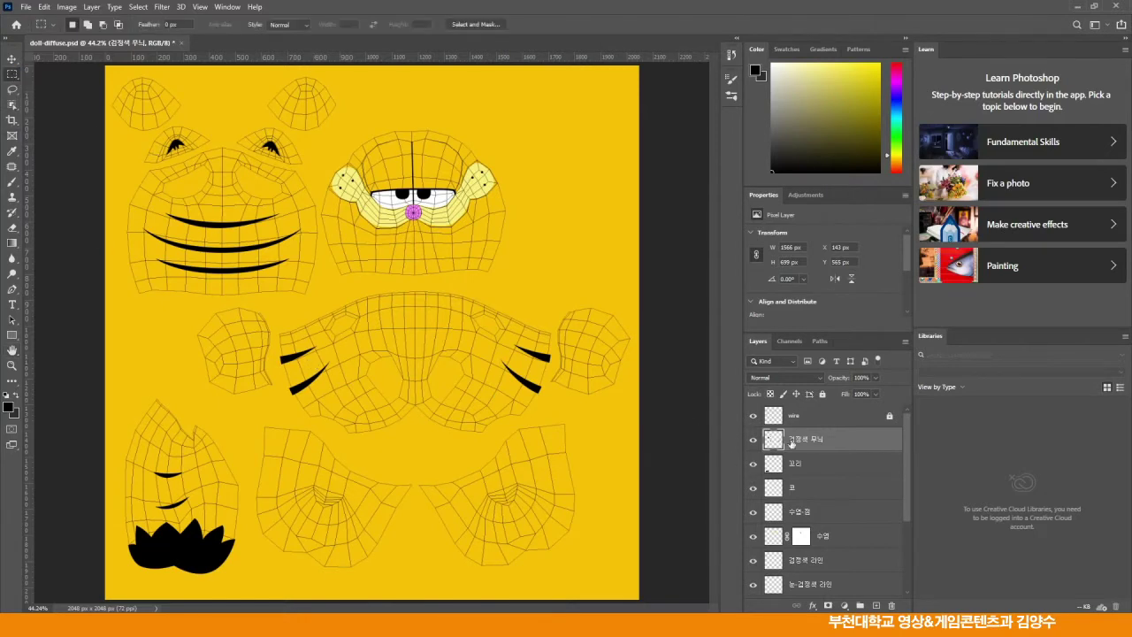
left_click_drag(478, 333, 568, 407)
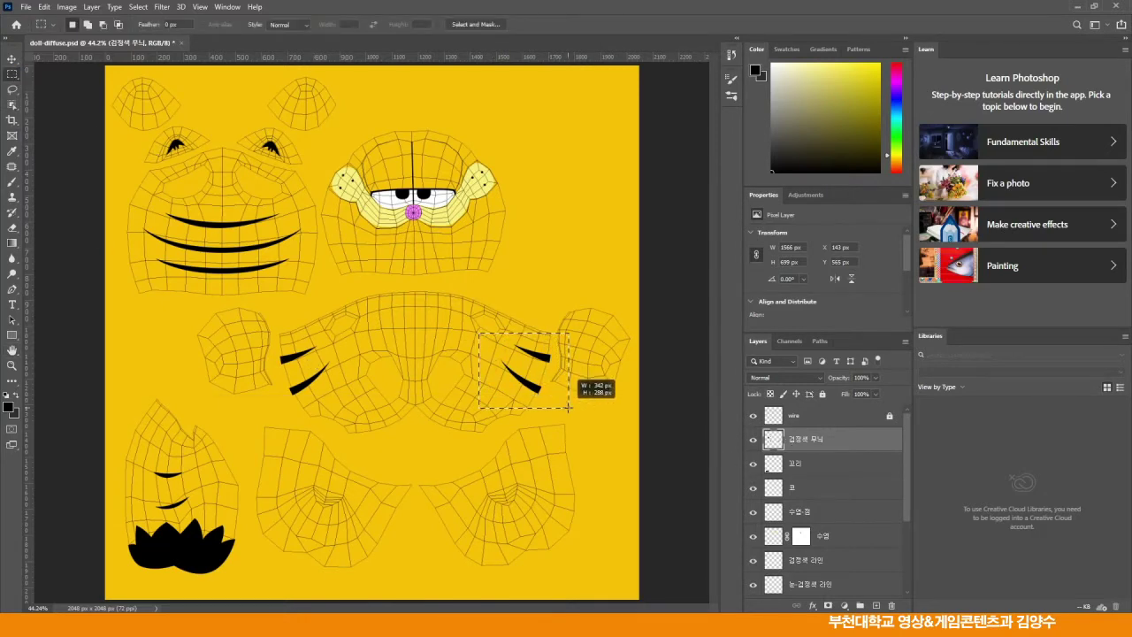
- Shift the selected right-edge stripes slightly downward to match the body's opposite edge, deselect, and save doll-diffuse.psd
left_click(13, 60)
double_click(12, 365)
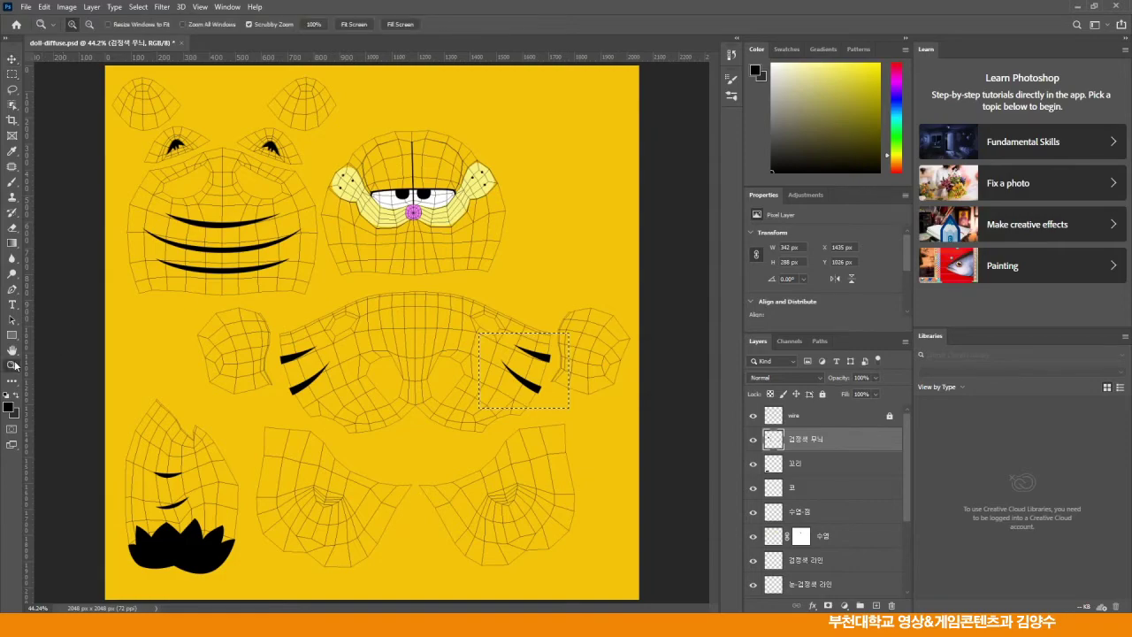
left_click(13, 60)
left_click_drag(397, 330, 344, 282)
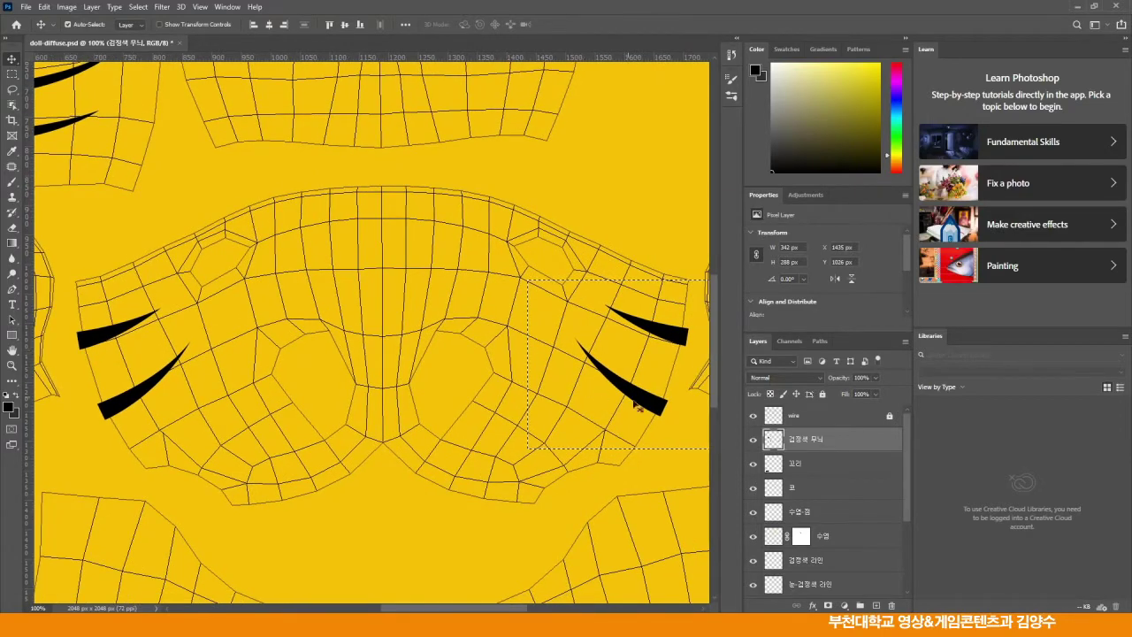
key("m")
left_click(25, 7)
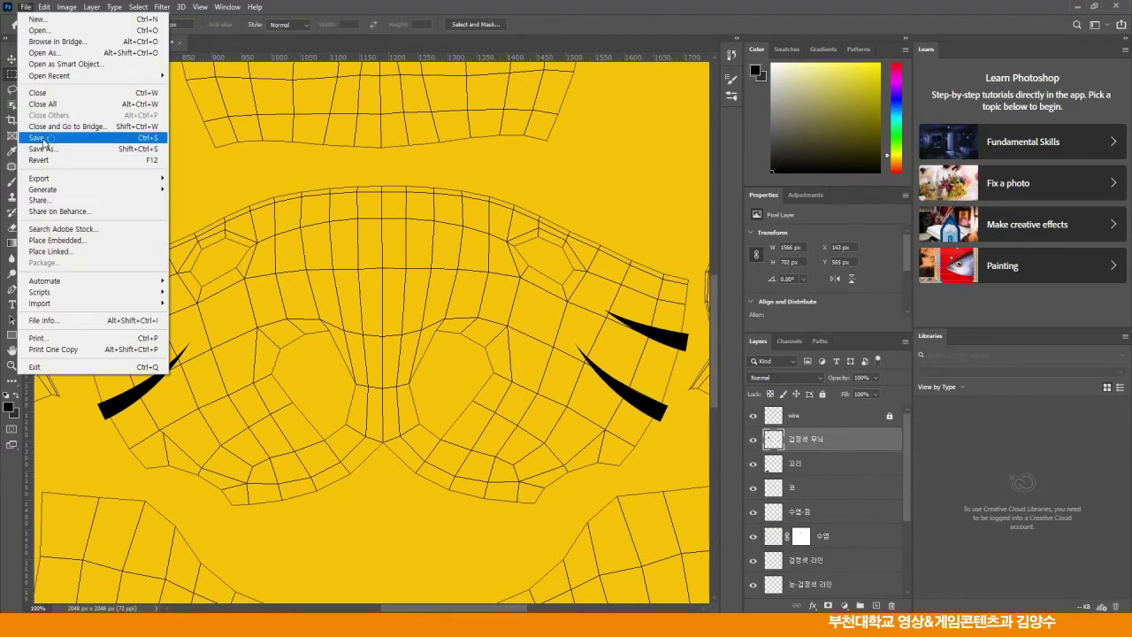
left_click(53, 137)
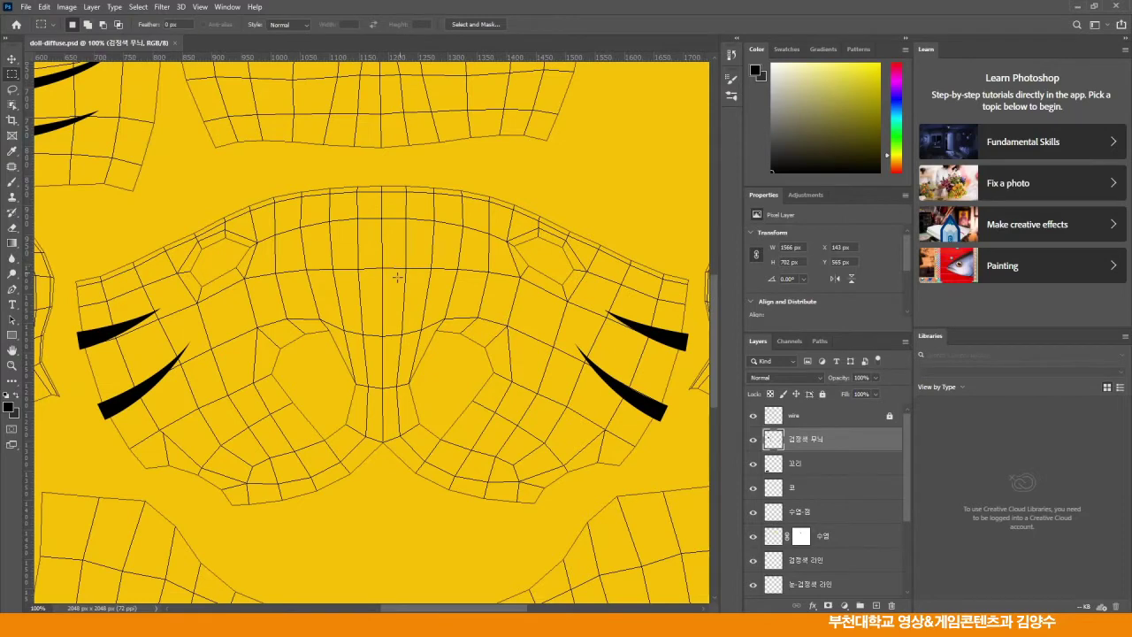
- Fit the whole texture in view, hide the wire layer and save doll-diffuse.psd again
key("h")
key("ctrl+0")
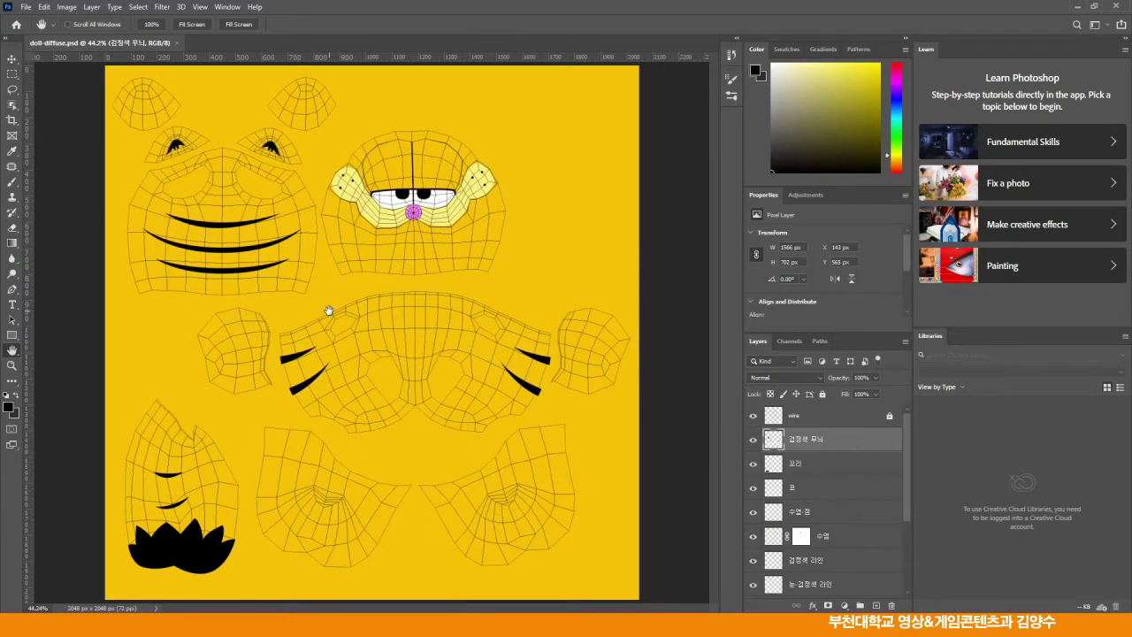
left_click(754, 416)
left_click(28, 7)
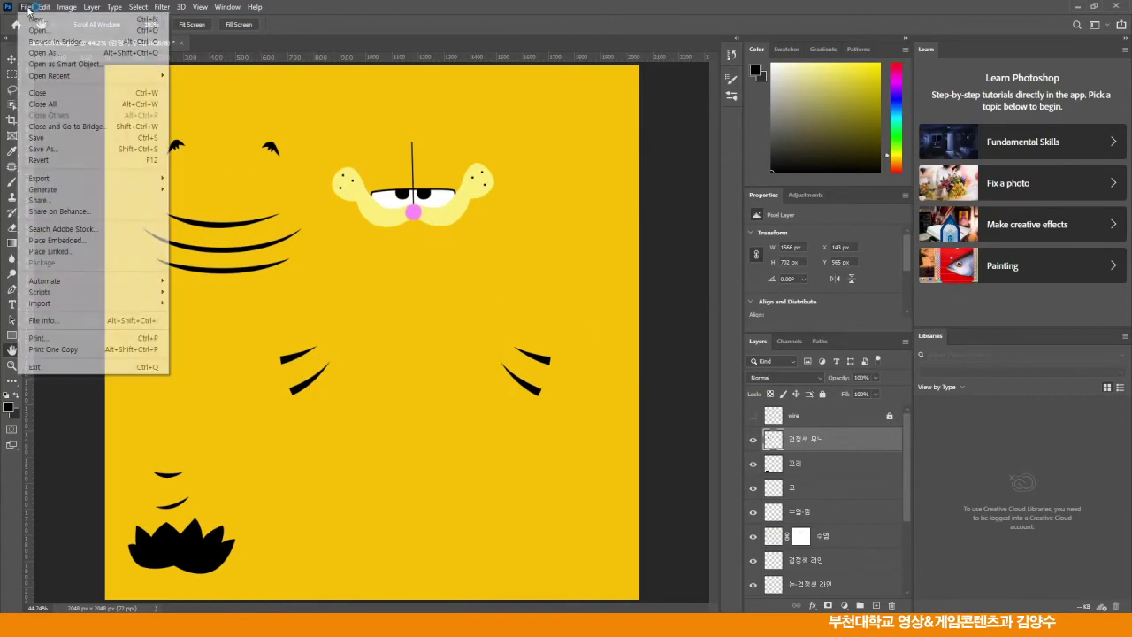
left_click(48, 138)
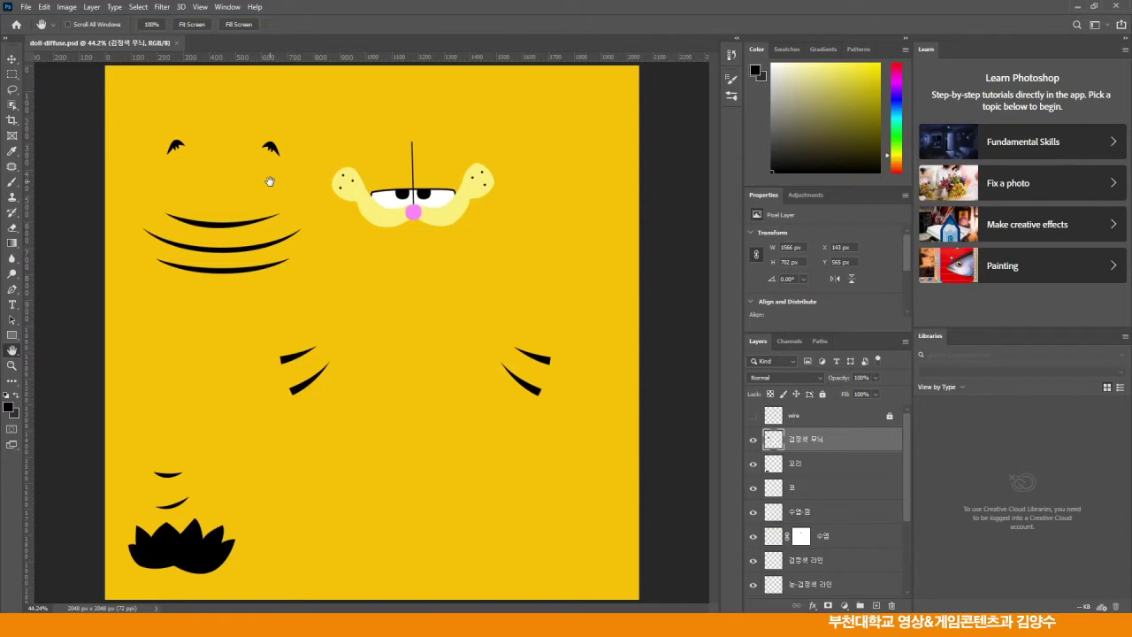
- Show the wire layer again and add a new layer named bump above the black pattern layer
left_click(752, 415)
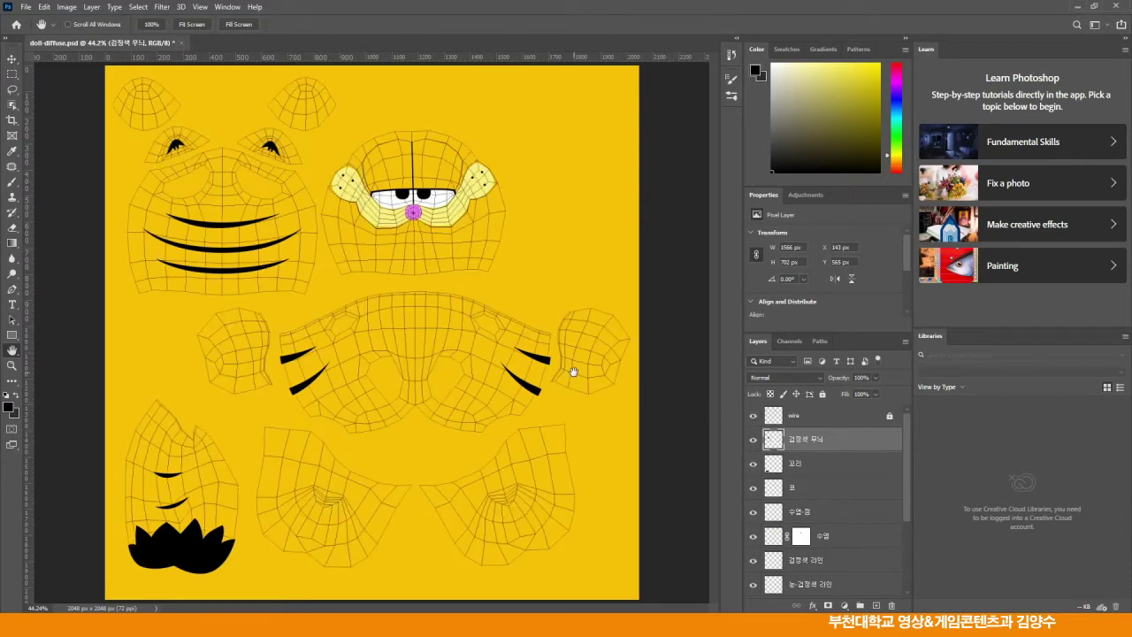
left_click(904, 341)
left_click(940, 187)
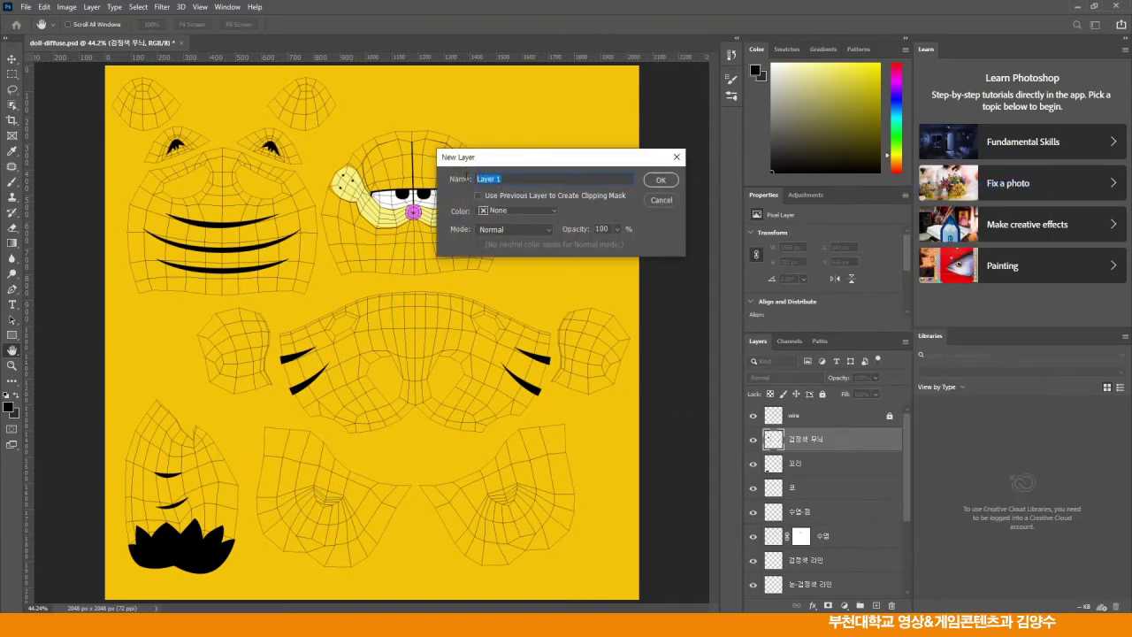
type("bump")
left_click(659, 182)
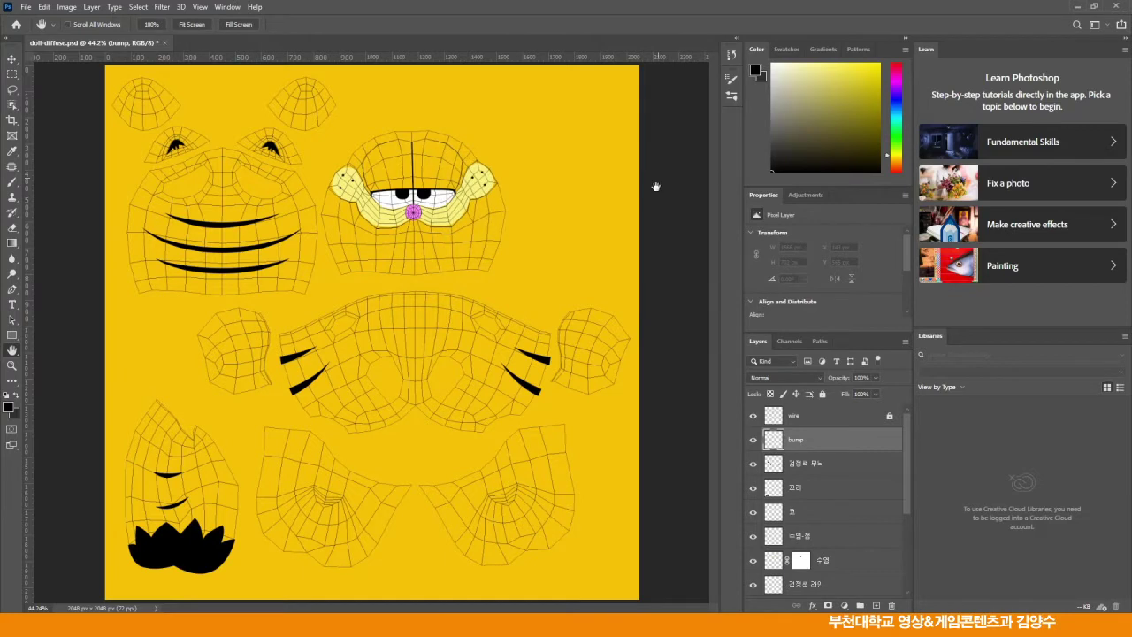
- Hide all colour and pattern layers between bump and bg, leaving only wire, bump and the white background visible
left_click_drag(911, 469, 910, 550)
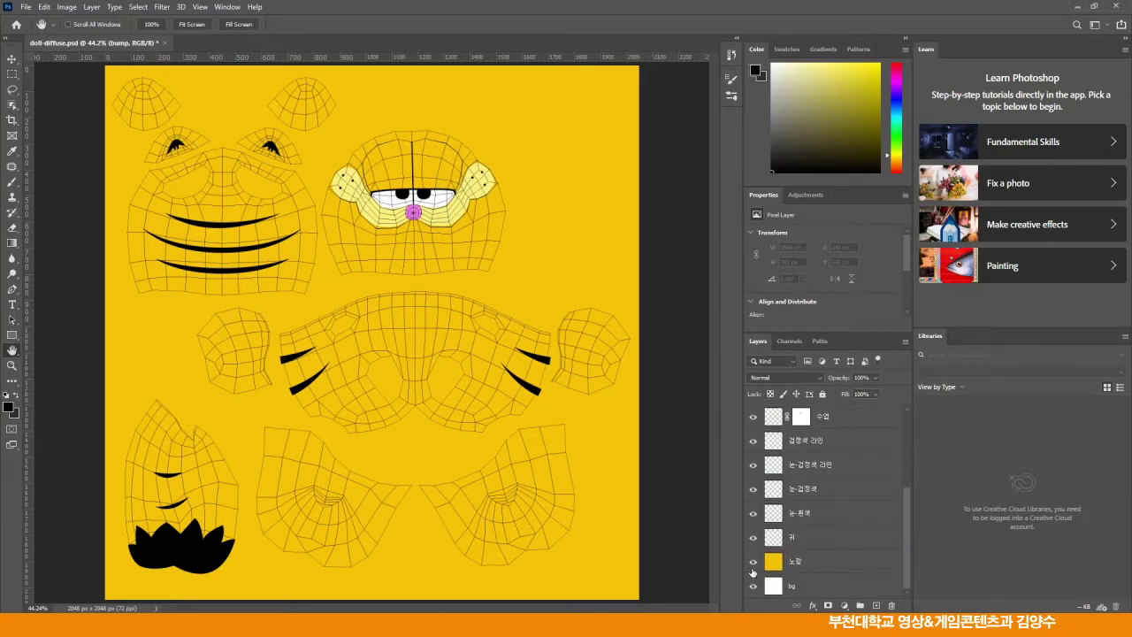
left_click_drag(754, 564, 753, 419)
scroll(756, 460, "up", 1)
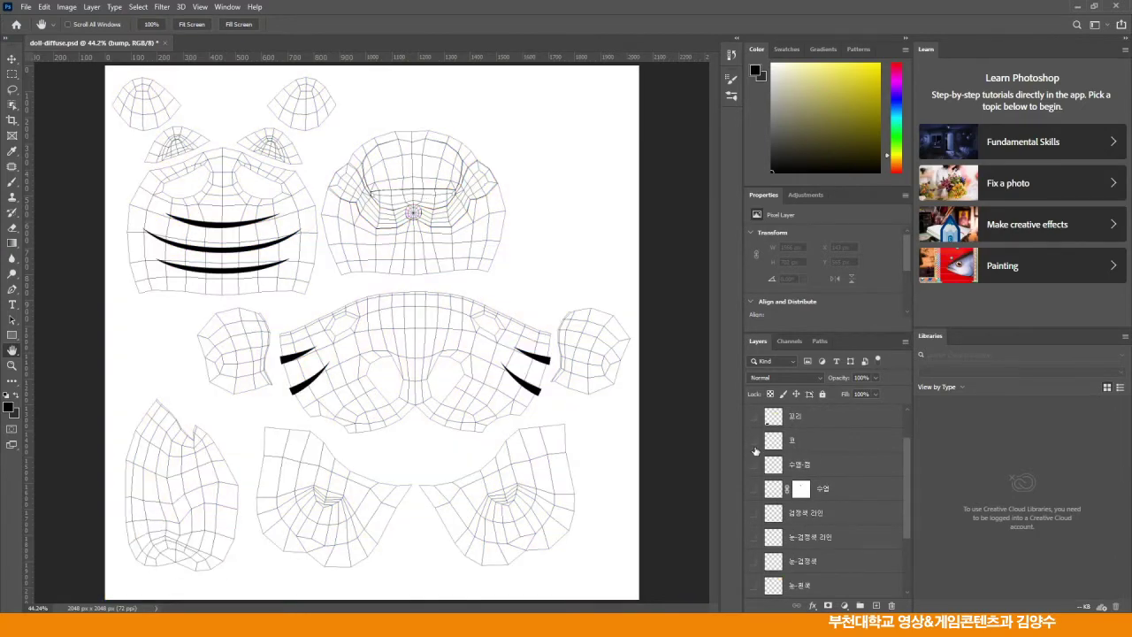
scroll(753, 419, "up", 1)
left_click(753, 441)
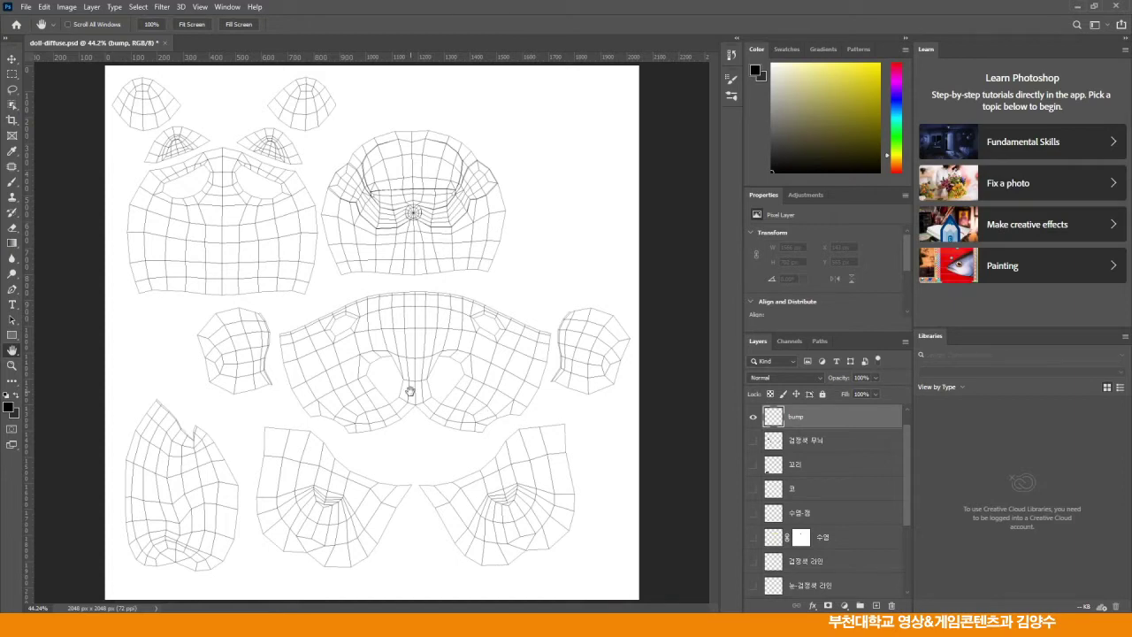
- Zoom in on the upper end of the tail piece and create a new path named bump for the Pen tool
key("z")
left_click_drag(172, 425, 246, 465)
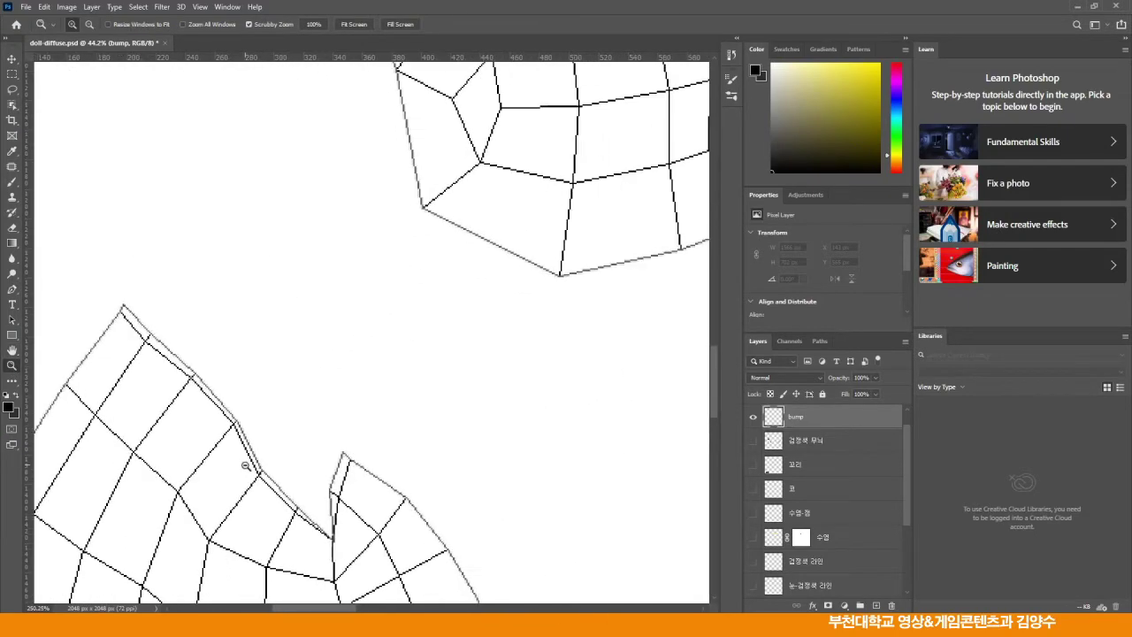
left_click(12, 351)
left_click_drag(159, 407, 255, 293)
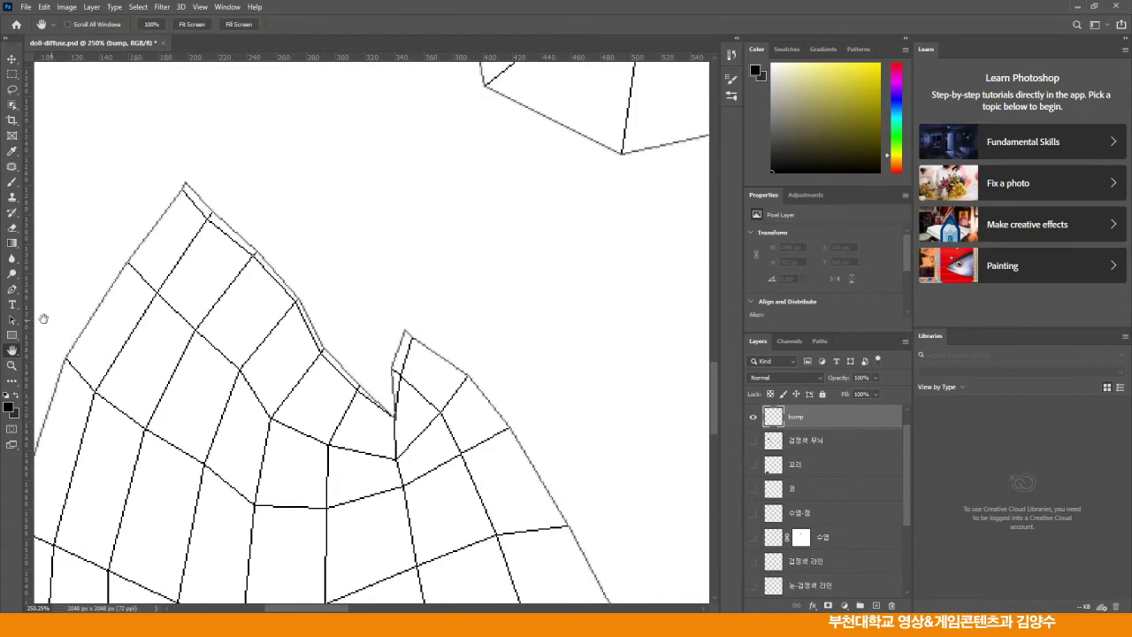
left_click(12, 365)
left_click_drag(204, 364, 224, 385)
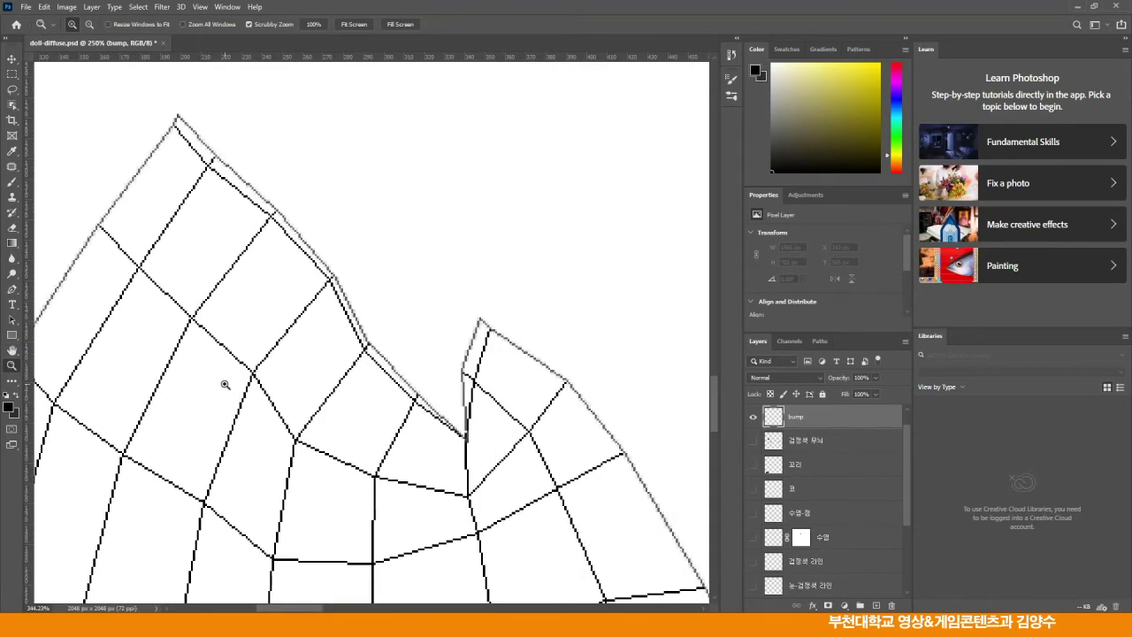
left_click(12, 289)
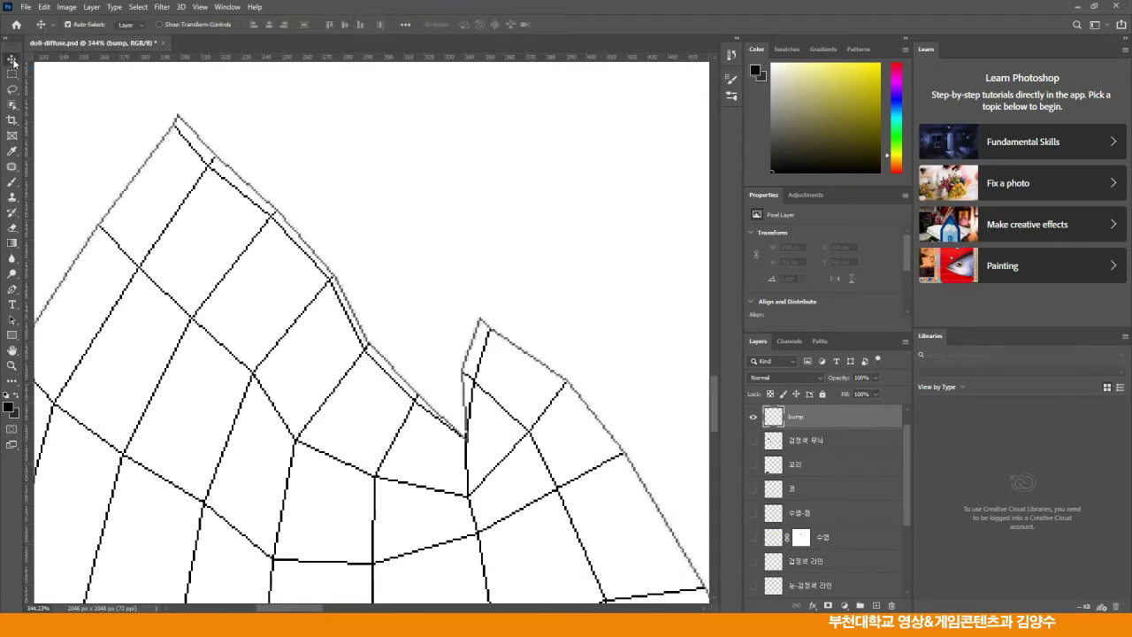
left_click(817, 342)
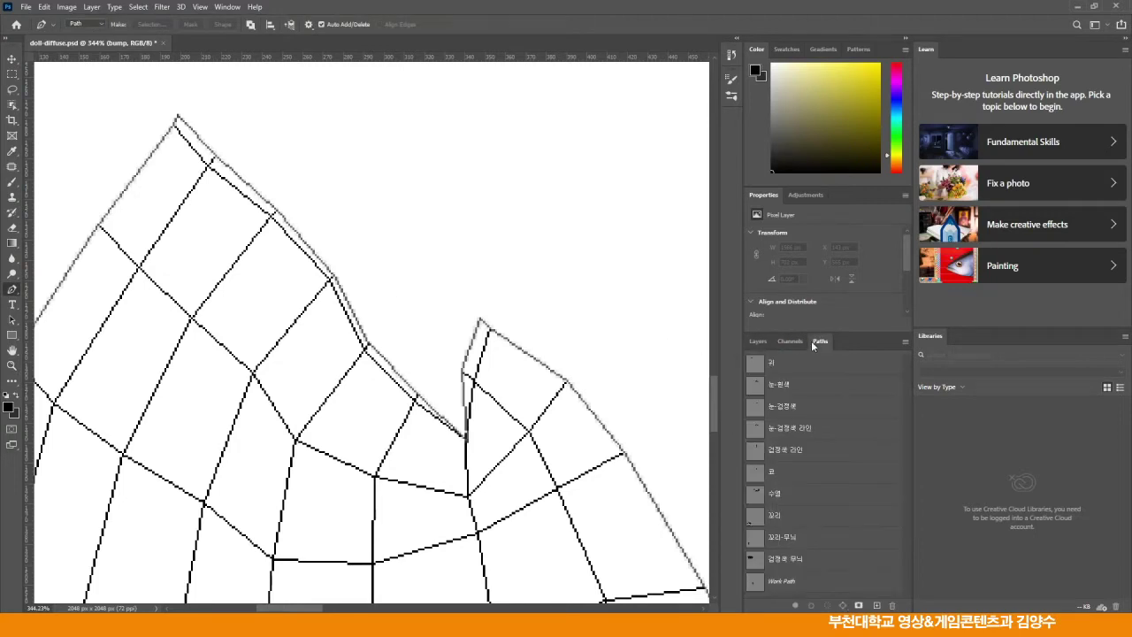
left_click(904, 340)
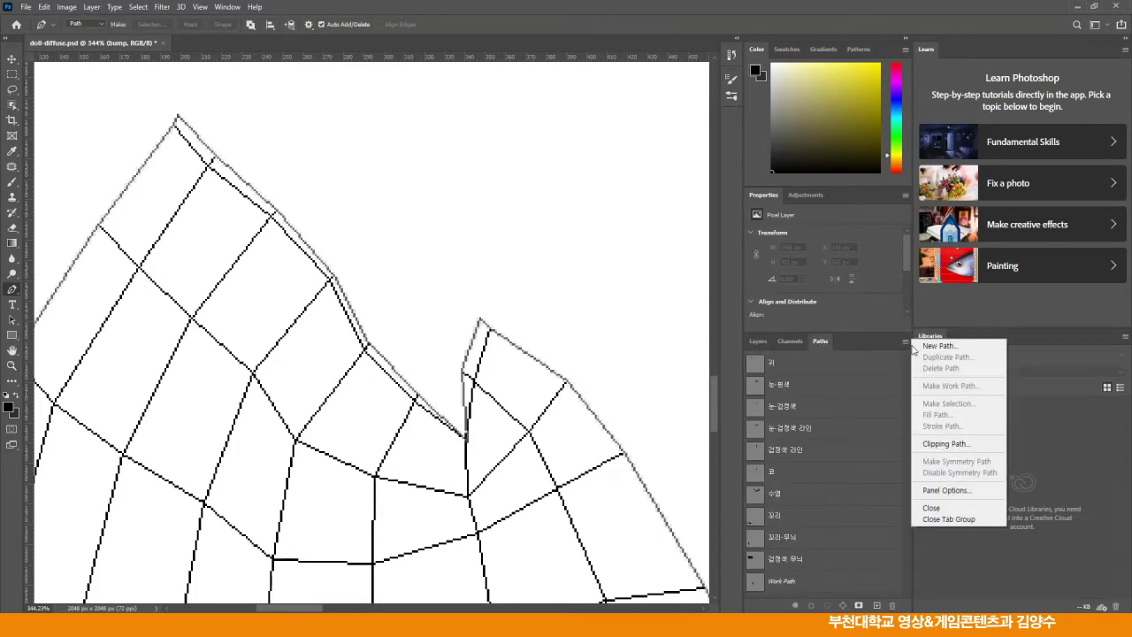
left_click(939, 345)
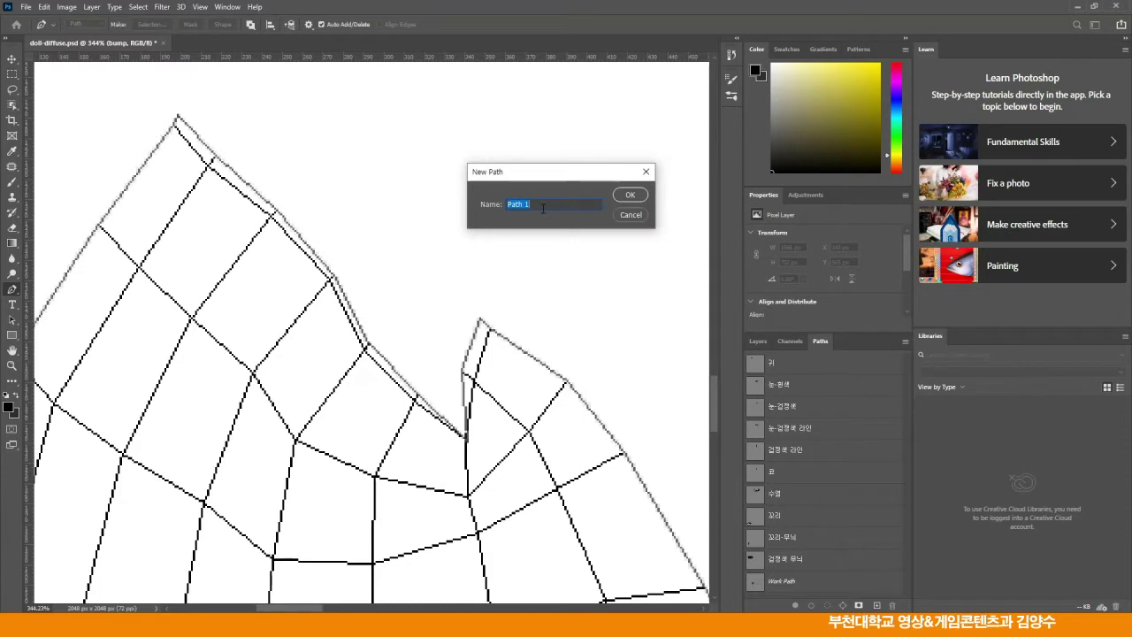
type("bump")
left_click(629, 194)
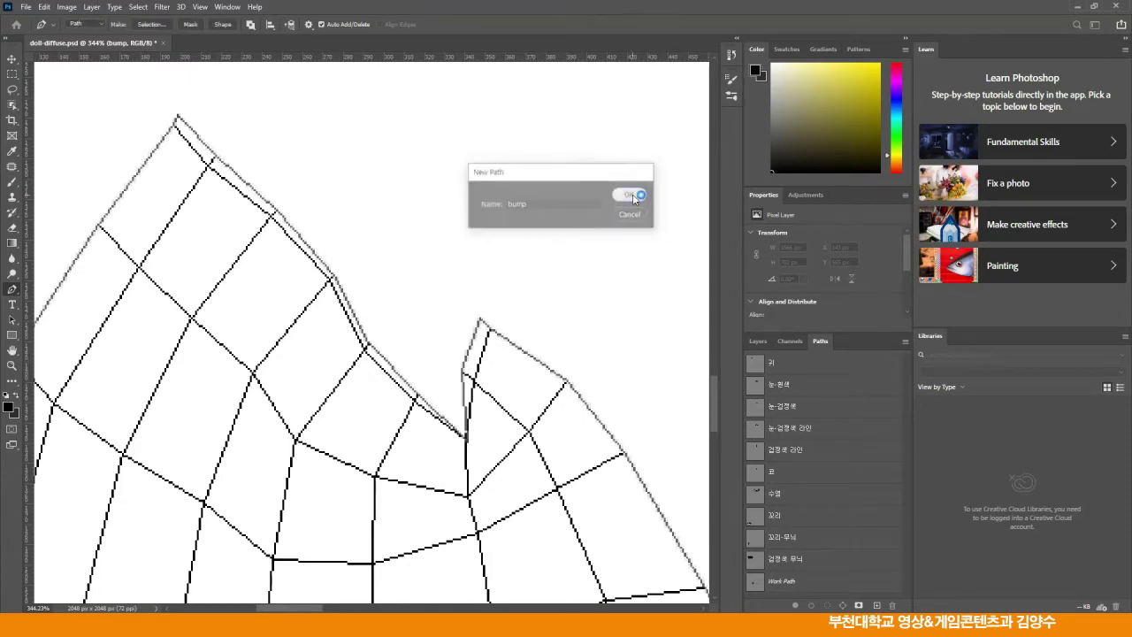
- Draw an open curved path along the tail piece's upper edge, from its peak down into the notch and up to the smaller tip
left_click(169, 114)
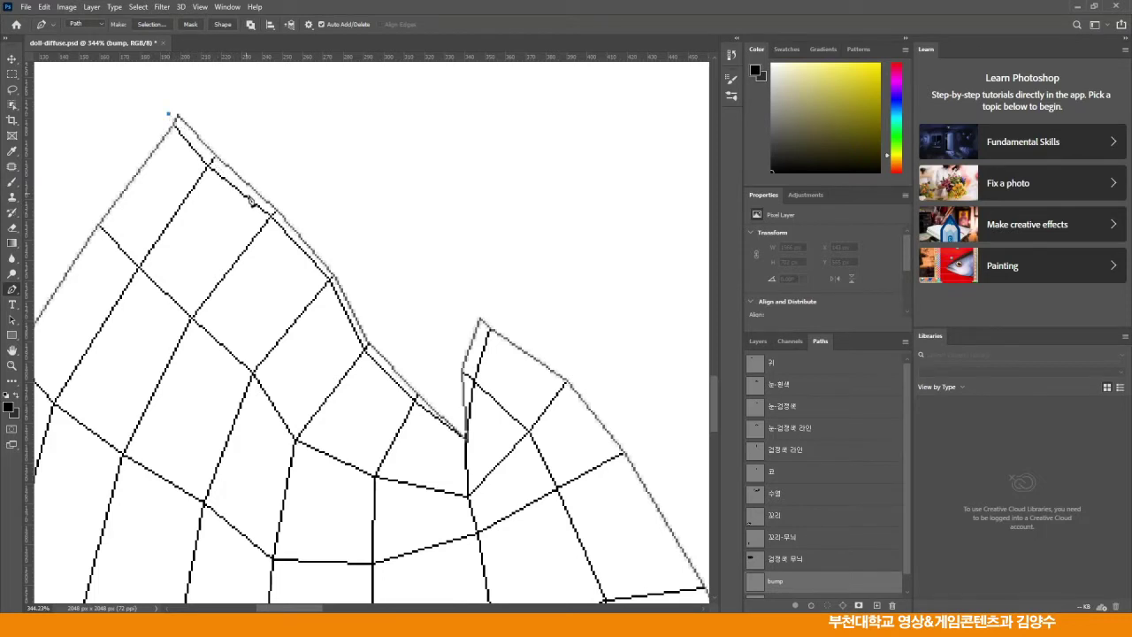
left_click_drag(275, 215, 312, 247)
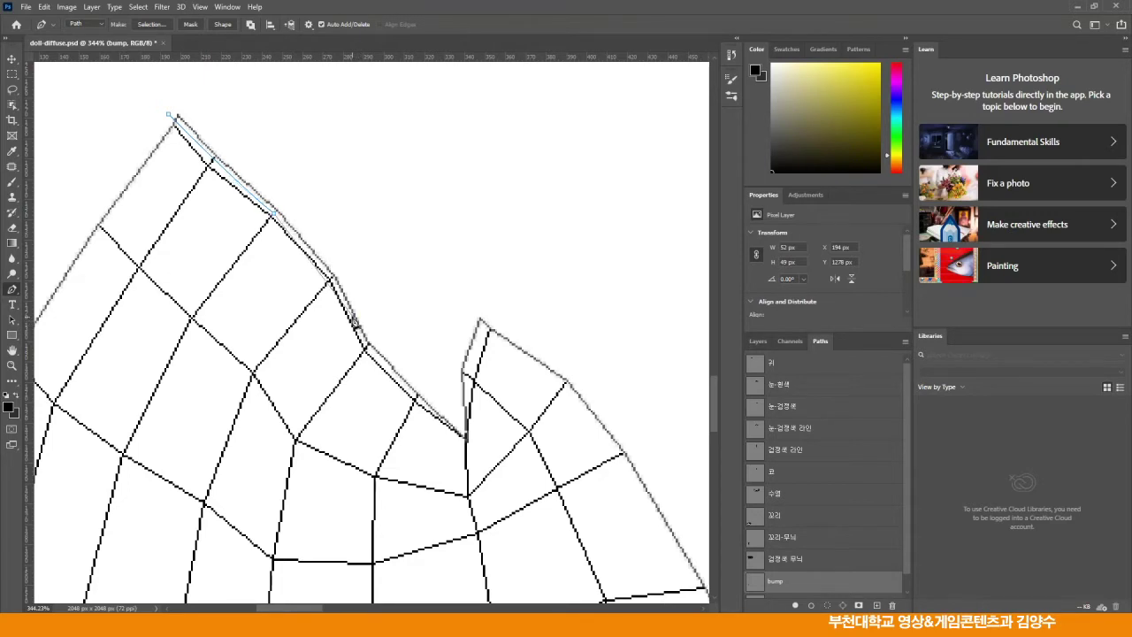
left_click_drag(337, 279, 369, 363)
left_click_drag(369, 363, 369, 362)
left_click(463, 439)
left_click_drag(465, 441, 469, 438)
left_click(472, 355)
left_click_drag(472, 355, 481, 325)
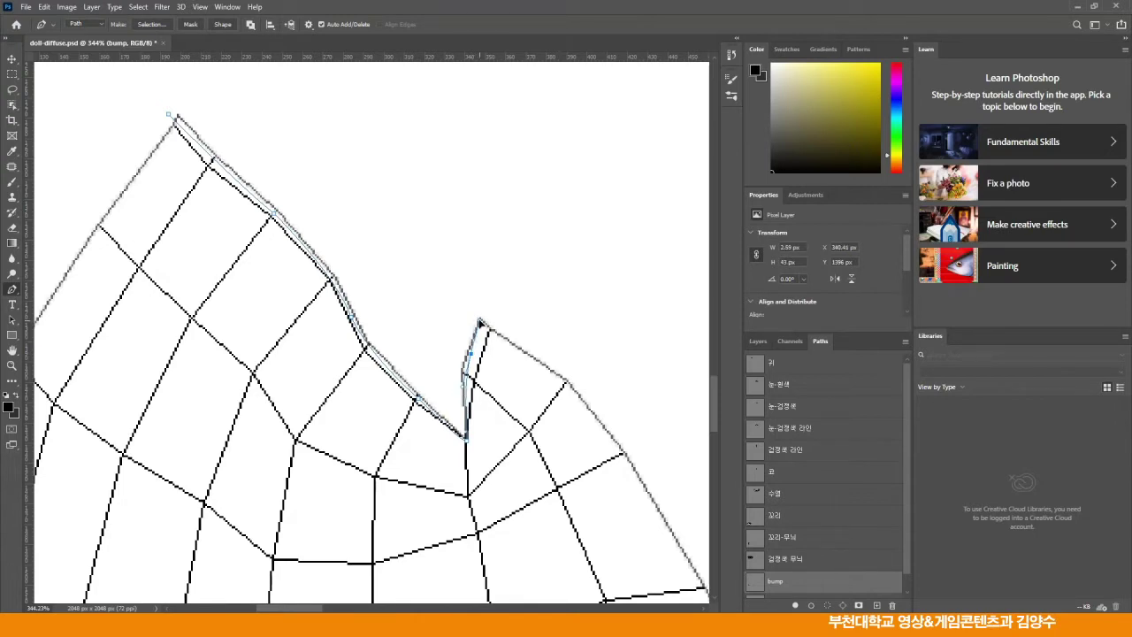
left_click_drag(480, 324, 486, 317)
left_click(170, 115)
- Make sure the bump layer and bump path are active, and set the Brush tool to 4 px with slightly reduced hardness
left_click(758, 341)
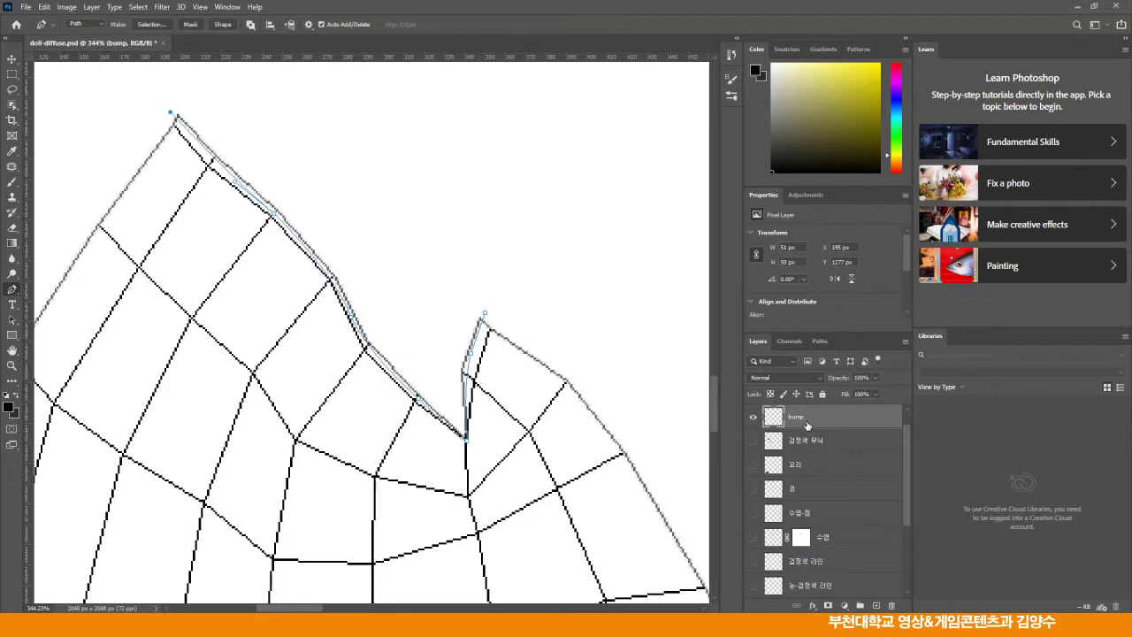
left_click(817, 341)
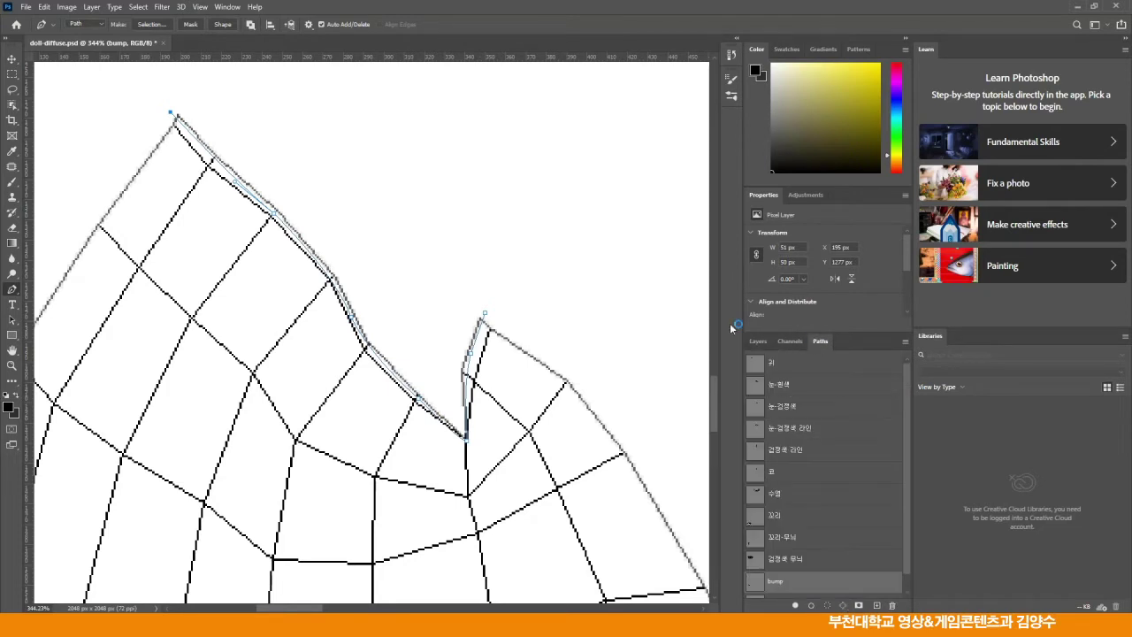
left_click(13, 182)
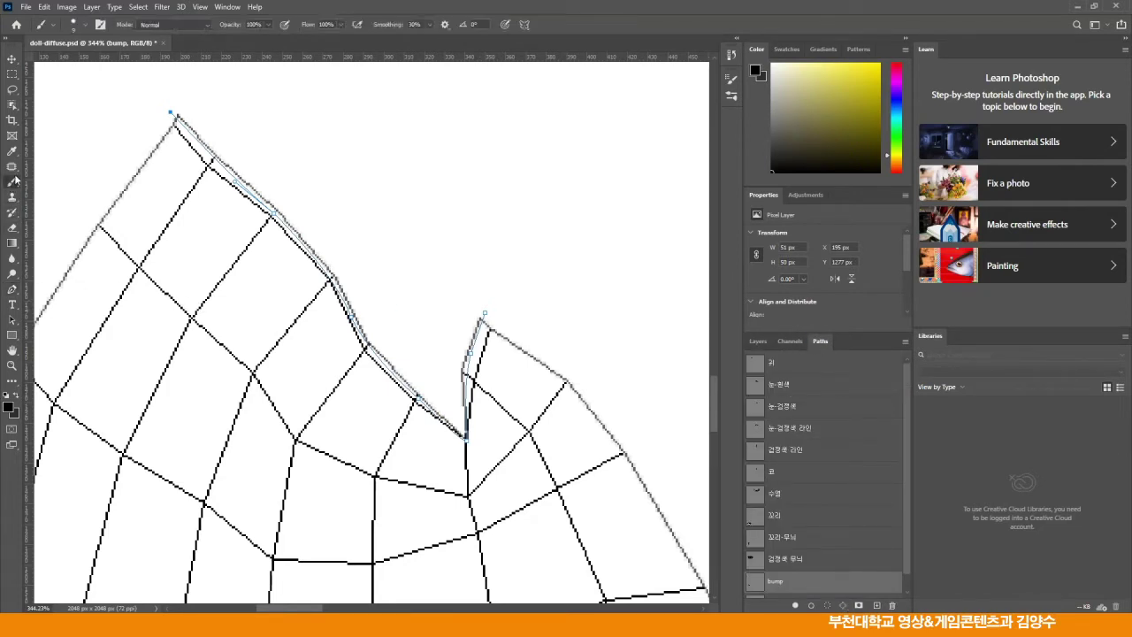
left_click(85, 27)
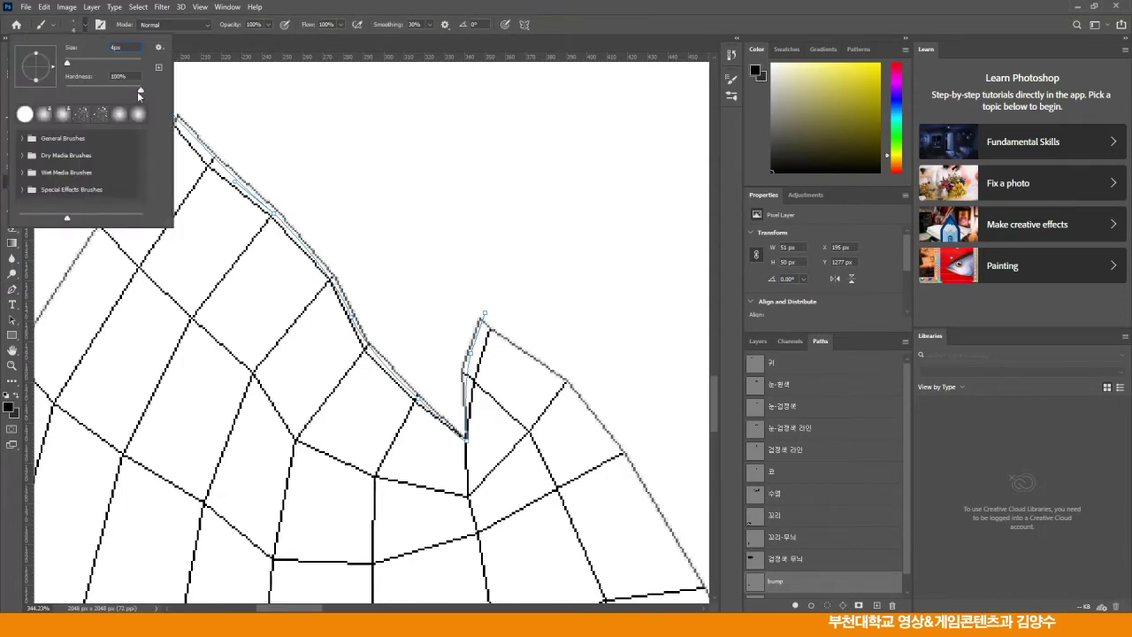
left_click_drag(140, 92, 125, 91)
type("3")
left_click(309, 9)
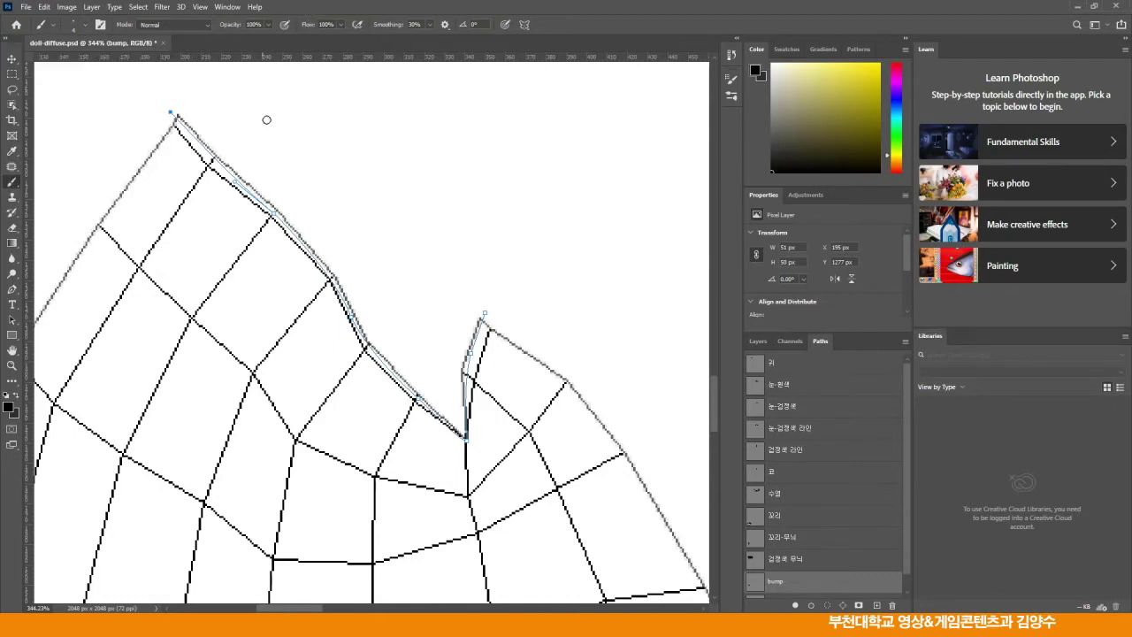
- Try stroking the bump path with the black brush and undo the stroke
left_click(811, 606)
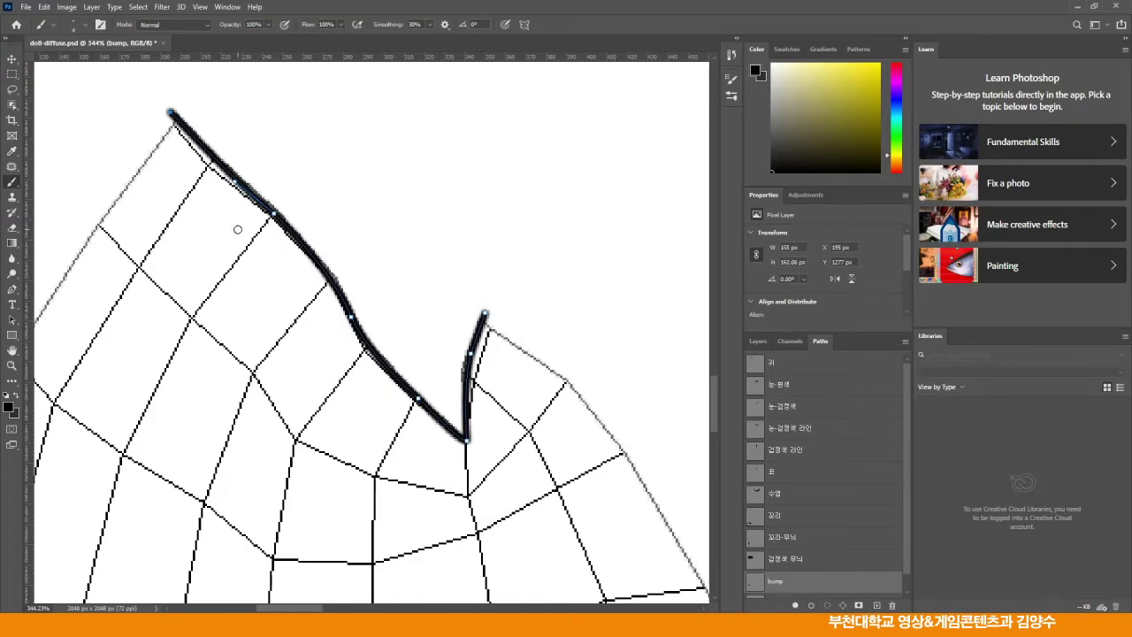
key("ctrl+z")
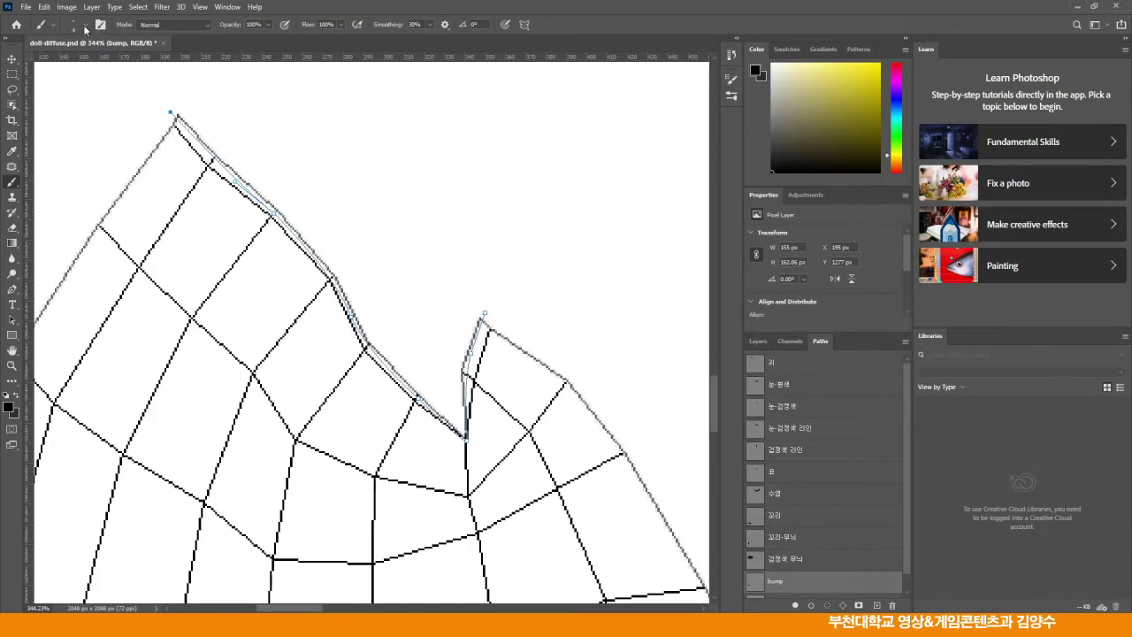
- Try stroking the bump path with a 2 px brush and undo the stroke
left_click(85, 26)
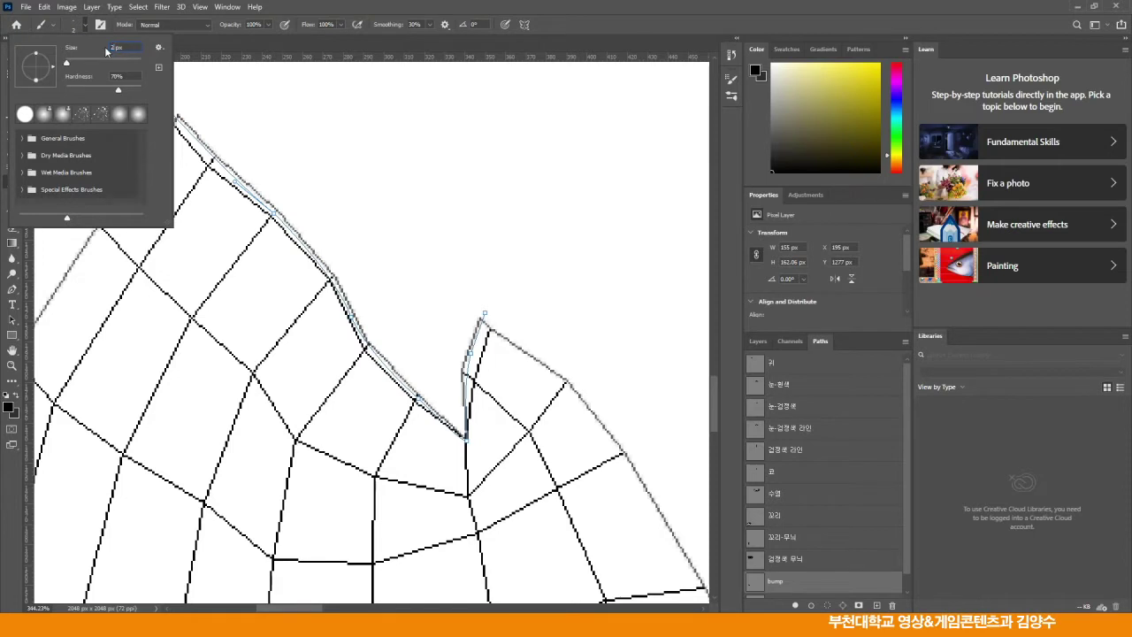
key("Return")
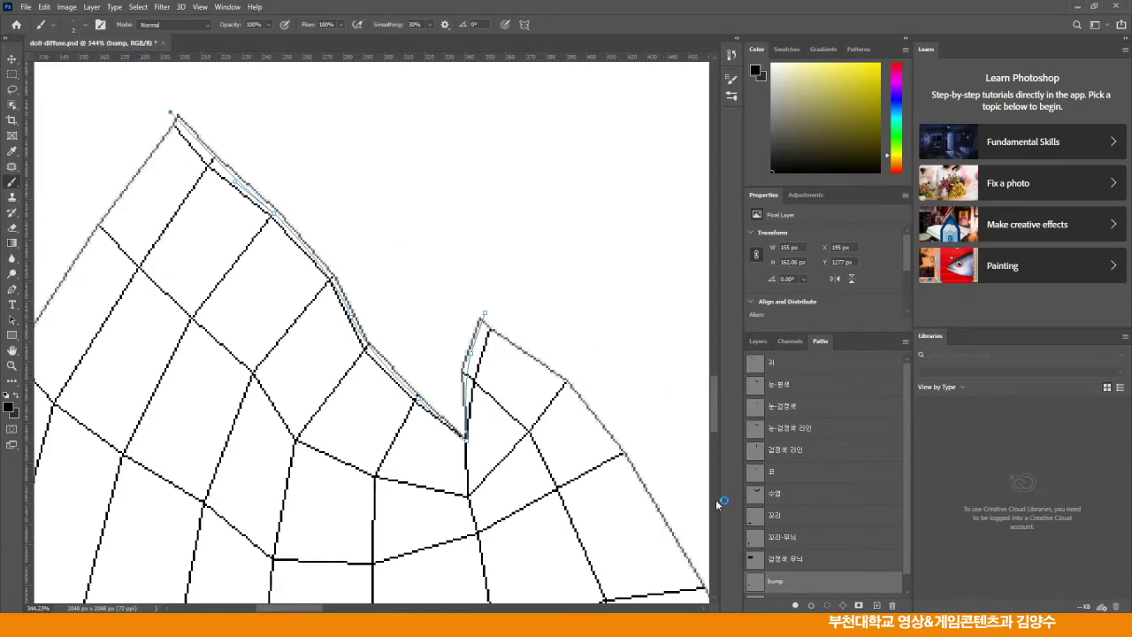
left_click(811, 605)
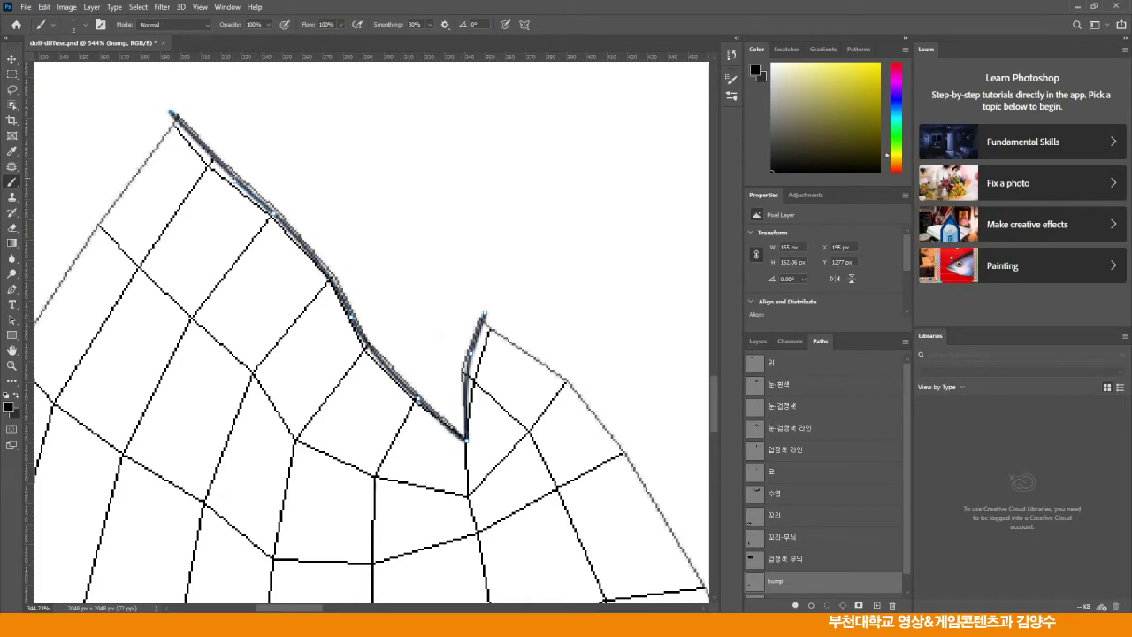
key("ctrl+z")
- Set the brush hardness to 80%, try stroking the bump path again, and check the line at 100% zoom
left_click(83, 25)
left_click_drag(107, 94, 119, 94)
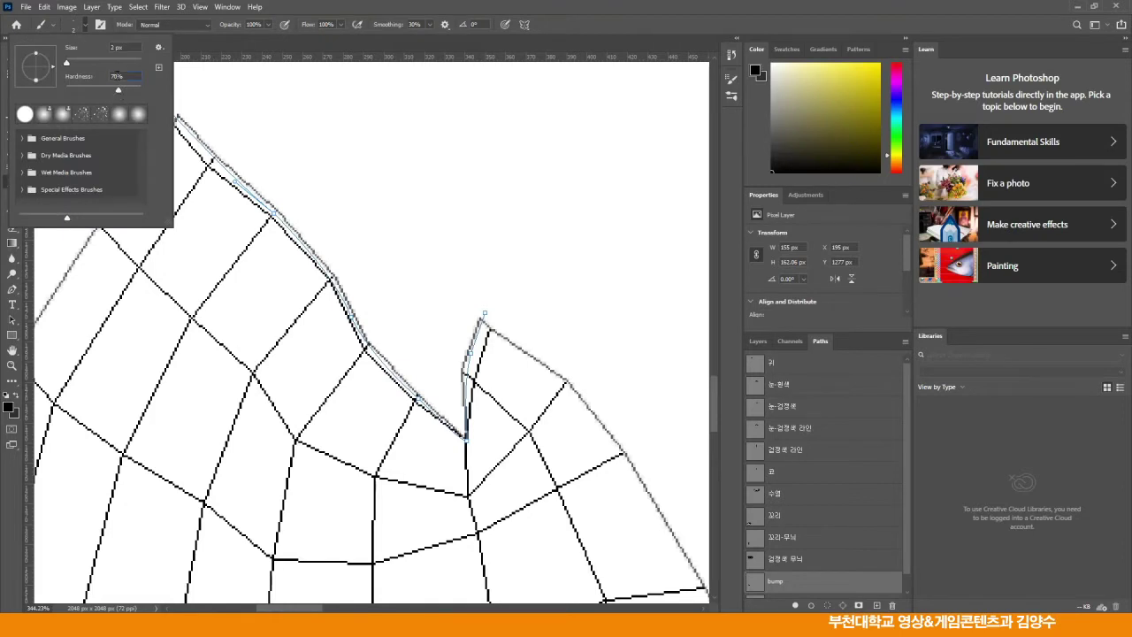
key("Return")
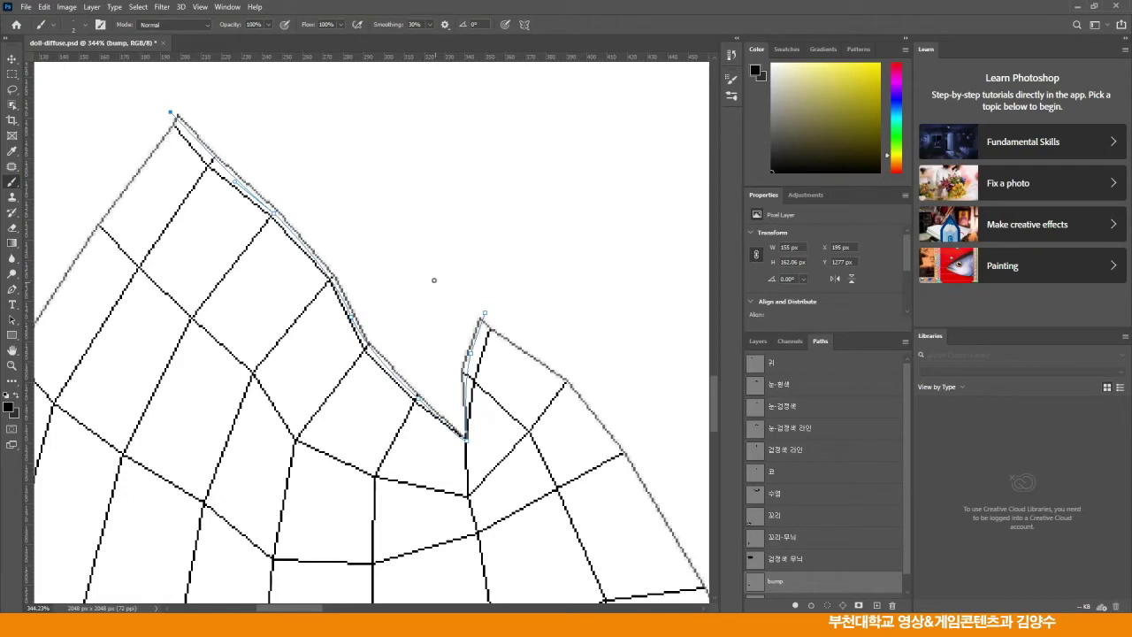
left_click(811, 605)
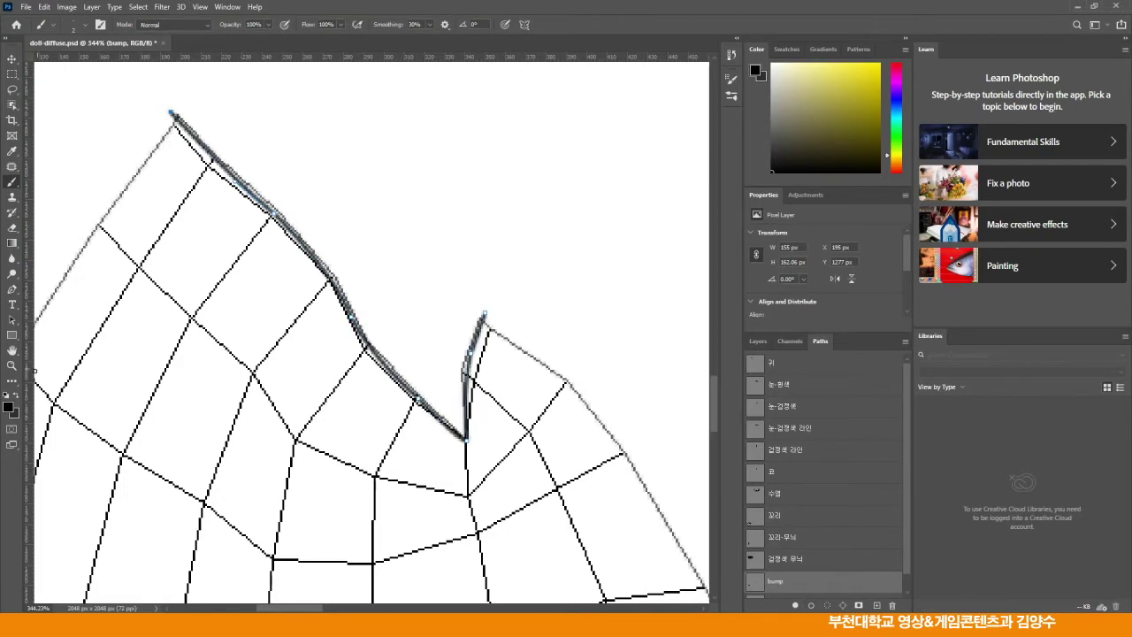
double_click(11, 365)
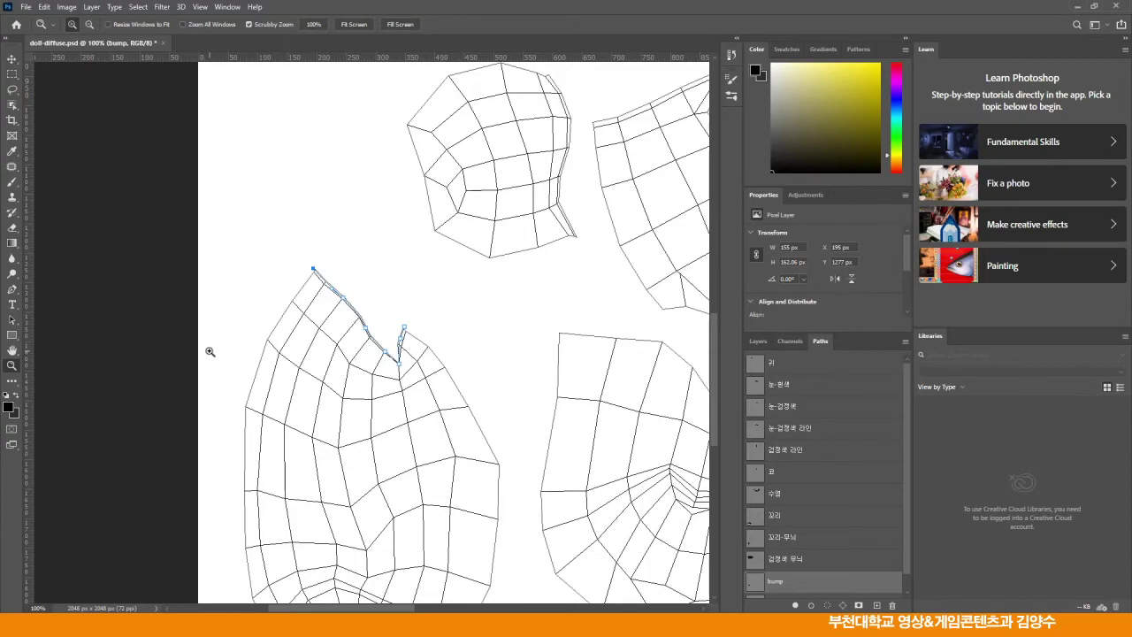
- Set the brush size to 3 px and stroke the tail piece's bump path on the bump layer, checking it at 100% zoom
key("ctrl+plus")
key("ctrl+plus")
key("ctrl+plus")
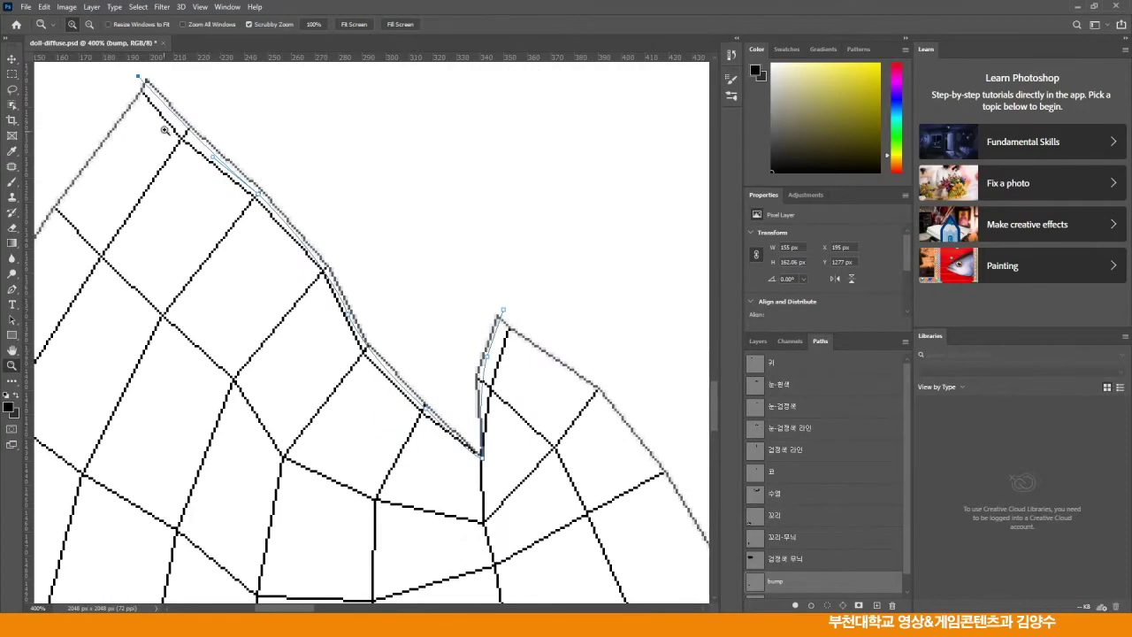
left_click(11, 182)
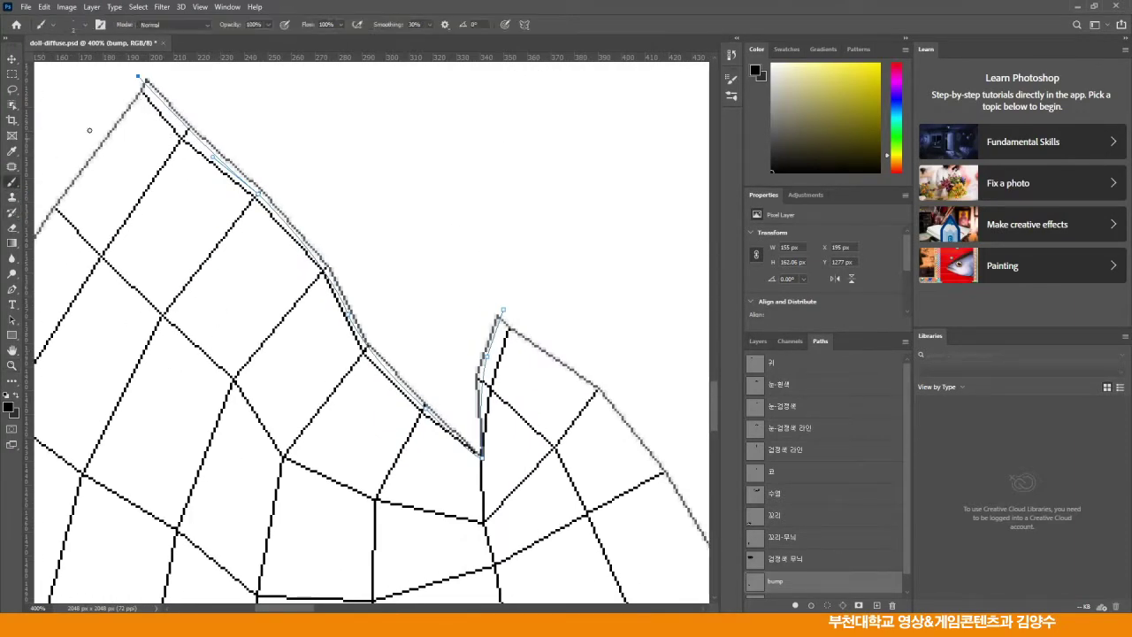
left_click(79, 29)
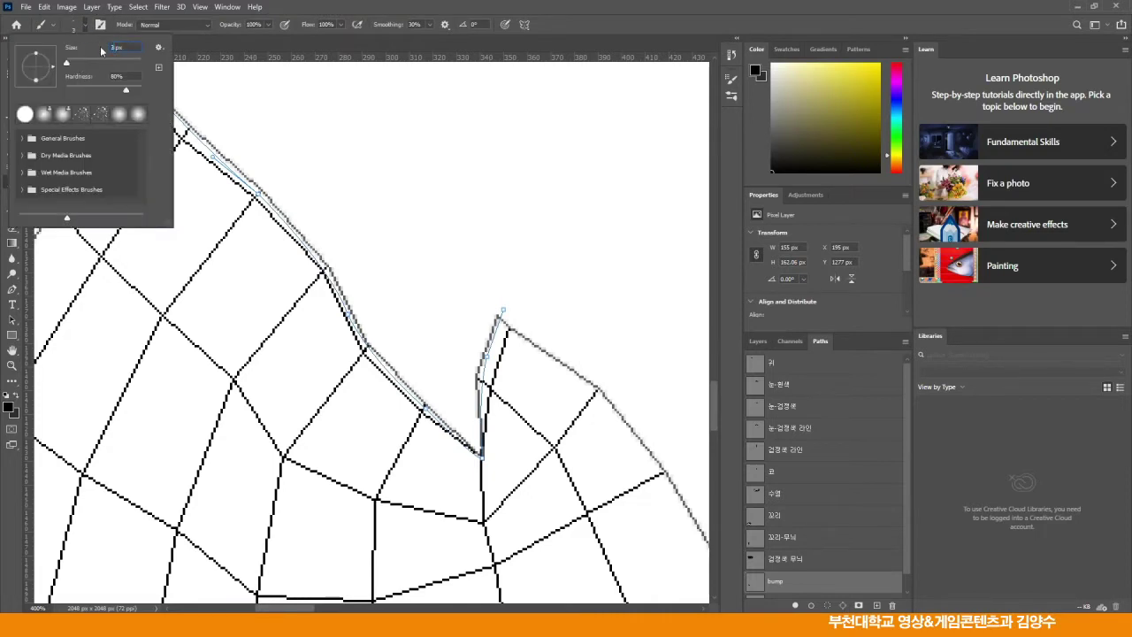
key("Return")
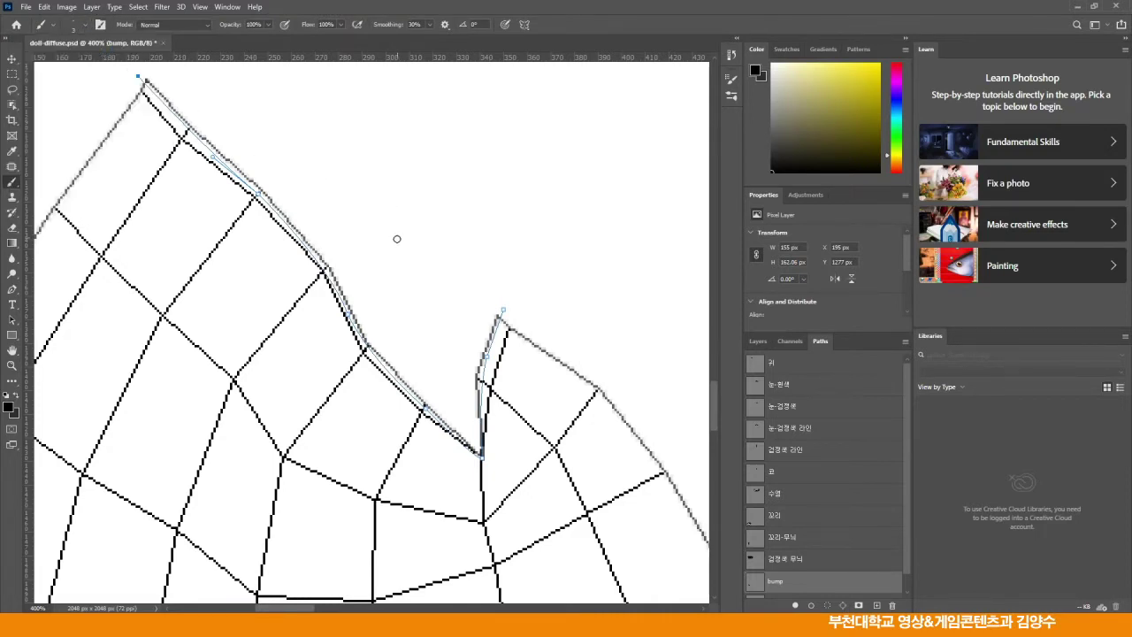
left_click(811, 605)
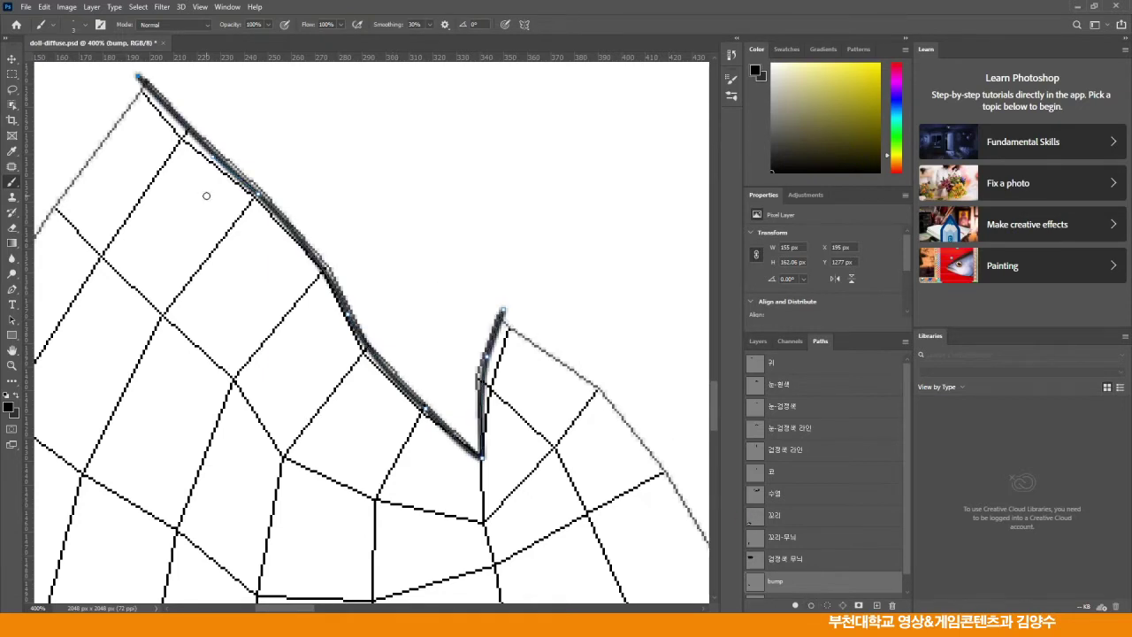
double_click(12, 365)
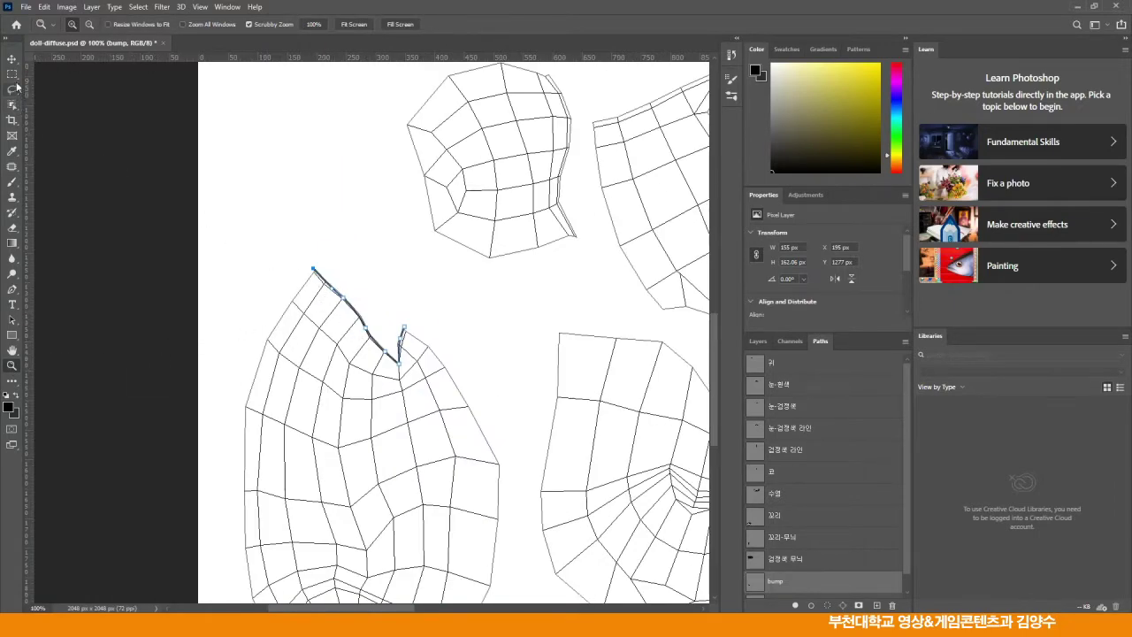
- Start a new curved Pen path on the rounded UV piece above the tail, following its right edge from the upper corner past the widest point
key("ctrl+alt+a")
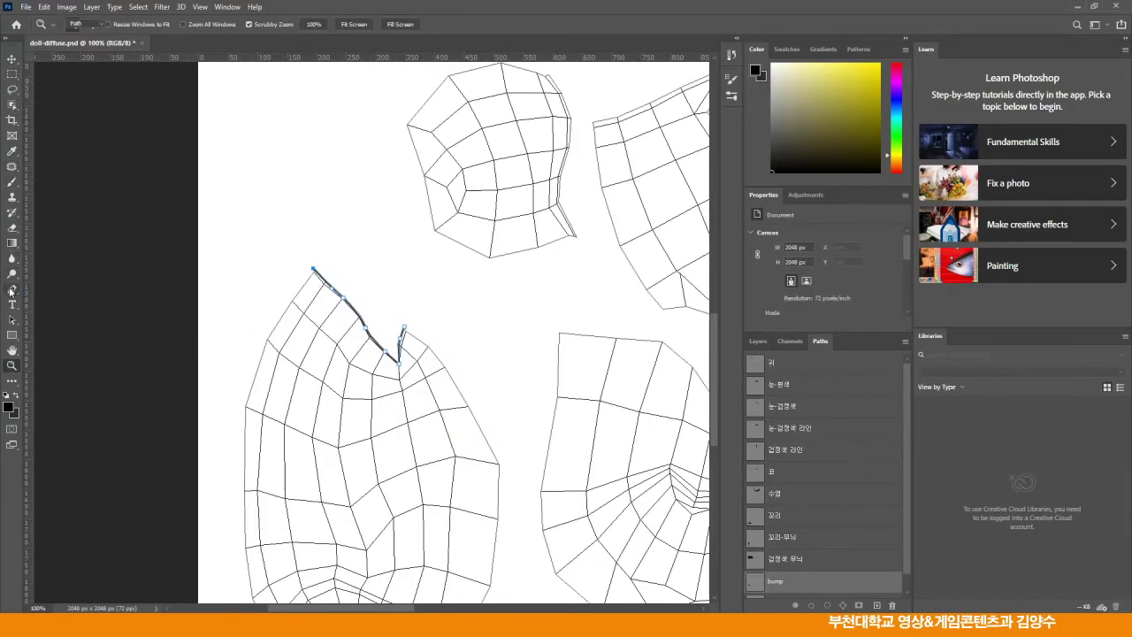
left_click(12, 290)
left_click_drag(518, 335, 337, 495)
scroll(336, 336, "up", 2)
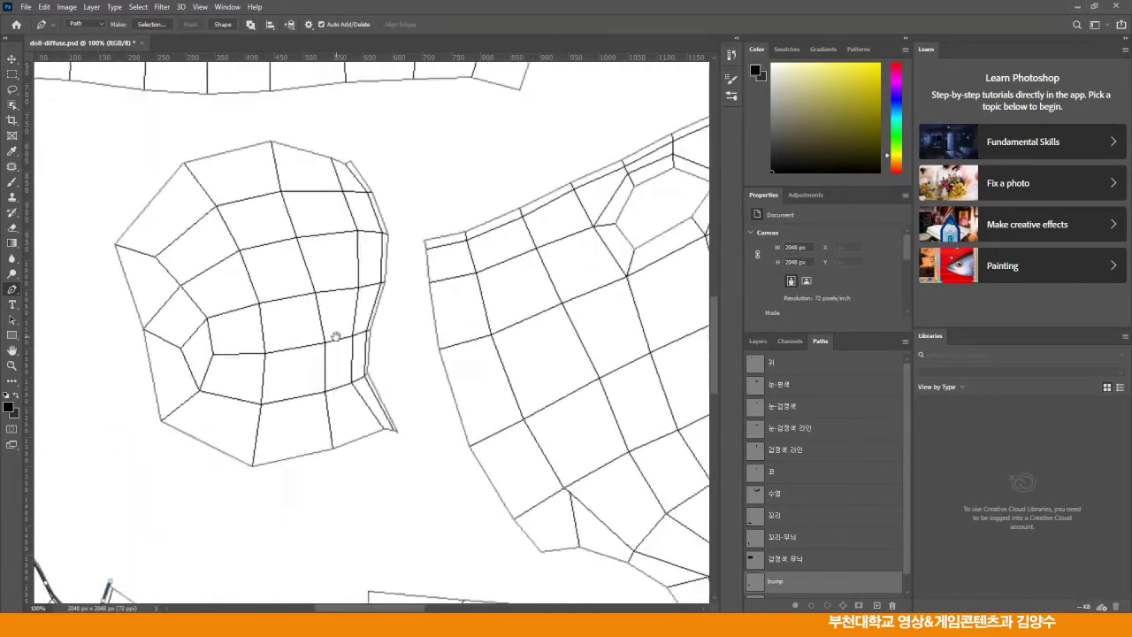
left_click_drag(334, 316, 412, 337)
left_click(395, 105)
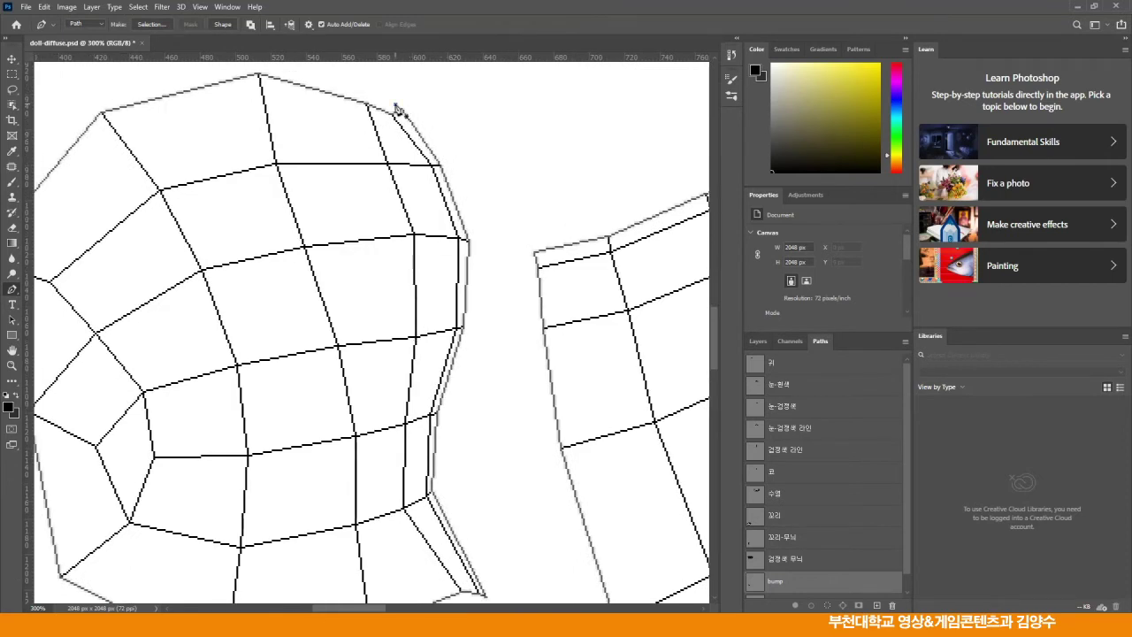
left_click(453, 207)
left_click_drag(457, 234, 466, 256)
left_click_drag(459, 330, 444, 405)
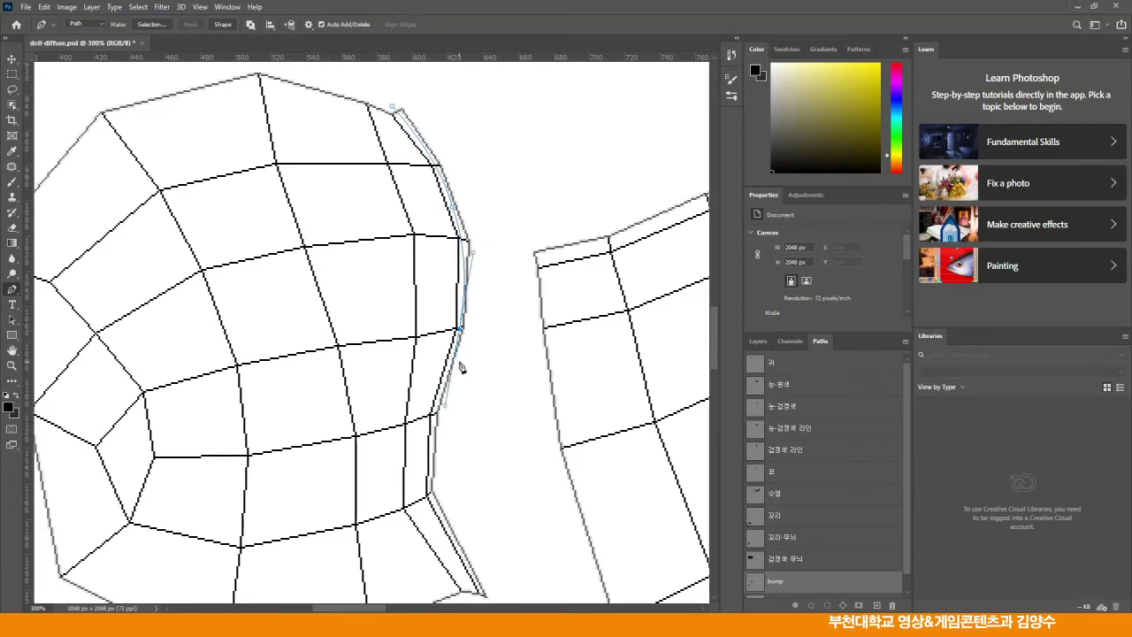
left_click(460, 331, "alt")
- Continue the path down the rounded piece's right edge, through a corner anchor at the inward bend, to its pointed lower tip
left_click_drag(475, 391, 465, 256)
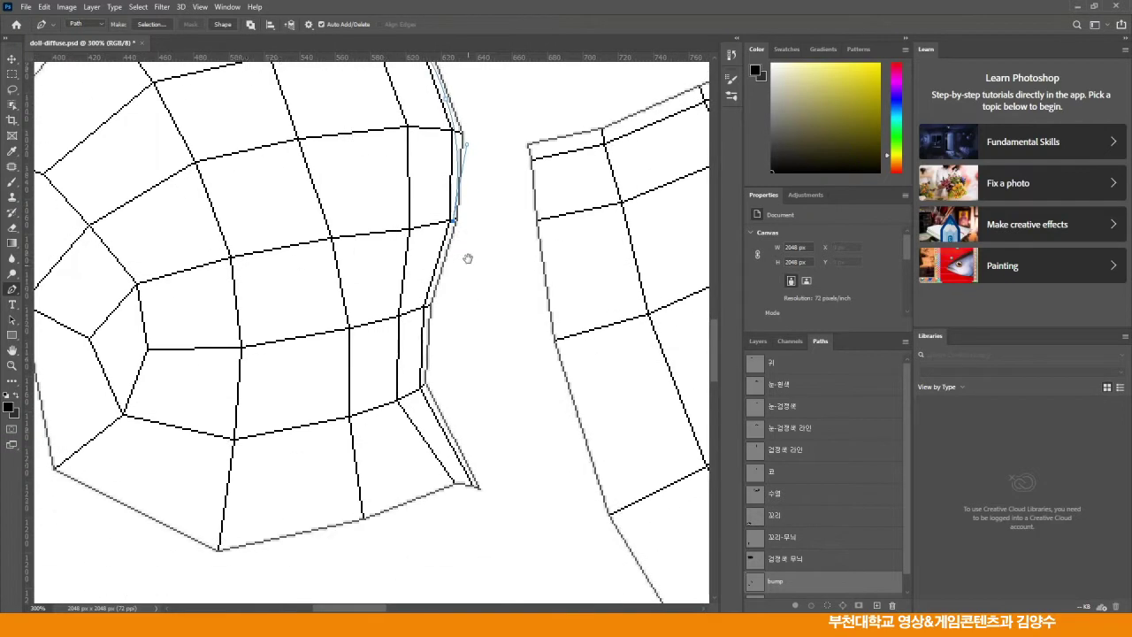
mouse_move(425, 343)
left_mouse_down()
mouse_move(427, 394)
mouse_move(432, 352)
left_mouse_up()
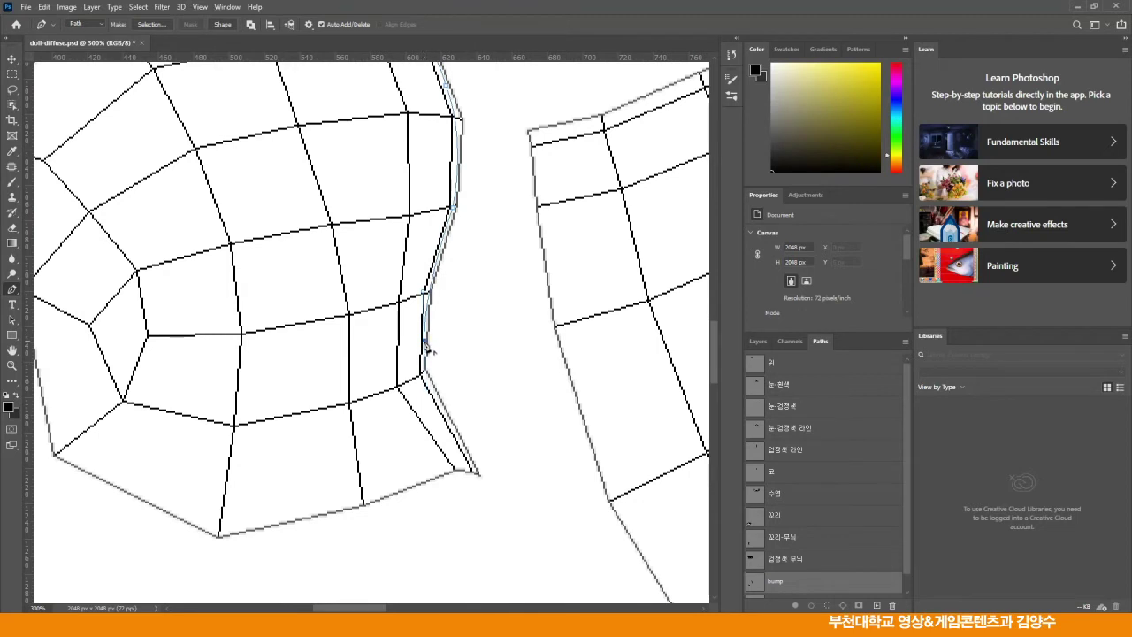
left_click_drag(479, 476, 545, 568)
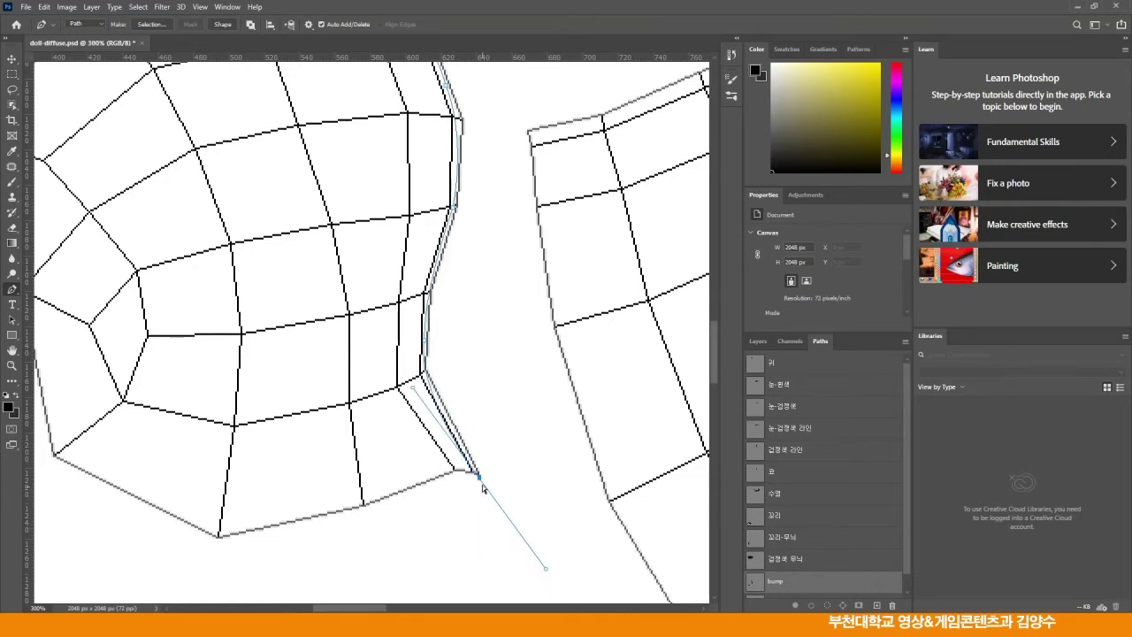
left_click_drag(480, 480, 424, 376)
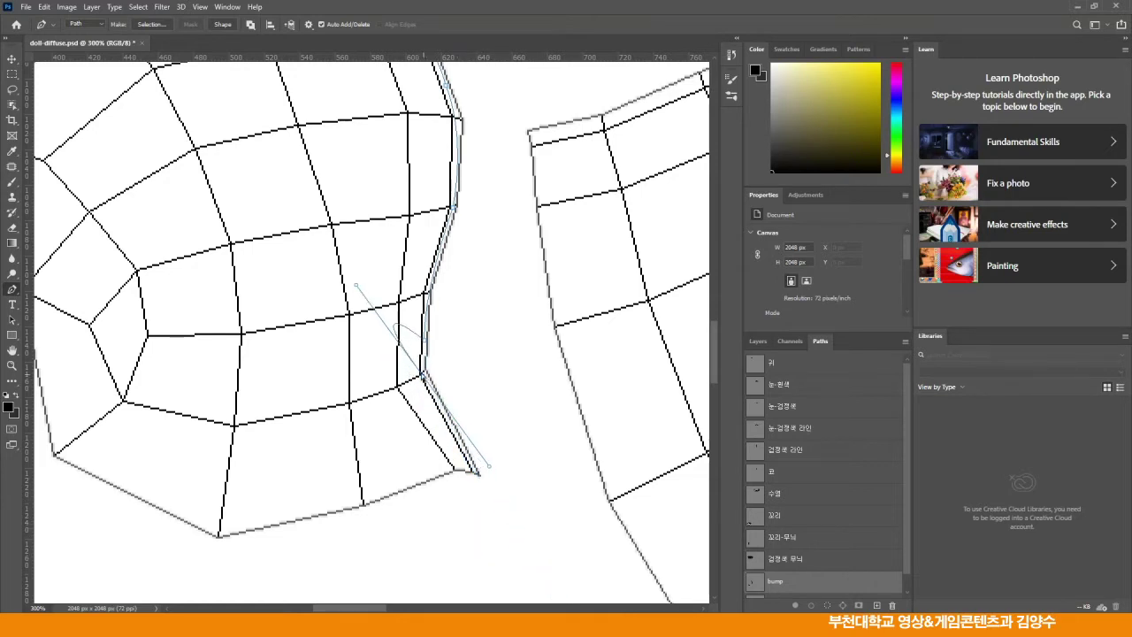
left_click_drag(357, 288, 443, 483)
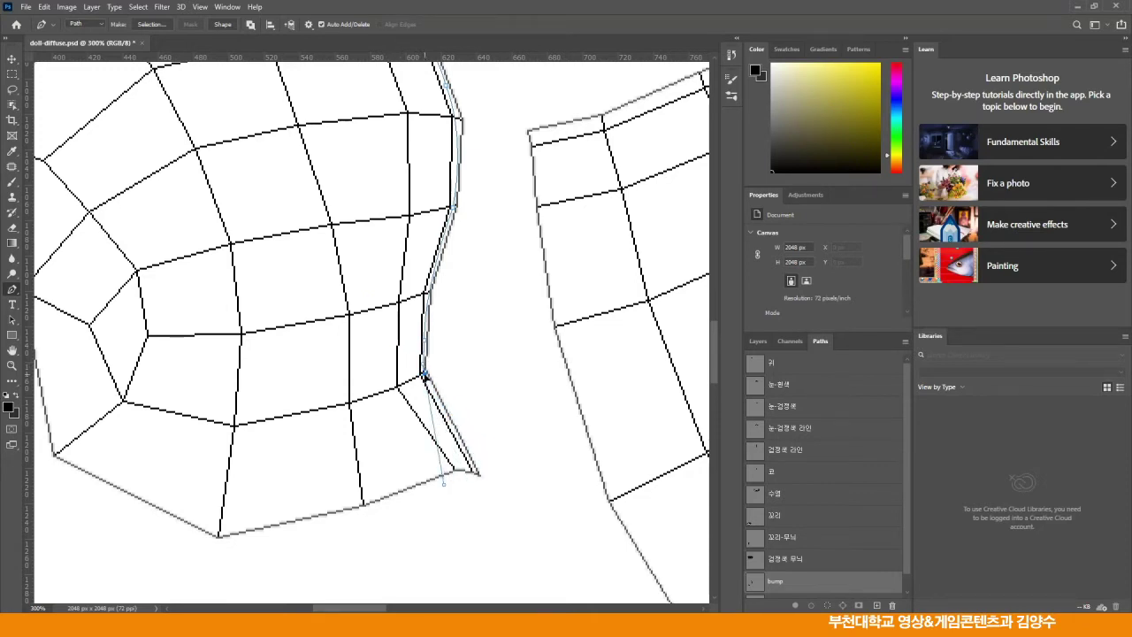
left_click(424, 377, "alt")
left_click_drag(477, 475, 516, 537)
- Activate the bump layer and stroke the rounded piece's edge path with the 3 px brush
left_click(757, 341)
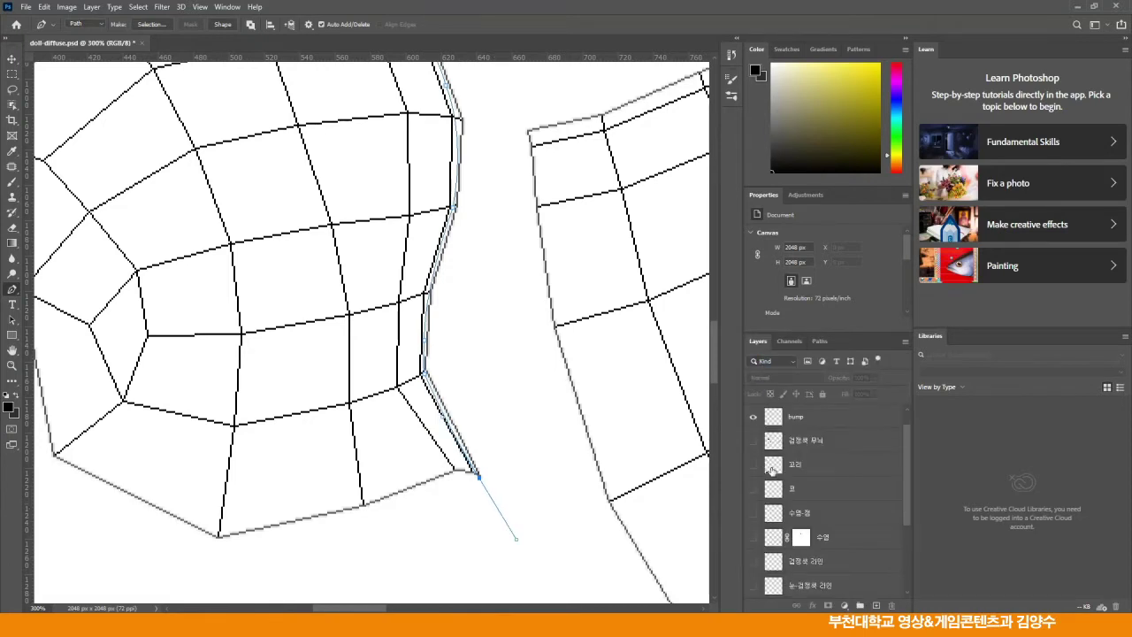
left_click(801, 420)
left_click(820, 342)
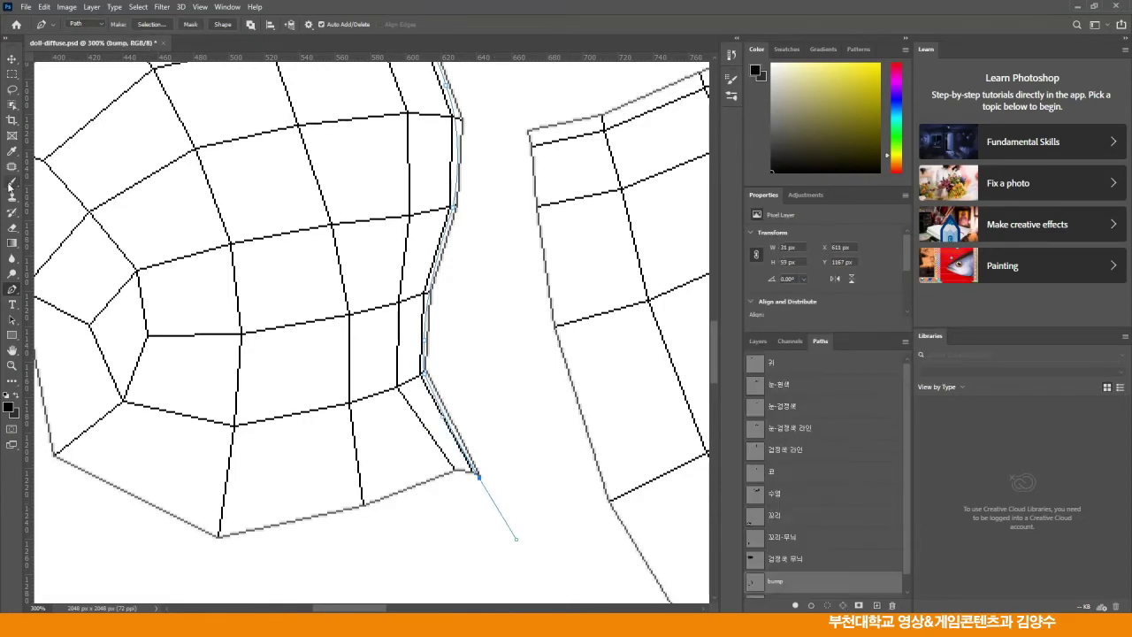
key("b")
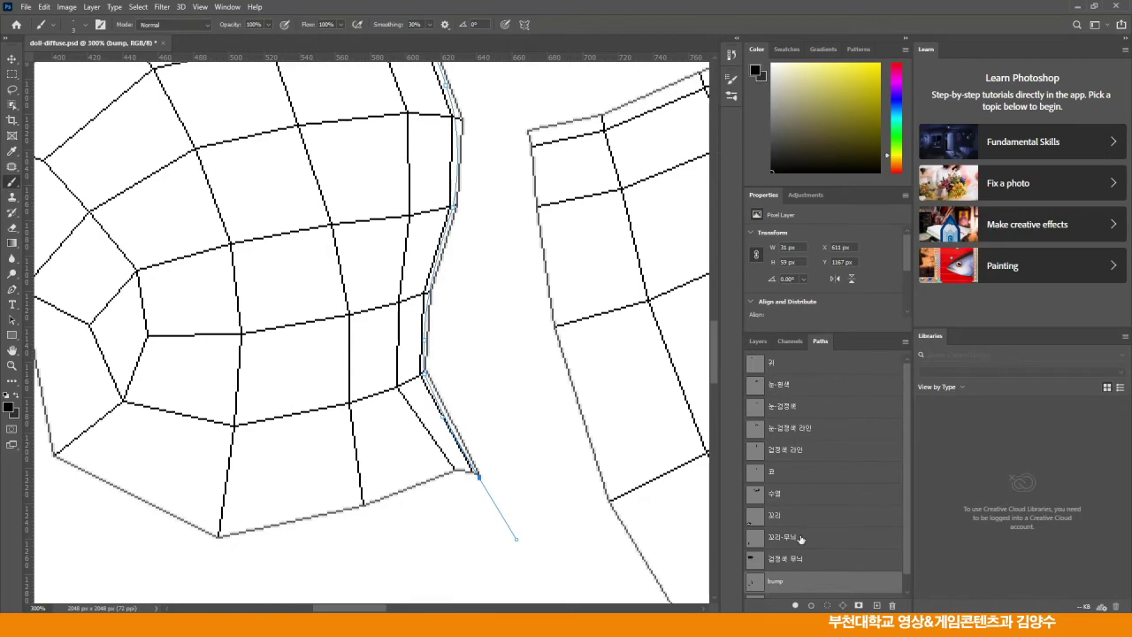
left_click(811, 606)
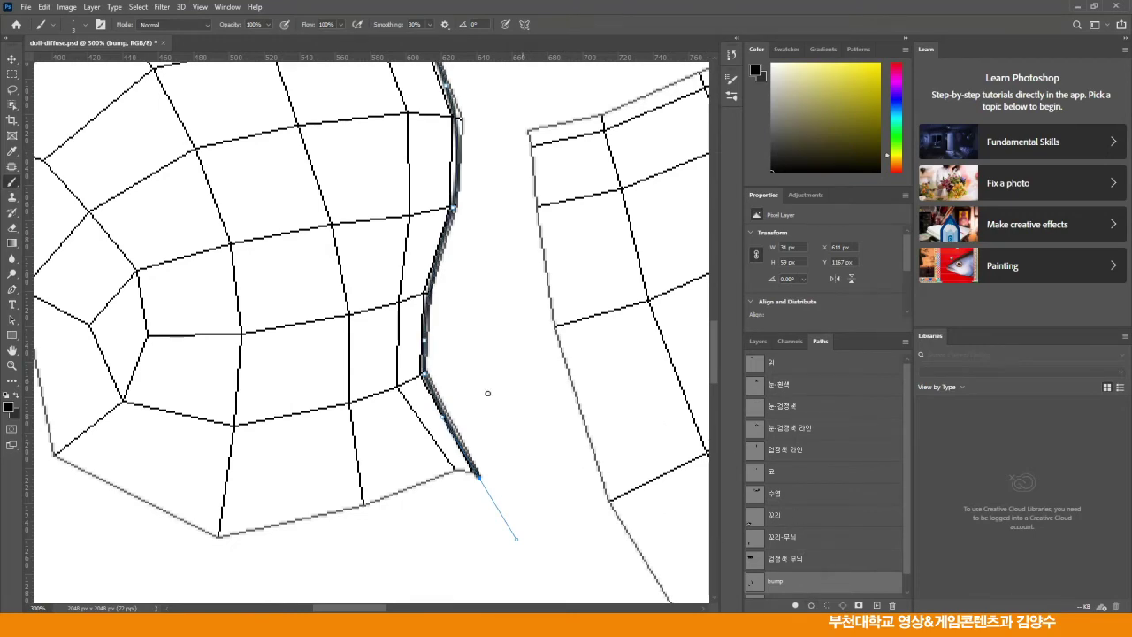
- Start an open Pen path on the left piece below the large central piece, from its upper-left corner along the top edge into the slope
left_click_drag(409, 269, 274, 341)
left_click_drag(631, 264, 318, 291)
left_click_drag(581, 370, 348, 311)
double_click(11, 365)
left_click(12, 351)
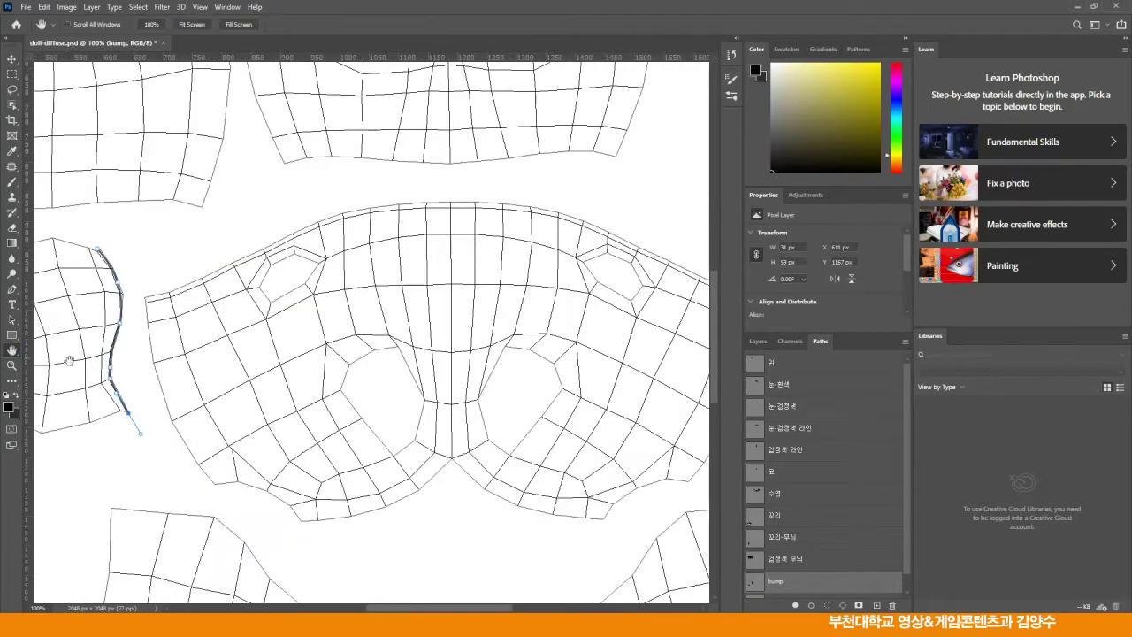
left_click_drag(239, 431, 294, 221)
left_click_drag(327, 349, 342, 251)
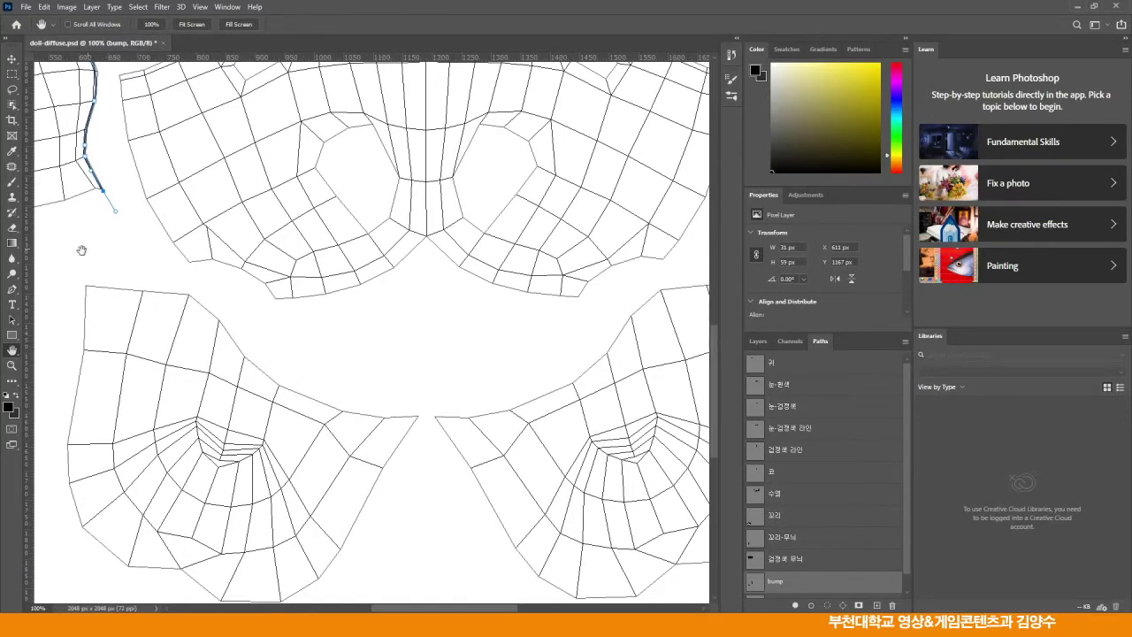
left_click(12, 290)
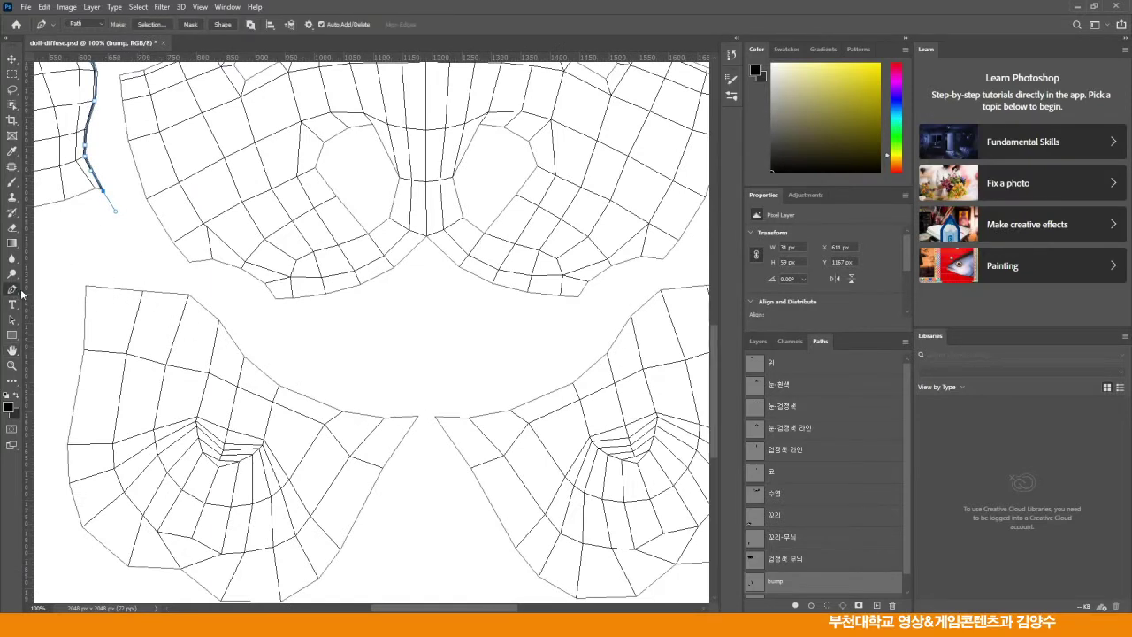
left_click(83, 288)
left_click_drag(152, 293, 169, 298)
left_click(153, 294, "alt")
left_click_drag(205, 309, 224, 330)
mouse_move(224, 331)
left_mouse_down()
mouse_move(207, 313)
mouse_move(247, 369)
mouse_move(236, 349)
left_mouse_up()
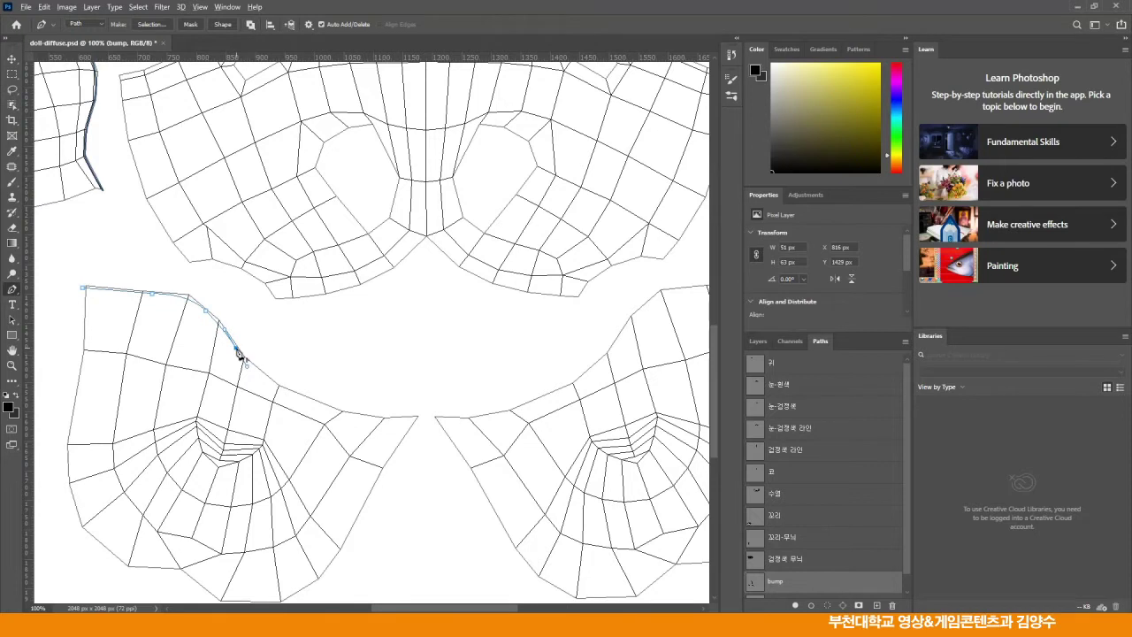
- Extend the path down the piece's concave upper edge to its pointed right tip
left_click_drag(278, 387, 311, 406)
left_click_drag(280, 393, 283, 390)
left_click_drag(345, 413, 405, 417)
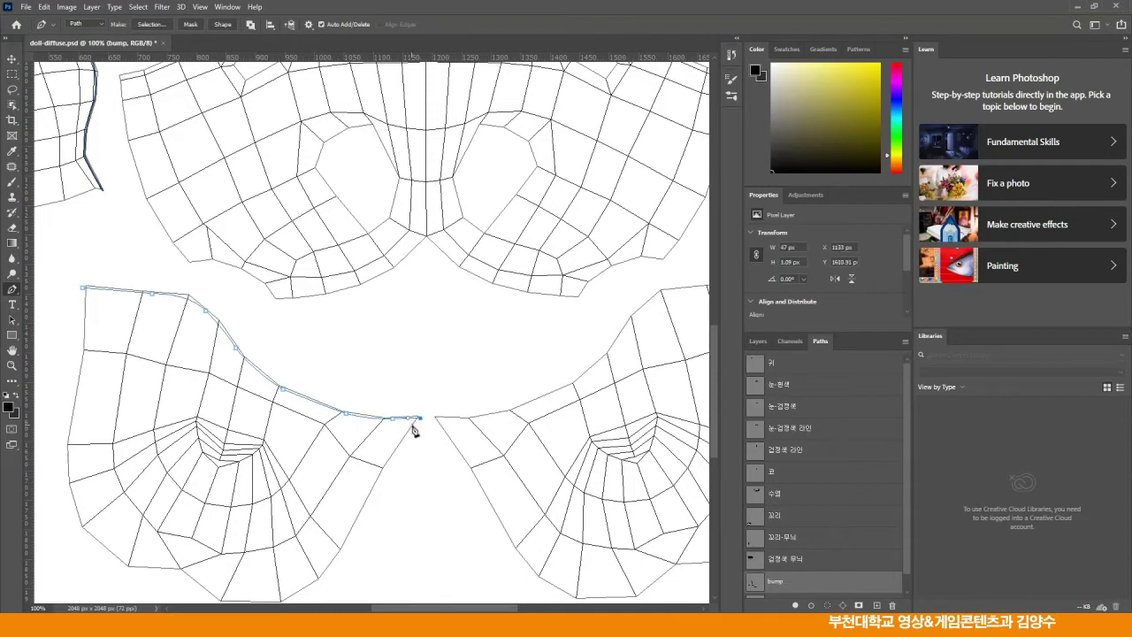
- Adjust the path's anchors near the left piece's pointed right tip so the curve follows the mesh edge more closely
left_click_drag(408, 419, 407, 422)
left_click(395, 422)
left_click(392, 421)
left_click(393, 423)
key("ctrl+plus")
key("ctrl+plus")
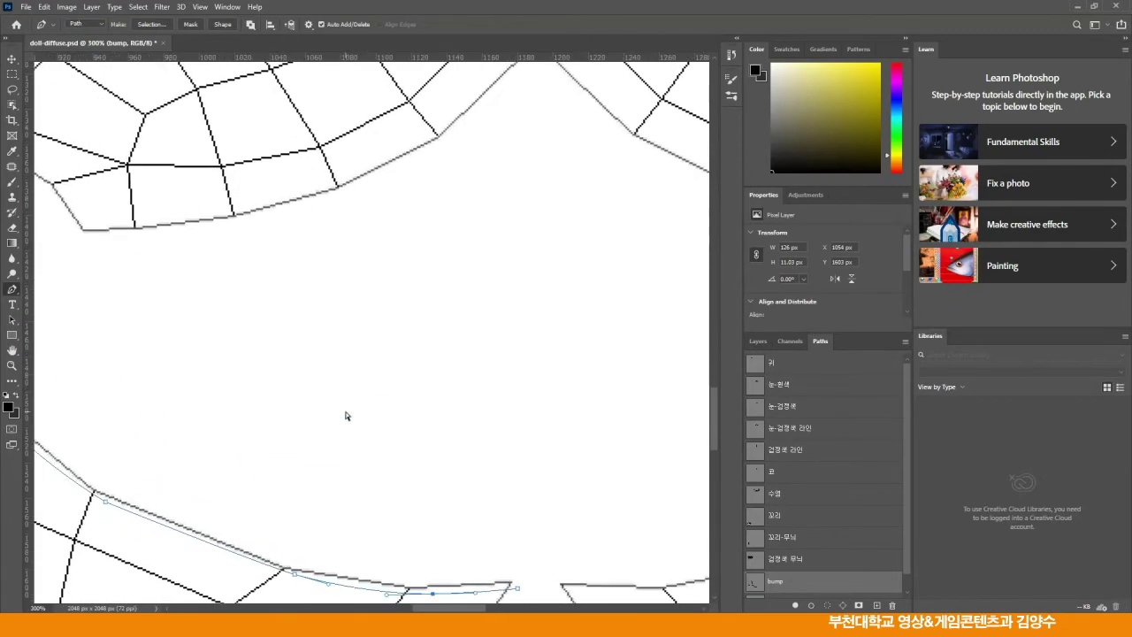
left_click_drag(338, 479, 390, 319)
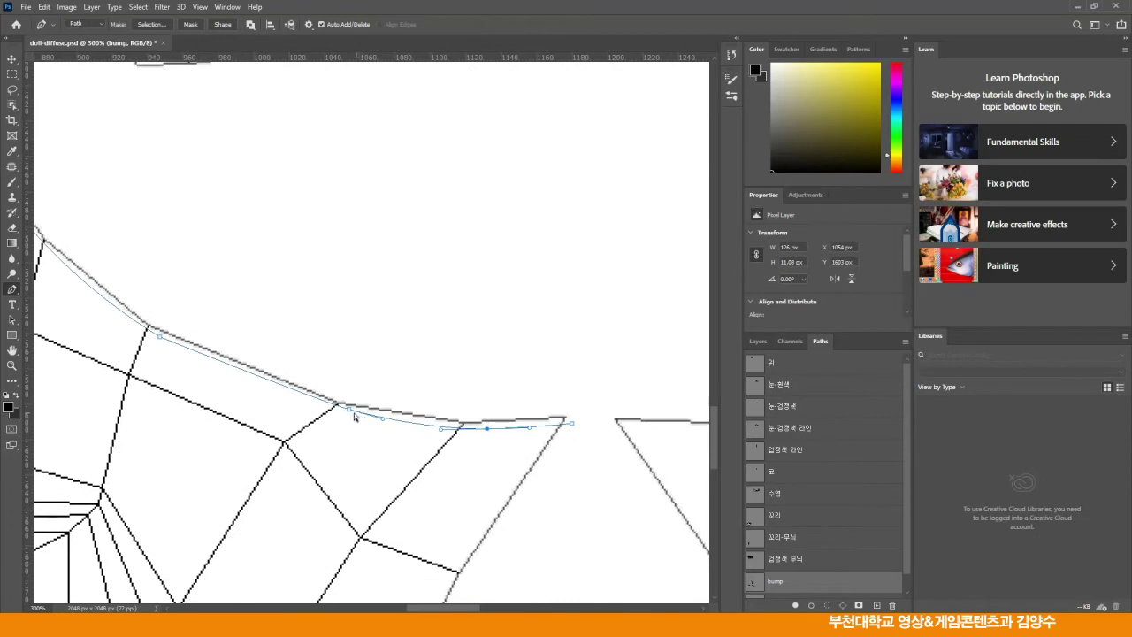
left_click_drag(347, 412, 337, 408)
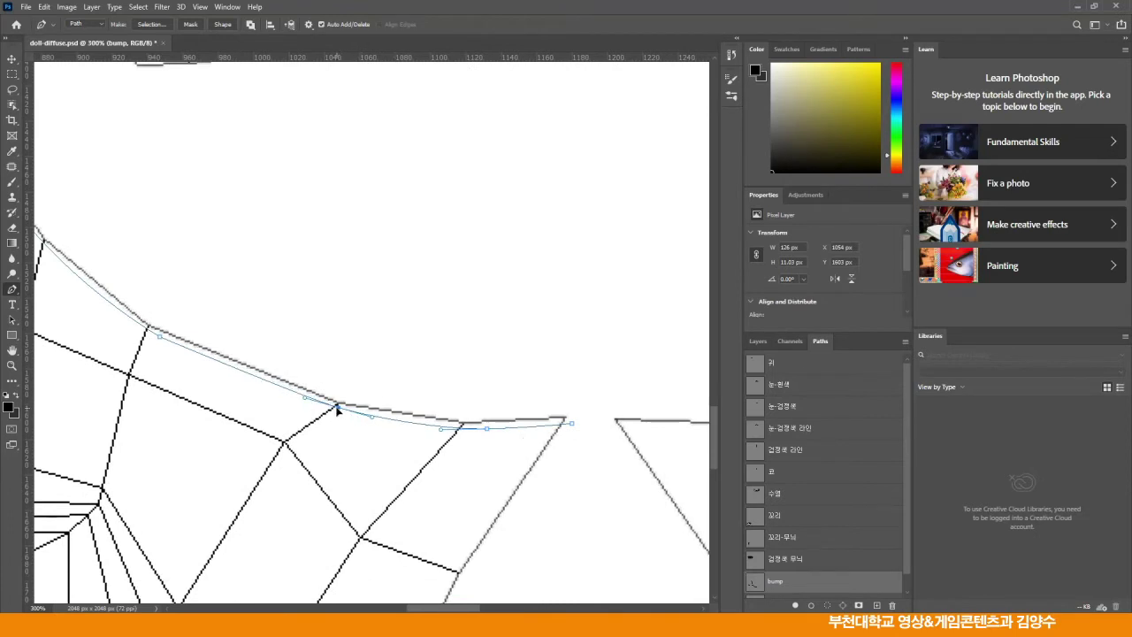
left_click(487, 428)
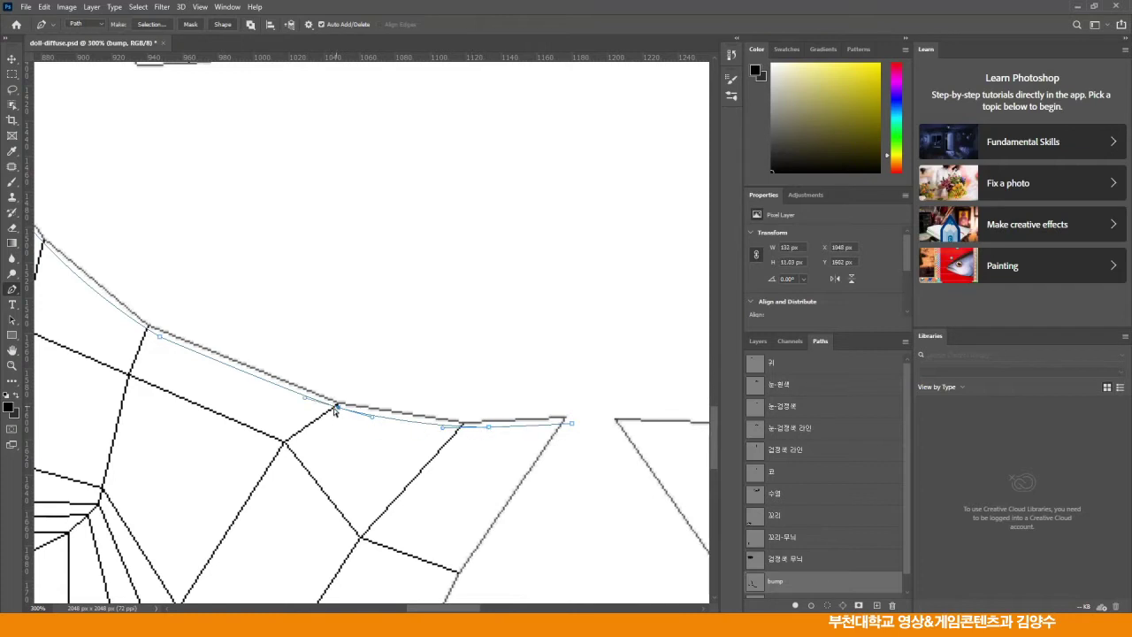
- Refine the anchors and direction handles along the left piece's slope and top edge to fit the mesh outline
left_click_drag(152, 337, 441, 415)
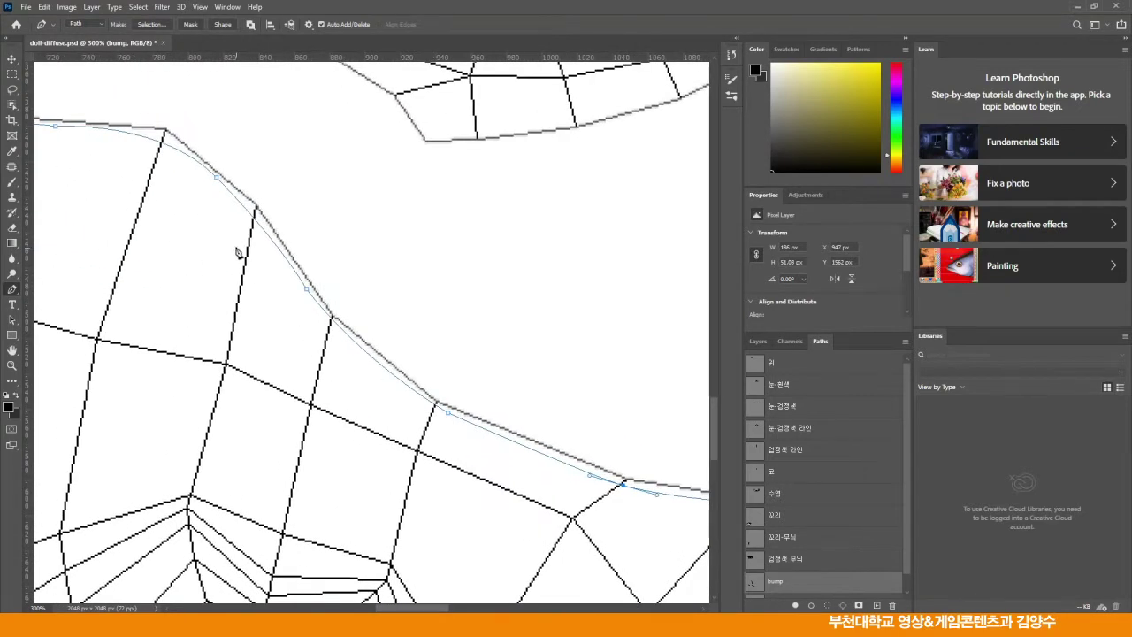
left_click(215, 180)
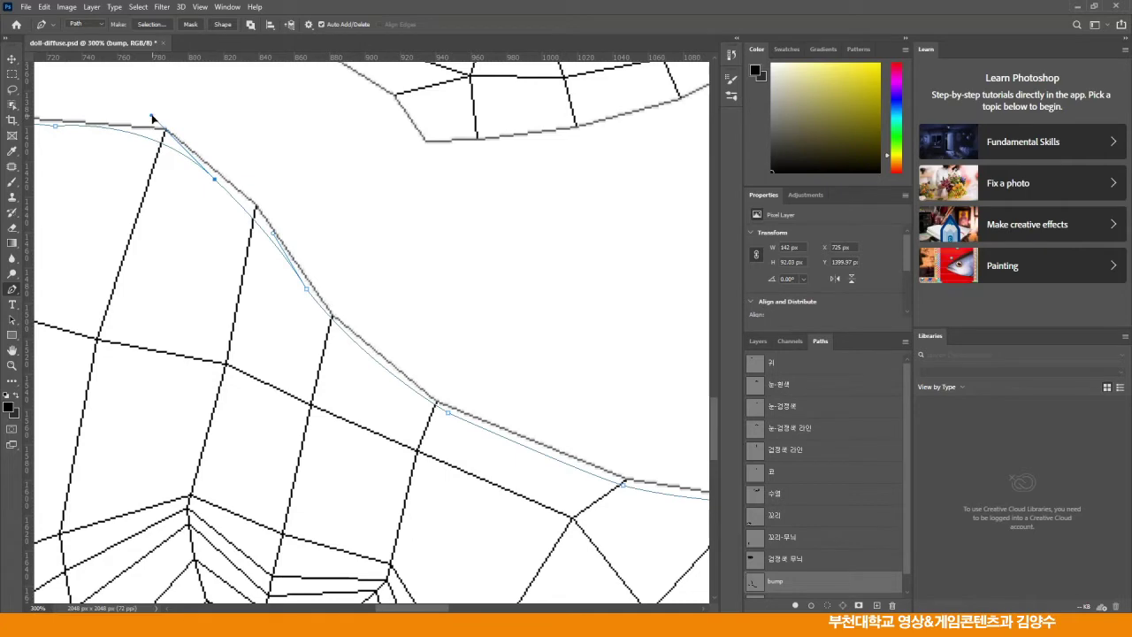
left_click_drag(56, 126, 294, 195)
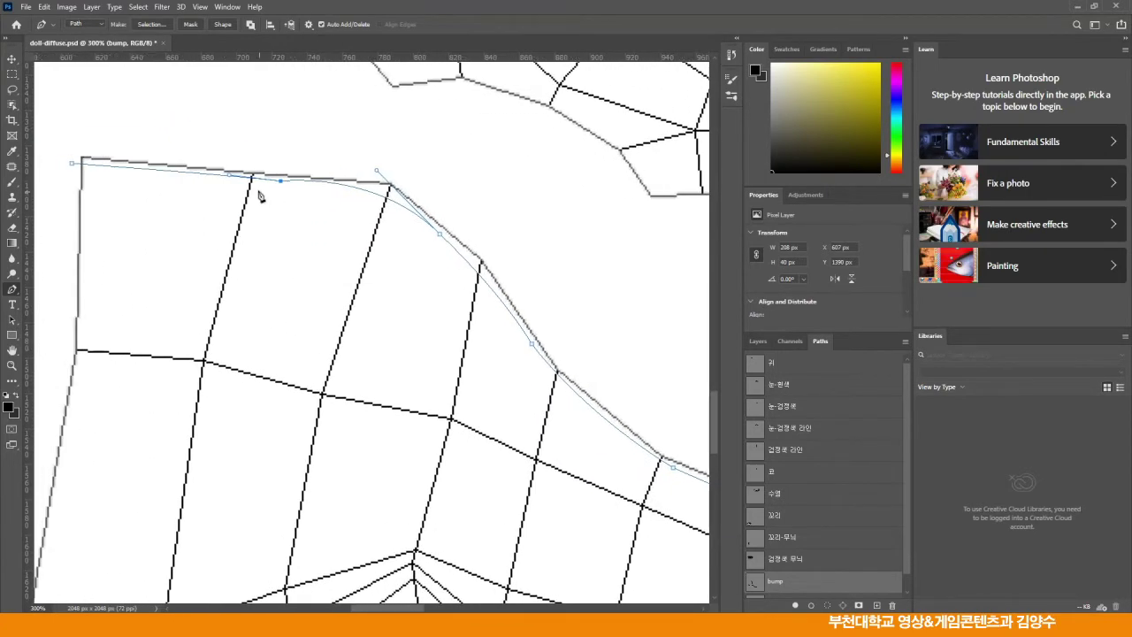
left_click_drag(280, 182, 410, 202)
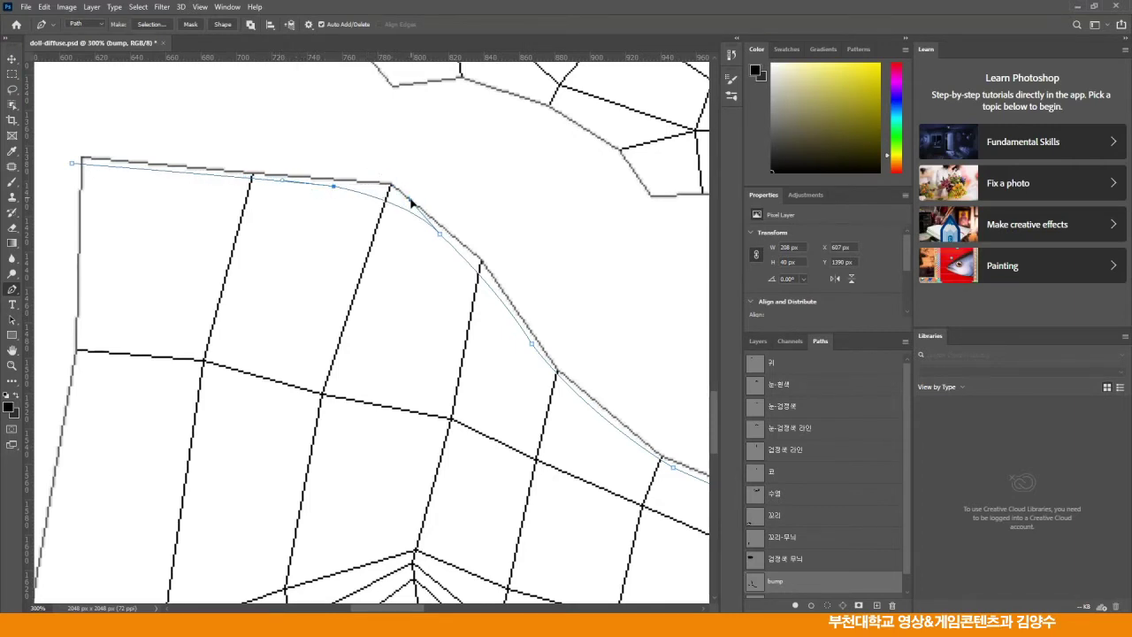
left_click_drag(440, 234, 283, 183)
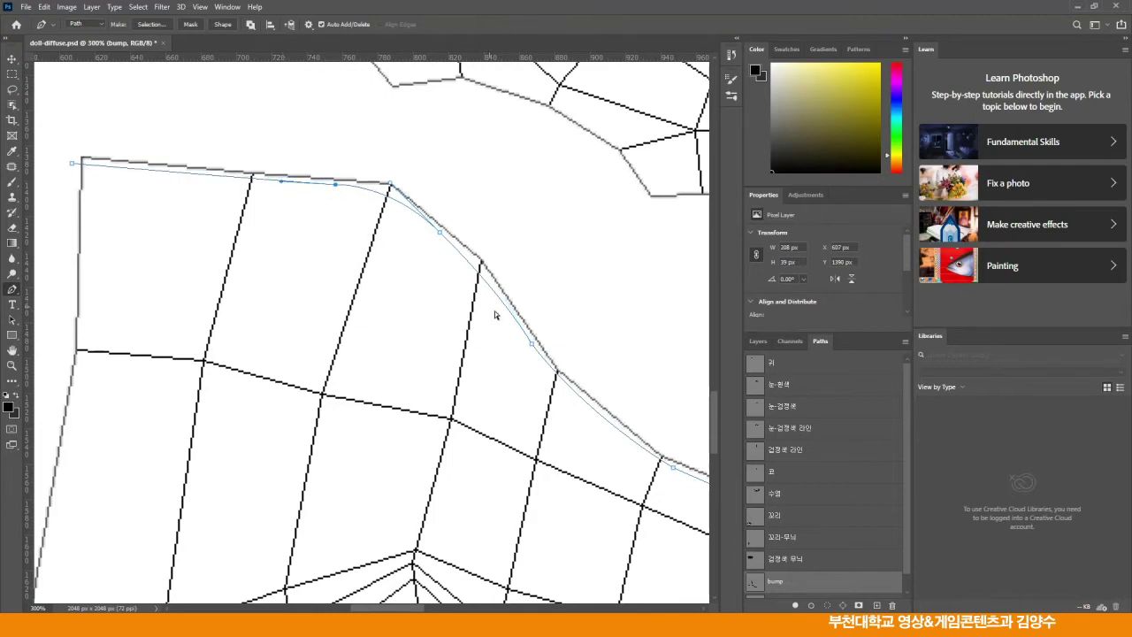
left_click(529, 344)
- Stroke the left piece's upper-edge path on the bump layer with the 3 px black brush
left_click(12, 351)
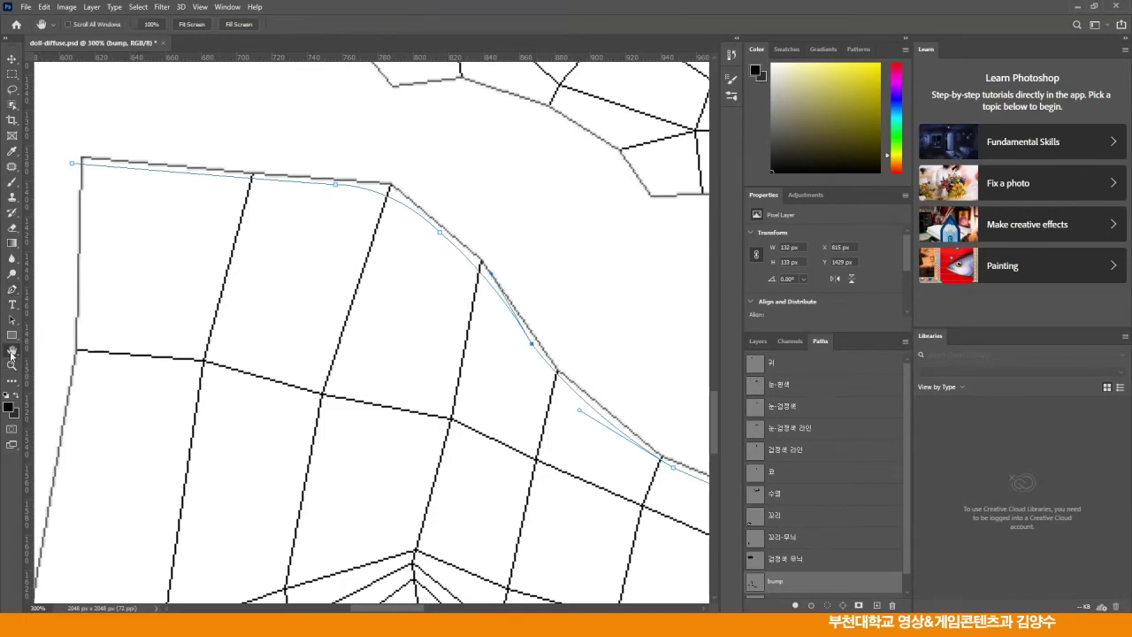
left_click(12, 366)
key("ctrl+minus")
key("ctrl+minus")
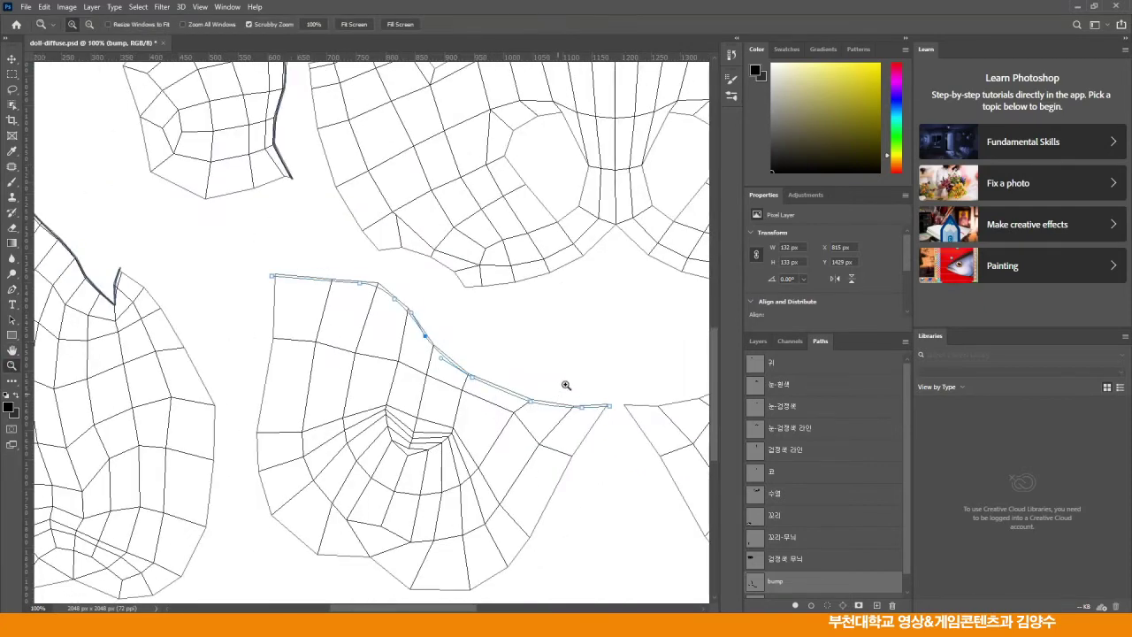
left_click(12, 181)
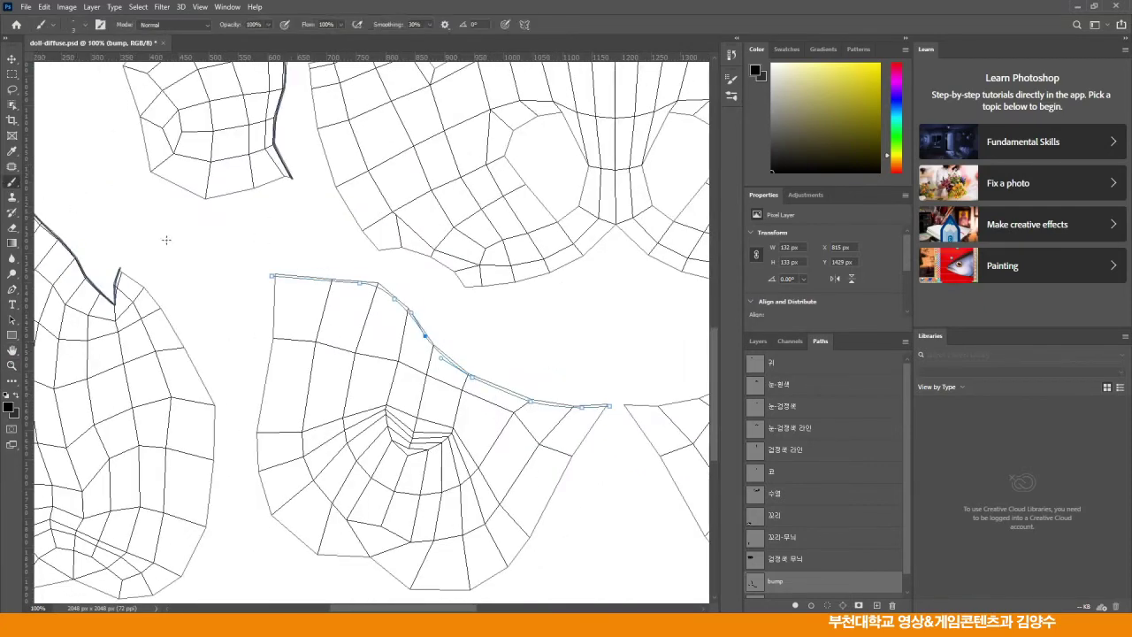
left_click(758, 340)
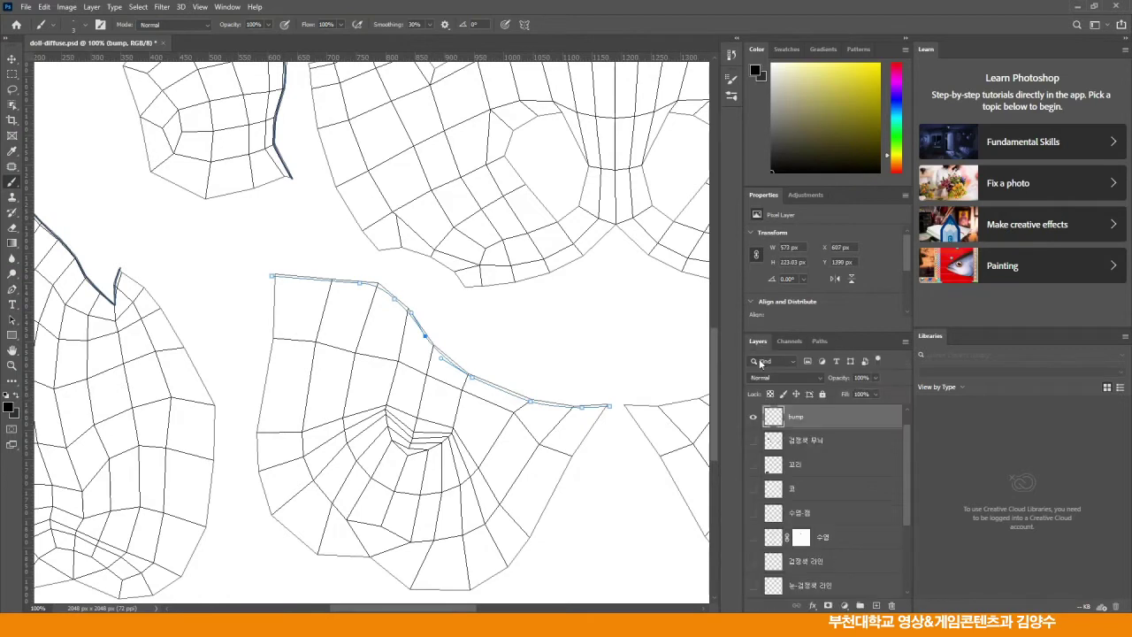
left_click(817, 341)
left_click(811, 605)
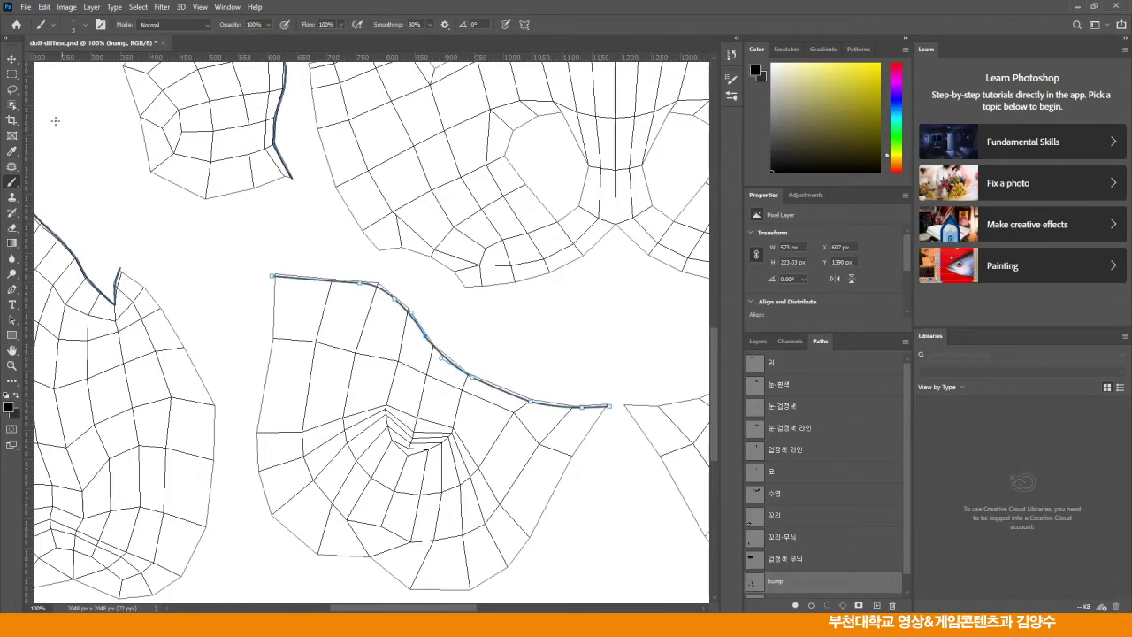
- Start an open Pen path on the matching right piece, from its pointed left tip along the concave upper edge to the slope
left_click(12, 291)
mouse_move(519, 308)
left_mouse_down()
mouse_move(251, 268)
mouse_move(209, 283)
left_mouse_up()
left_click_drag(298, 296, 250, 281)
left_click(248, 372)
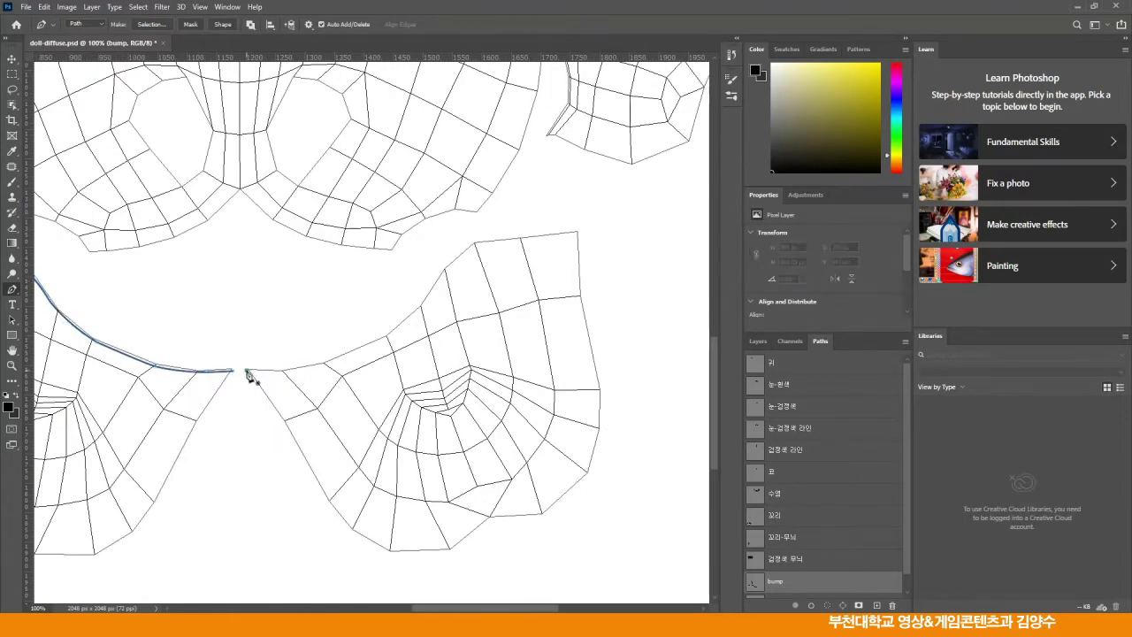
left_click_drag(325, 364, 372, 352)
left_click(326, 363, "alt")
left_click_drag(413, 314, 440, 285)
left_click_drag(434, 288, 441, 286)
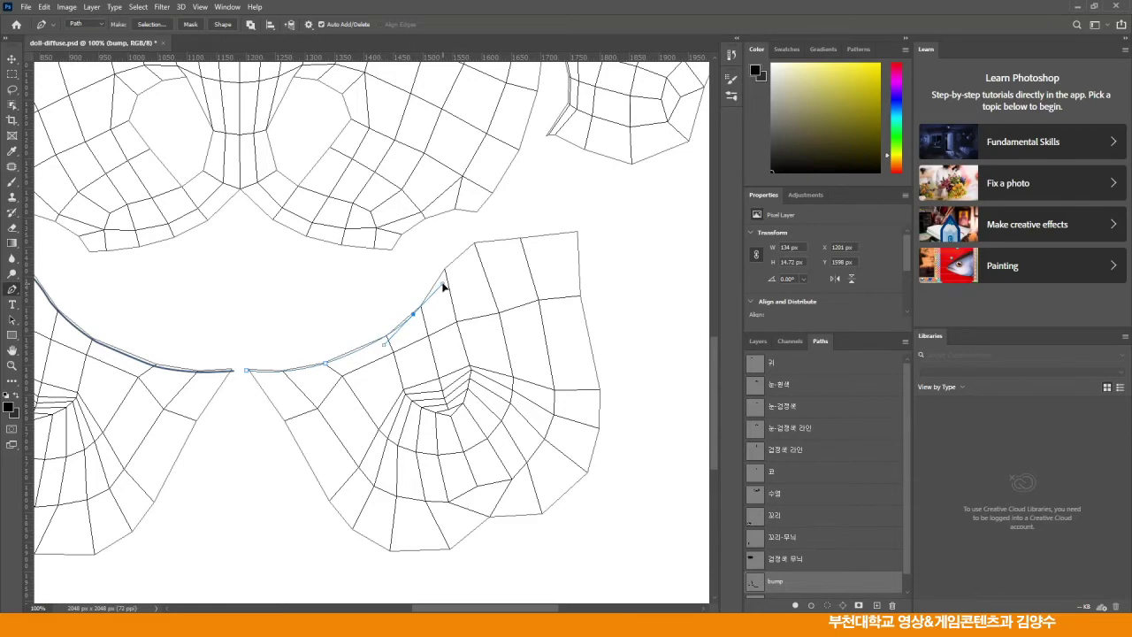
left_click_drag(444, 286, 440, 282)
- Extend the path over the slope to the right piece's upper-right corner and stroke it with the 3 px brush
left_click(467, 252)
left_click_drag(473, 252, 482, 248)
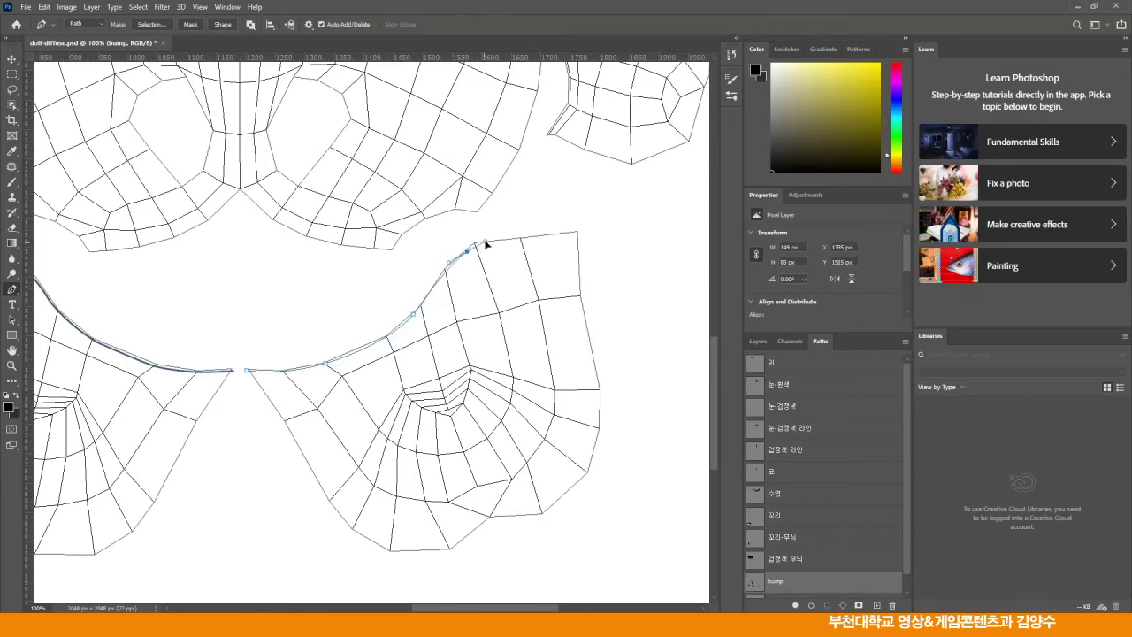
left_click(469, 252, "alt")
left_click_drag(524, 239, 563, 235)
left_click(12, 182)
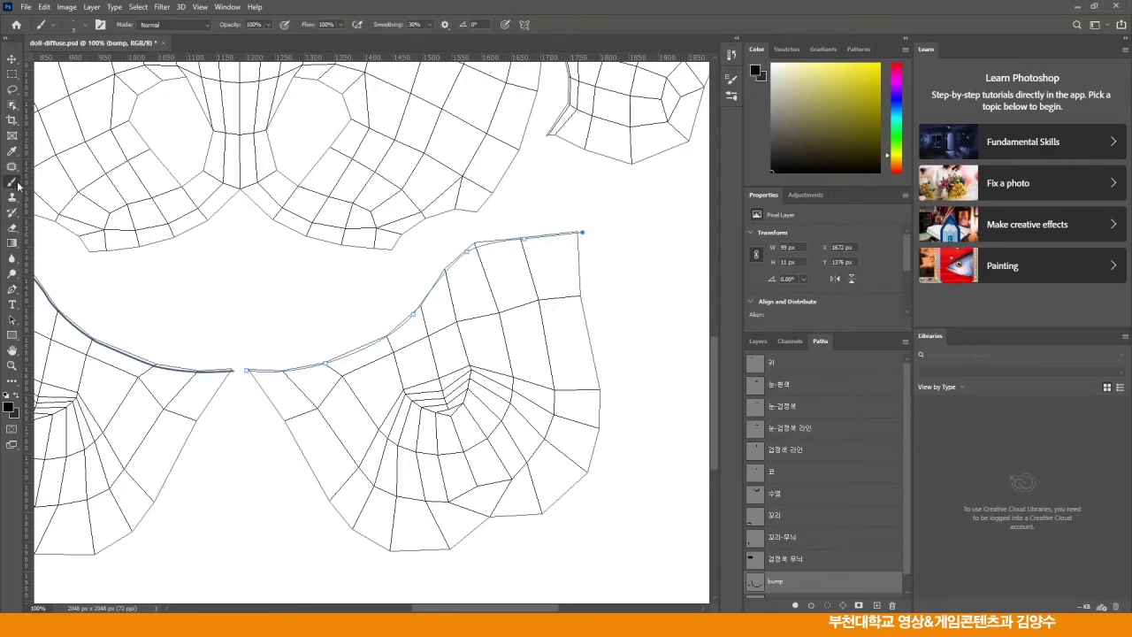
left_click(812, 607)
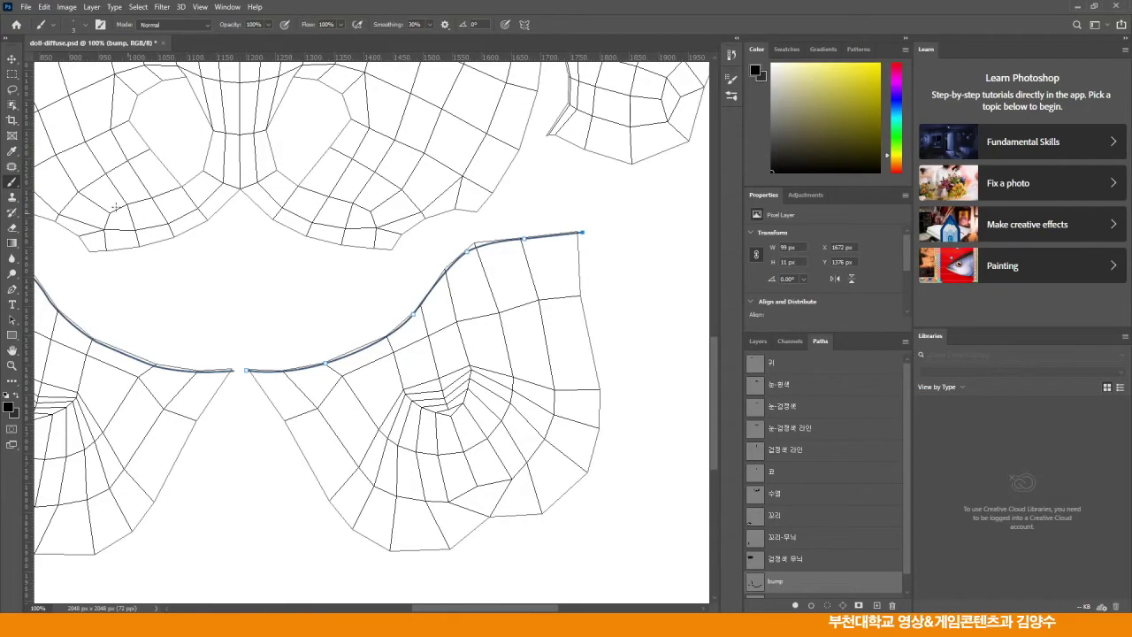
- Start a Pen path at the lower-left corner of the small left piece above the face, curving onto its slanted lower edge
left_click(12, 289)
left_click_drag(312, 225, 320, 390)
left_click_drag(356, 305, 380, 375)
left_click_drag(299, 313, 379, 336)
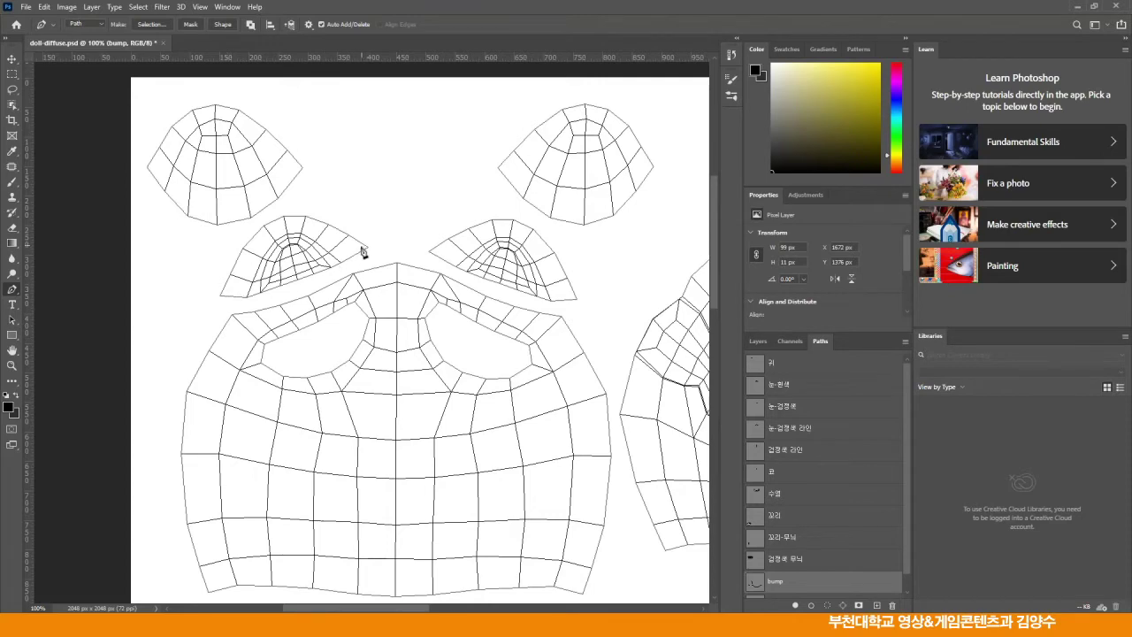
left_click(13, 365)
left_click_drag(260, 298, 304, 346)
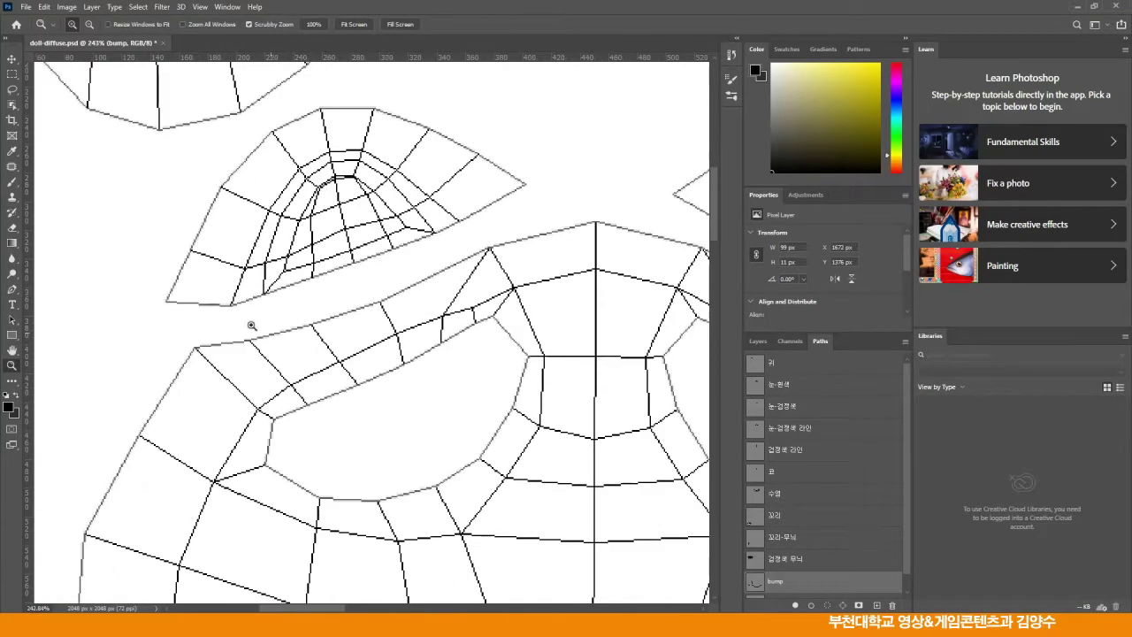
left_click(13, 290)
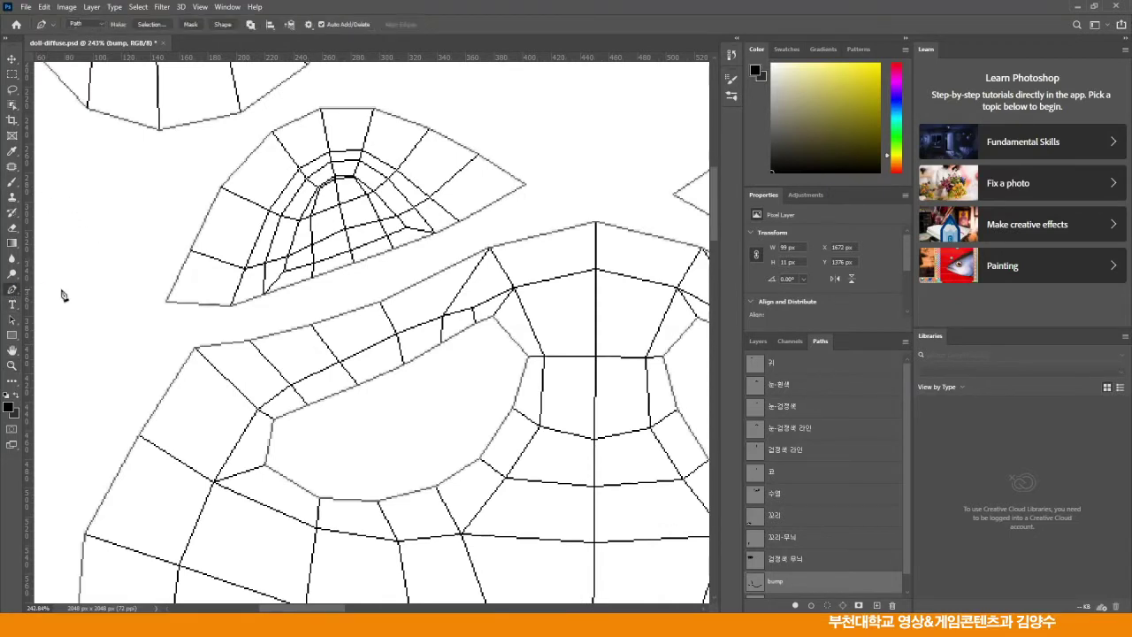
left_click(158, 295)
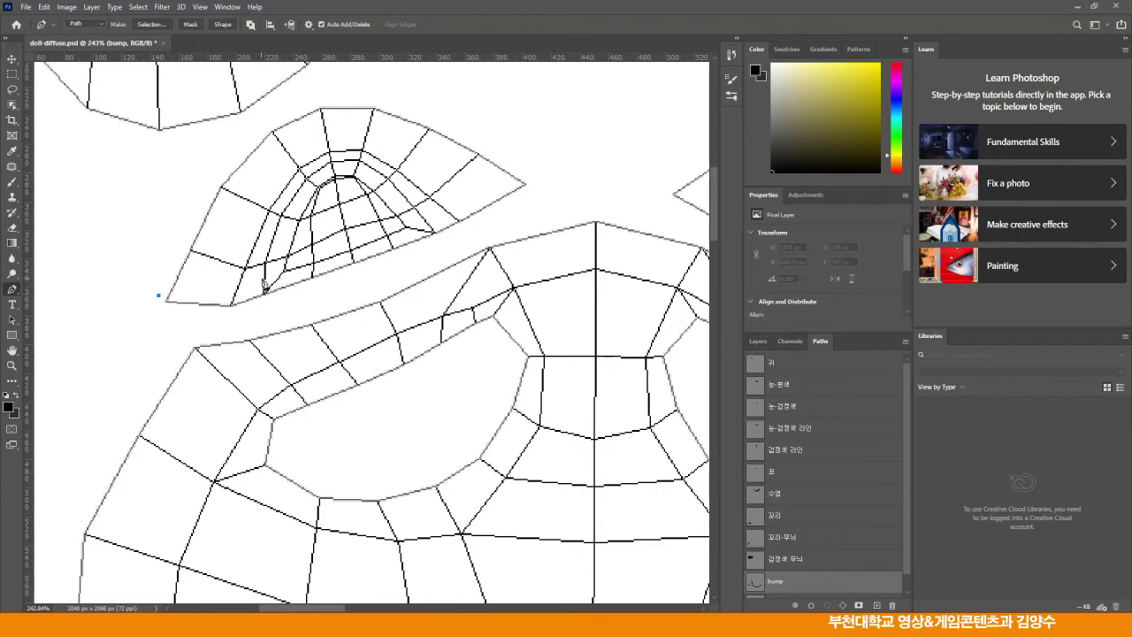
left_click_drag(271, 288, 320, 267)
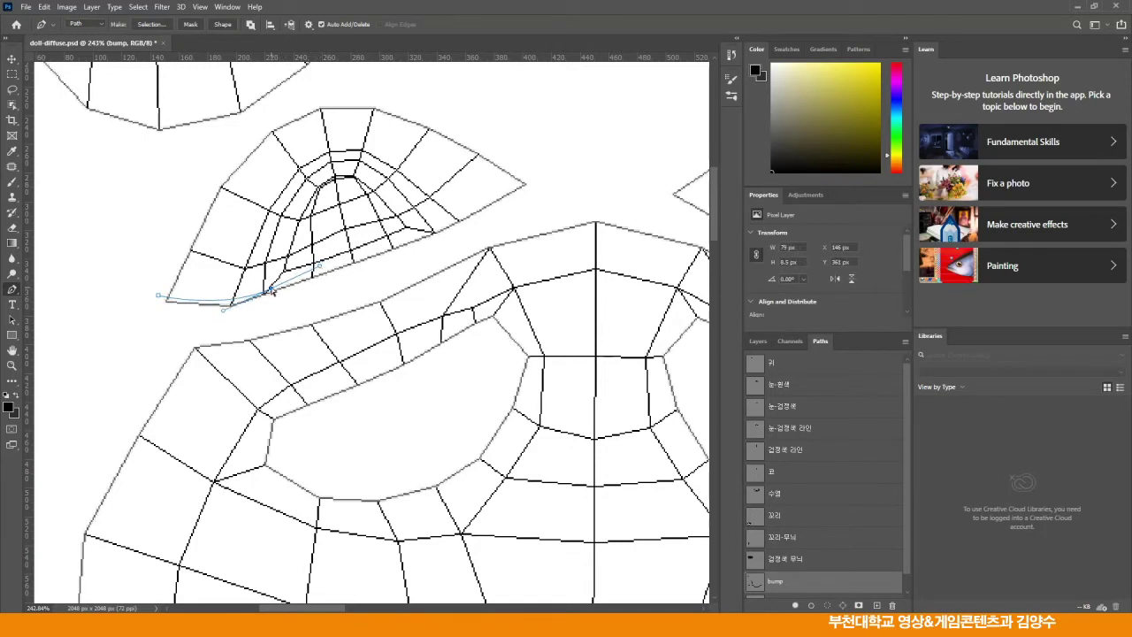
left_click(272, 290, "alt")
left_click_drag(158, 296, 158, 298)
- Extend the path along the small left piece's lower edge to its pointed right tip and stroke it with the 3 px brush
left_click(430, 234)
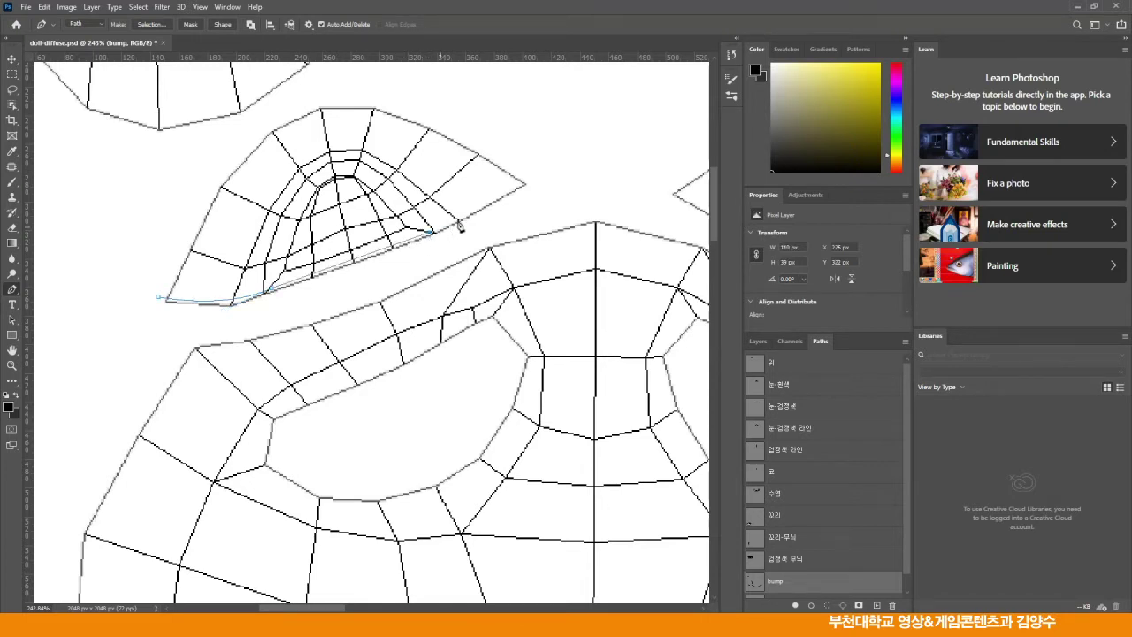
left_click_drag(532, 180, 556, 163)
left_click(12, 184)
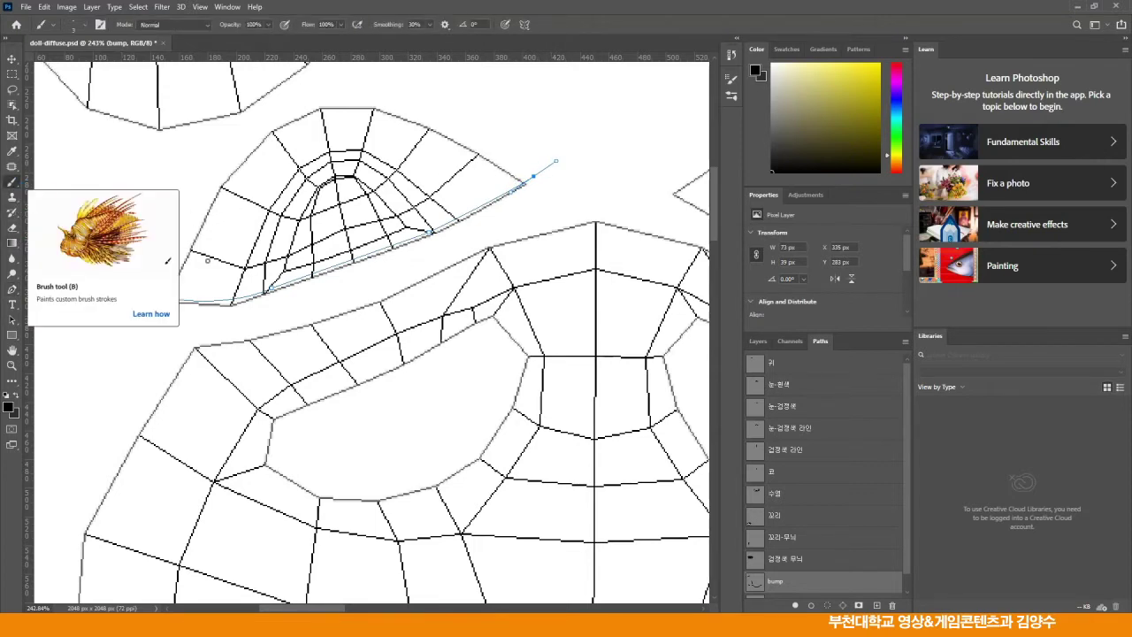
left_click(811, 605)
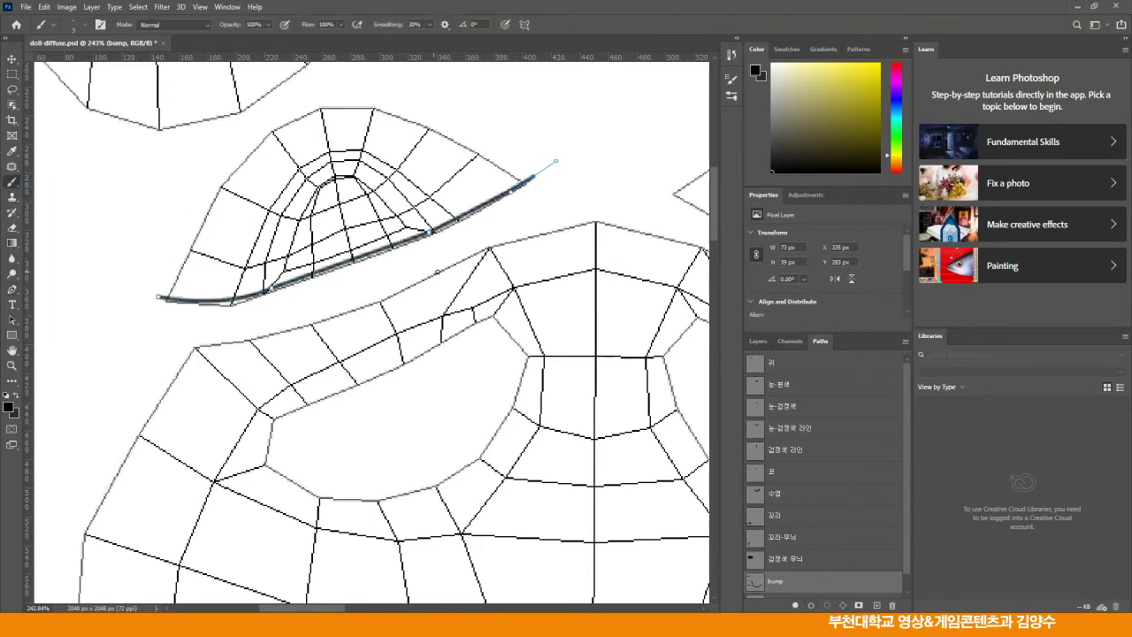
- Draw an open Pen path on the small right piece, from its pointed left tip down the lower edge to a corner anchor near the bottom
left_click_drag(492, 221, 345, 251)
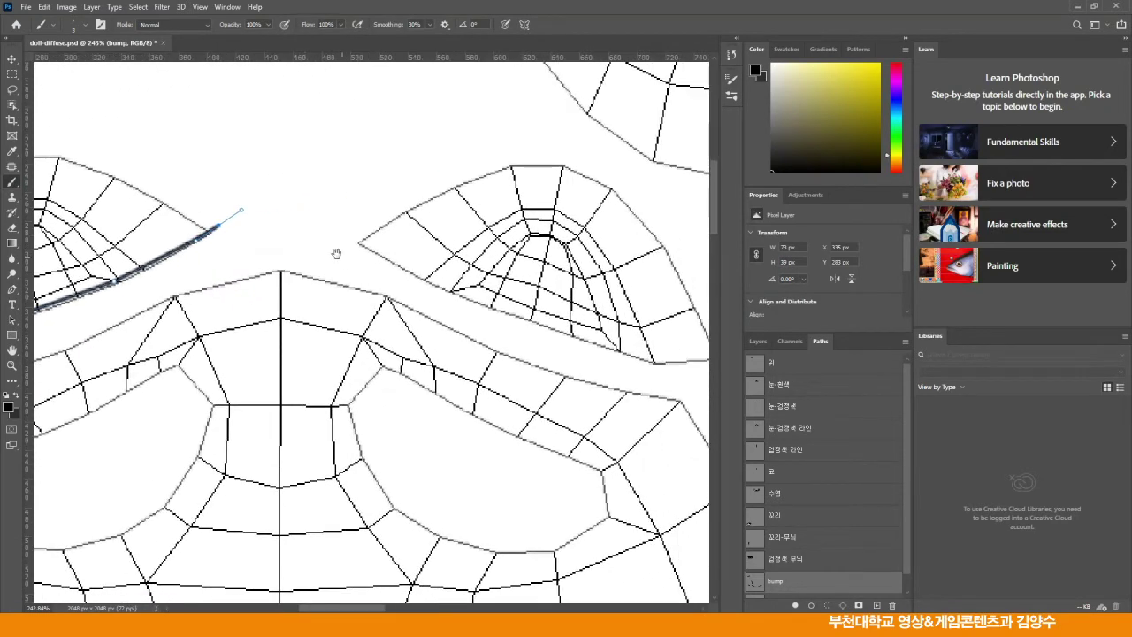
left_click(13, 289)
left_click(325, 200, "ctrl")
left_click(355, 235)
left_click_drag(505, 309, 574, 330)
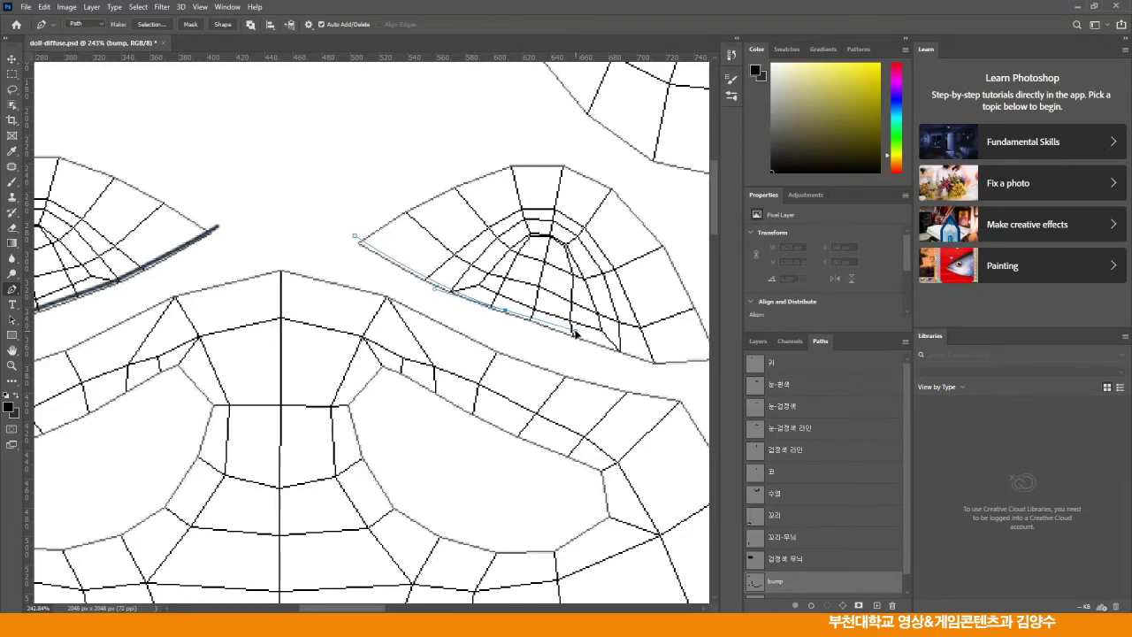
left_click(505, 310)
left_click_drag(589, 326, 499, 304)
left_click(551, 337)
left_click_drag(561, 334, 575, 337)
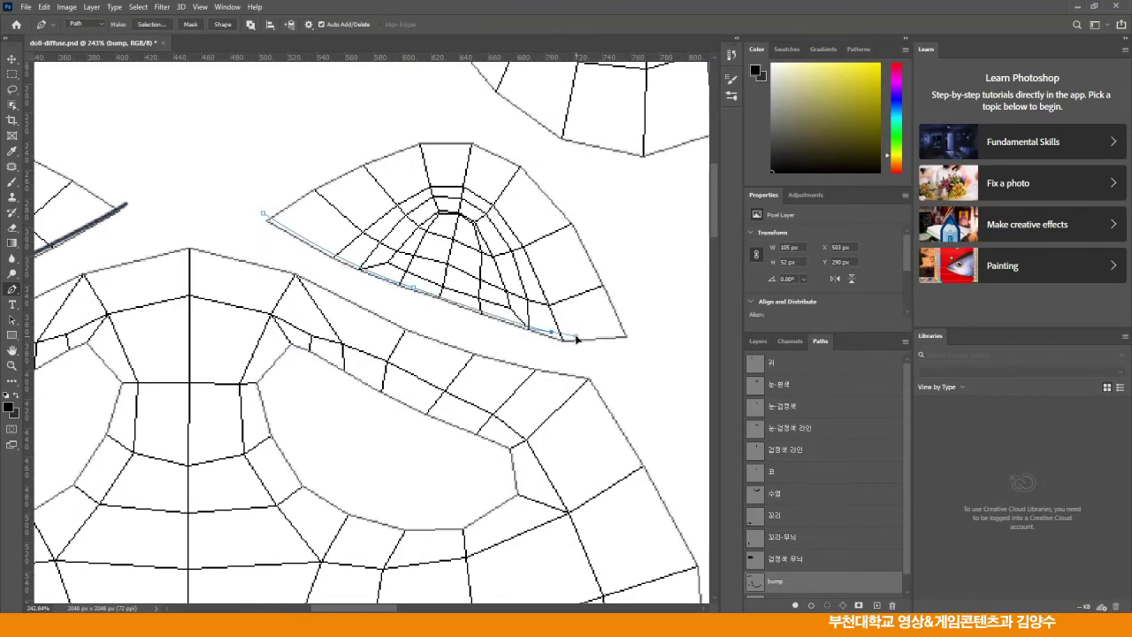
left_click(552, 337, "alt")
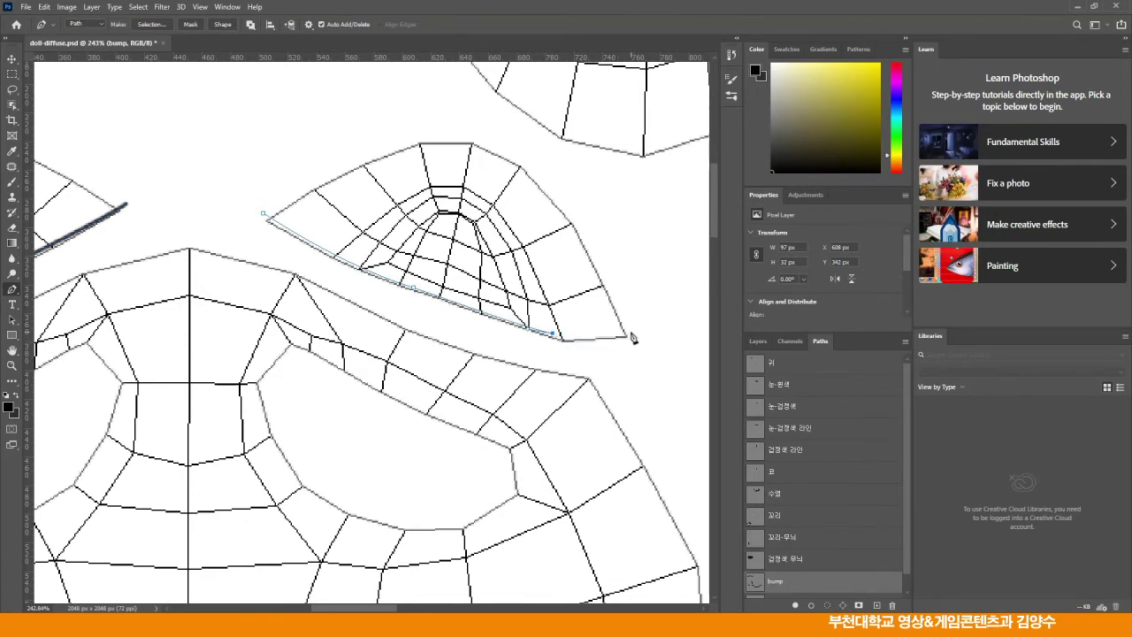
- Extend the path to the small right piece's lower-right corner and stroke it with the 3 px brush
left_click_drag(633, 333, 677, 328)
left_click(634, 334, "alt")
left_click(12, 181)
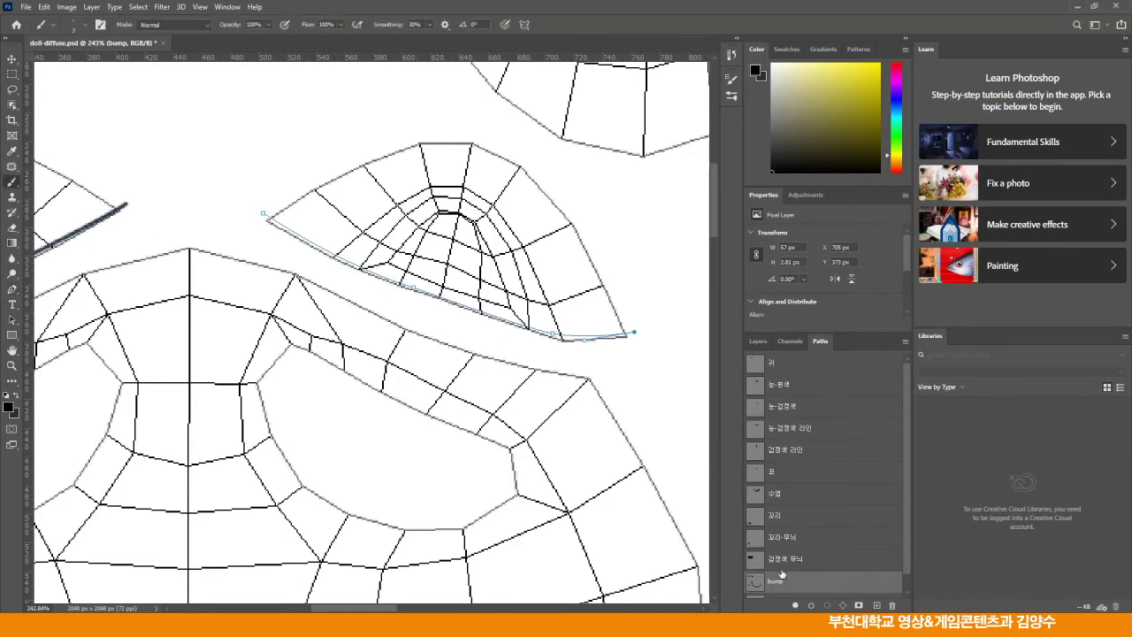
left_click(810, 606)
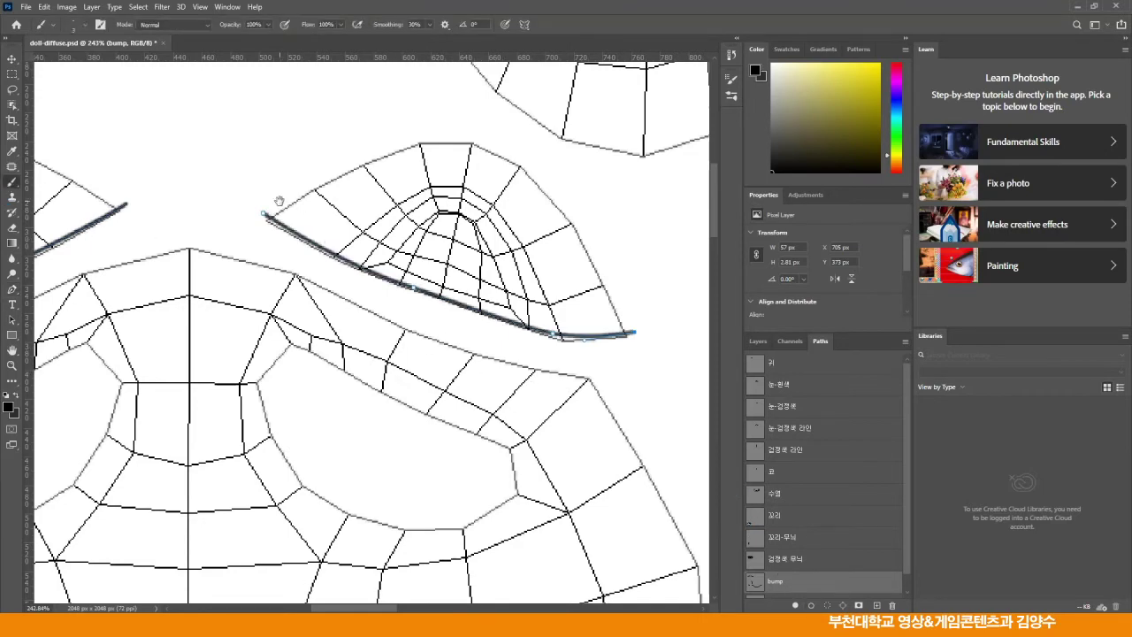
- Start a Pen path on the rounded piece above the small right piece, from its left tip along the lower edge to a corner anchor near the bottom
left_click_drag(279, 201, 321, 380)
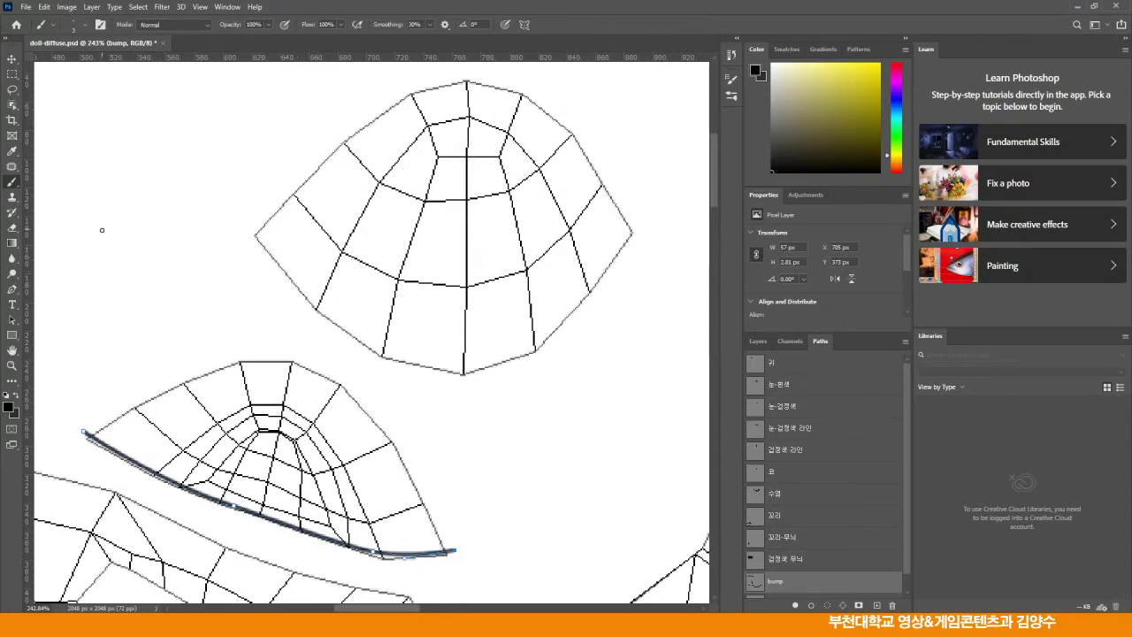
left_click(11, 289)
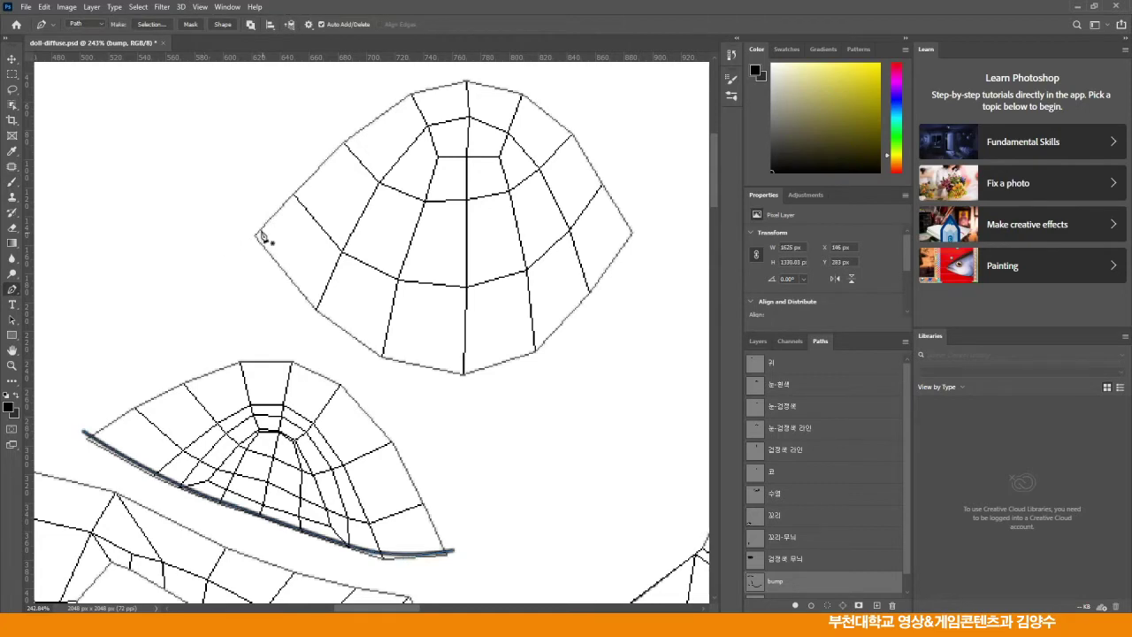
left_click(251, 228)
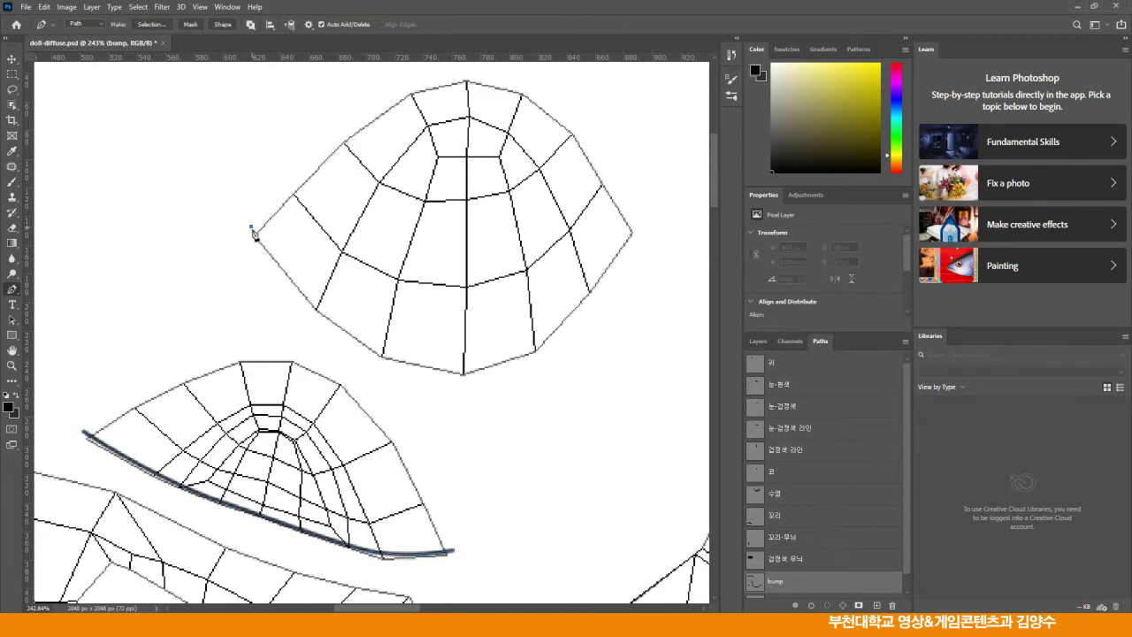
left_click_drag(351, 333, 392, 363)
left_click(351, 334, "alt")
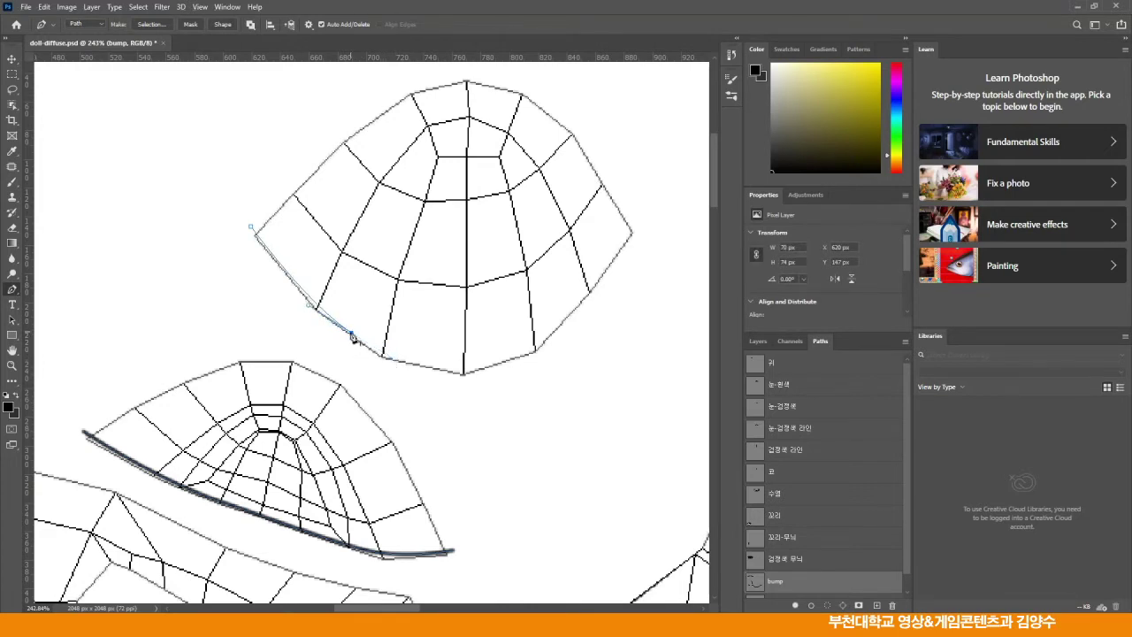
left_click_drag(429, 364, 477, 373)
left_click(428, 365, "alt")
- Extend the path up the rounded piece's lower-right edge to just past its right tip and stroke it with the 3 px brush
left_click_drag(509, 359, 555, 342)
left_click(510, 357, "alt")
left_click(576, 305)
left_click_drag(578, 306, 606, 269)
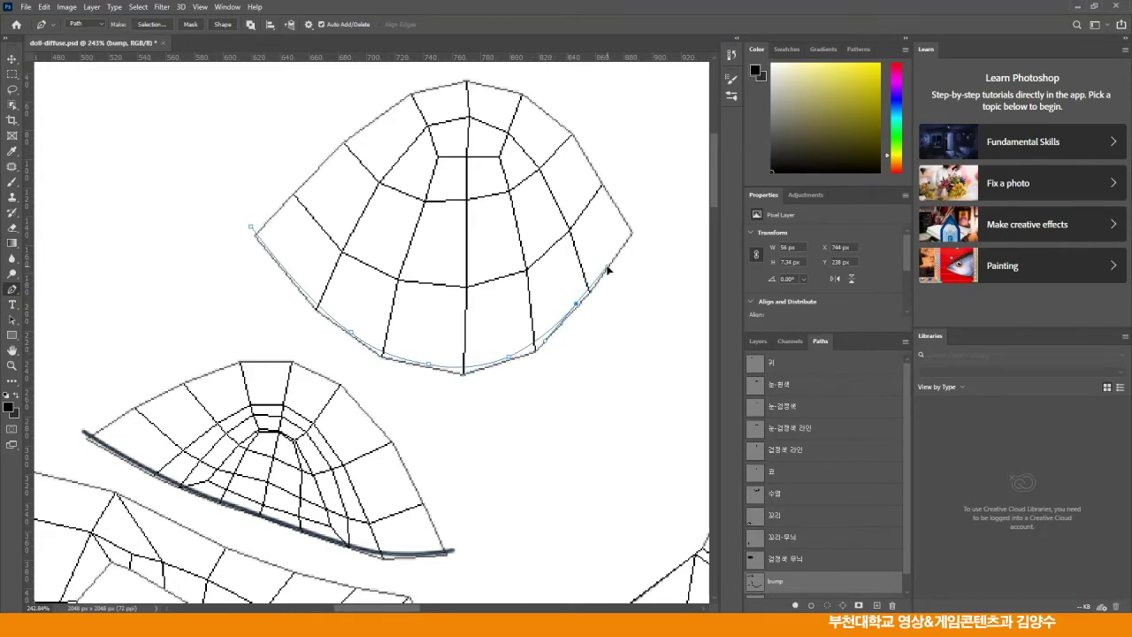
left_click(577, 306, "alt")
left_click_drag(634, 228, 642, 212)
left_click(13, 181)
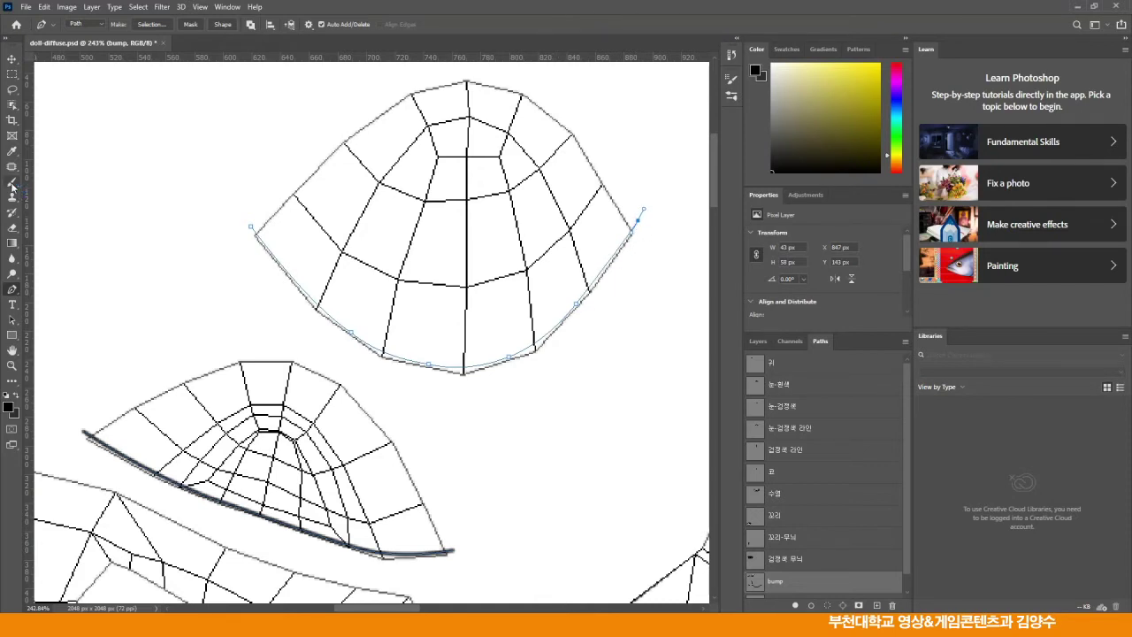
left_click(809, 607)
- Start a Pen path on the rounded piece in the canvas's upper-left corner, from its left tip along the lower edge to a corner anchor near the bottom
left_click_drag(140, 239, 501, 343)
left_click_drag(266, 343, 468, 321)
left_click_drag(221, 408, 482, 359)
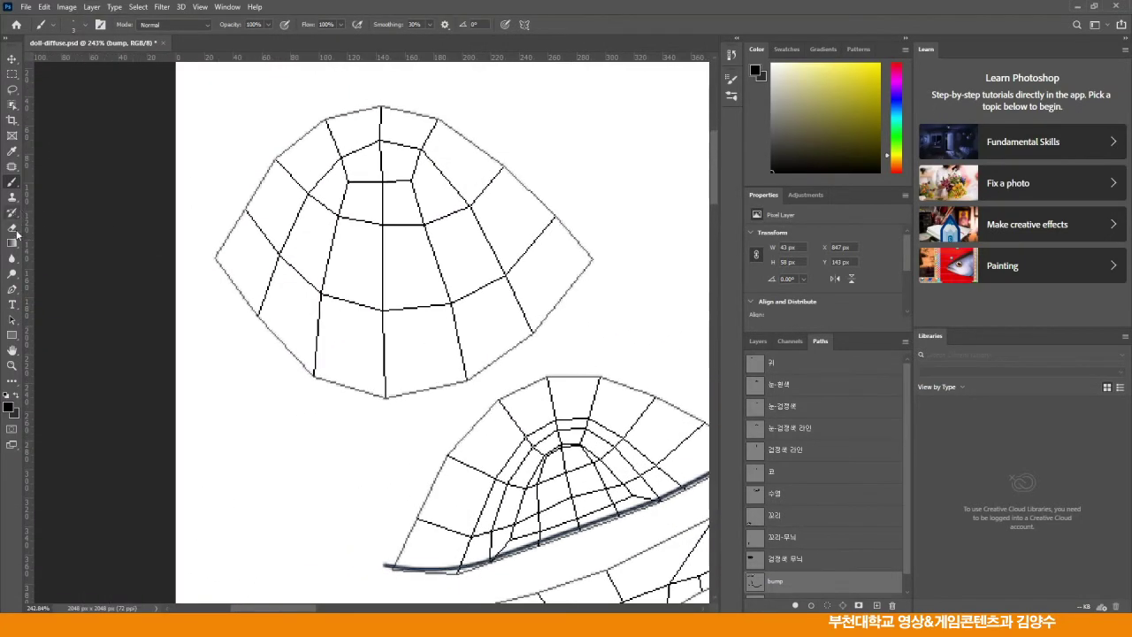
left_click(11, 291)
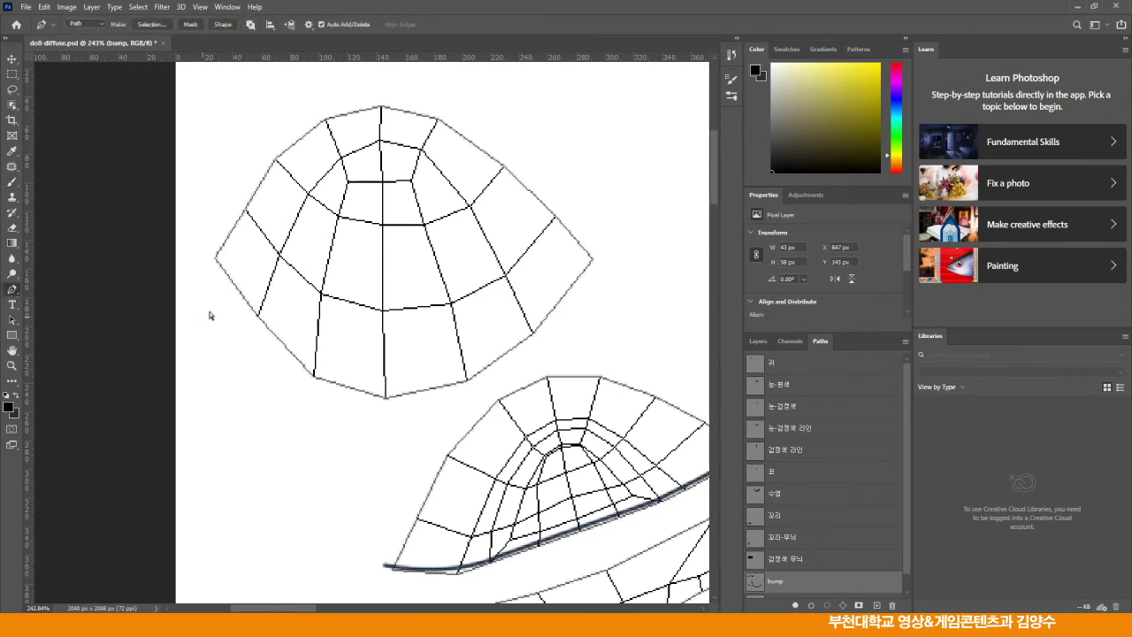
left_click(210, 247)
mouse_move(290, 347)
left_mouse_down()
mouse_move(311, 373)
mouse_move(296, 352)
left_mouse_up()
left_click(290, 347, "alt")
left_click(355, 386)
left_click_drag(355, 387, 394, 396)
left_click(356, 386, "alt")
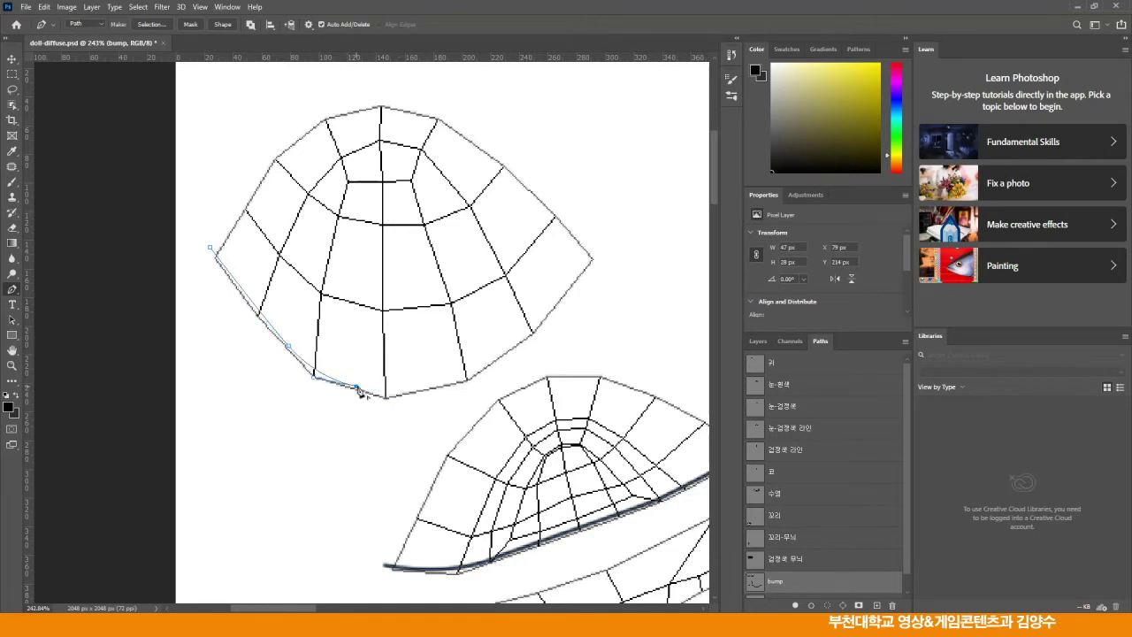
- Extend the path along the upper-left rounded piece's lower edge to its right tip and stroke it with the 3 px brush
left_click_drag(434, 385, 542, 327)
left_click(435, 386, "alt")
left_click(506, 352, "alt")
left_click_drag(599, 246, 638, 188)
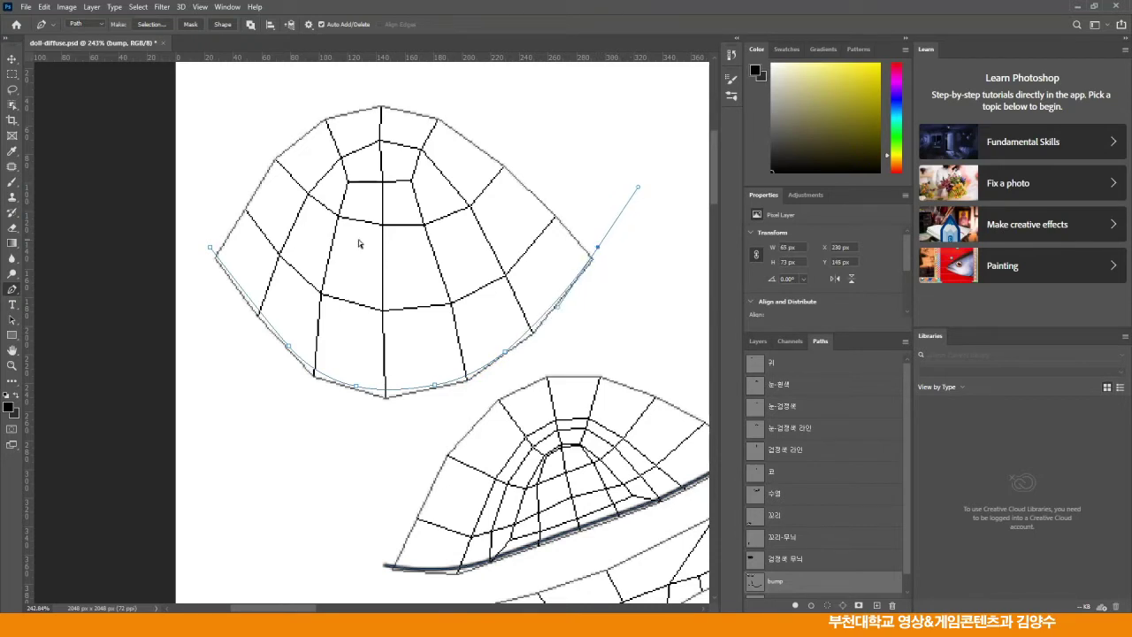
left_click(13, 182)
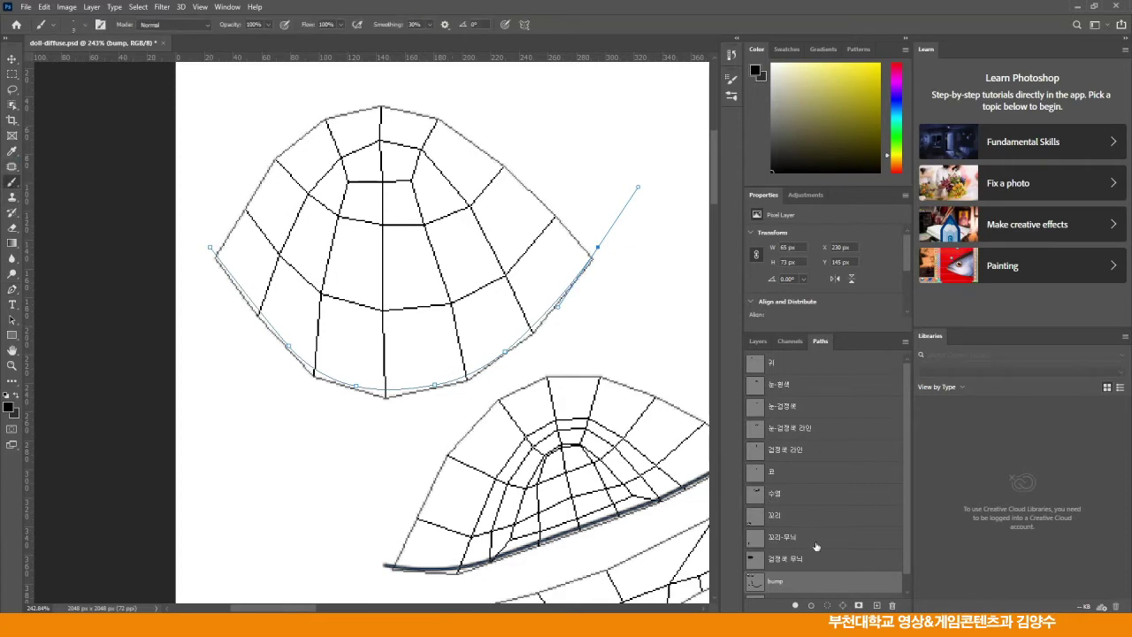
left_click(812, 605)
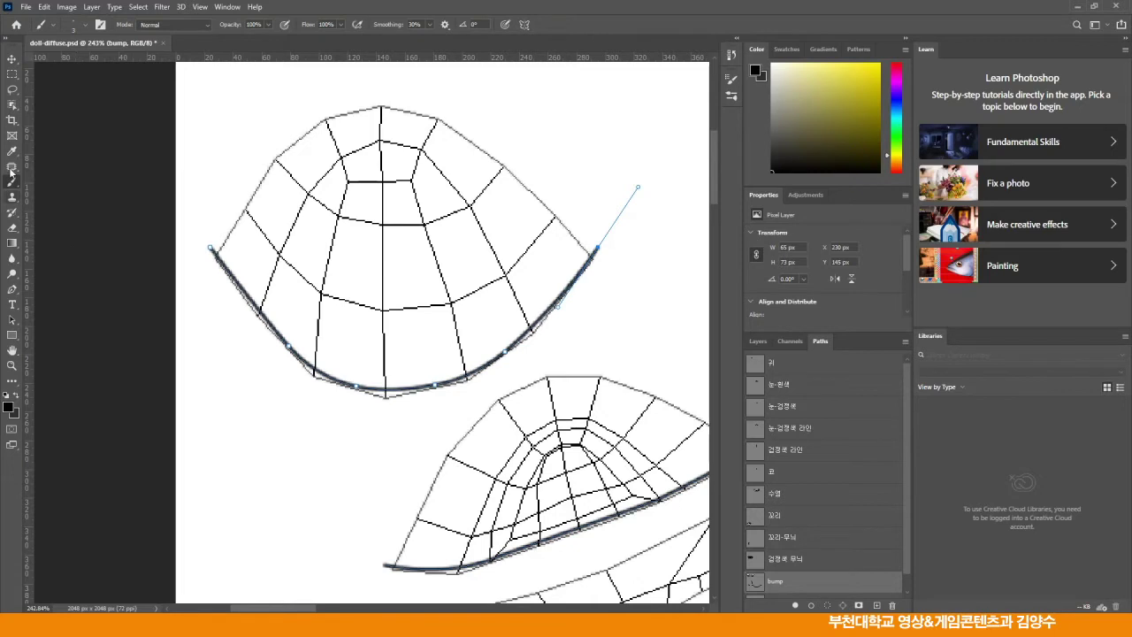
- Draw a straight vertical Pen path down the centre line of the large upper-left piece, slightly past both edges, and stroke it with the brush
double_click(11, 350)
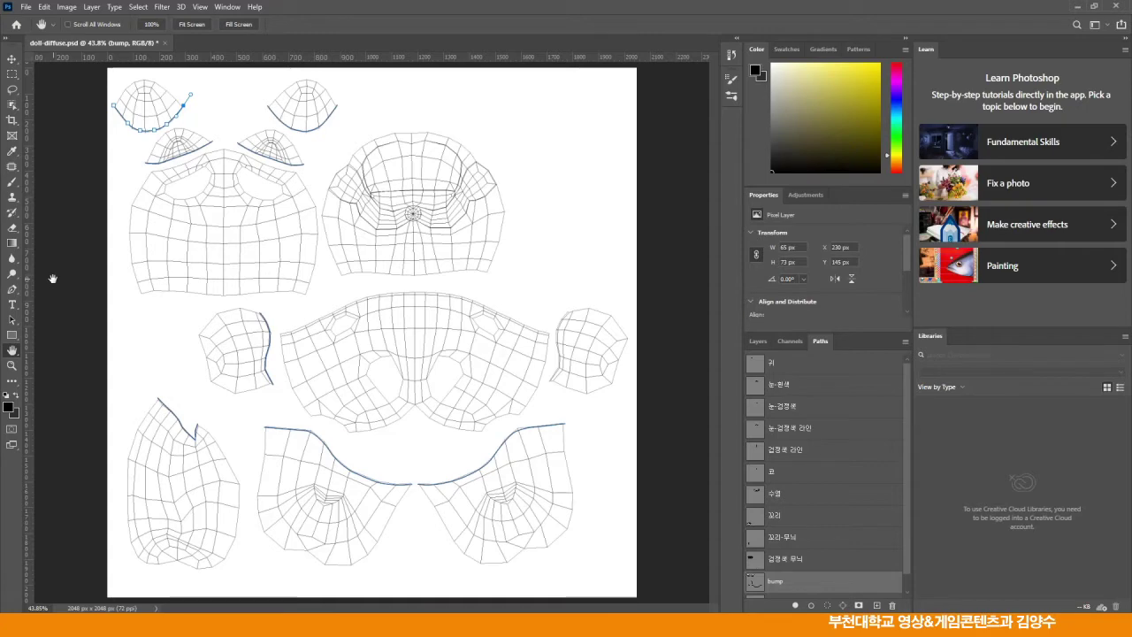
left_click(13, 364)
left_click_drag(226, 255, 266, 298)
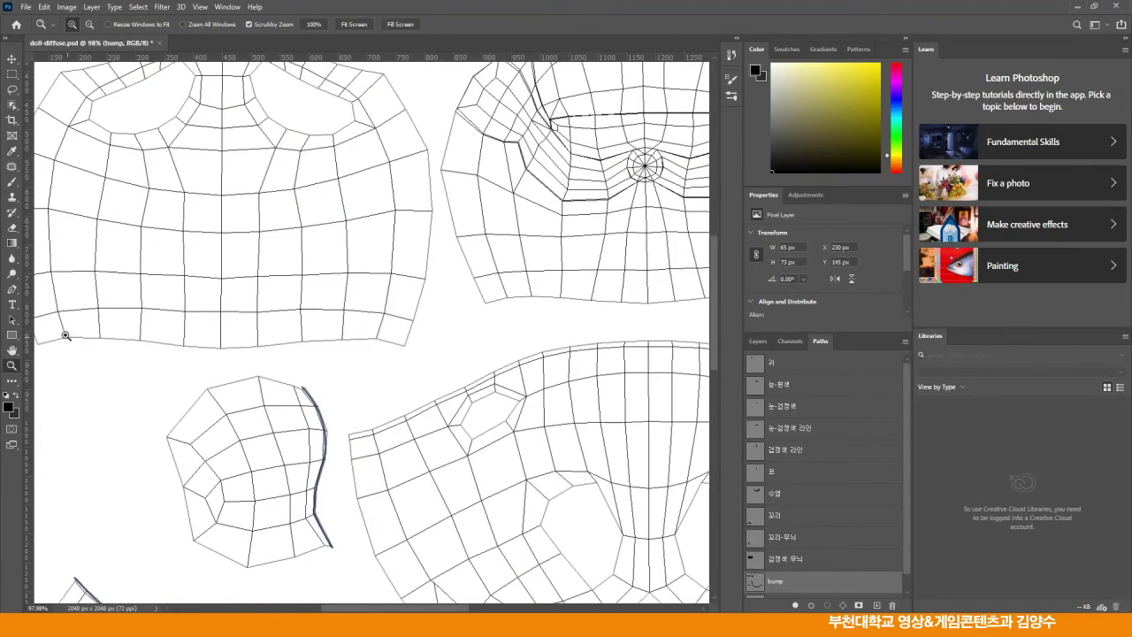
left_click(12, 351)
left_click_drag(220, 260, 343, 372)
left_click(12, 290)
left_click(346, 122, "ctrl")
left_click(345, 122)
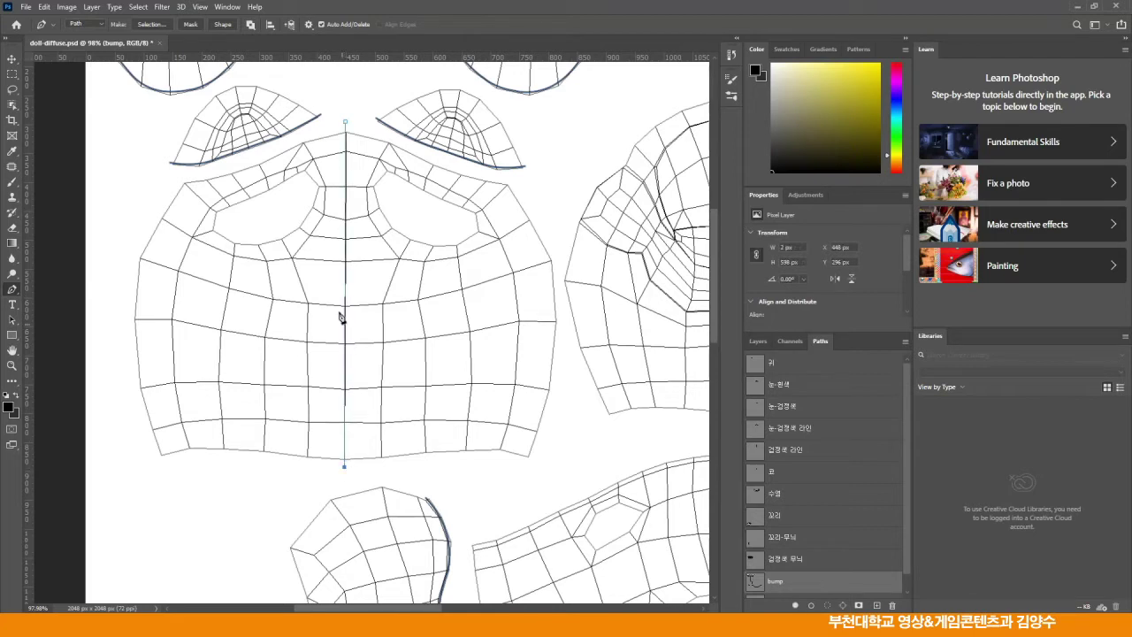
left_click(346, 121)
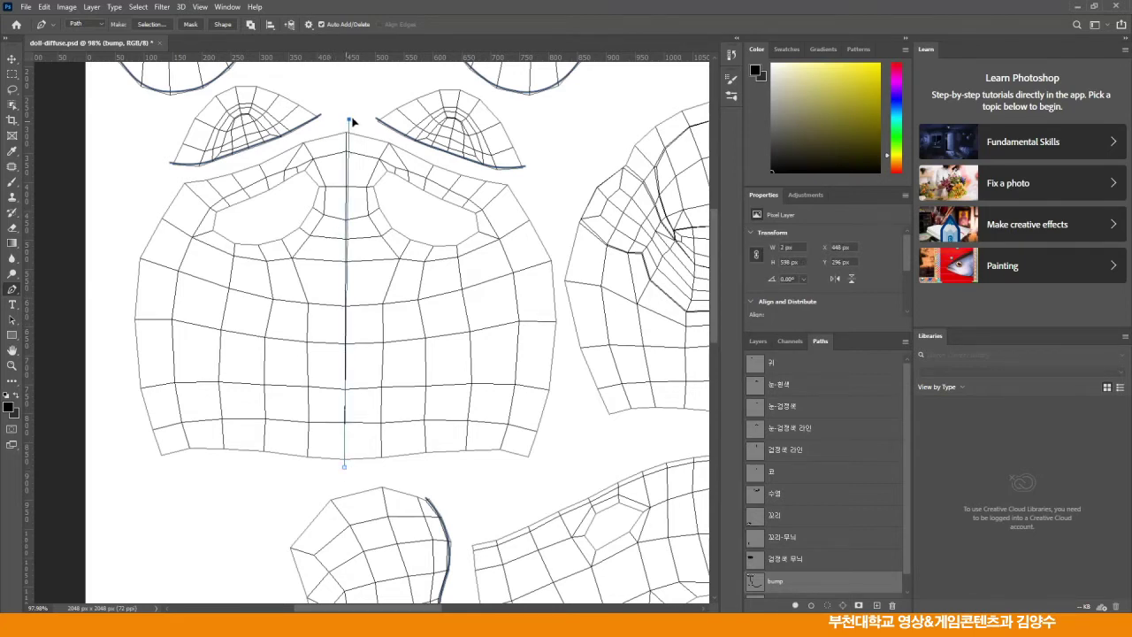
left_click(12, 183)
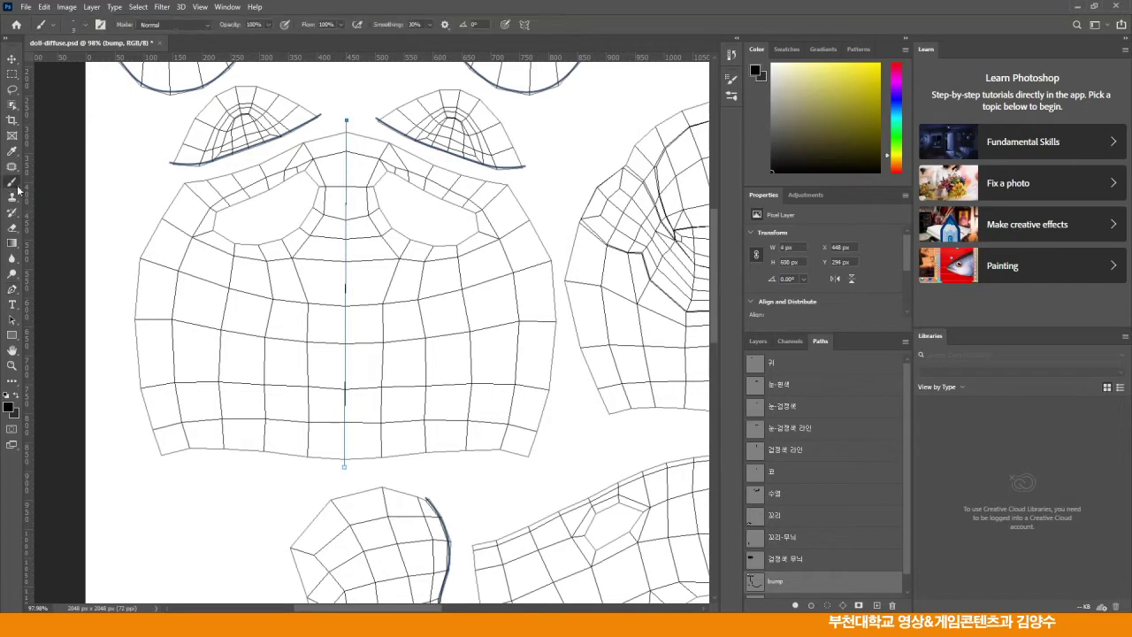
left_click(810, 605)
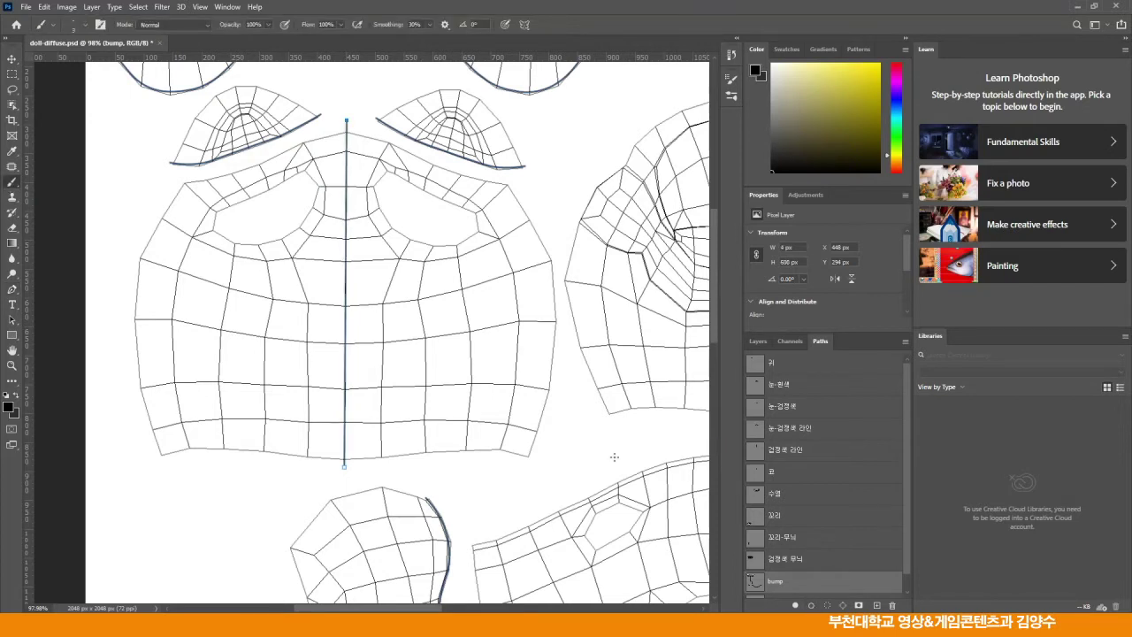
- Draw a straight horizontal Pen path across the narrow bridge between the large piece's two openings and stroke it with the brush
left_click(12, 290)
scroll(418, 272, "up", 2)
scroll(418, 273, "right", 1)
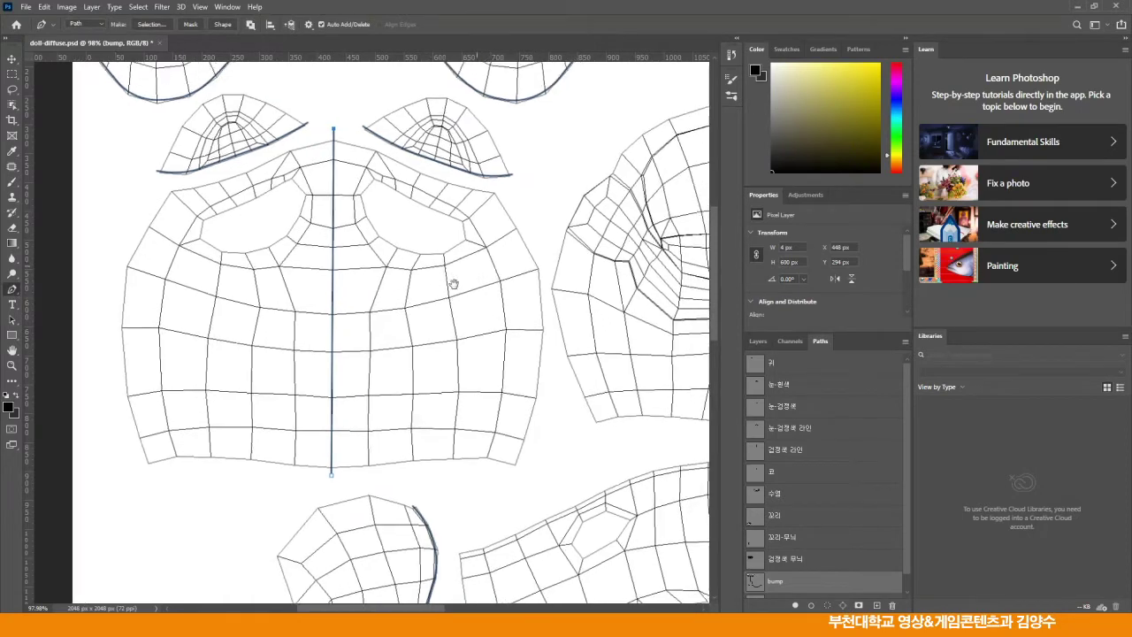
left_click_drag(327, 261, 326, 278)
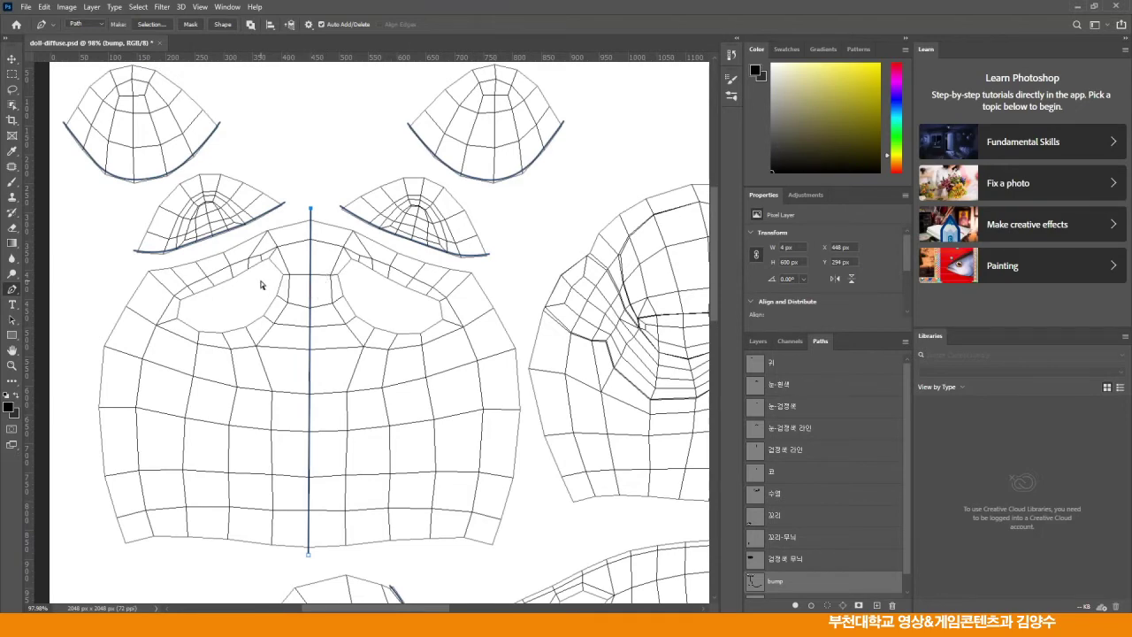
left_click(12, 365)
left_click_drag(310, 305, 382, 329)
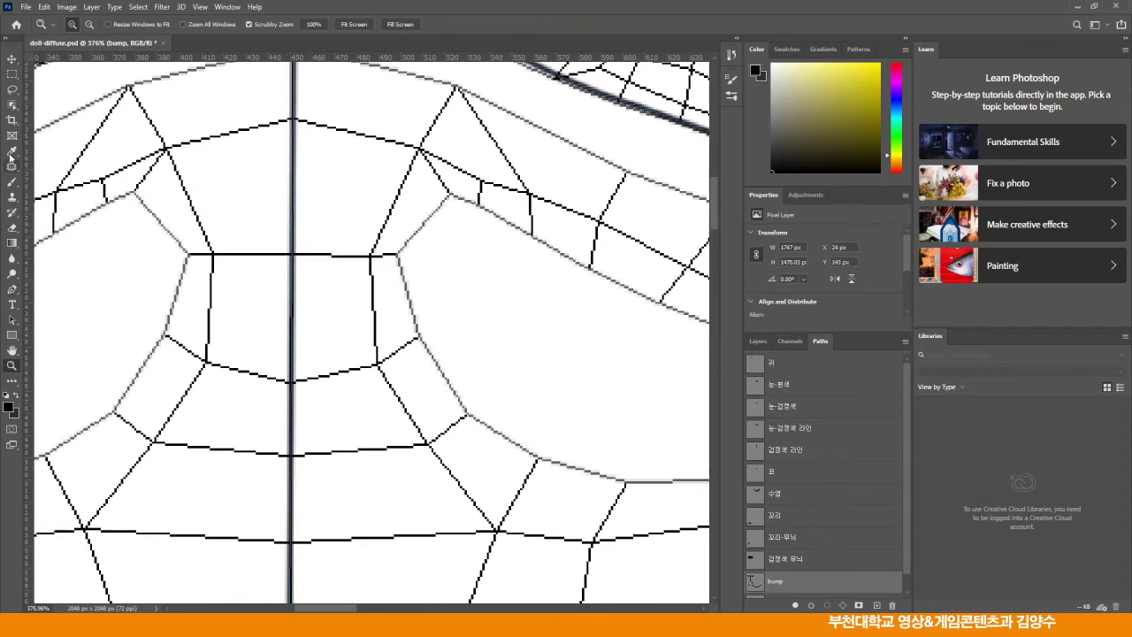
left_click(13, 290)
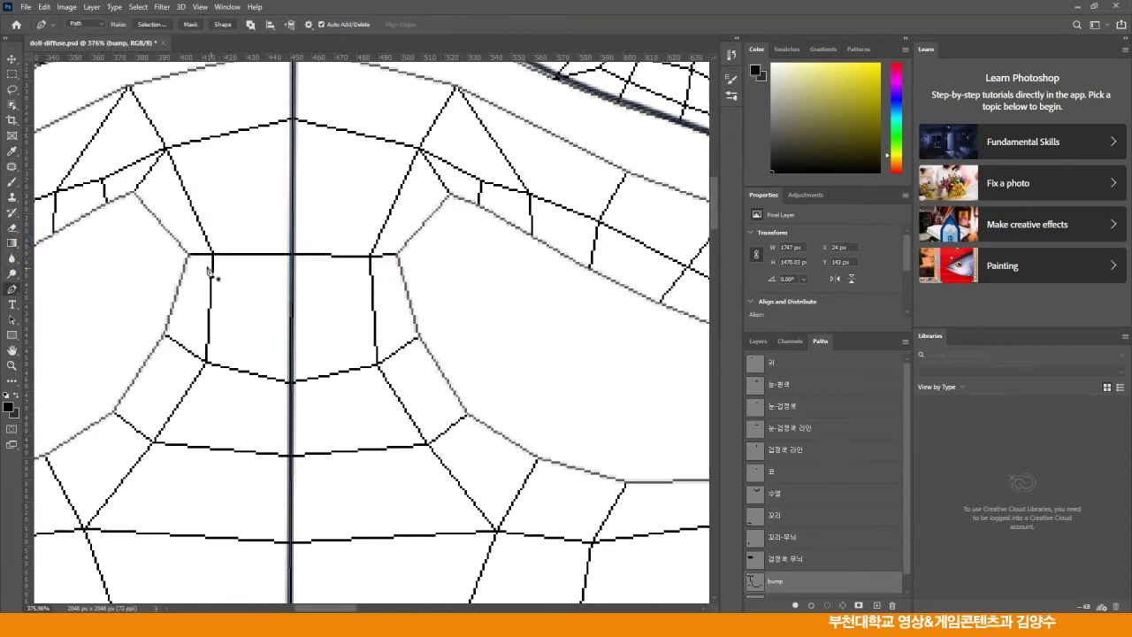
left_click(179, 254)
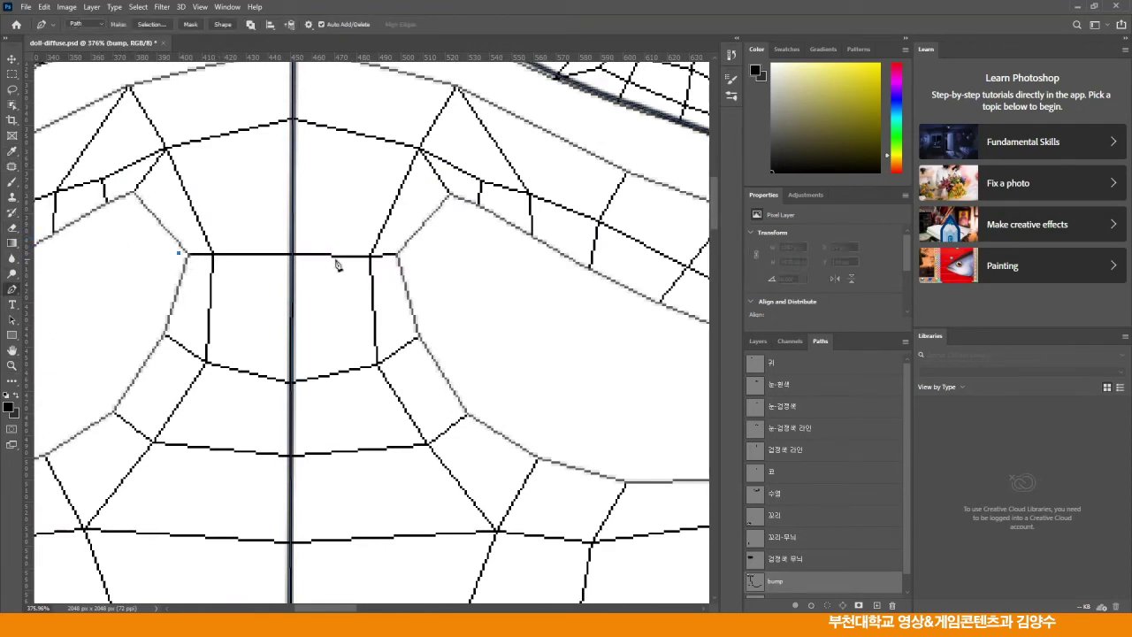
left_click(411, 255)
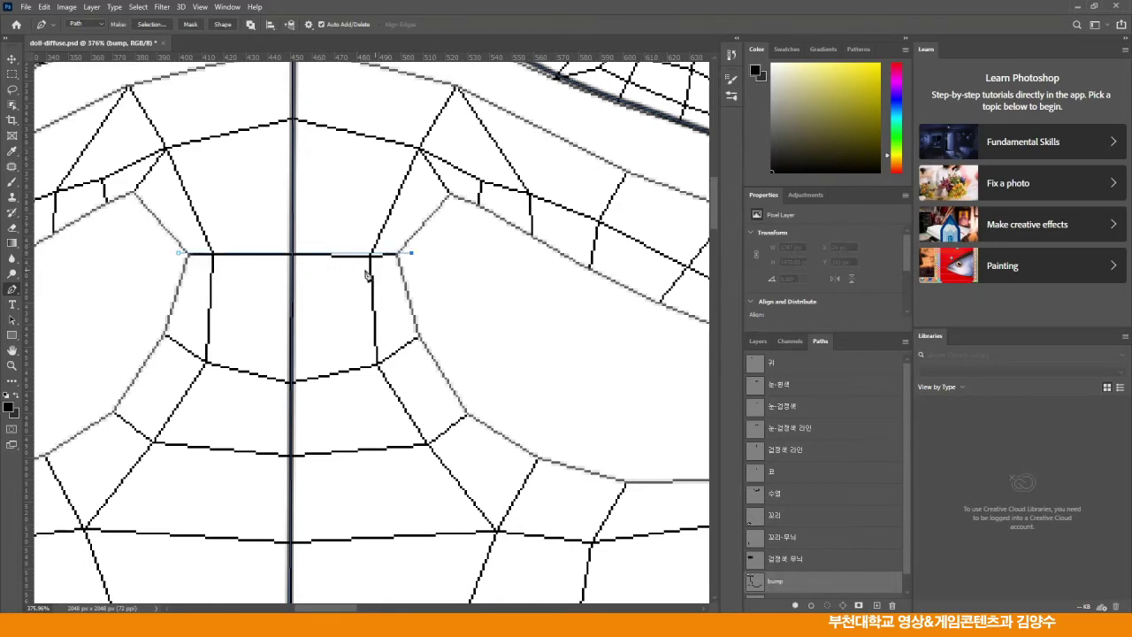
left_click(12, 181)
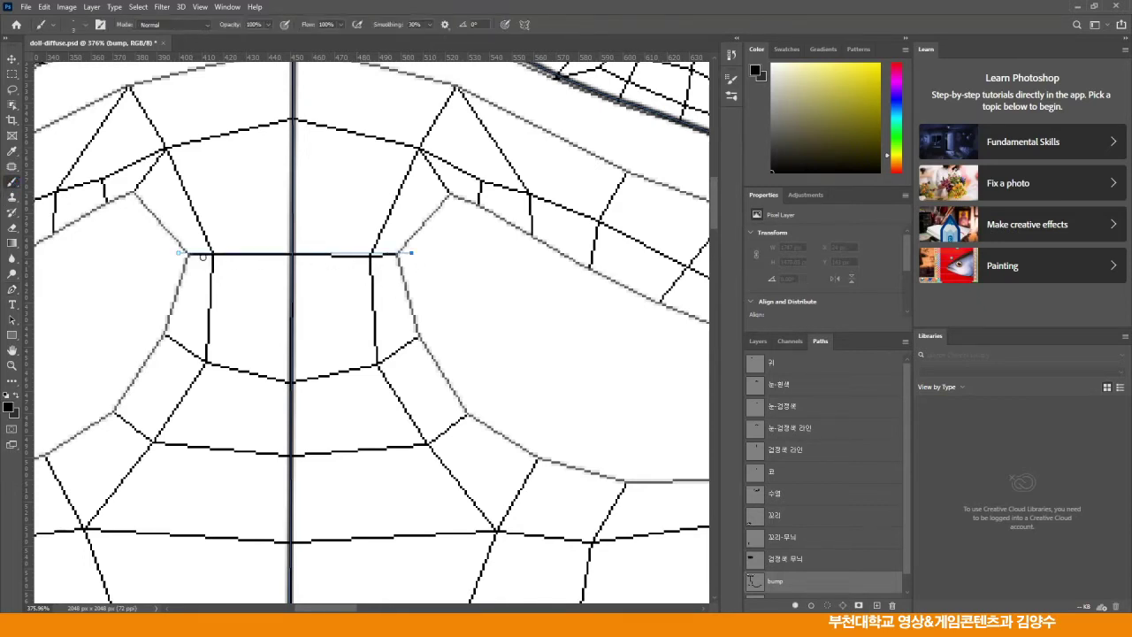
left_click(811, 604)
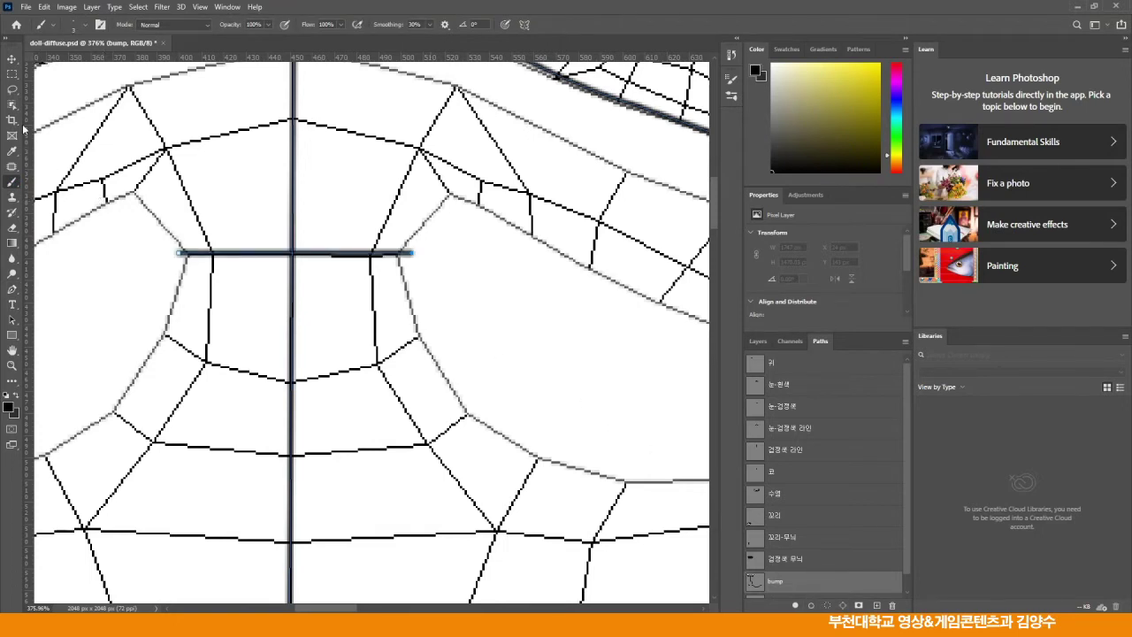
- Draw a straight Pen path down the face piece's centre line, from above its upper edge to the top of the nose circle, and stroke it
left_click(12, 289)
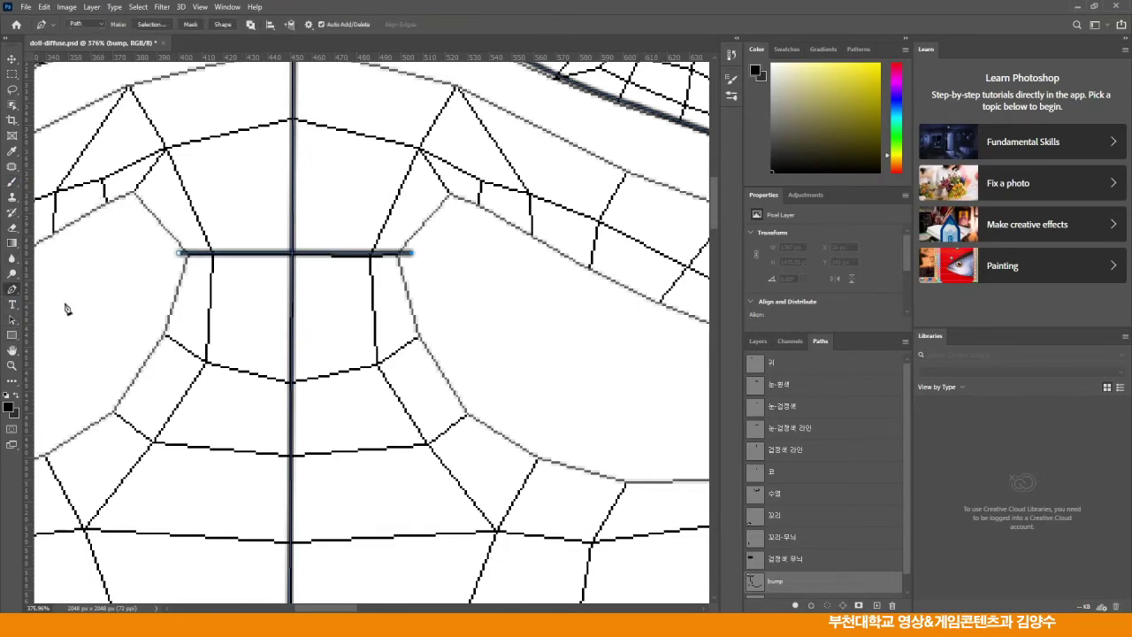
key("ctrl+minus")
key("ctrl+minus")
key("ctrl+minus")
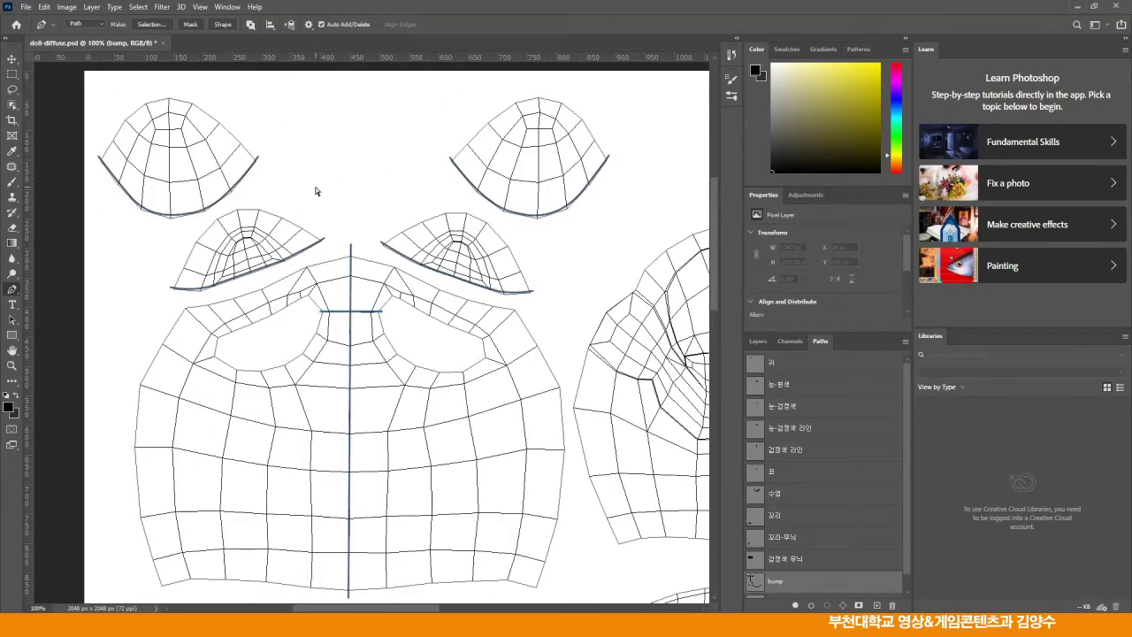
left_click_drag(510, 302, 336, 260)
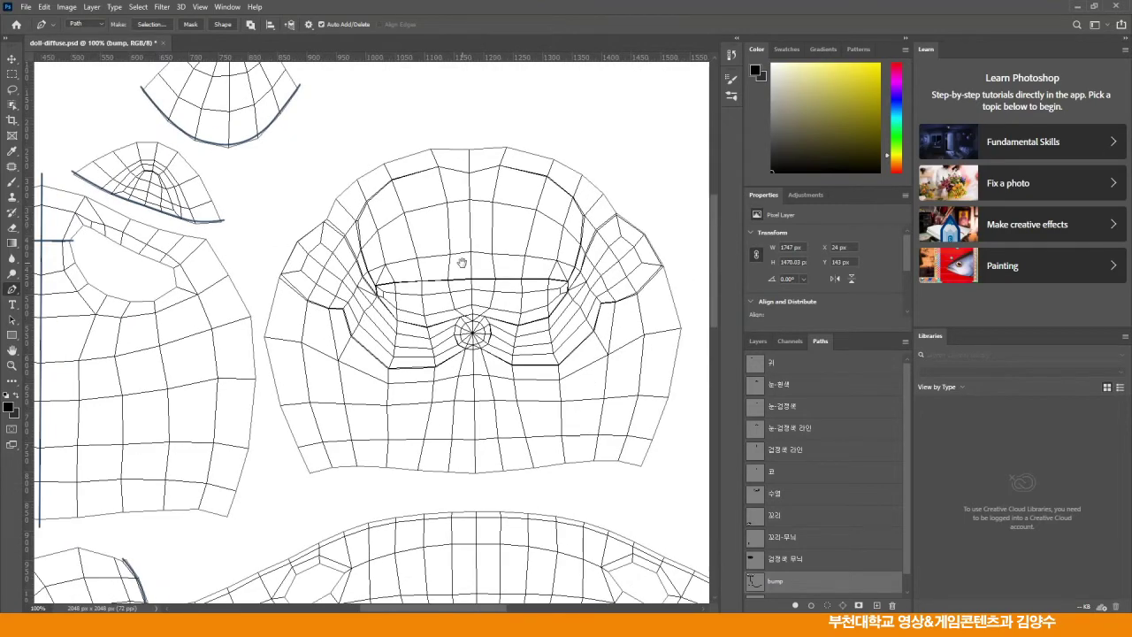
key("ctrl+plus")
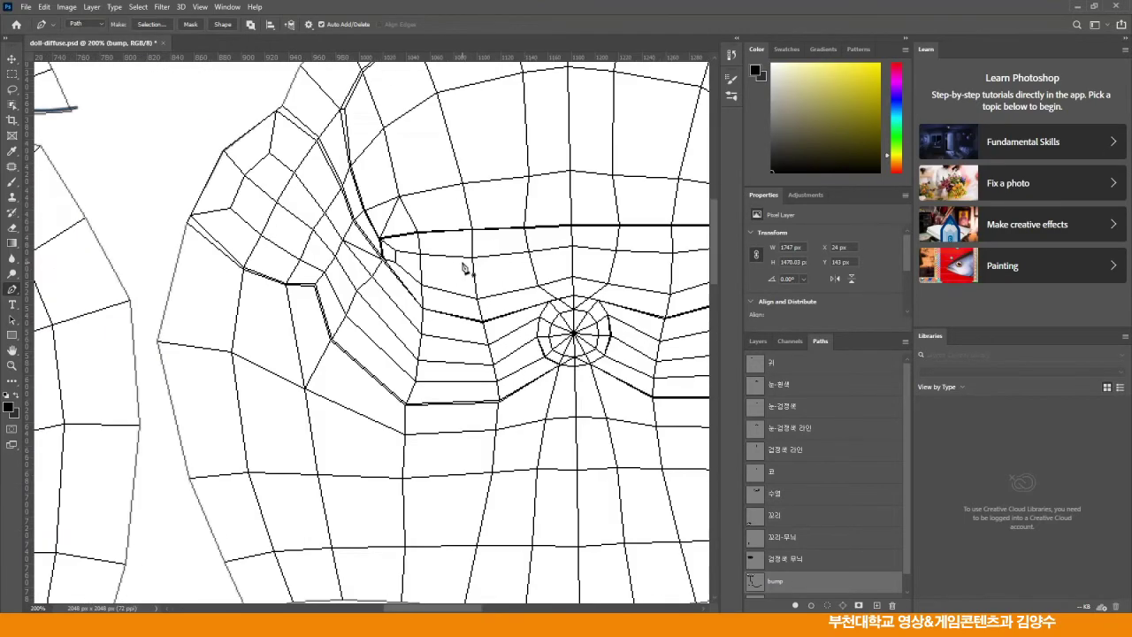
left_click_drag(485, 256, 364, 399)
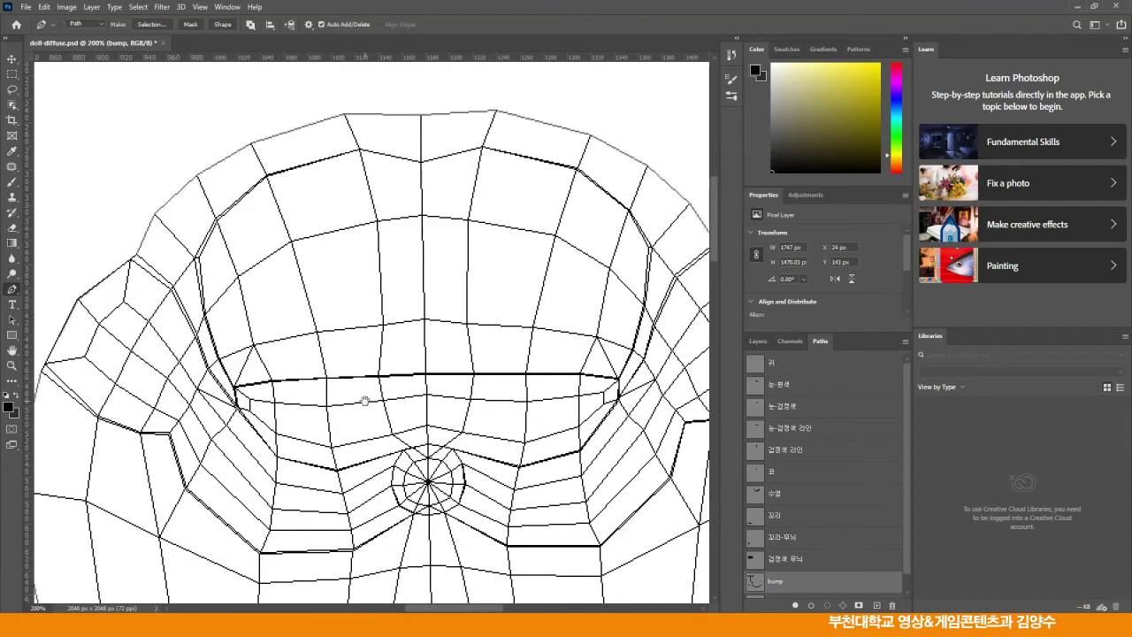
left_click(419, 107)
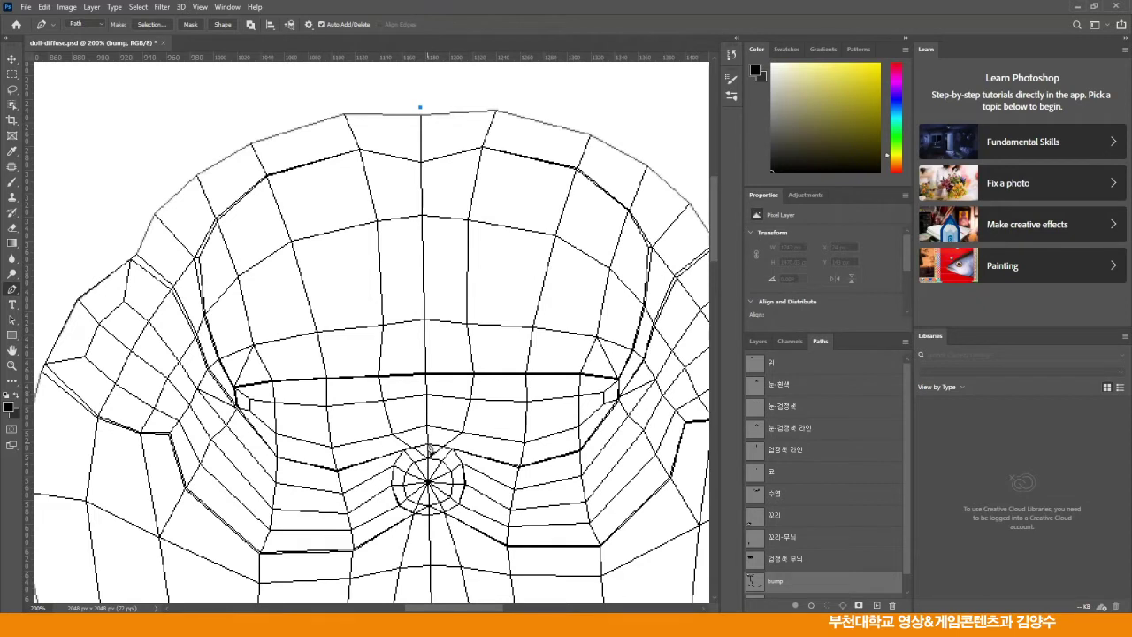
left_click(428, 447)
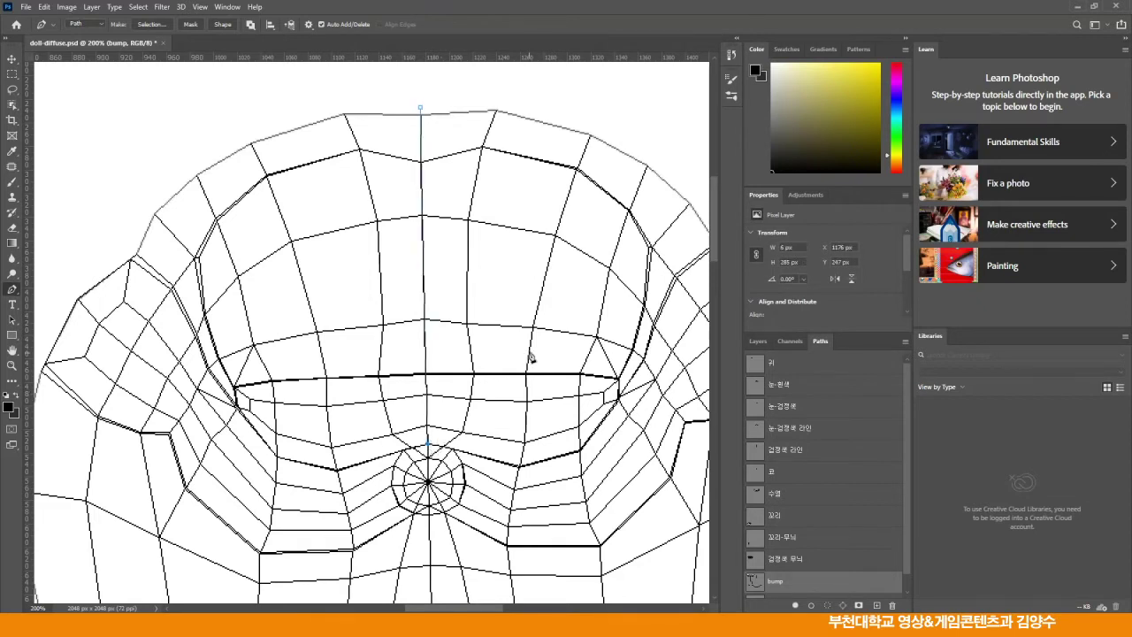
left_click(12, 183)
left_click(810, 605)
- Draw a straight Pen path down the face piece's centre line, from the nose circle's lower edge to the piece's lower edge, and stroke it
scroll(468, 268, "down", 5)
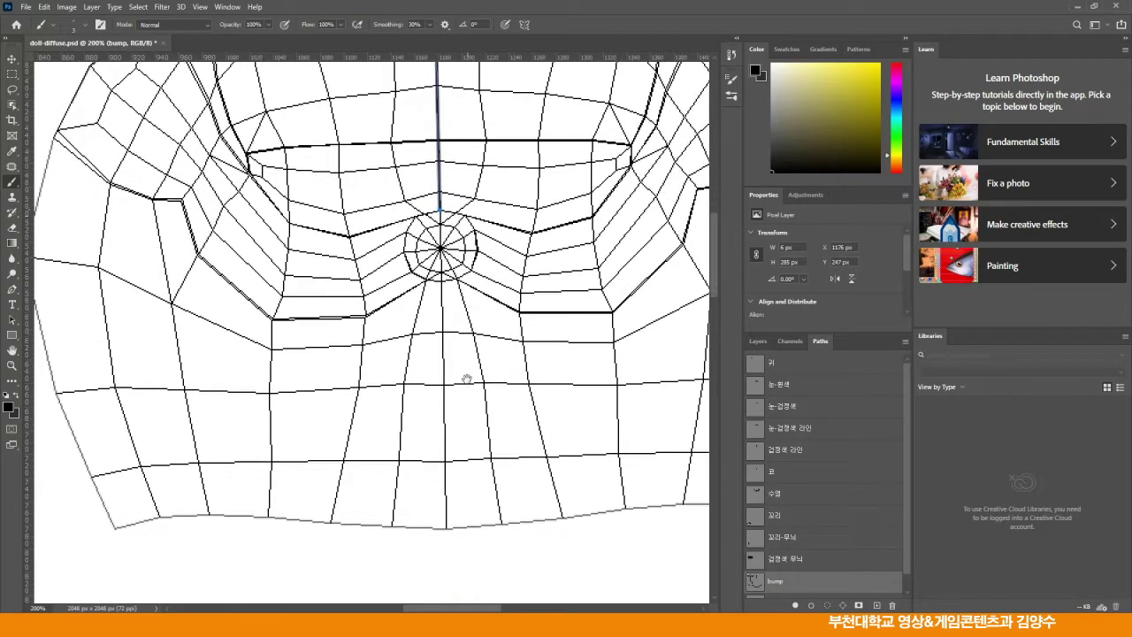
left_click(12, 289)
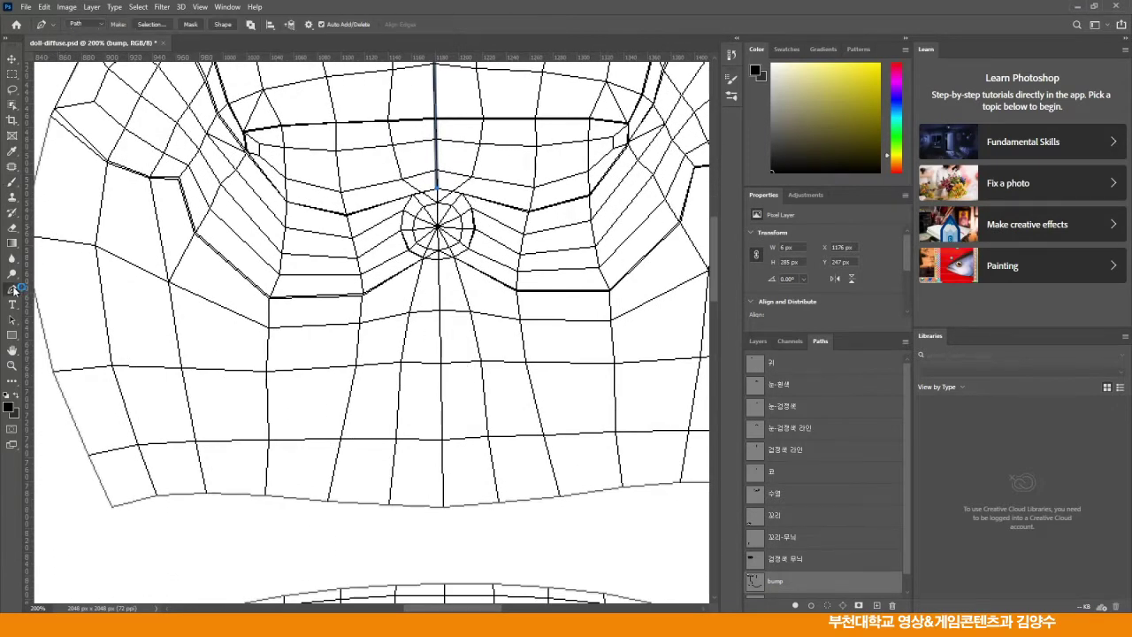
left_click(438, 258)
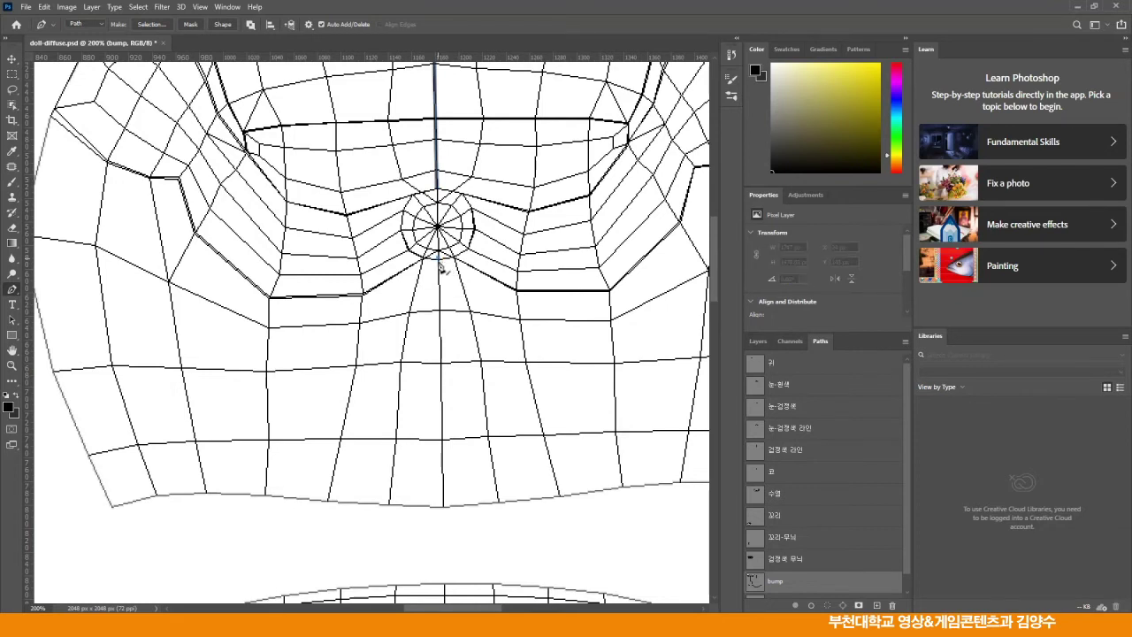
left_click(443, 510)
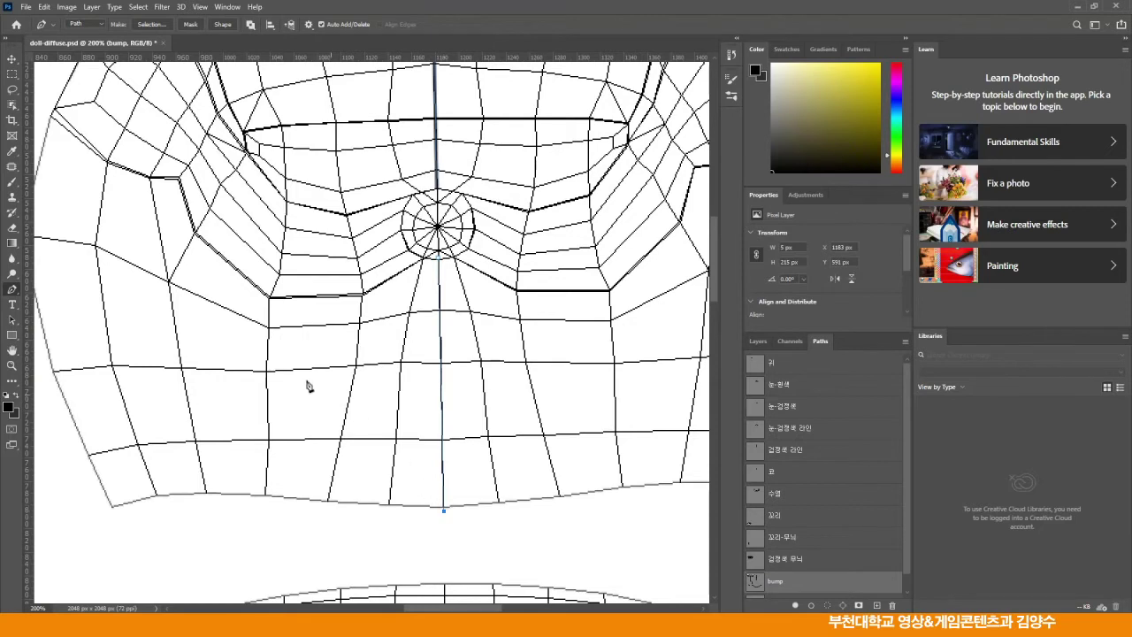
left_click(12, 181)
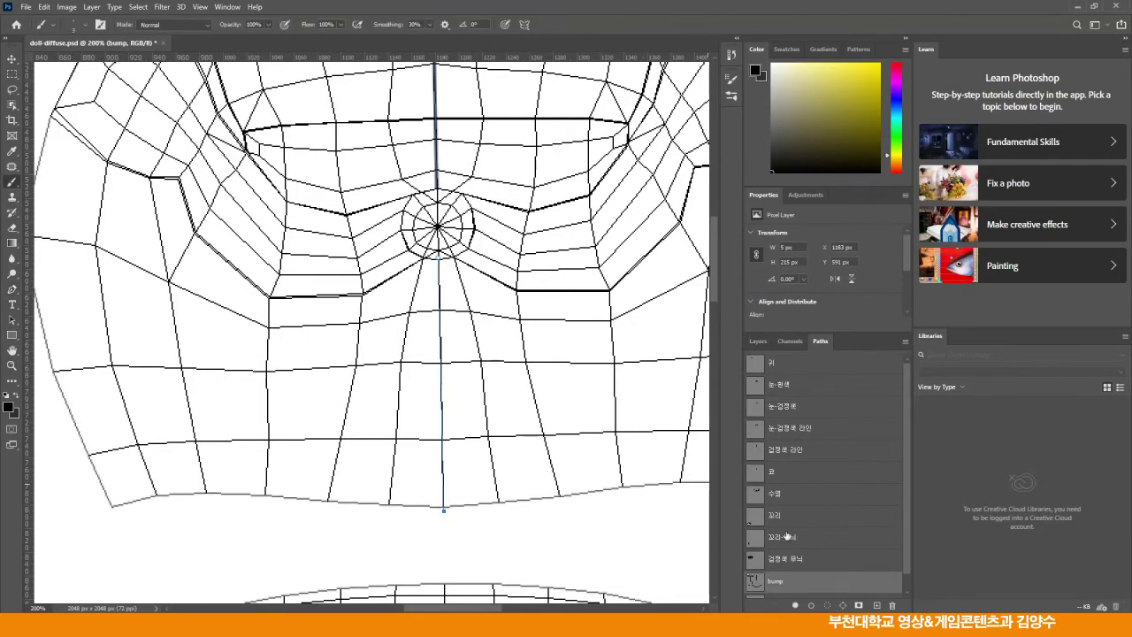
left_click(811, 606)
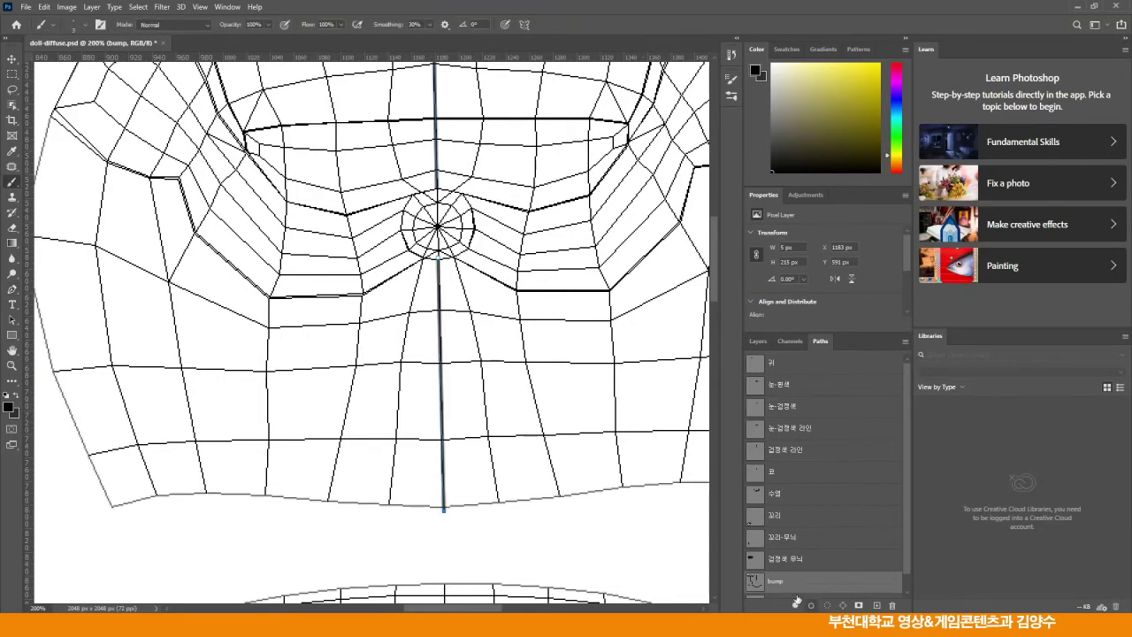
- Draw a straight vertical Pen path down the wide body piece's centre line, slightly past its upper and lower edges, and stroke it
scroll(514, 461, "down", 10)
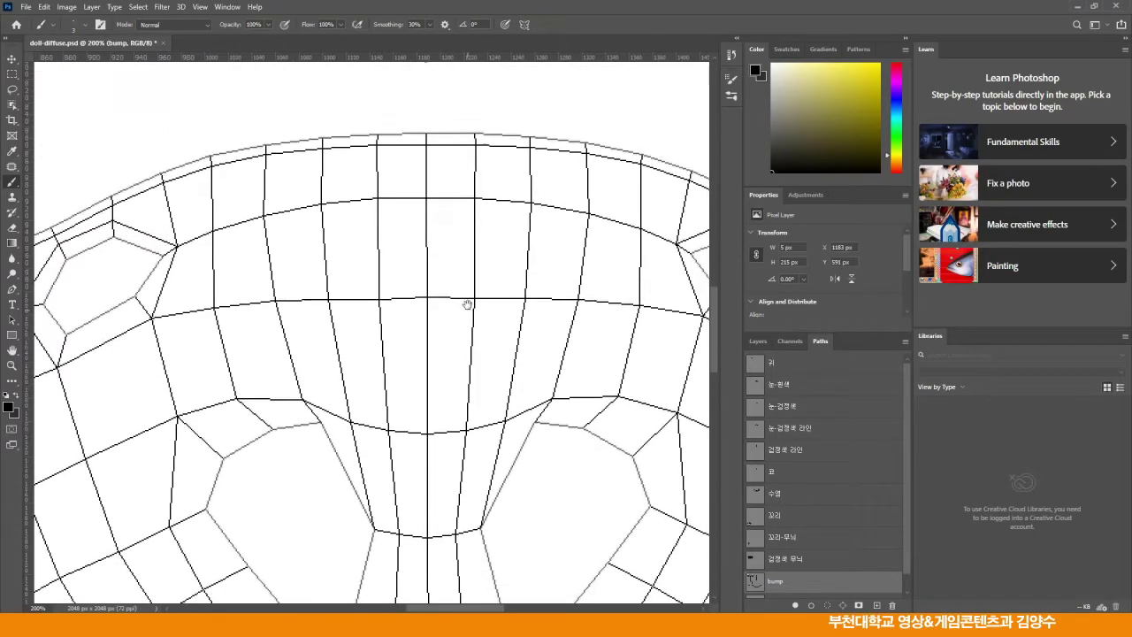
left_click_drag(456, 396, 455, 355)
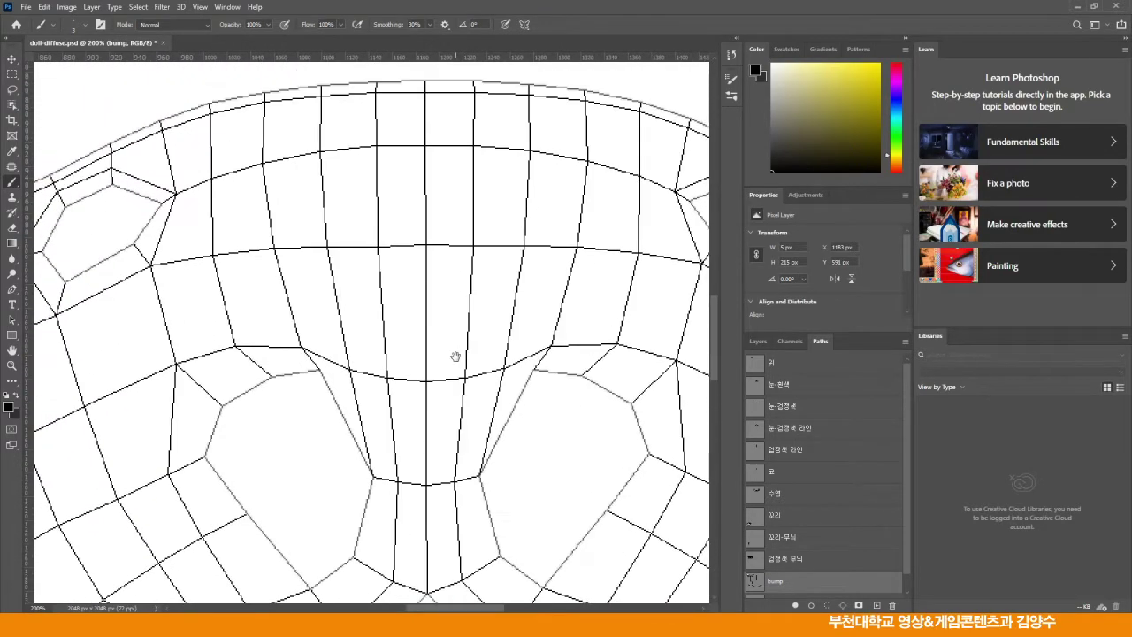
key("ctrl+minus")
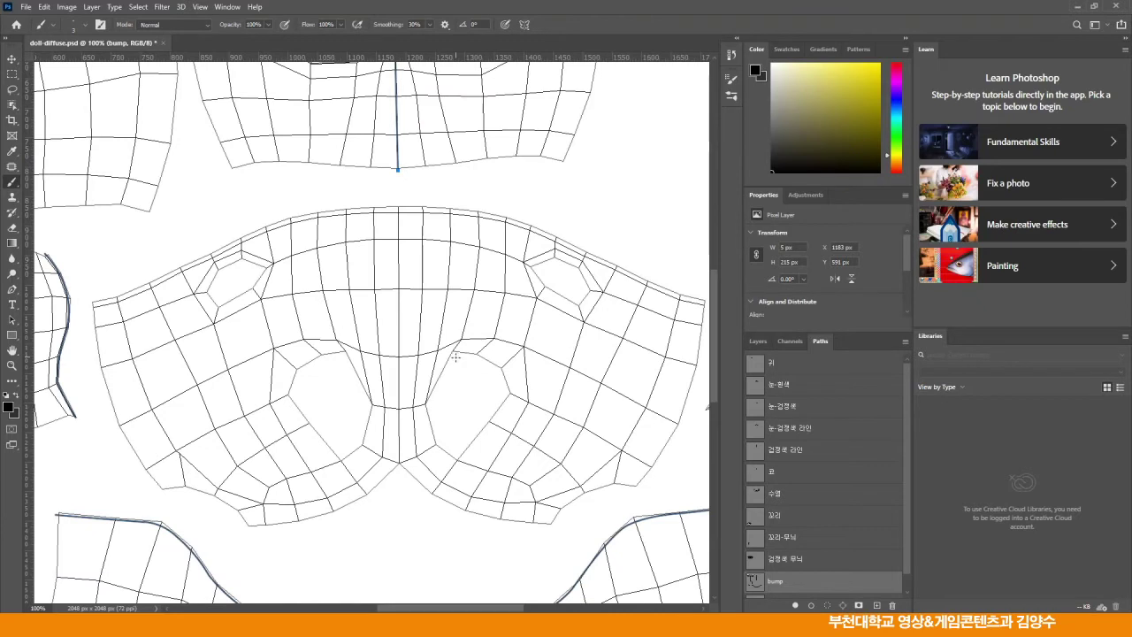
left_click(12, 289)
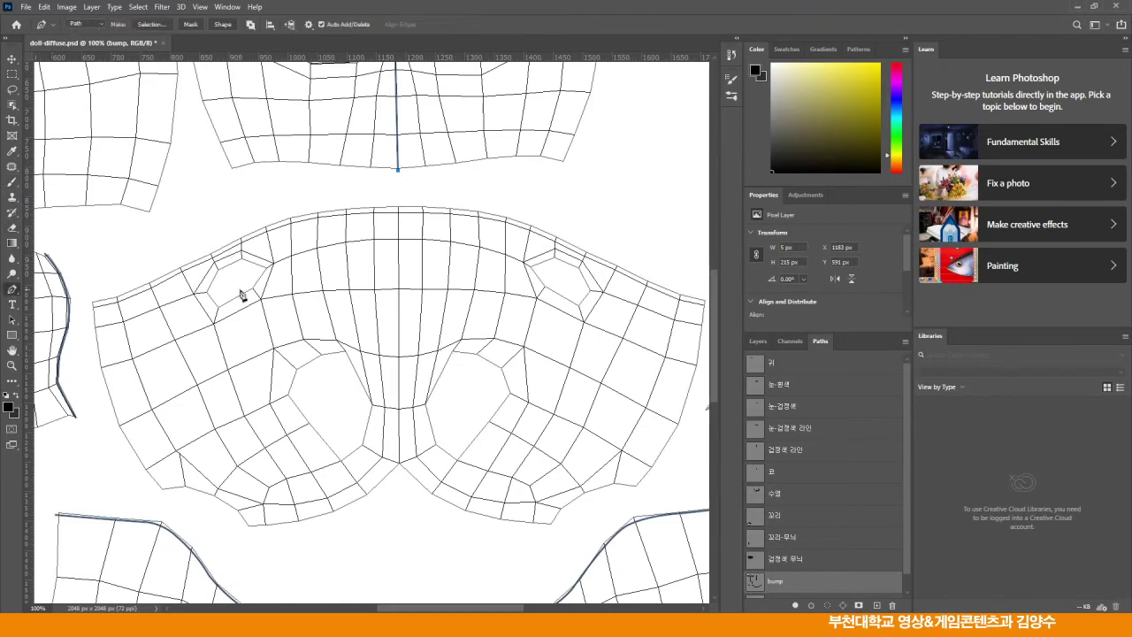
key("Escape")
left_click(397, 204)
left_click(398, 469)
left_click_drag(398, 203, 399, 196)
left_click(15, 184)
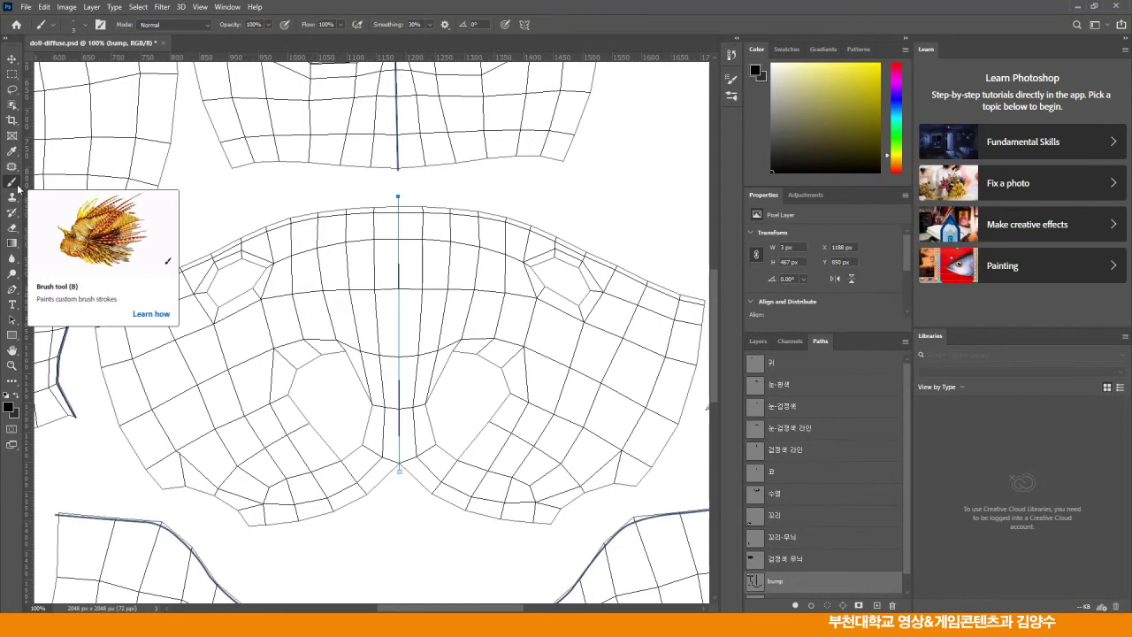
left_click(811, 606)
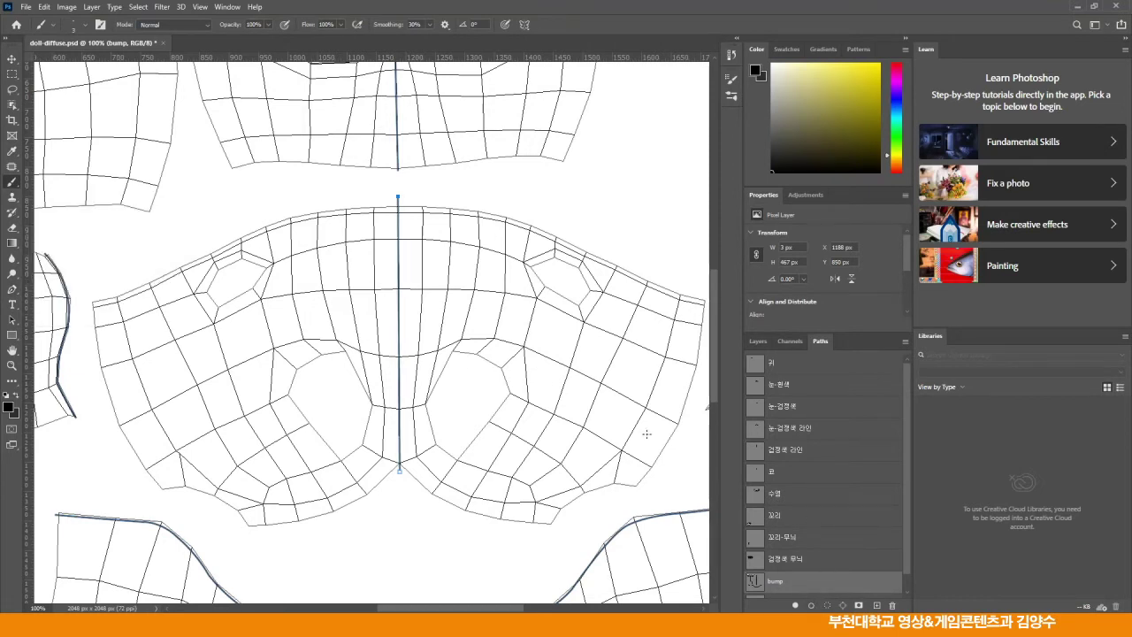
- Draw a slightly curved Pen path about 100 px wide across the bridge between the body piece's two large openings and stroke it
left_click(13, 290)
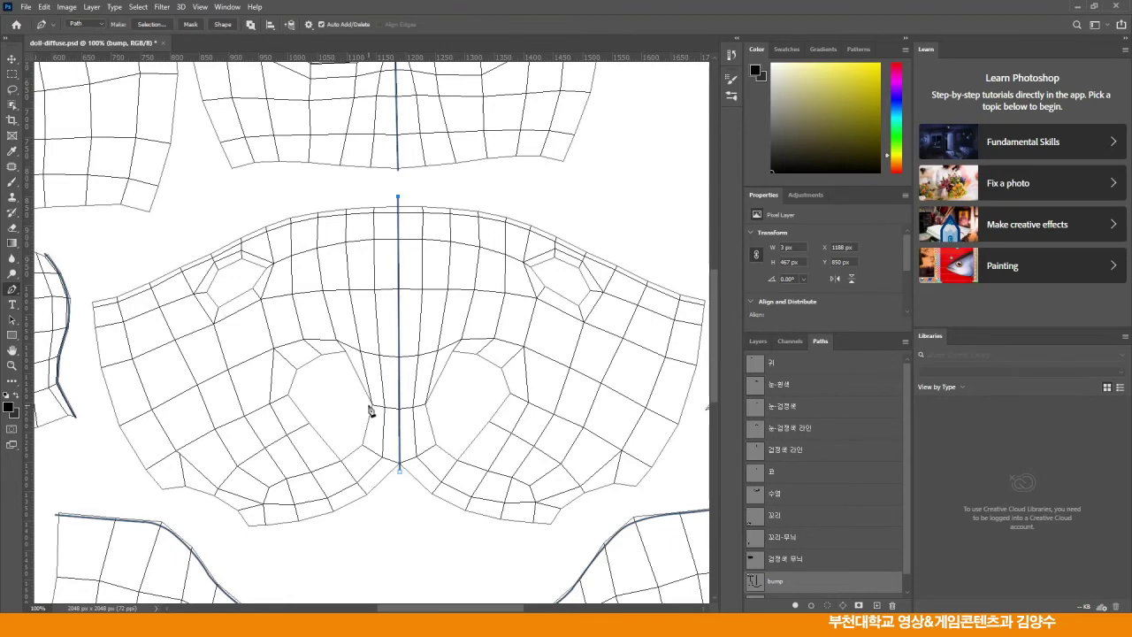
scroll(370, 409, "up", 1)
left_click_drag(400, 434, 375, 306)
left_click(304, 352, "ctrl")
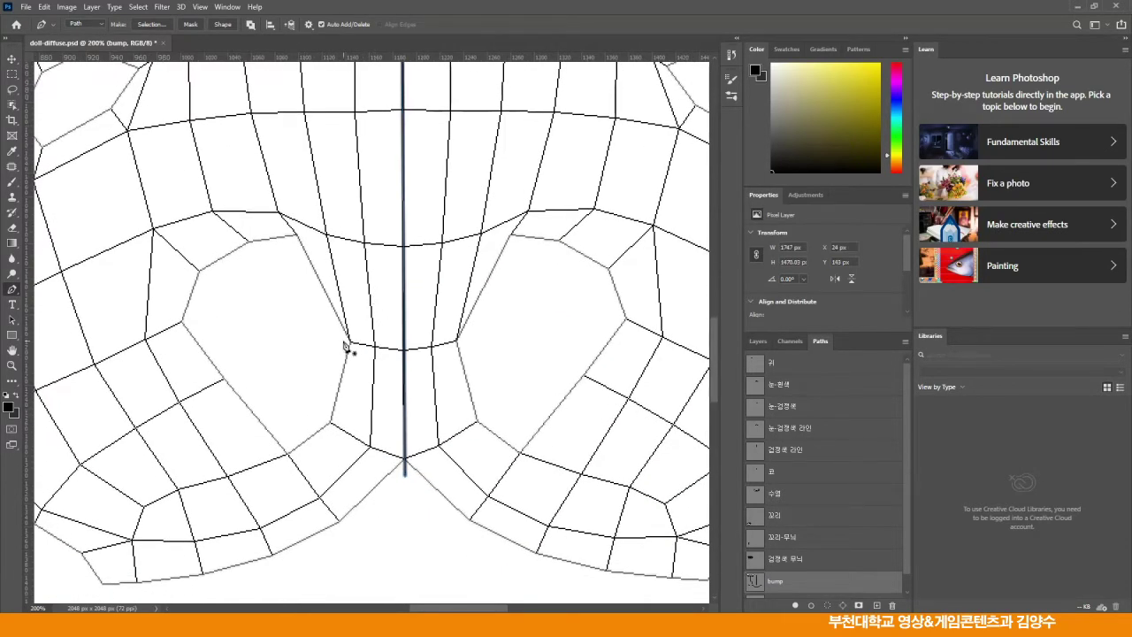
left_click(348, 343)
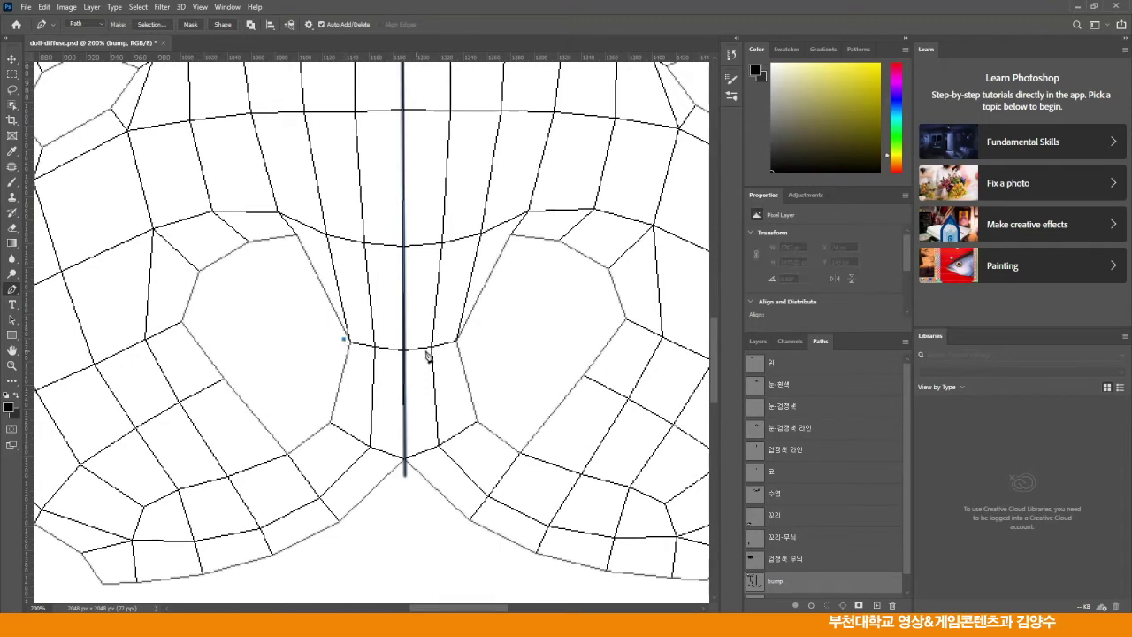
left_click_drag(459, 340, 533, 317)
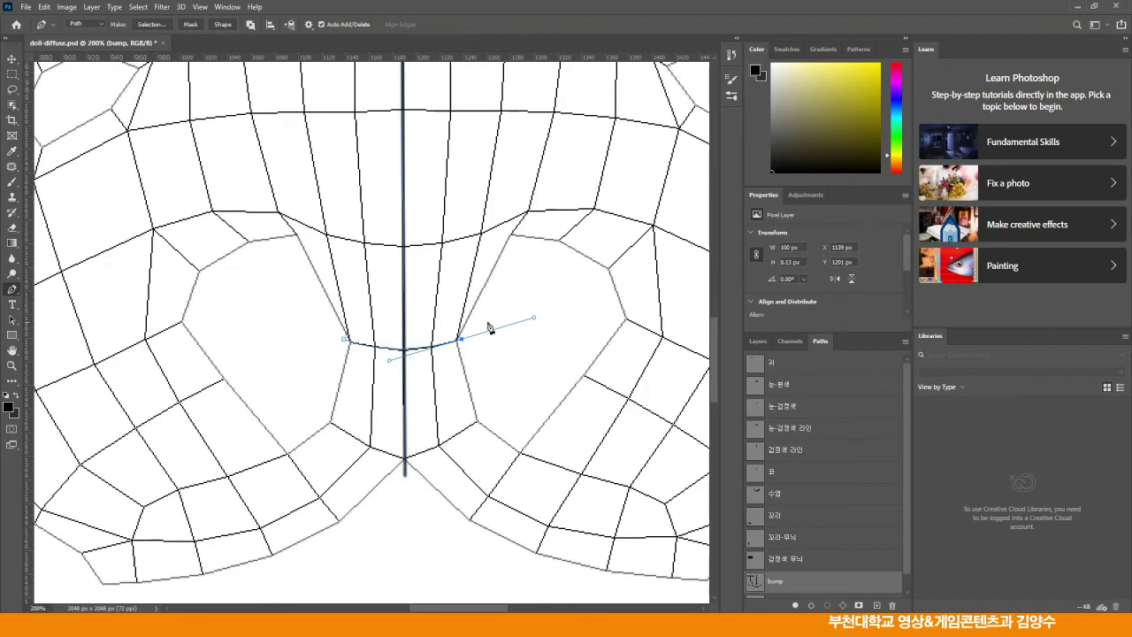
left_click(12, 184)
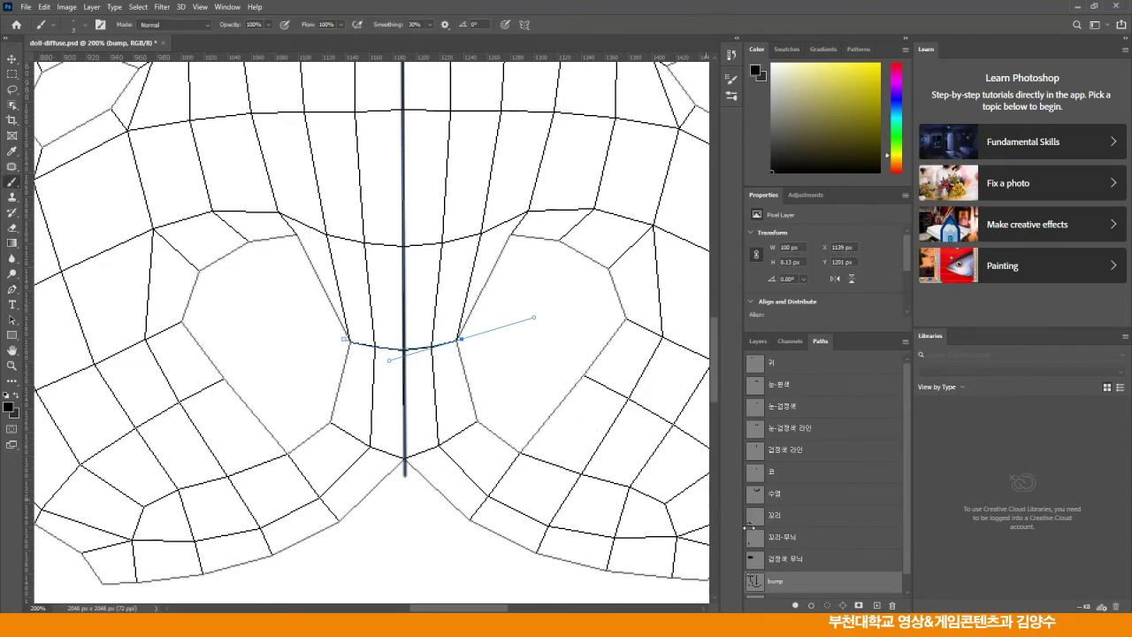
left_click(810, 605)
- Hide the wire layer so only the seam lines of the bump layer show over the white background
key("p")
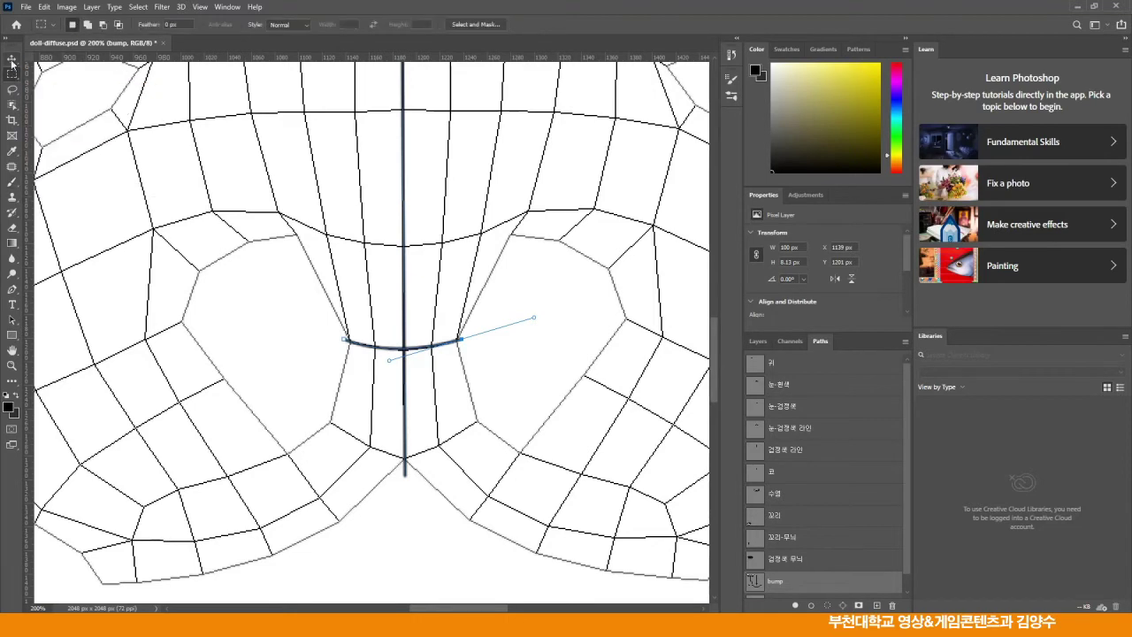
double_click(11, 351)
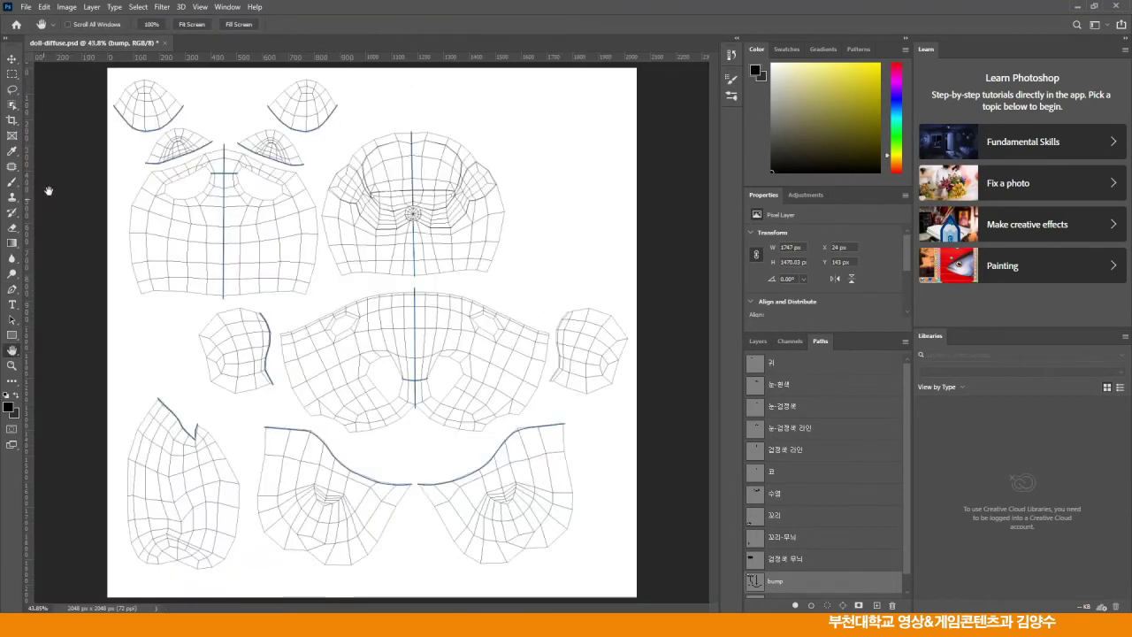
left_click(10, 59)
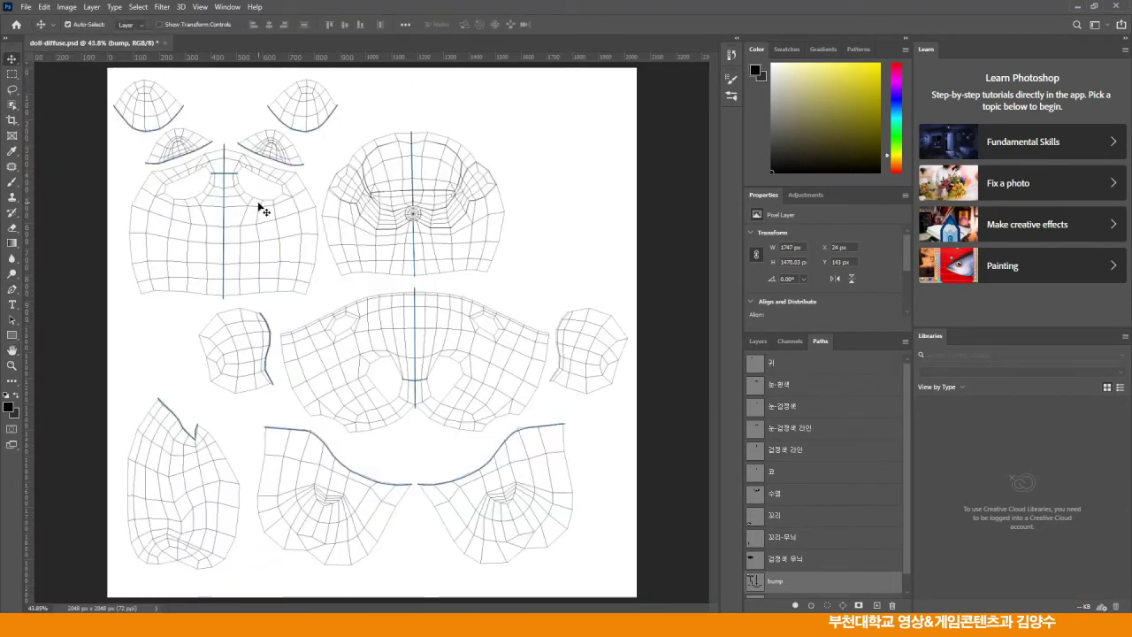
left_click(758, 342)
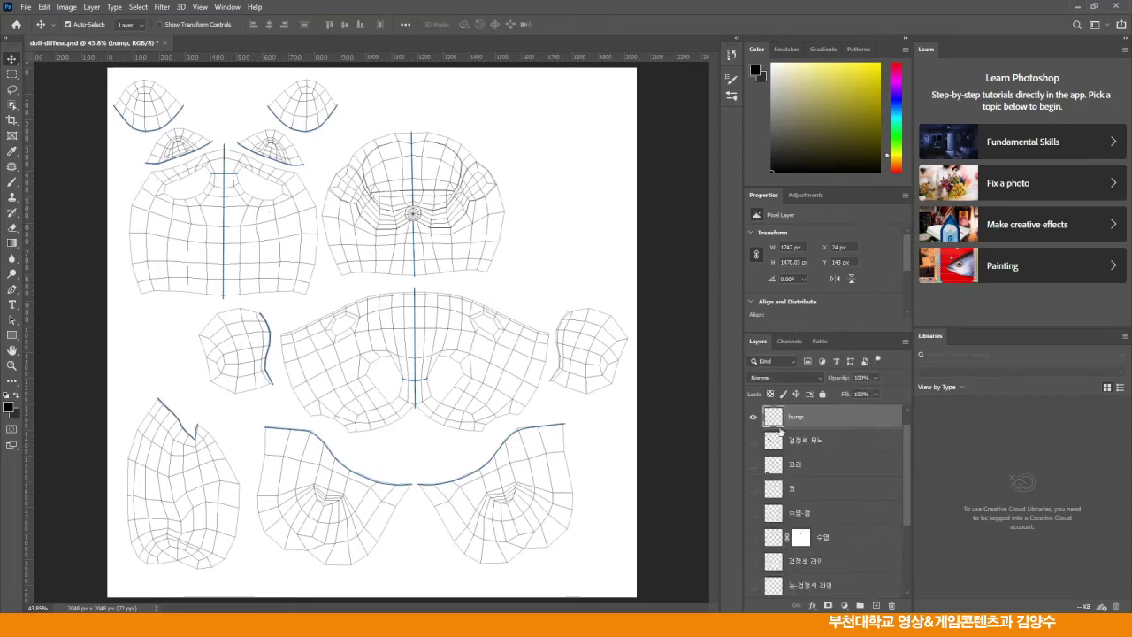
scroll(907, 458, "up", 1)
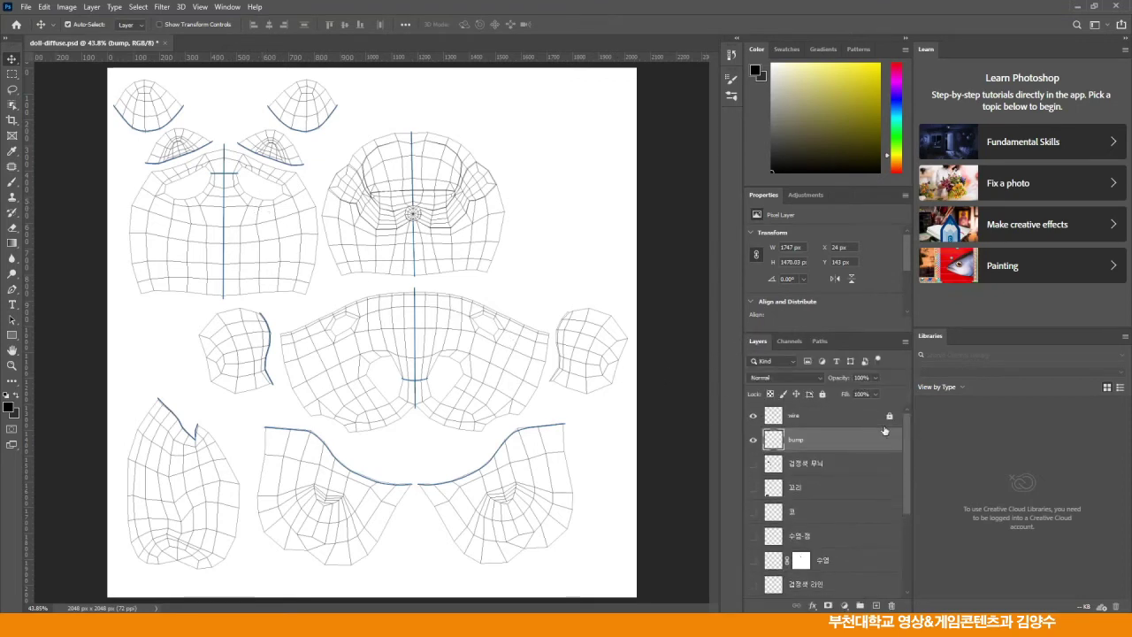
left_click(753, 416)
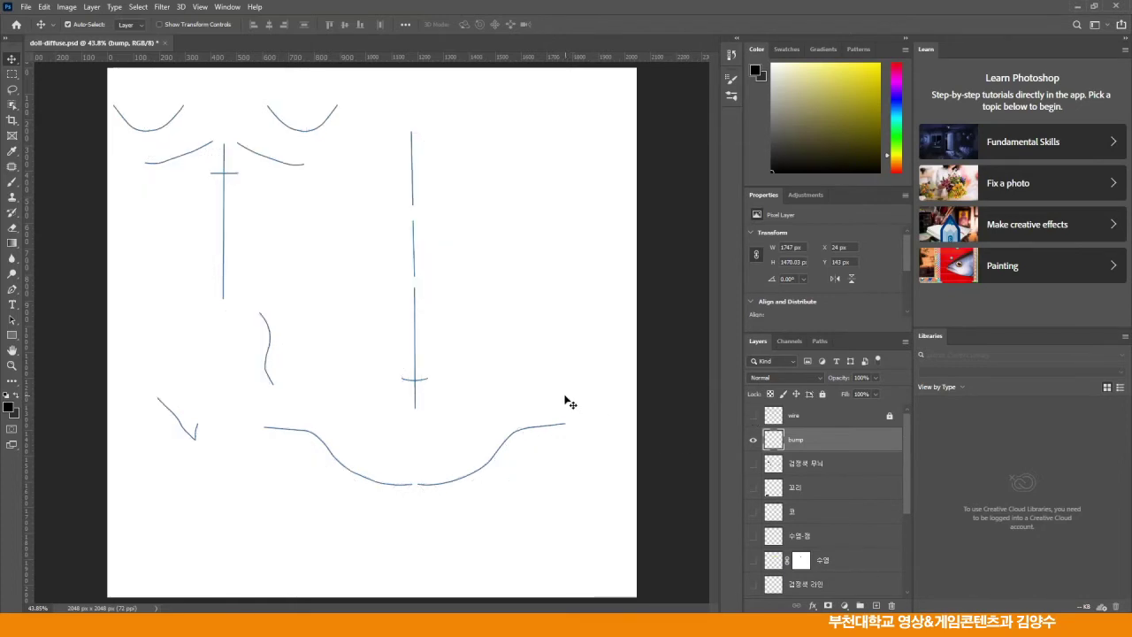
- Examine the stroked seam lines across the whole texture at 100% zoom
left_click(12, 351)
key("ctrl+1")
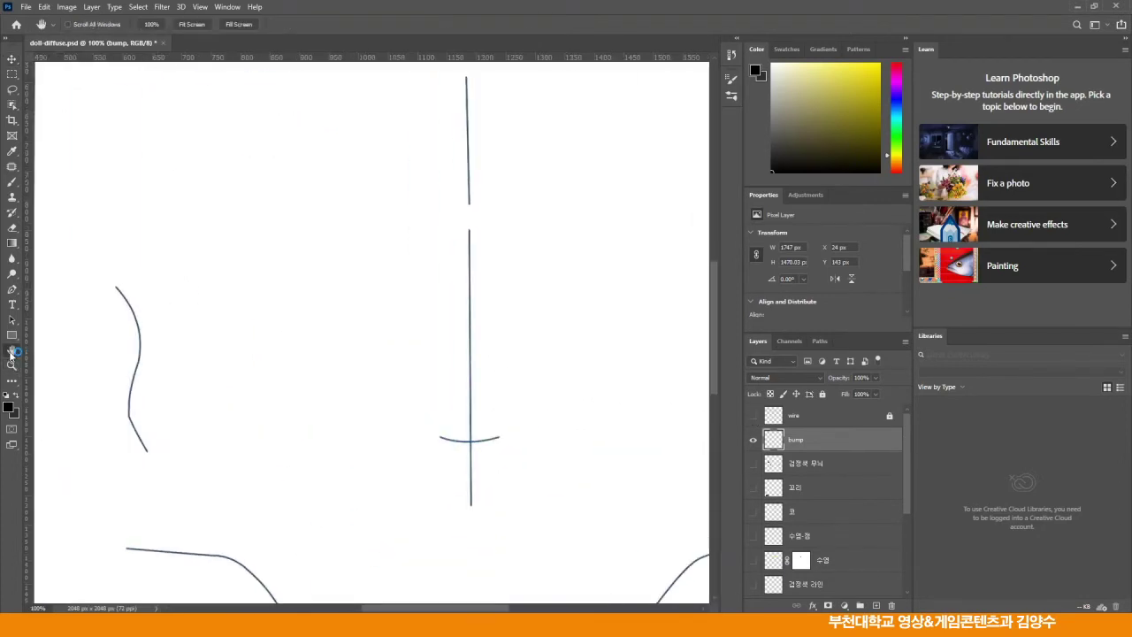
left_click_drag(394, 369, 384, 498)
left_click_drag(307, 326, 407, 412)
left_click_drag(230, 353, 419, 351)
left_click_drag(302, 315, 387, 463)
left_click_drag(401, 412, 472, 471)
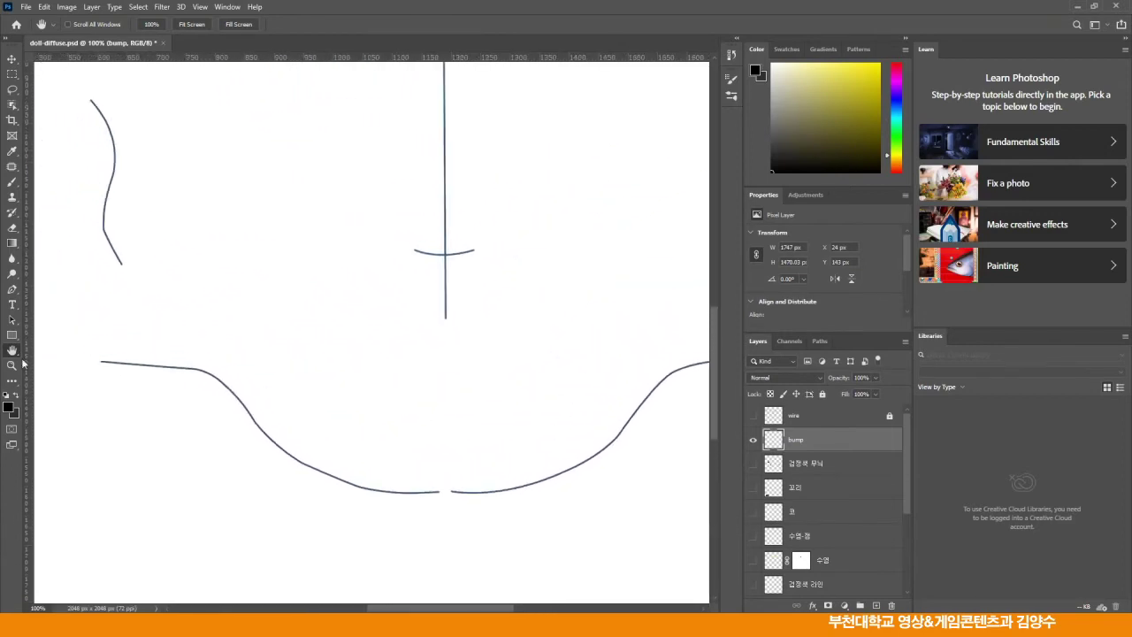
scroll(344, 332, "down", 4)
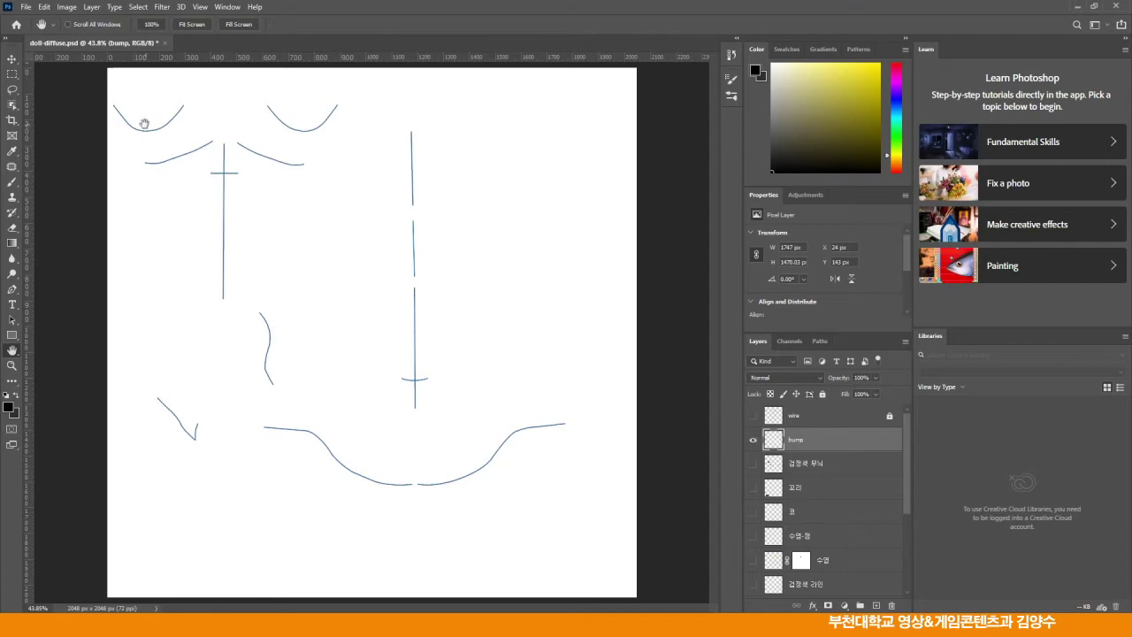
- Save the seam-line image on the computer as doll-bump in JPEG format at Maximum quality 12 with Progressive format
left_click(26, 6)
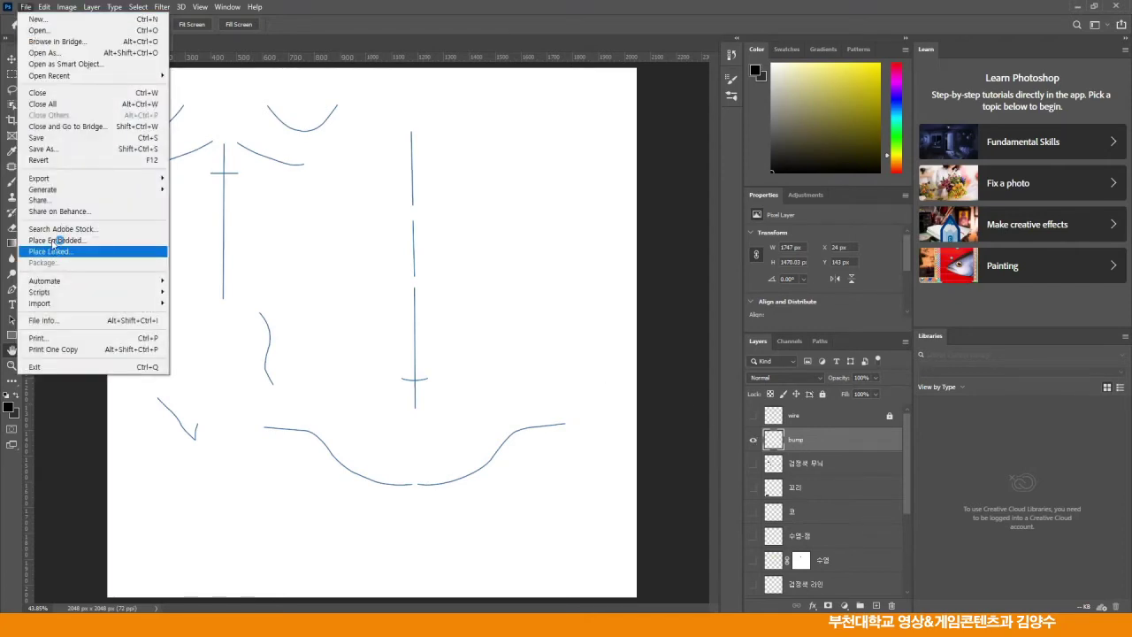
left_click(44, 148)
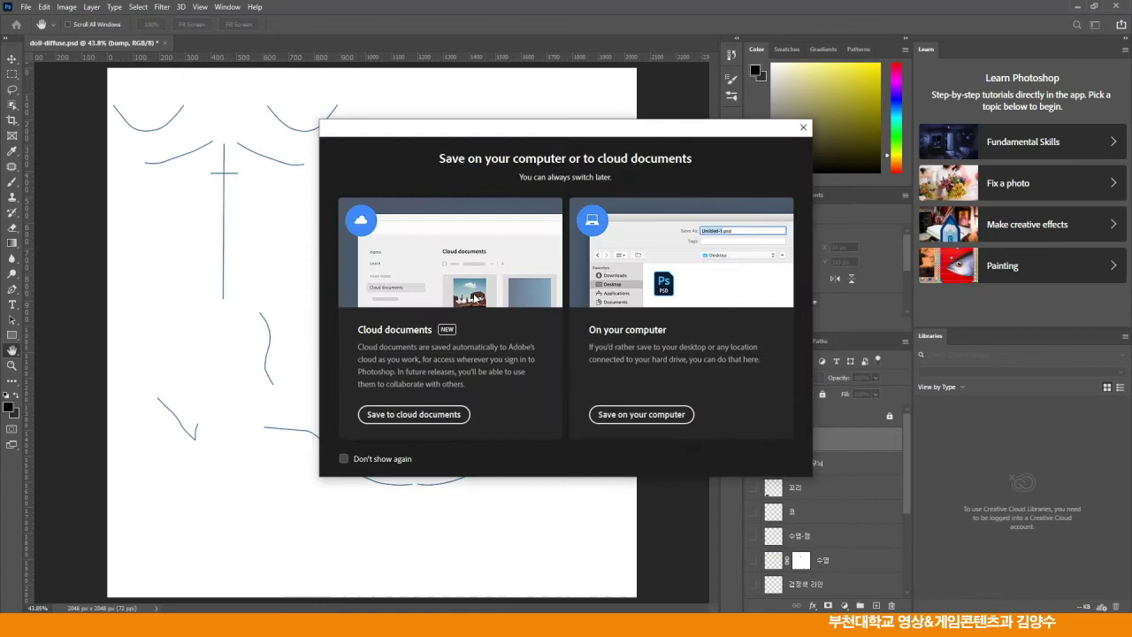
left_click(633, 413)
double_click(243, 460)
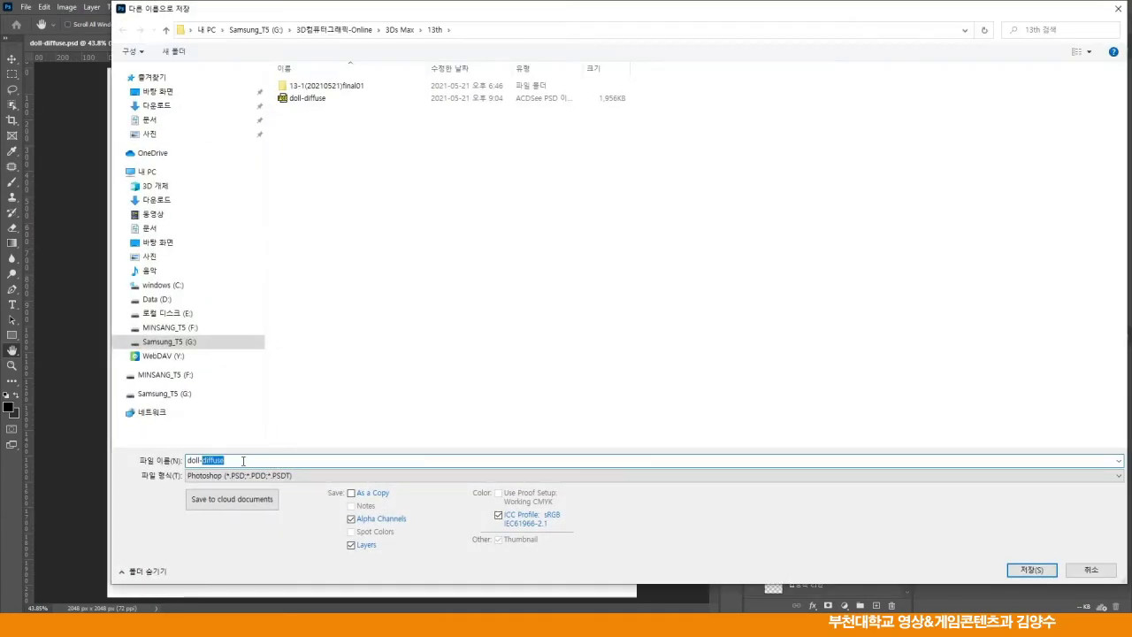
type("bump")
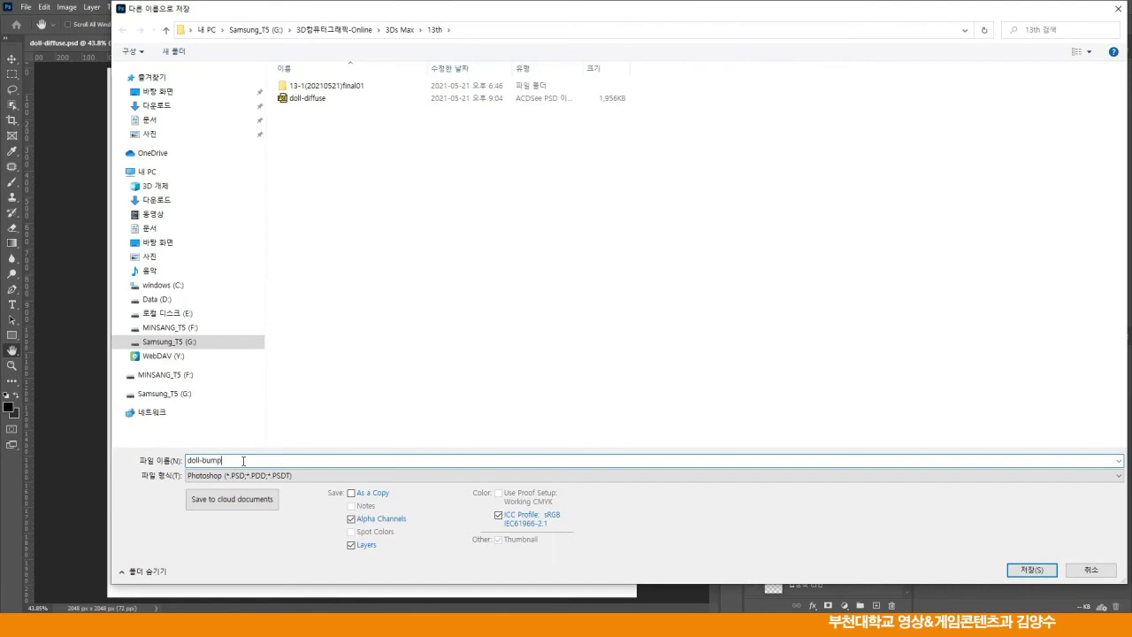
left_click(380, 475)
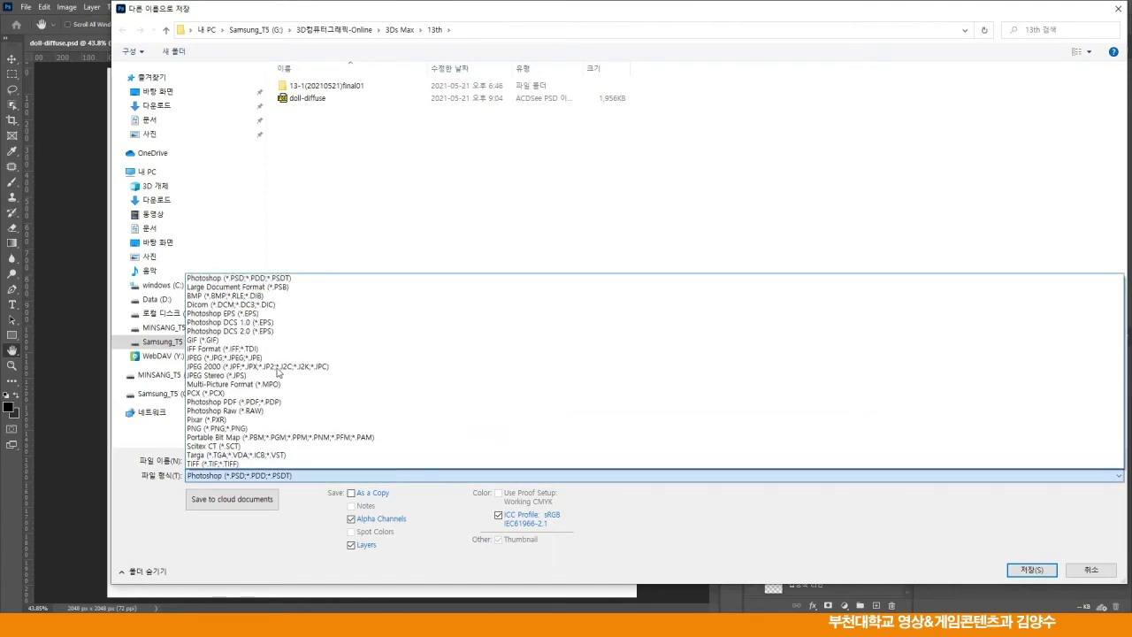
left_click(232, 358)
left_click(1029, 570)
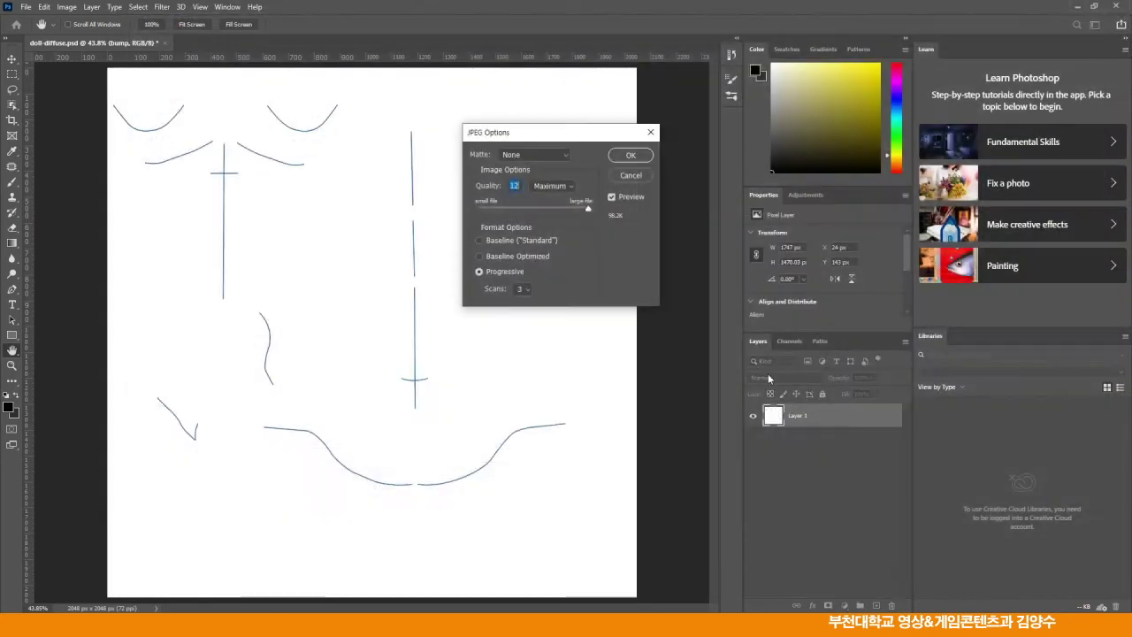
left_click(628, 158)
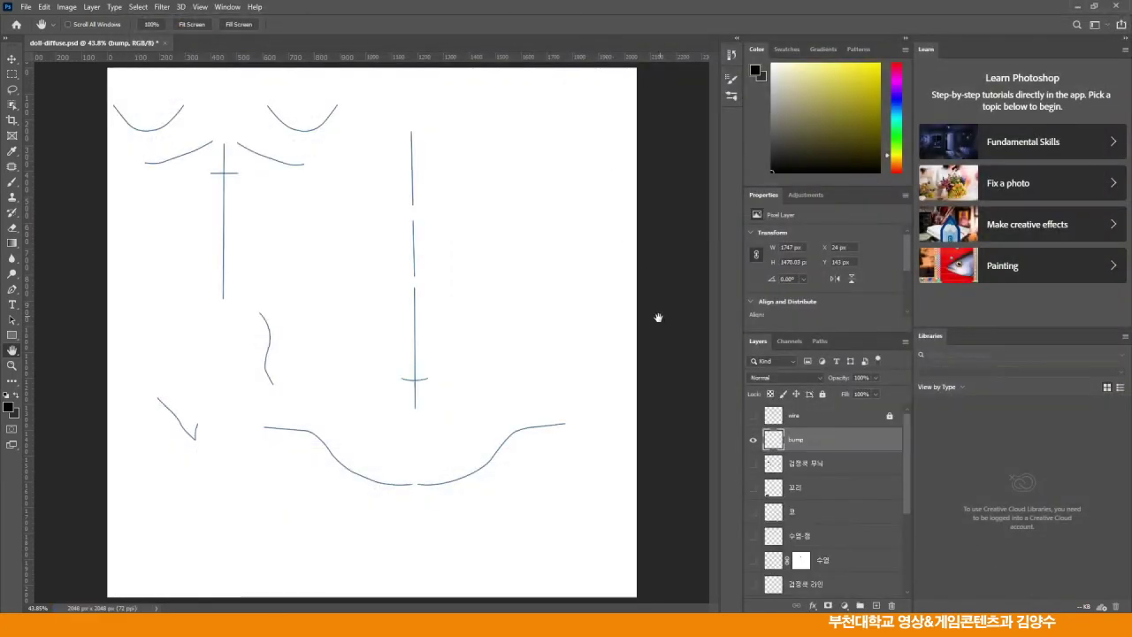
- Hide the bump layer and show all the diffuse texture layers from 검정색 무늬 down to the 노랑 layer
left_click(753, 442)
left_click_drag(752, 466, 752, 514)
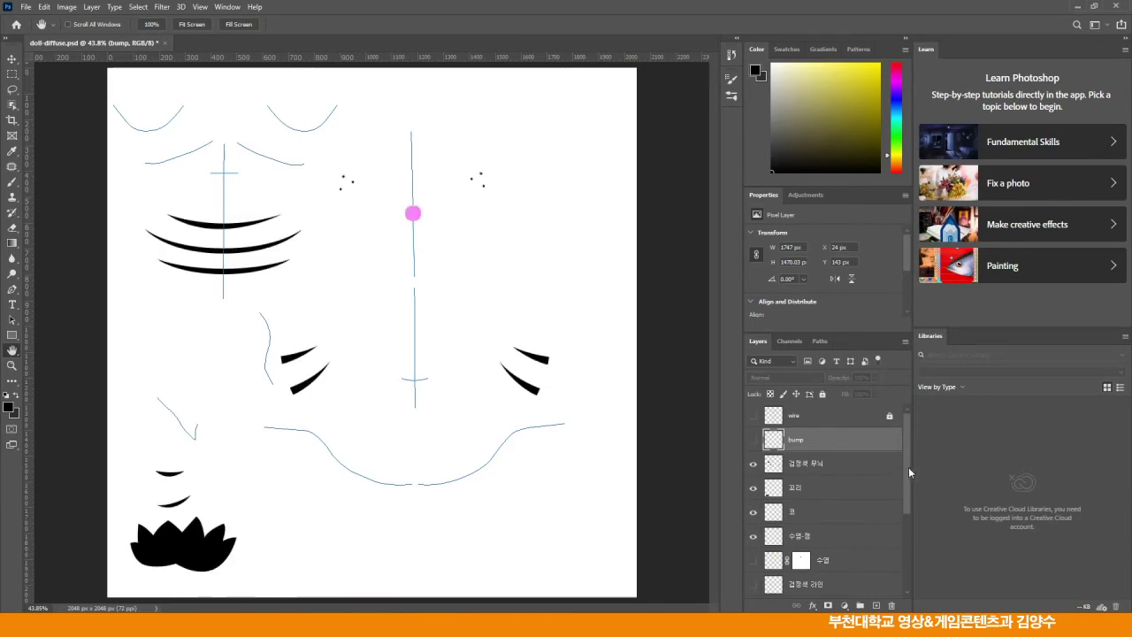
left_click_drag(909, 467, 910, 514)
left_click_drag(753, 491, 752, 570)
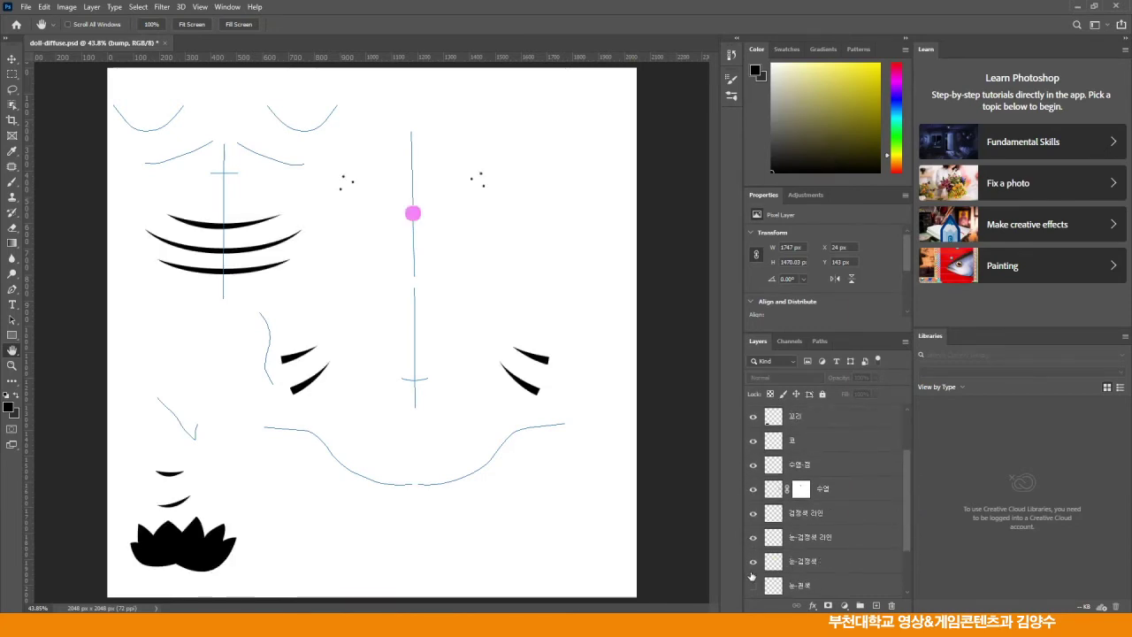
left_click_drag(909, 493, 911, 548)
left_click_drag(756, 515, 752, 546)
left_click(753, 564)
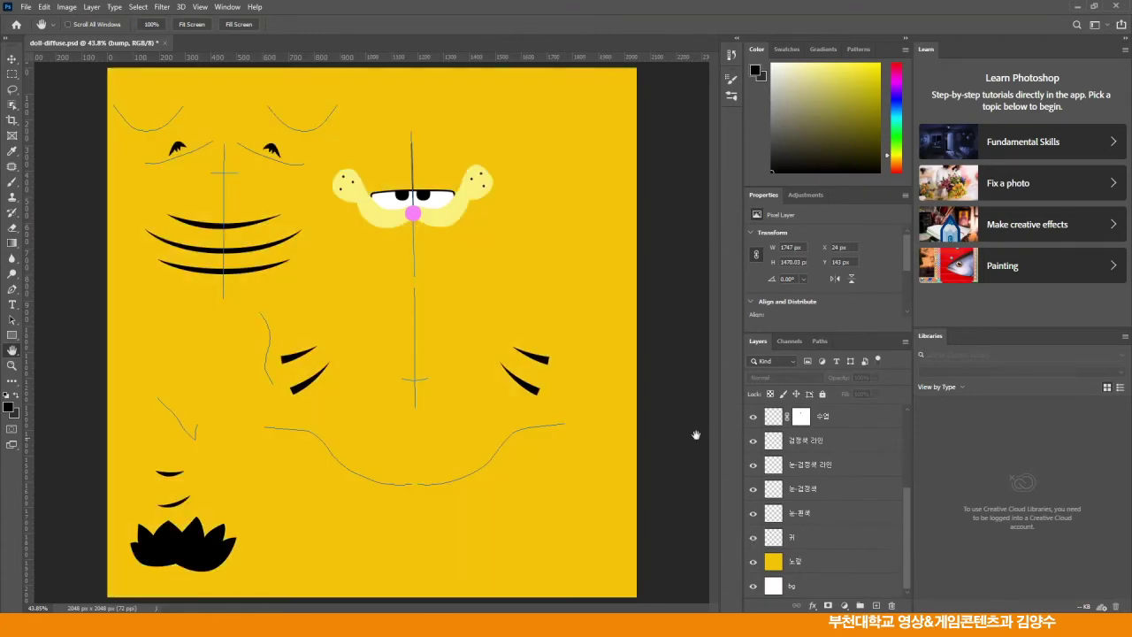
left_click_drag(909, 516, 906, 429)
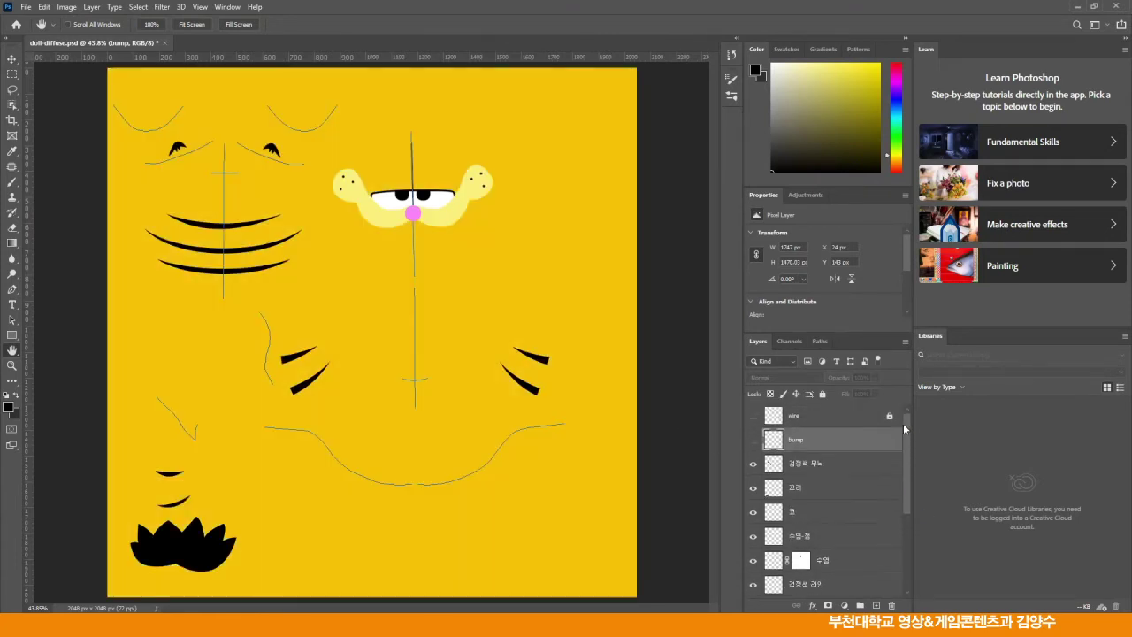
- Make the work path active instead of the bump path and select the 검정색 무늬 layer
left_click(820, 341)
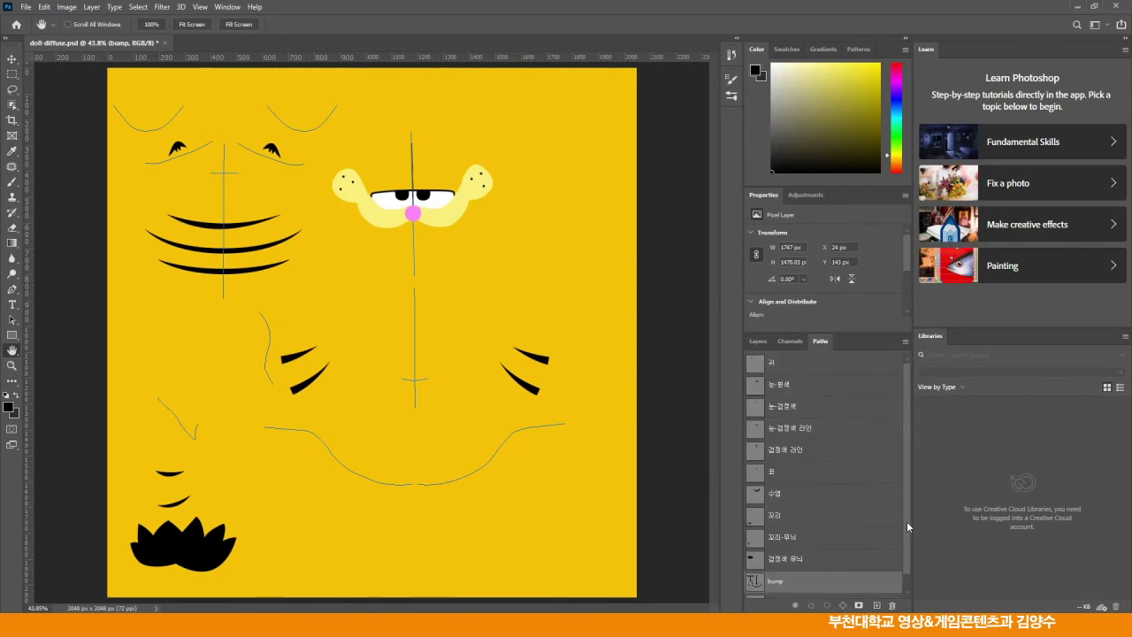
scroll(906, 520, "down", 1)
left_click(865, 591)
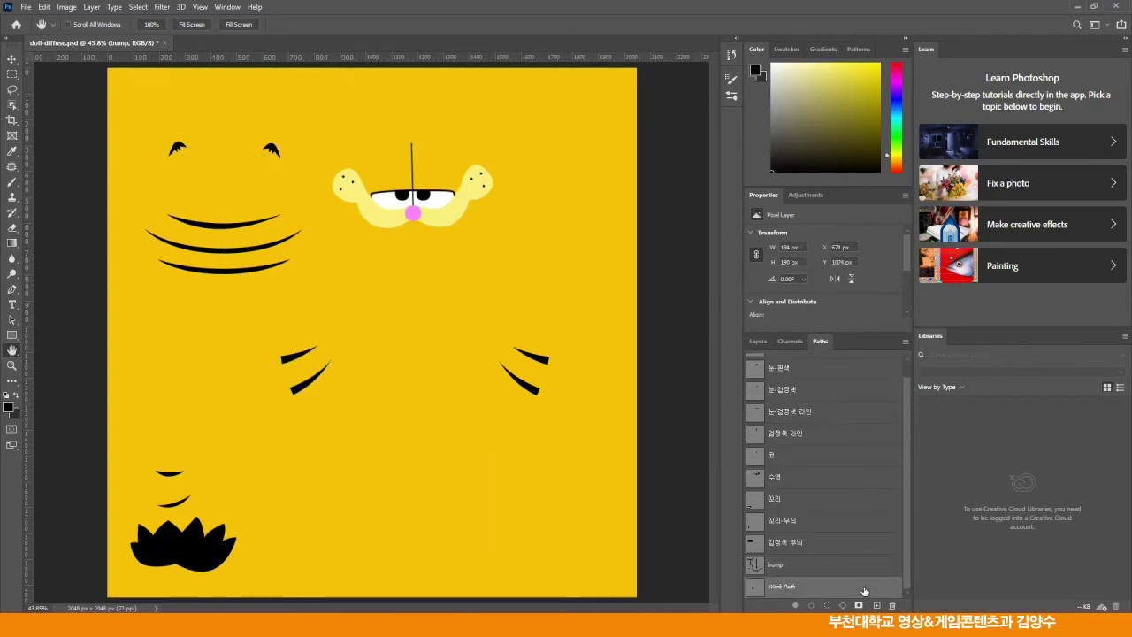
scroll(907, 498, "up", 1)
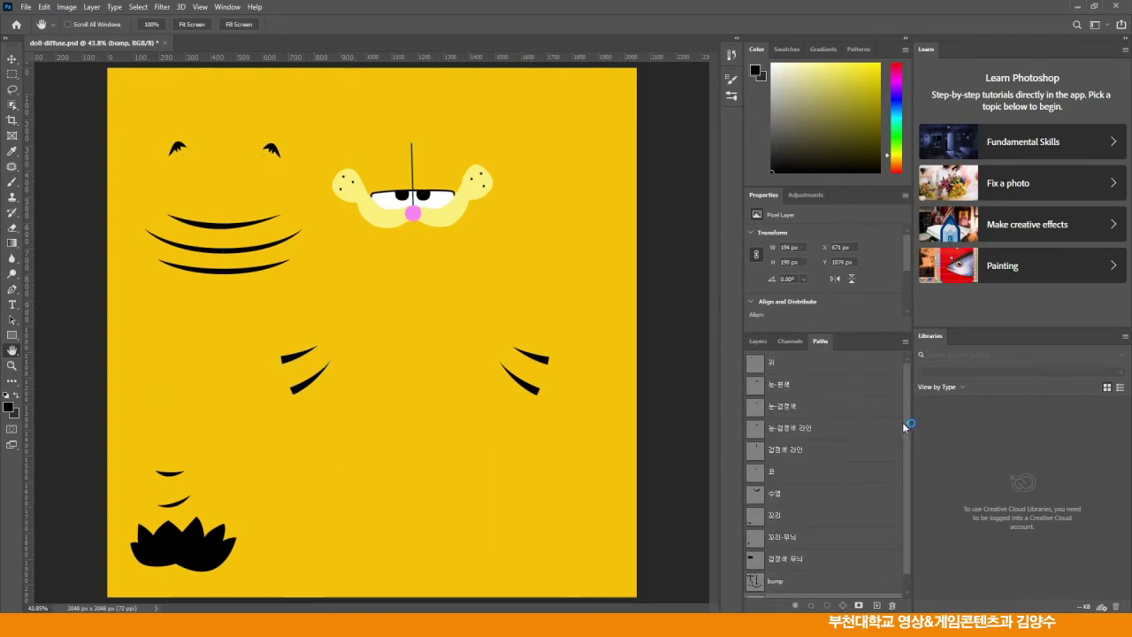
left_click(757, 342)
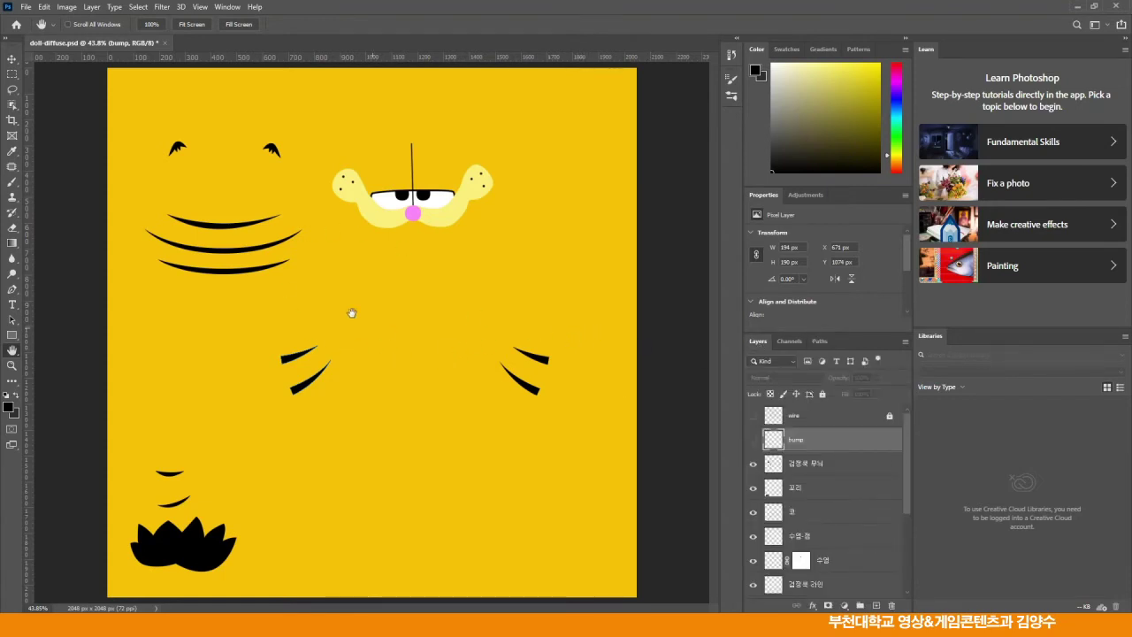
left_click(796, 463)
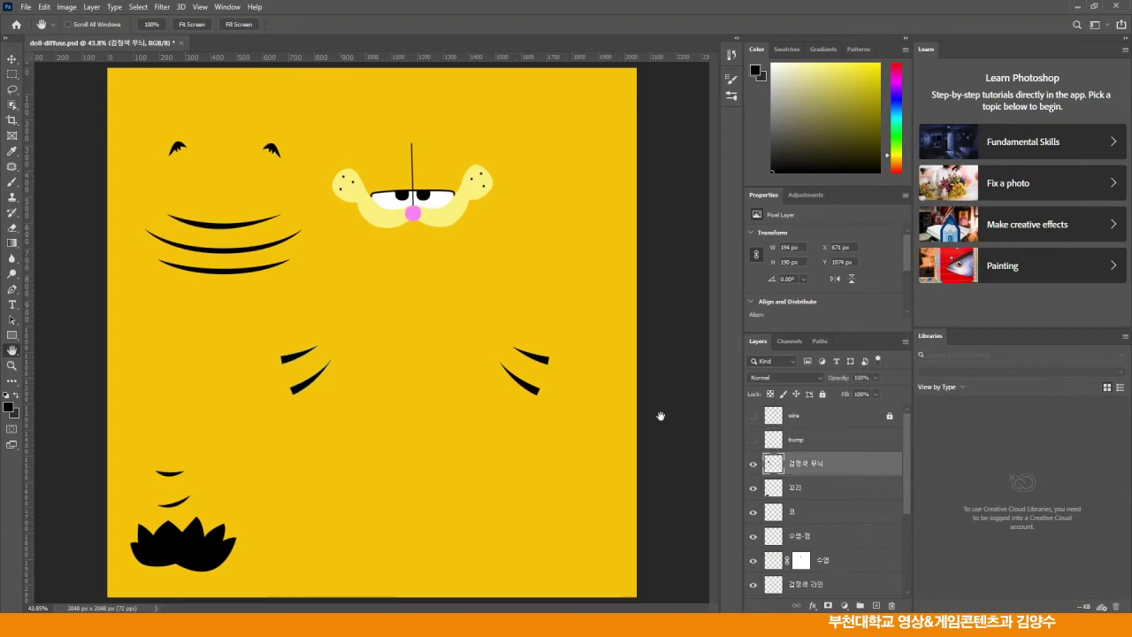
- Save the diffuse texture on the computer as doll-diffuse in JPEG format and save the PSD document as well
left_click(26, 6)
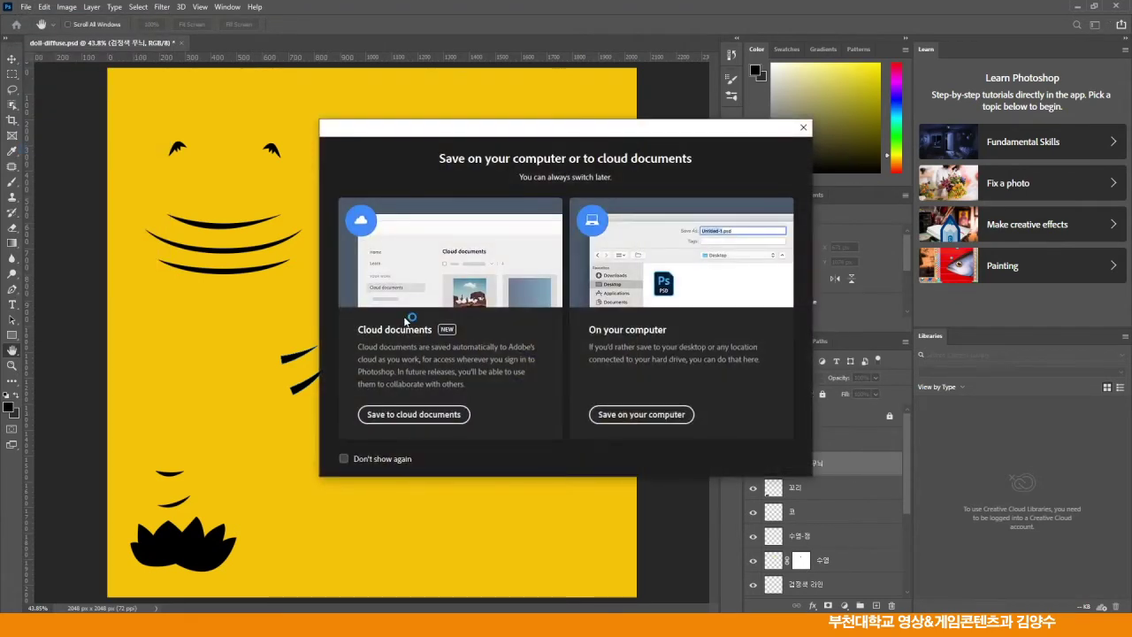
left_click(616, 416)
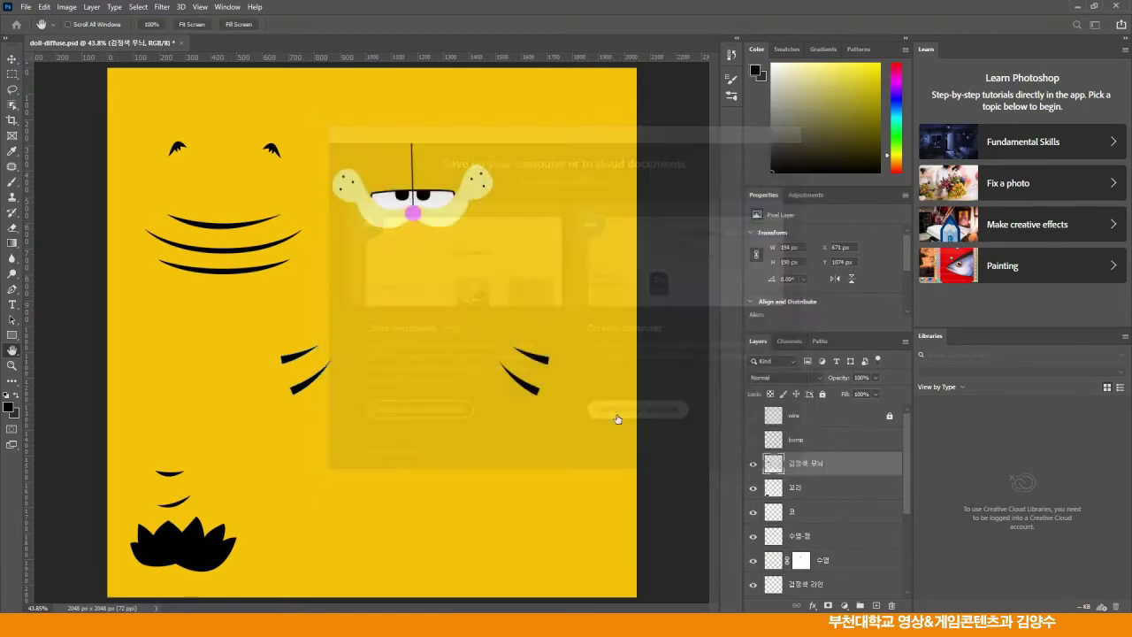
left_click(255, 475)
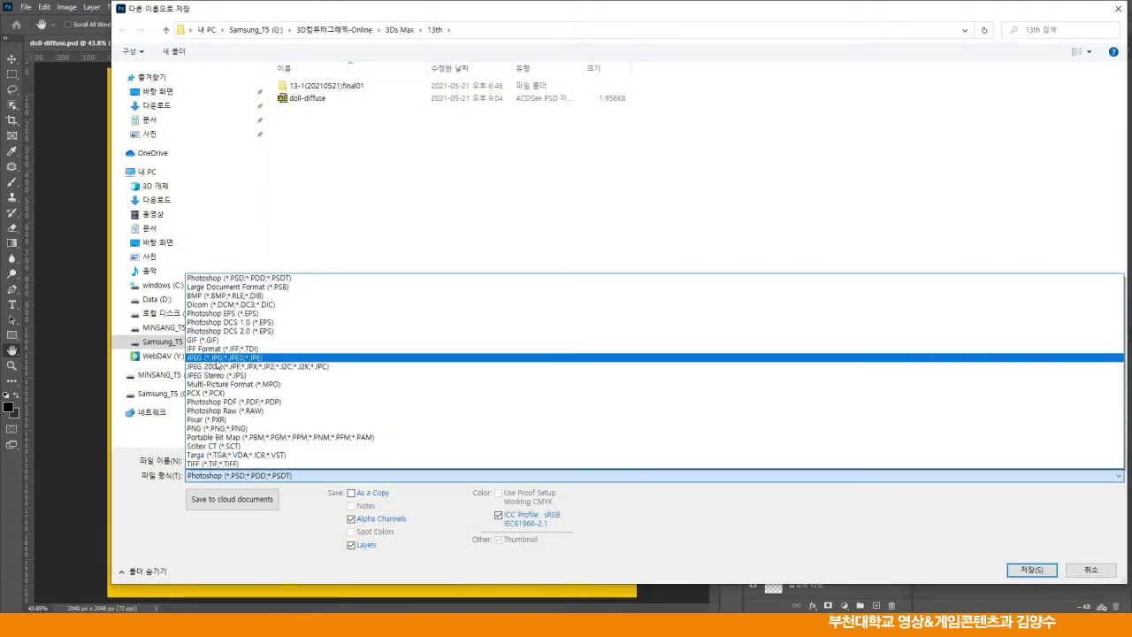
left_click(224, 358)
left_click(1030, 570)
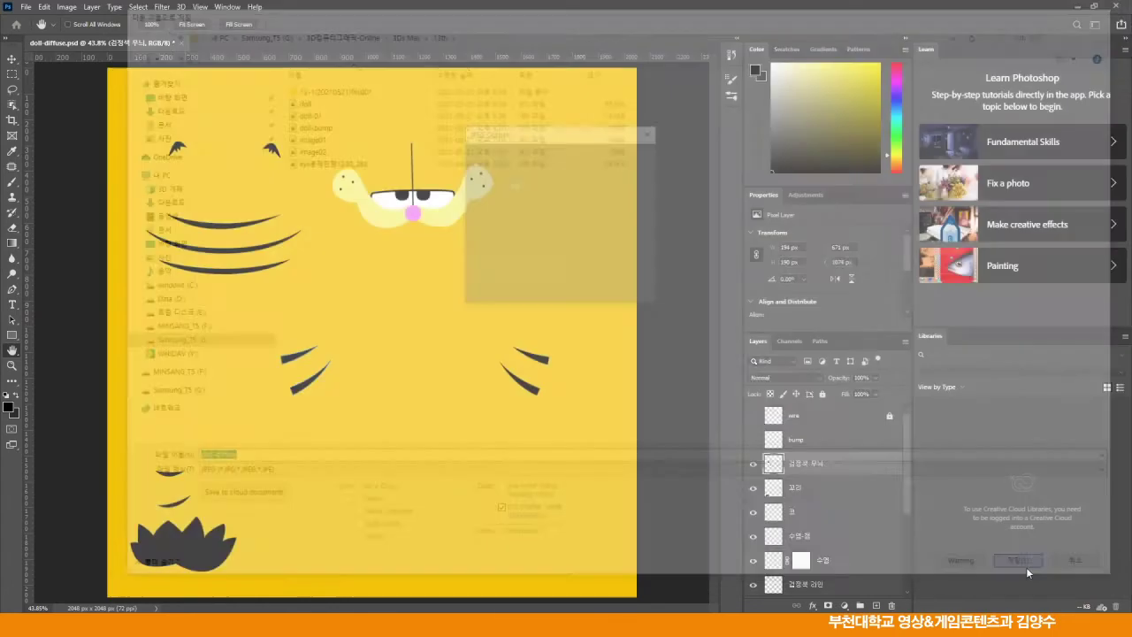
left_click(629, 156)
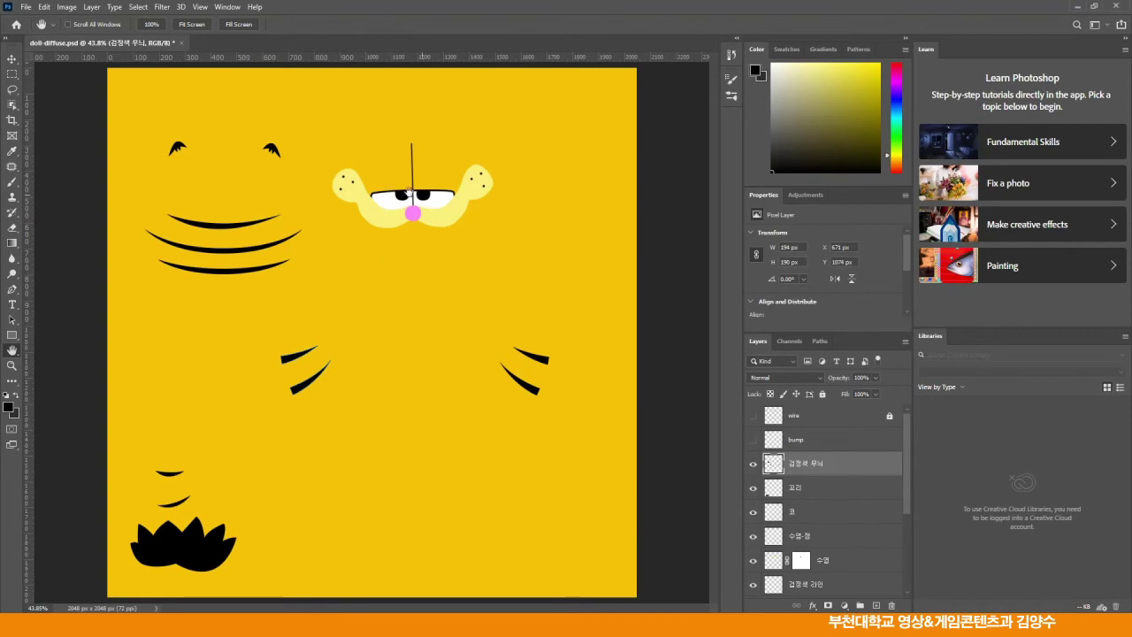
left_click(26, 7)
left_click(37, 139)
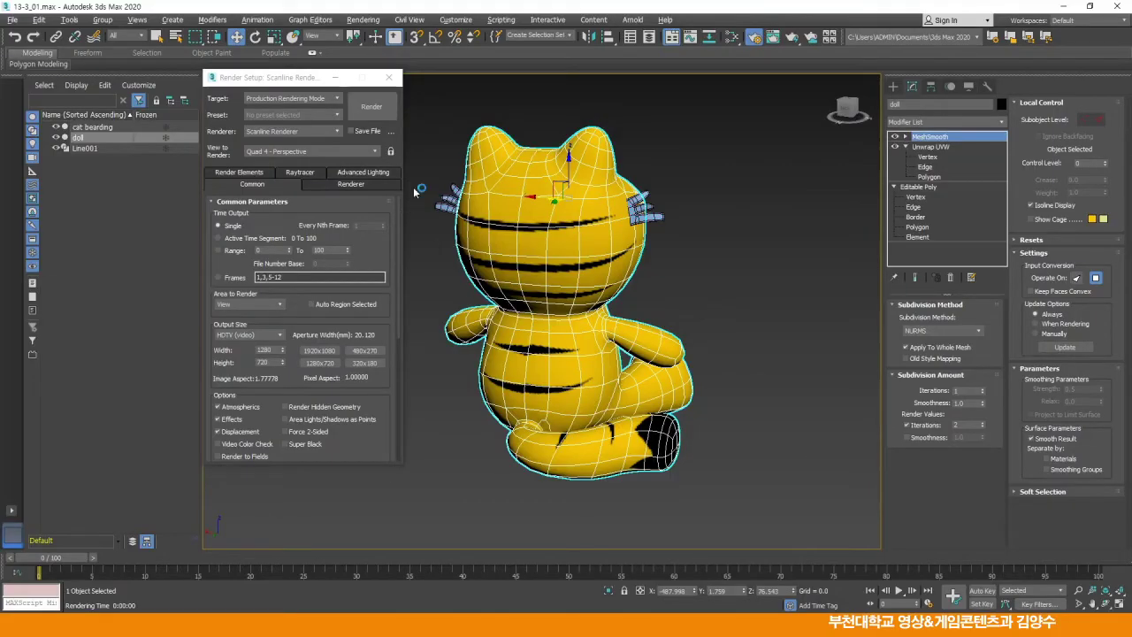
- Switch to 3ds Max and render the doll's Perspective view from the side to examine the stripes
left_click(388, 76)
left_click_drag(691, 303, 554, 299)
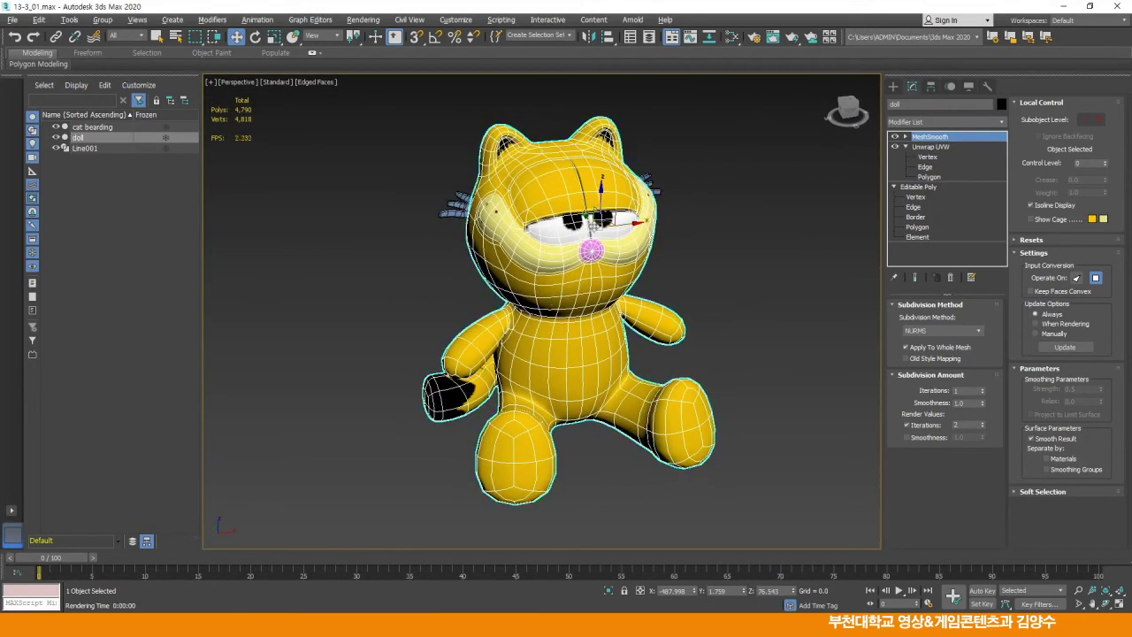
left_click_drag(527, 276, 637, 245)
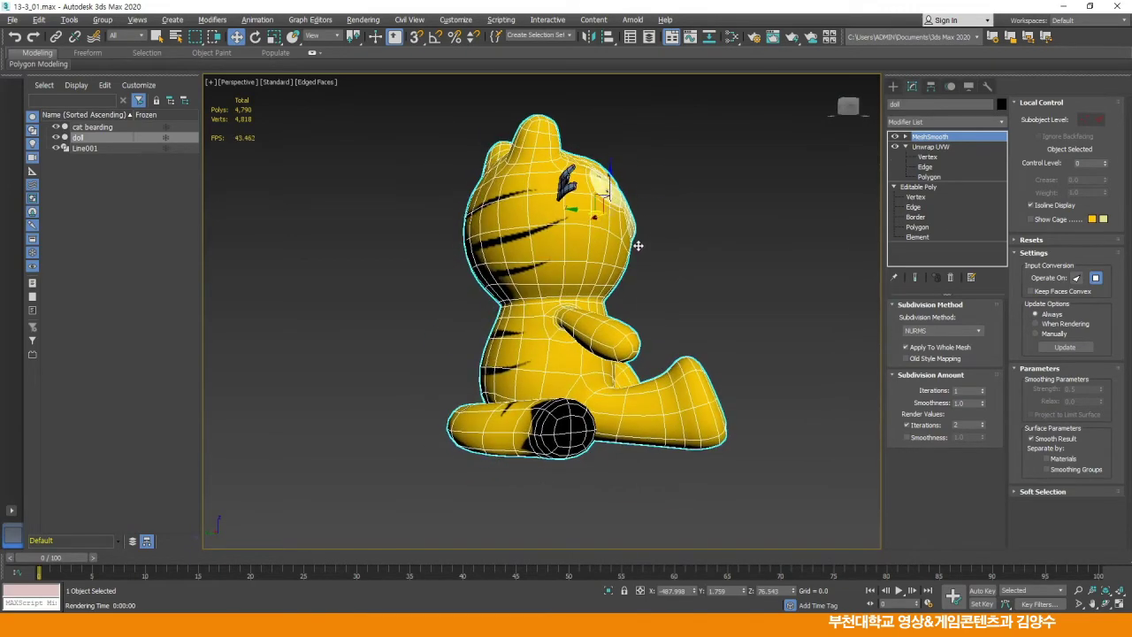
left_click(753, 37)
left_click(371, 101)
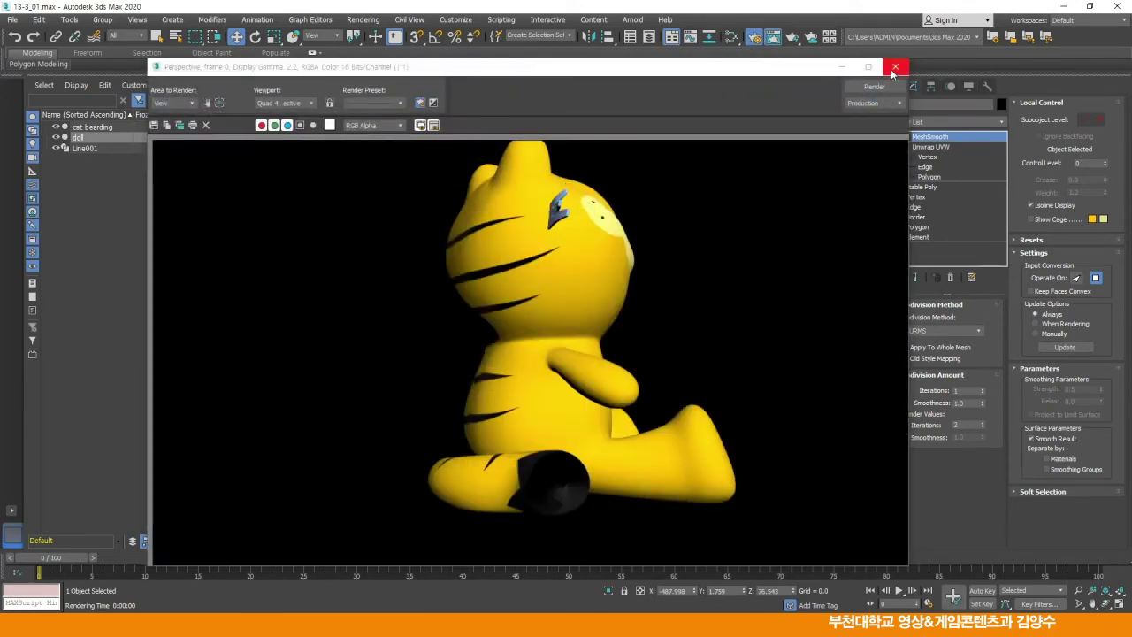
left_click(894, 67)
- Render the doll from the front to examine its face texture, then close the render windows
left_click_drag(719, 166, 610, 243)
left_click(369, 107)
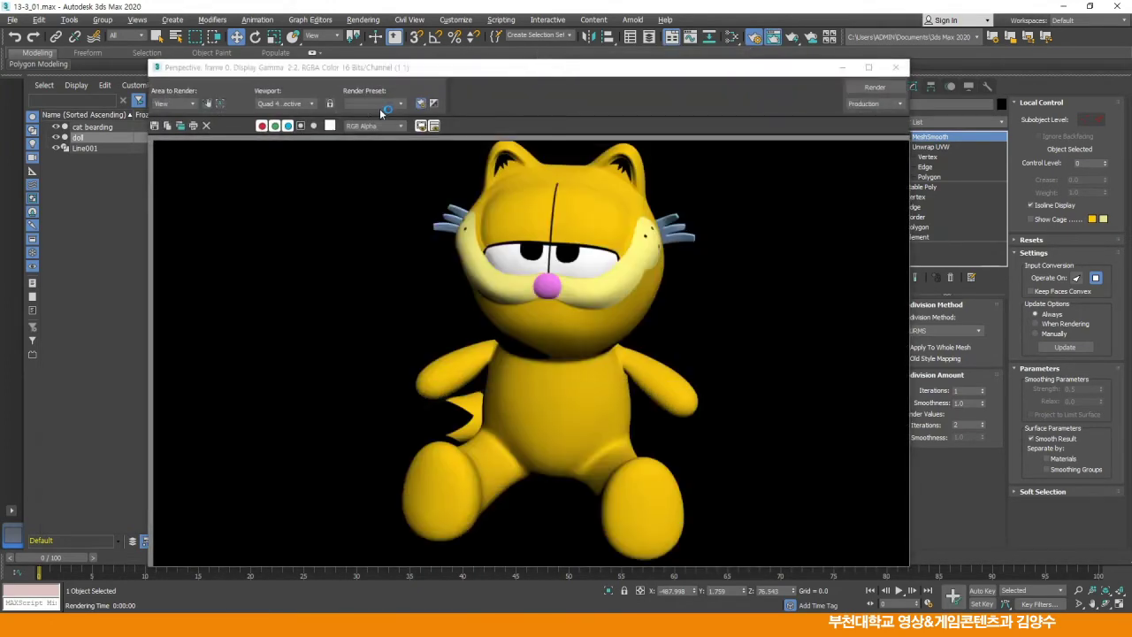
left_click(896, 69)
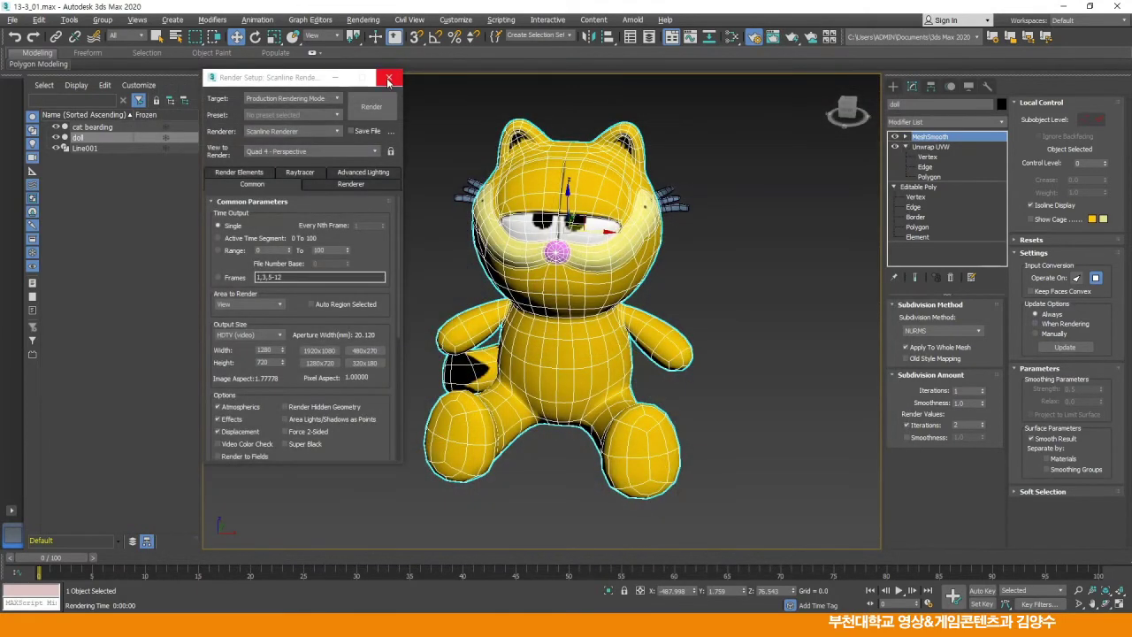
left_click(388, 80)
left_click_drag(540, 255, 466, 344)
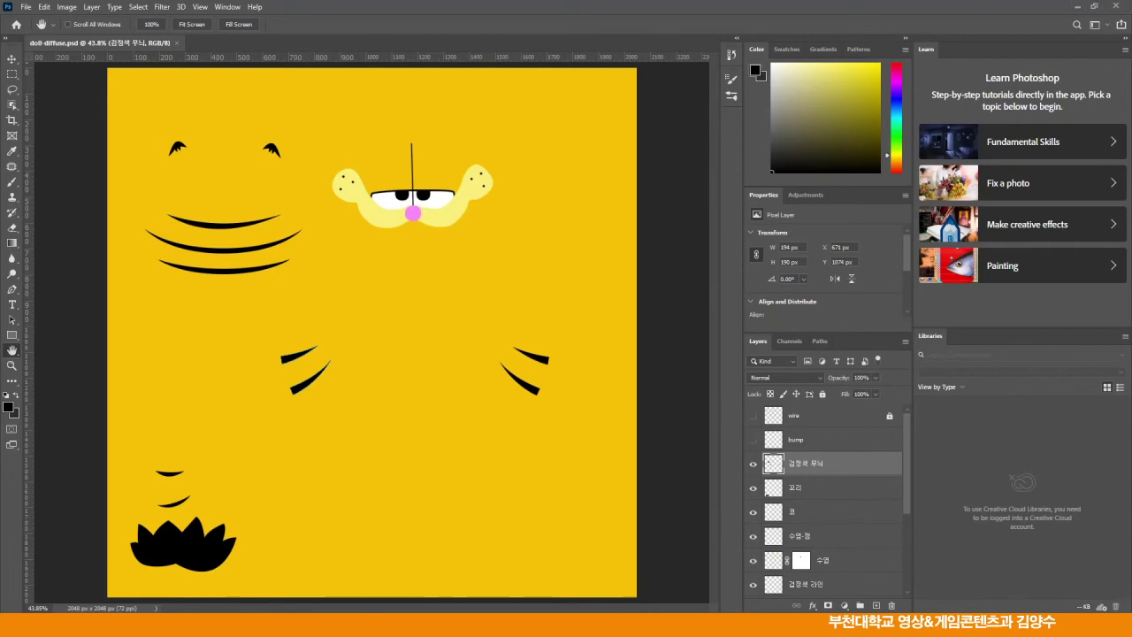
- Open the doll-01.jpg UV wireframe in Photoshop, fit it on screen and convert it to Grayscale, discarding the color information
left_click_drag(509, 45, 509, 45)
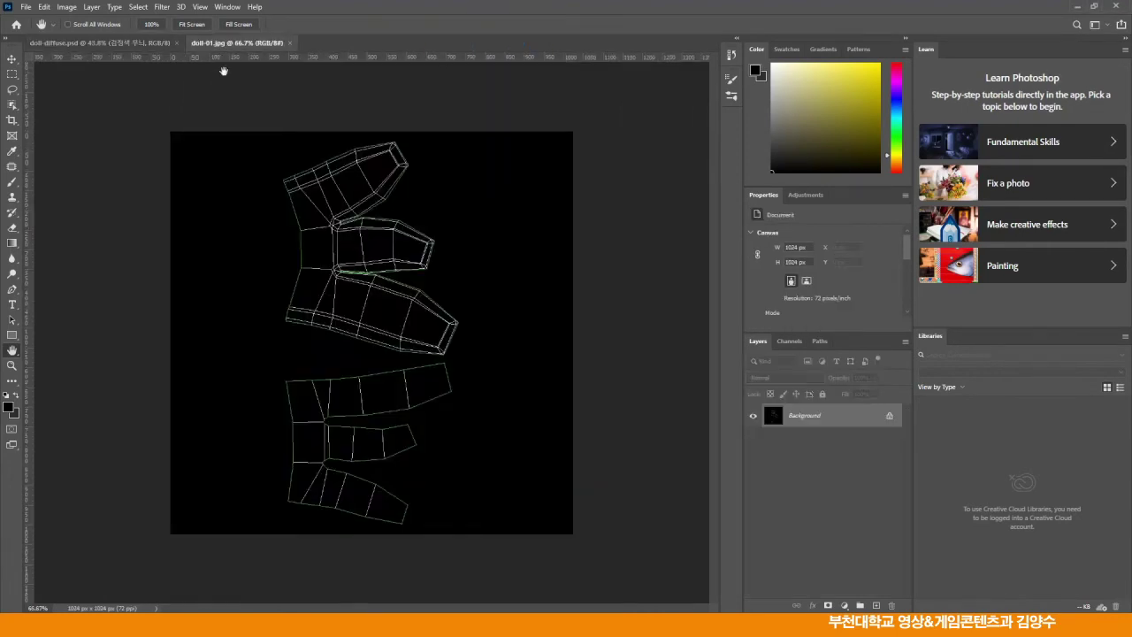
double_click(12, 352)
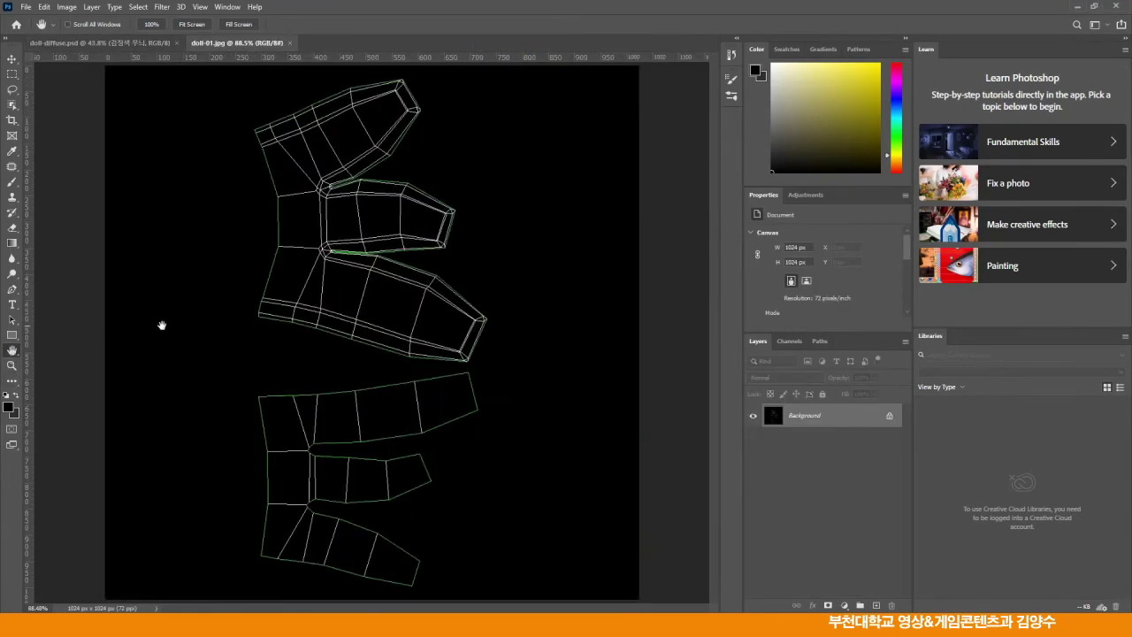
left_click(66, 6)
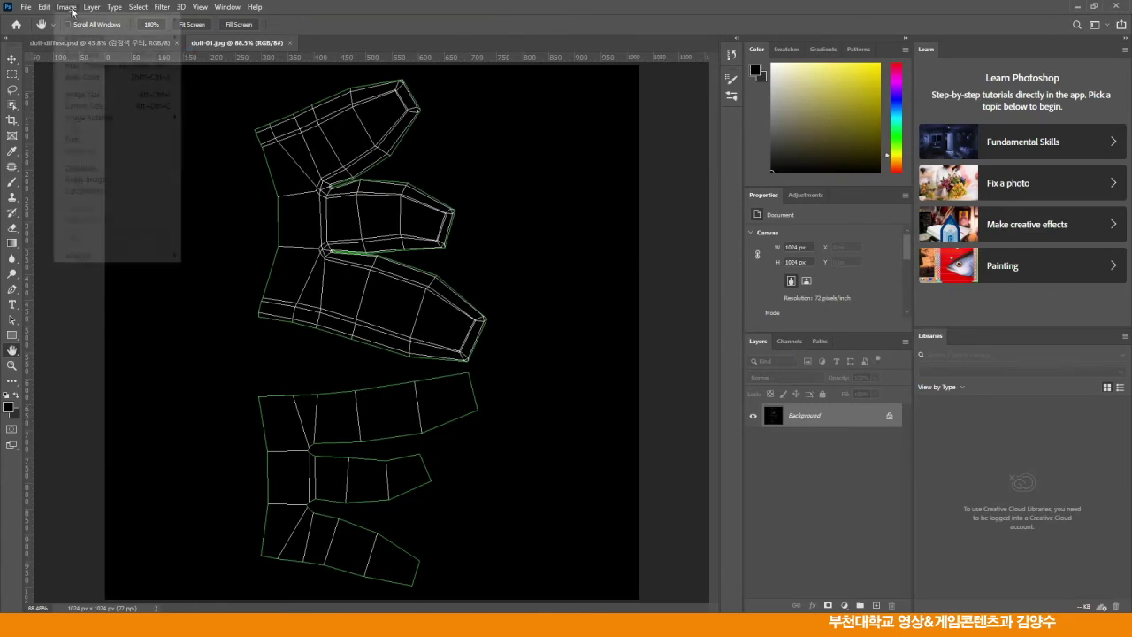
mouse_move(84, 19)
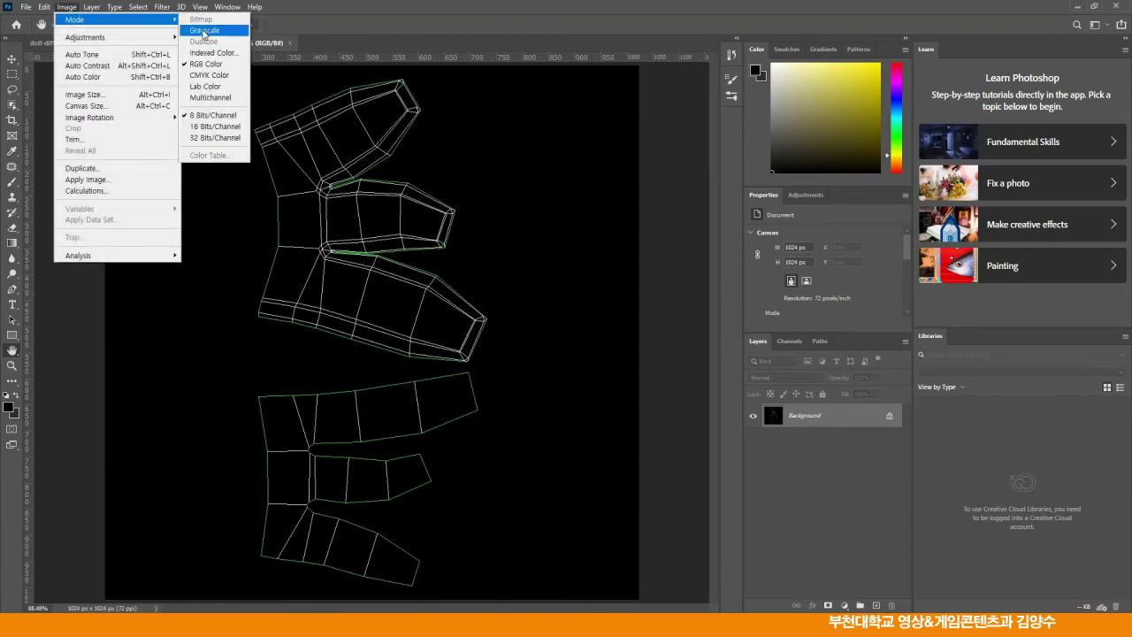
left_click(202, 30)
left_click(515, 254)
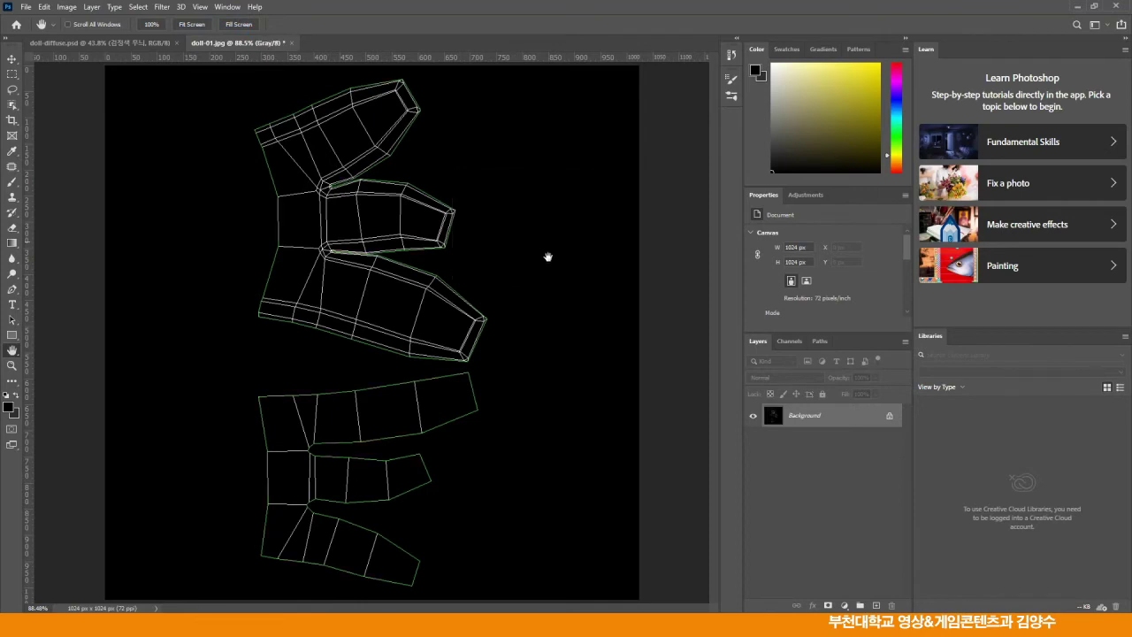
- Duplicate the Gray channel and convert the wireframe image back to RGB Color mode
left_click(790, 341)
left_click_drag(853, 369, 874, 604)
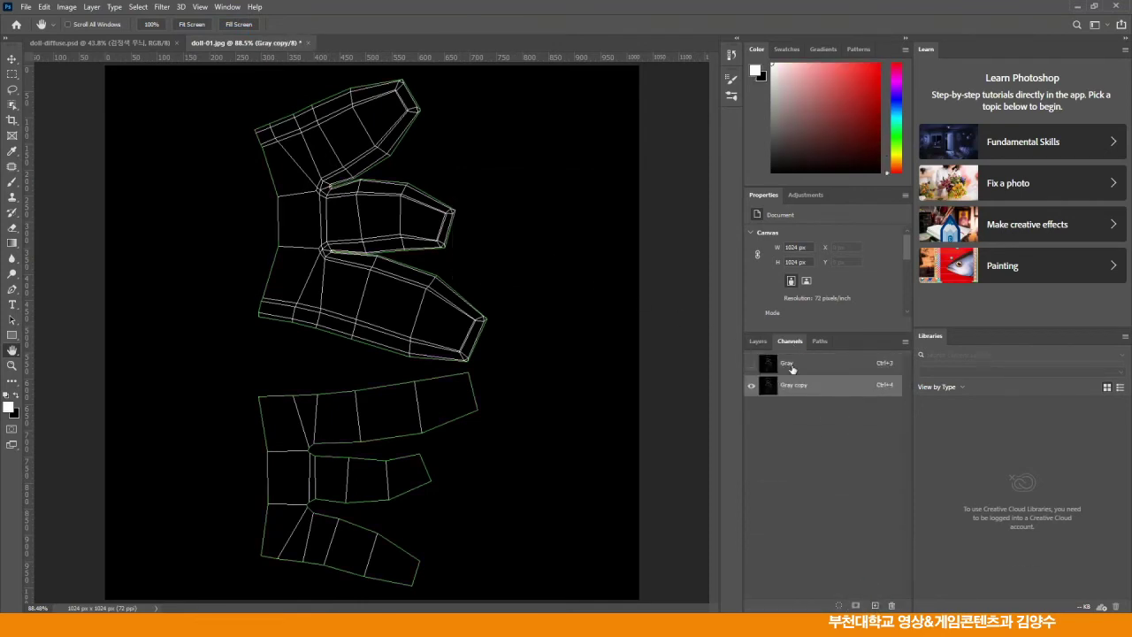
left_click(791, 369)
left_click(757, 341)
left_click(67, 7)
mouse_move(84, 20)
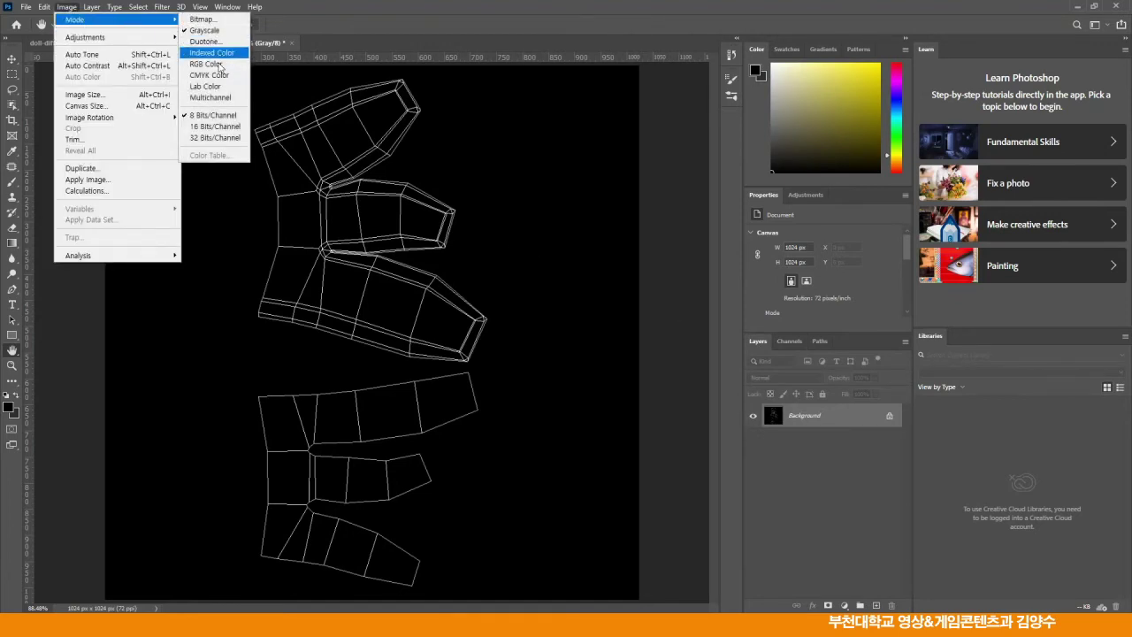
left_click(220, 65)
- Convert the Background into a regular layer named wire and clear all of its pixels
double_click(849, 419)
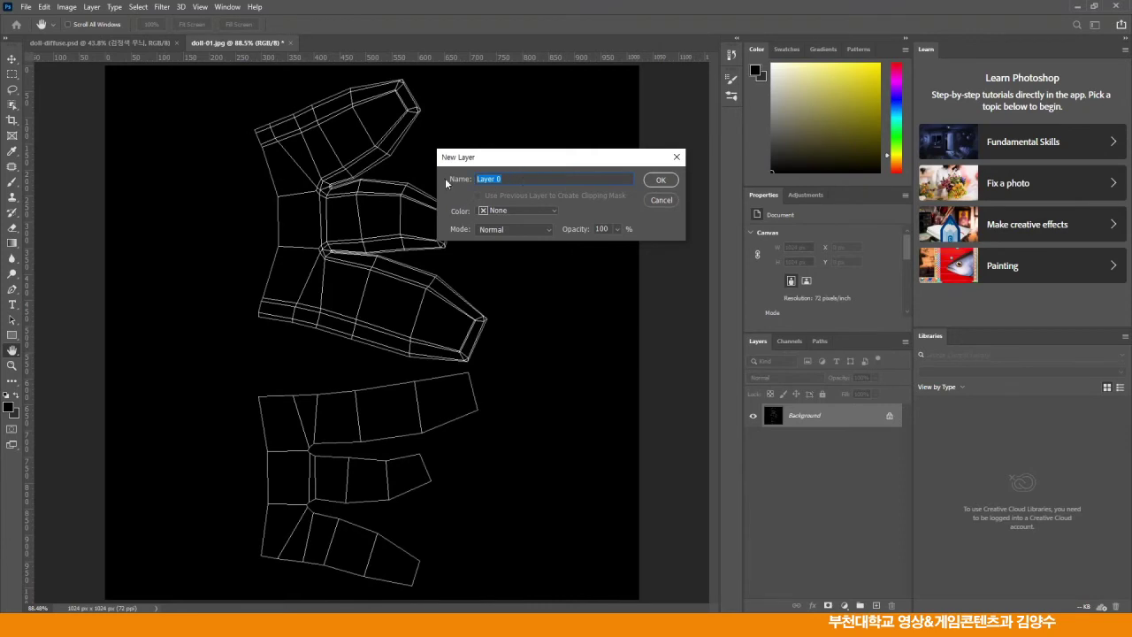
type("wire")
left_click(659, 180)
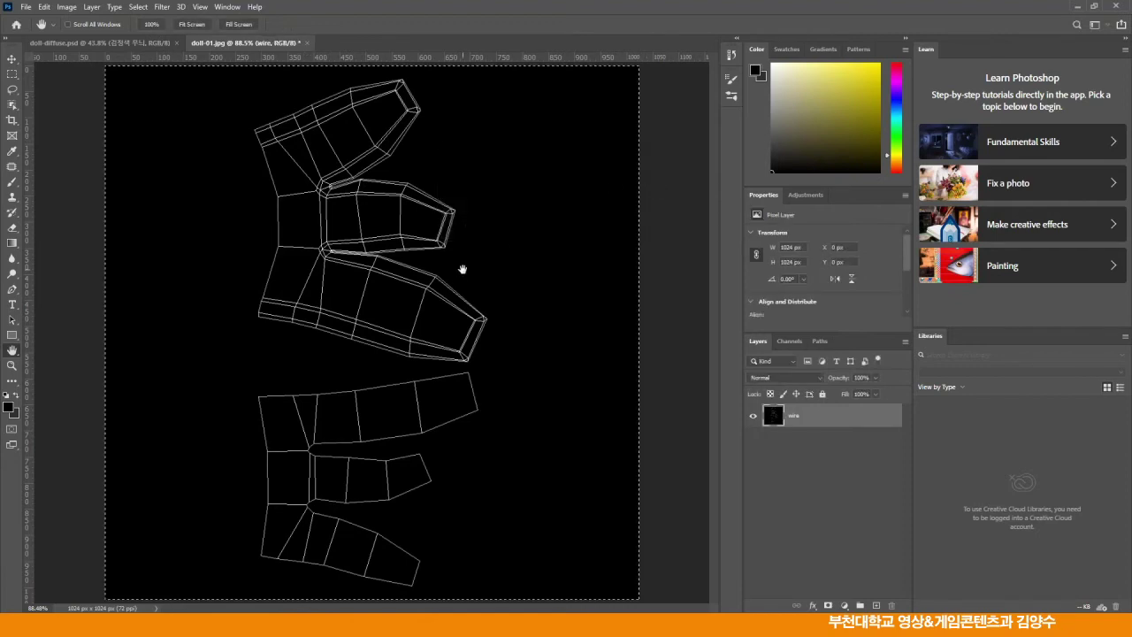
key("Delete")
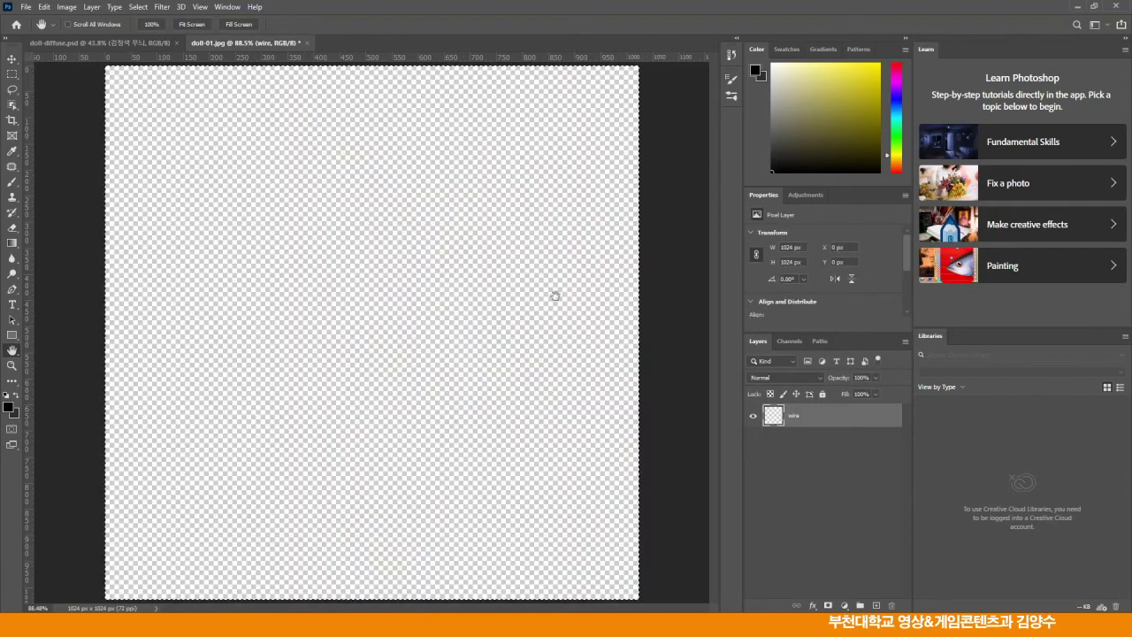
- Load the Gray copy channel as a selection, fill it with black at 100% opacity on the wire layer, and deselect
left_click(790, 342)
left_click_drag(849, 451, 839, 605)
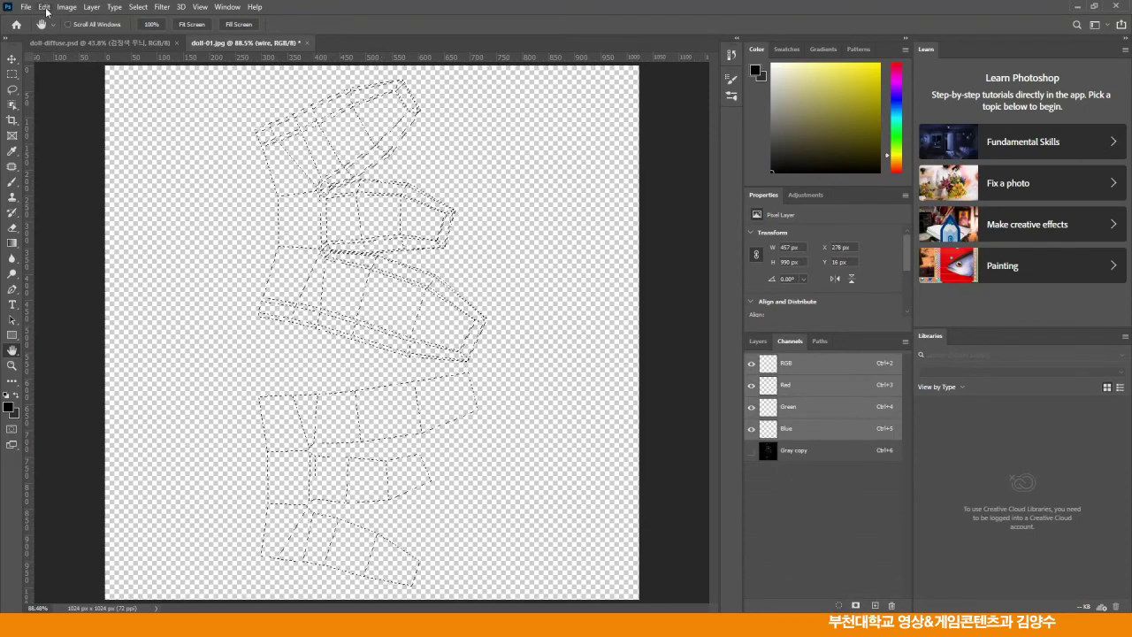
left_click(44, 7)
left_click(62, 192)
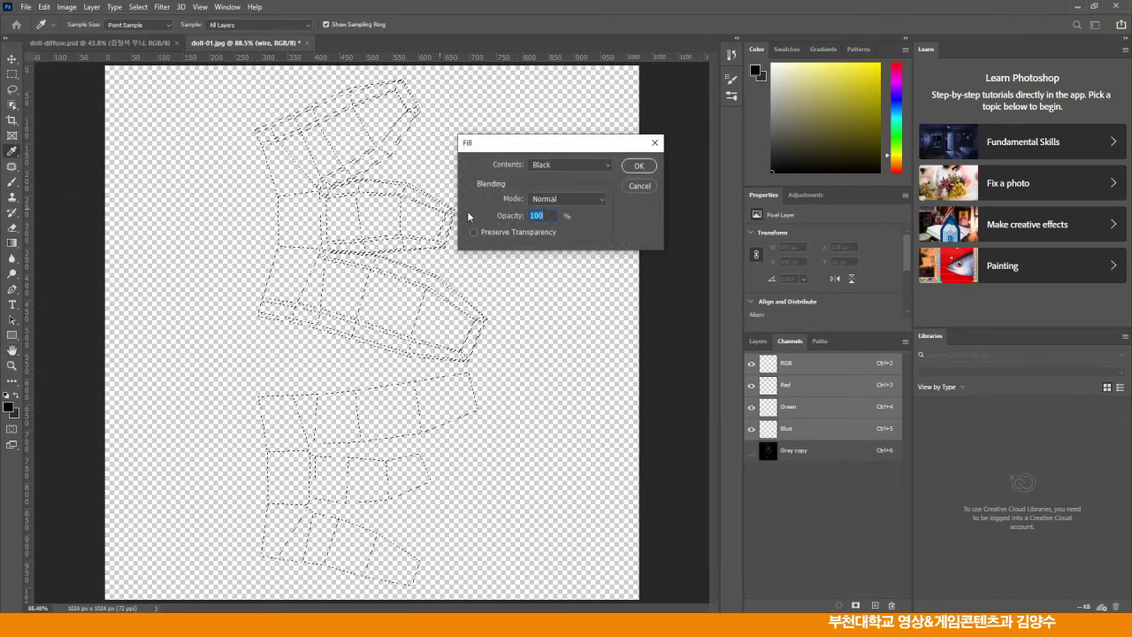
left_click(639, 166)
left_click(15, 77)
left_click(543, 335)
left_click(758, 340)
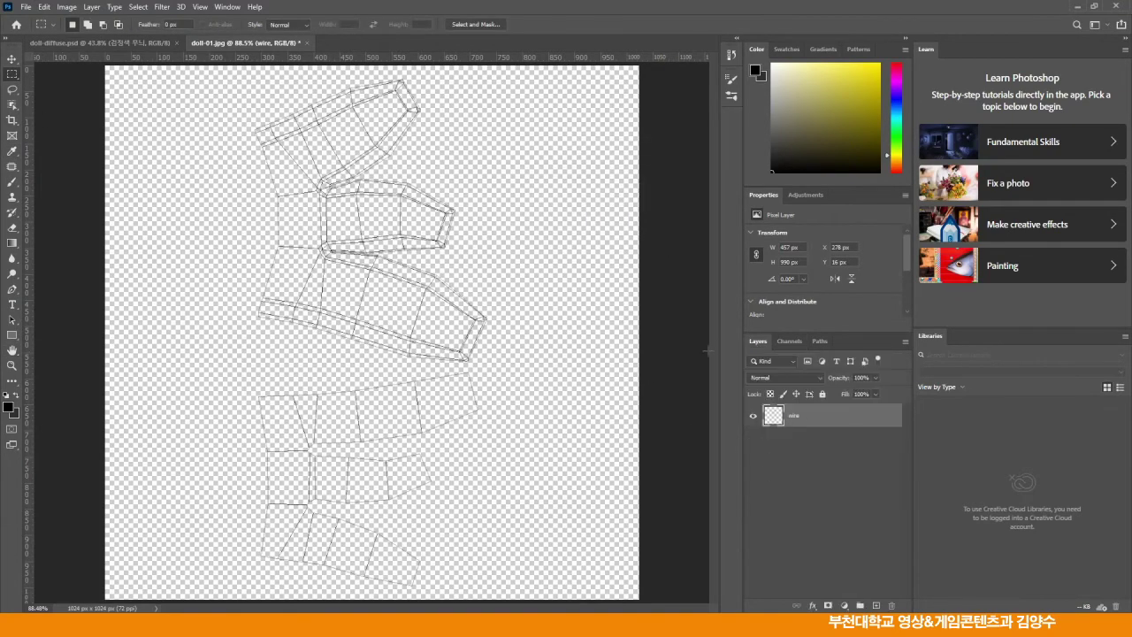
- Lock the wire layer, add a new layer named diffuse, and place it below the wire layer
left_click(821, 395)
left_click(905, 341)
left_click(941, 184)
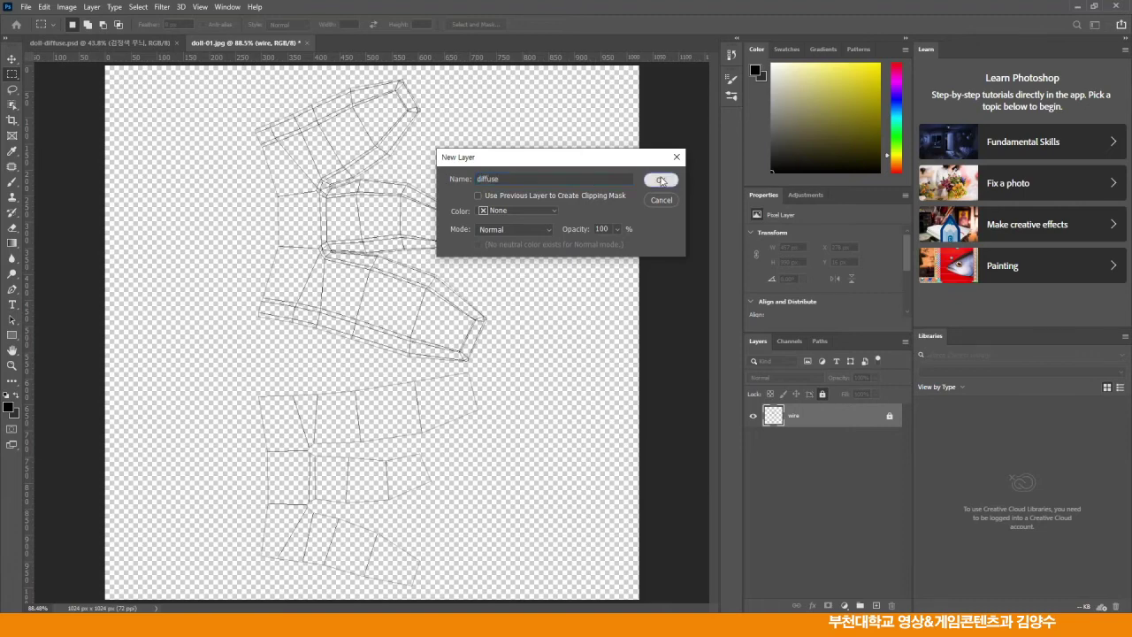
left_click(661, 179)
left_click_drag(839, 418, 818, 453)
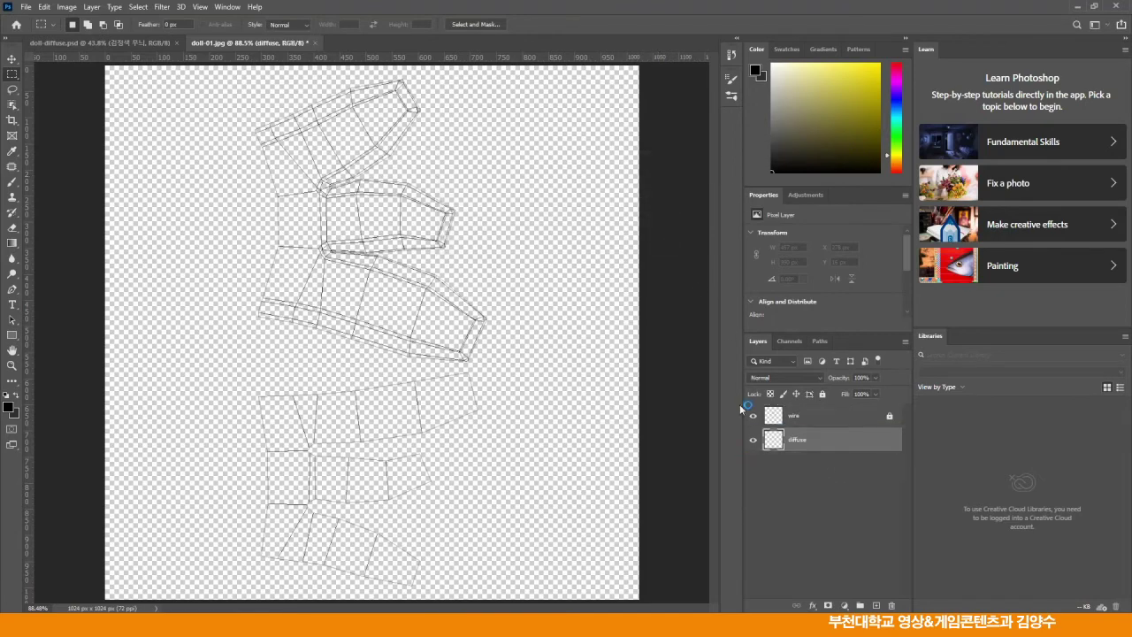
- Fill the diffuse layer with black in Normal mode at 100% opacity
left_click(43, 7)
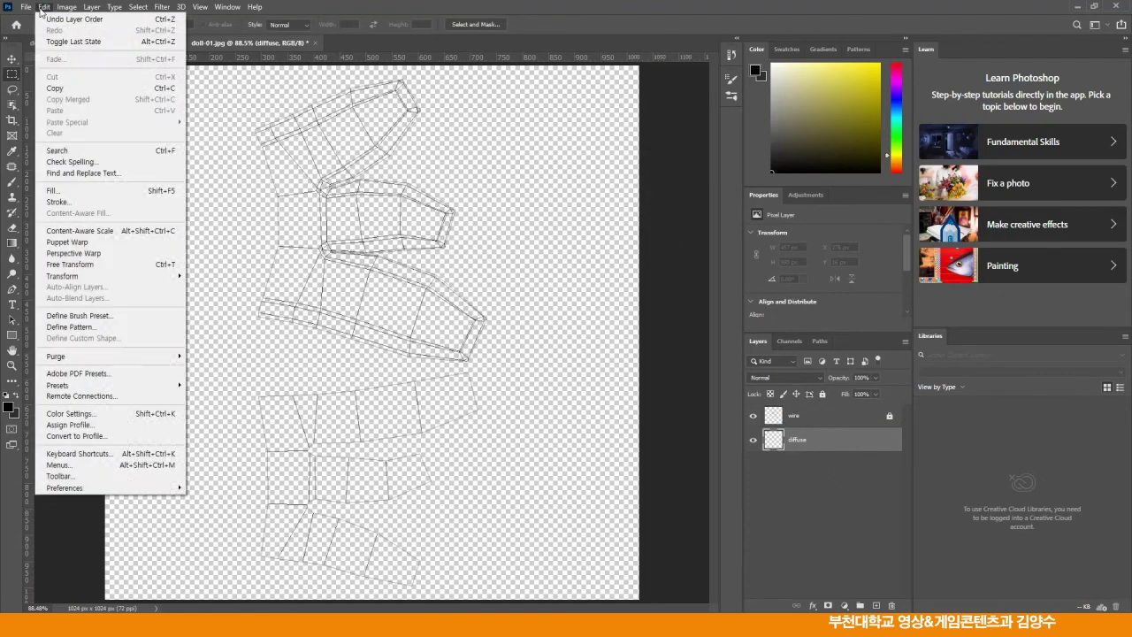
left_click(53, 190)
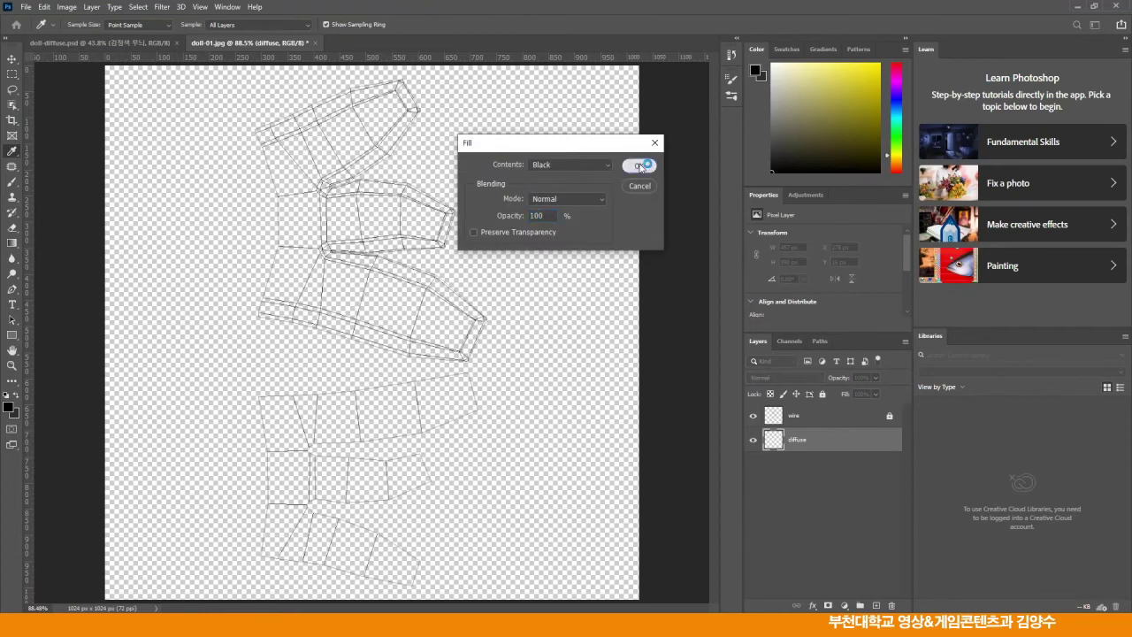
left_click(640, 165)
key("m")
- Save the document as doll-01 in Photoshop format in the 13th folder, keeping layers and maximum compatibility
left_click(27, 7)
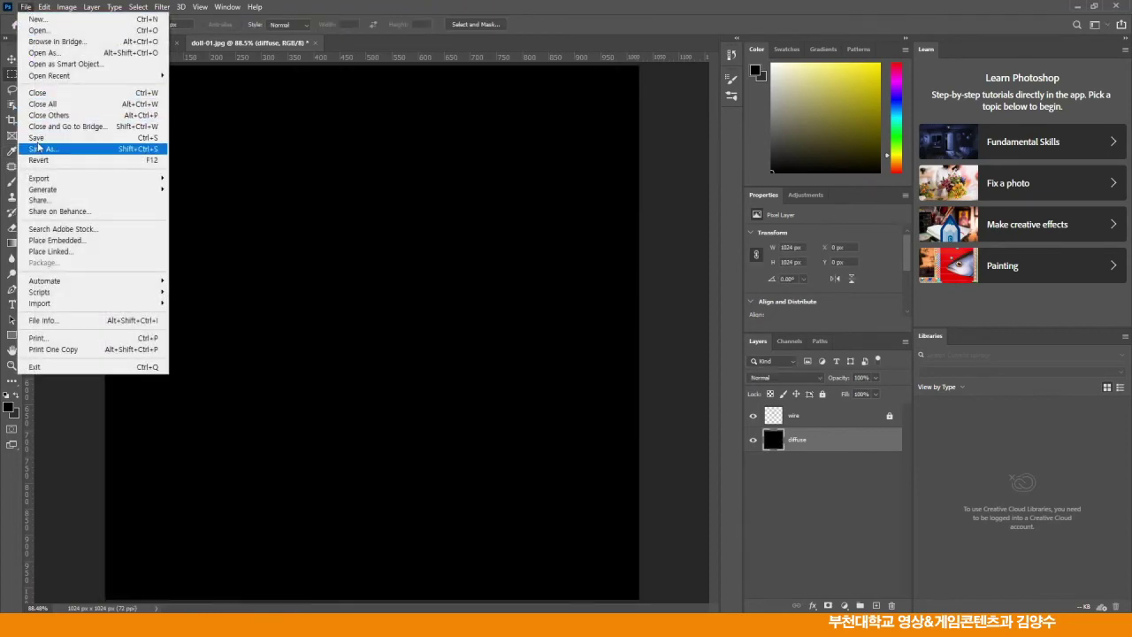
left_click(36, 142)
left_click(618, 415)
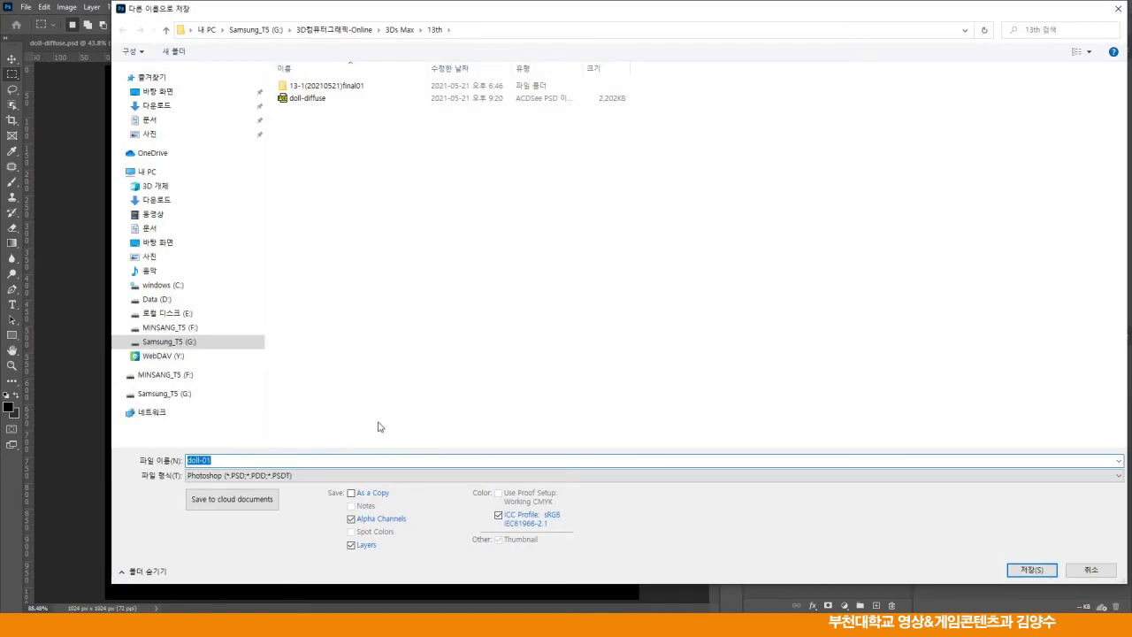
left_click(1031, 569)
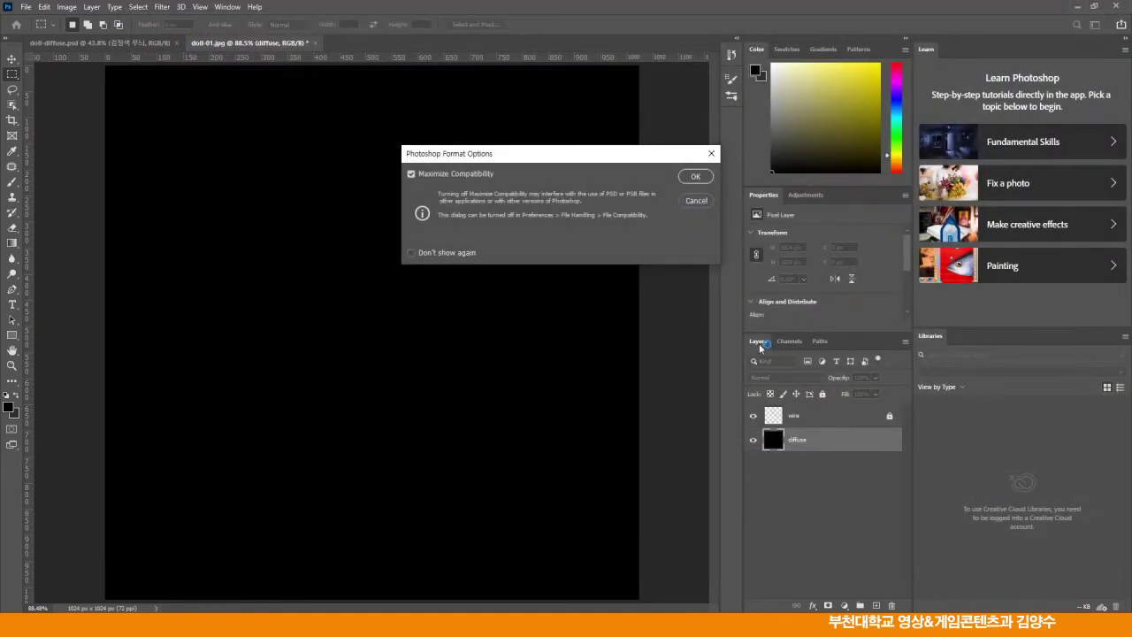
left_click(694, 177)
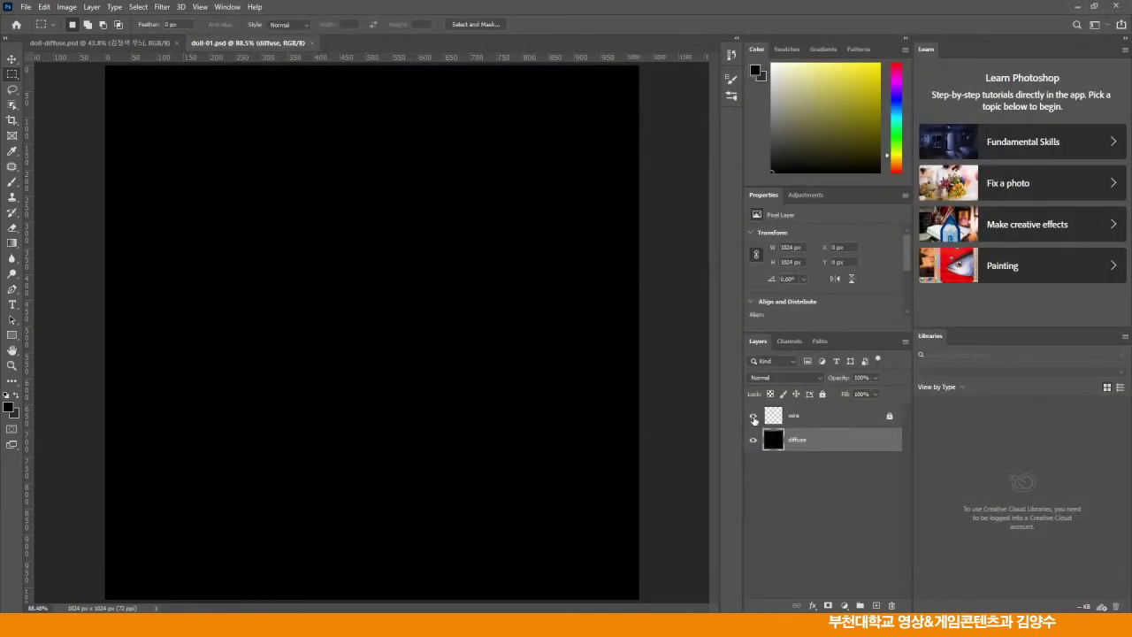
- With the wire layer hidden, save a JPEG copy of the black diffuse texture in the 13th folder
left_click(28, 8)
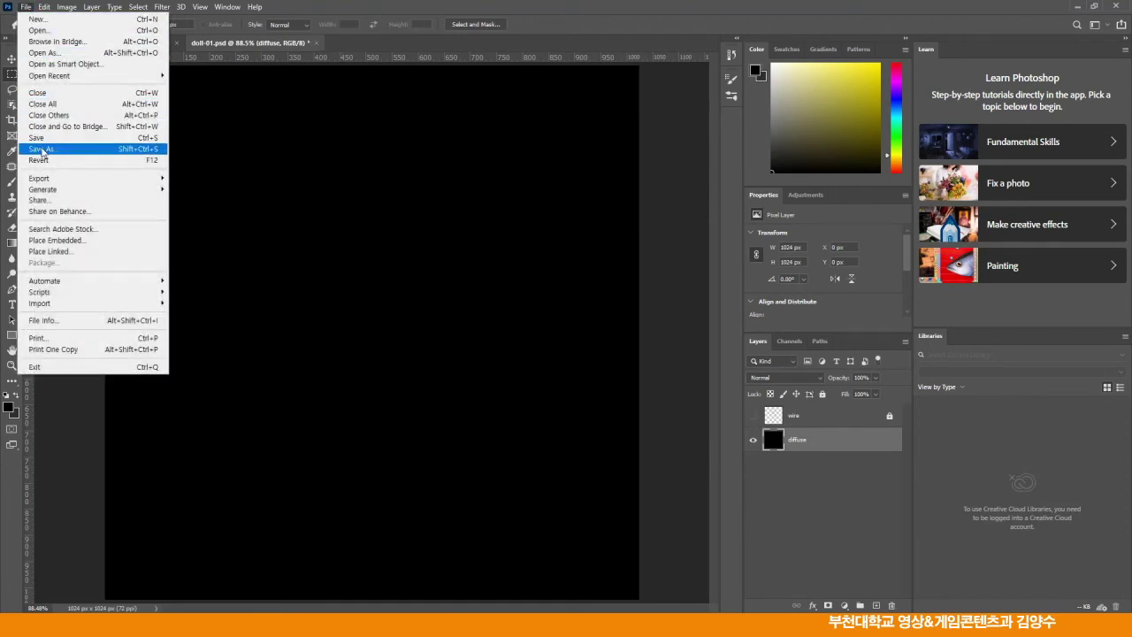
left_click(41, 150)
left_click(642, 414)
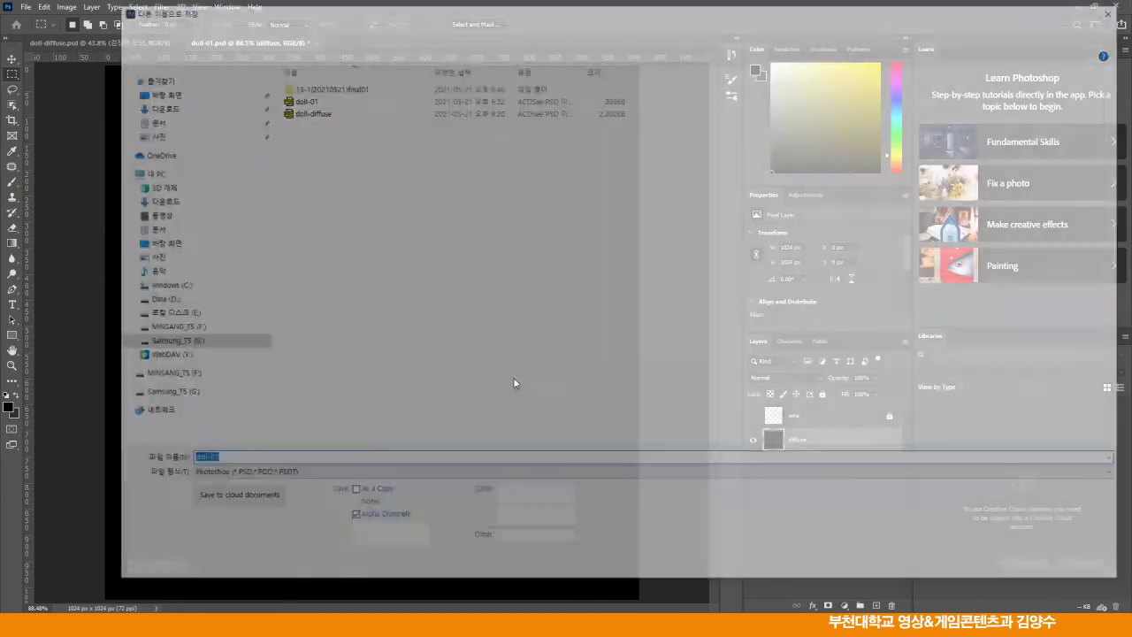
left_click(239, 474)
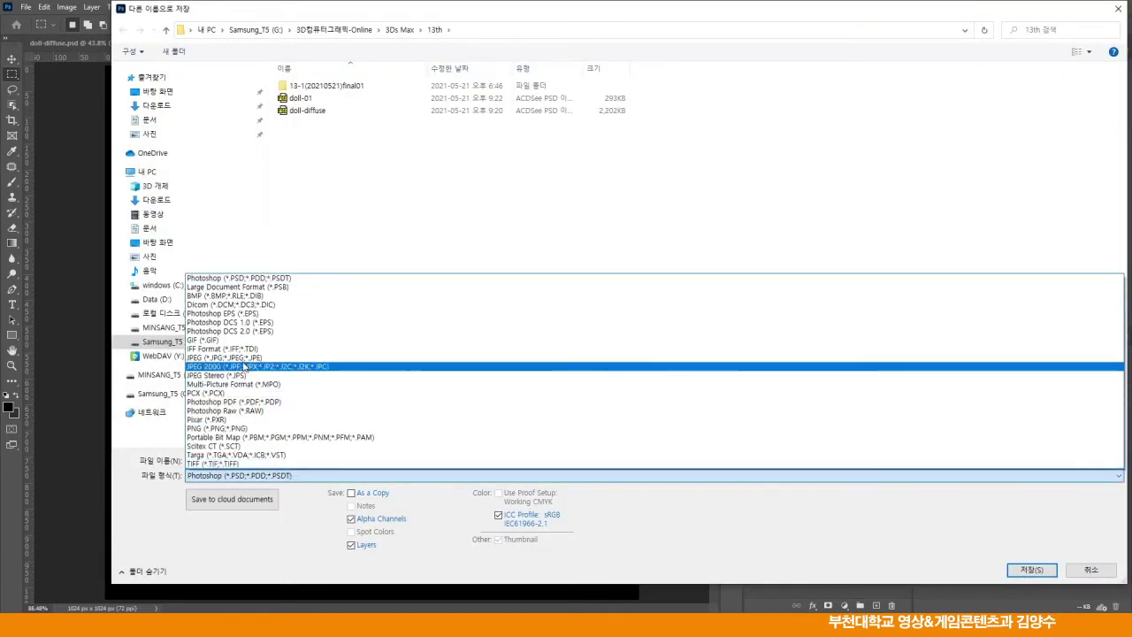
left_click(242, 357)
left_click(206, 461)
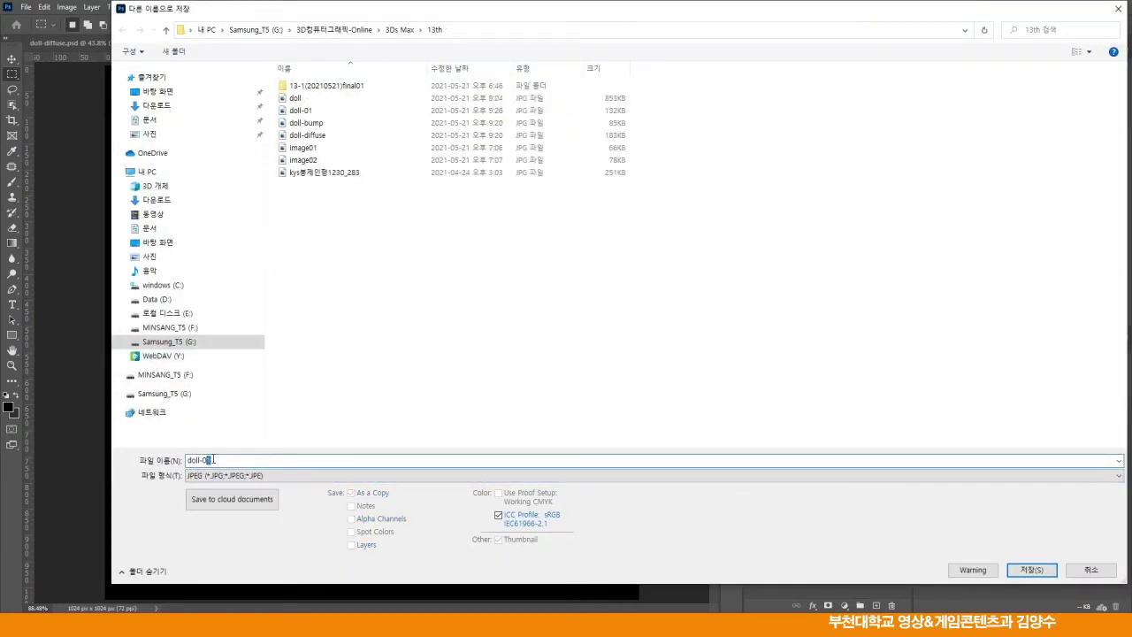
left_click(1031, 570)
left_click(624, 154)
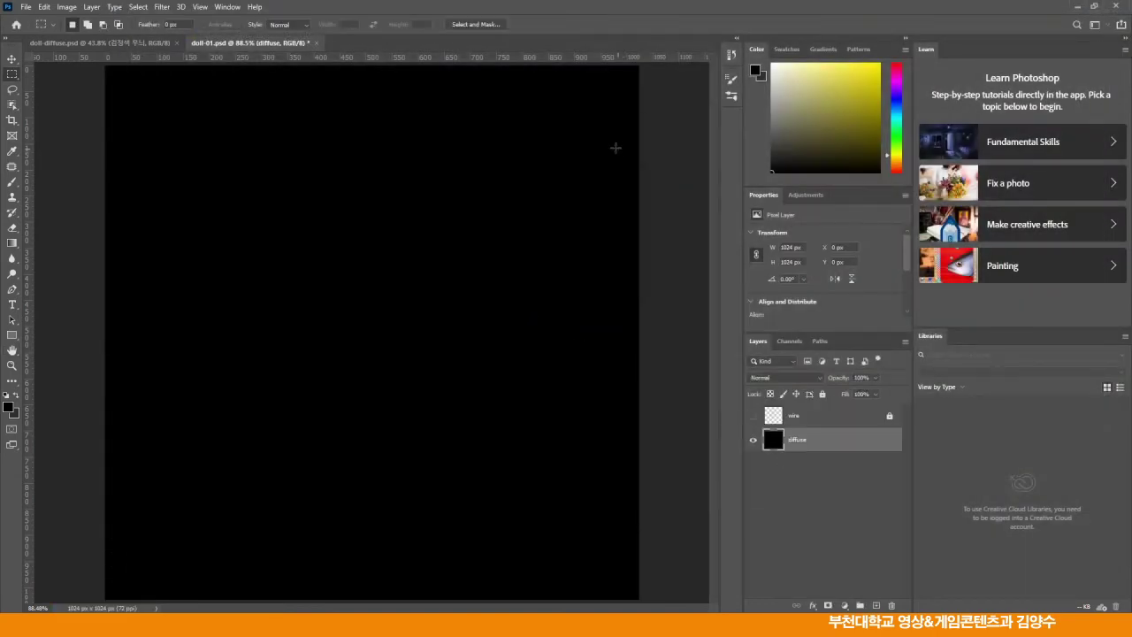
- Switch to 3ds Max and add a new Standard material beside the doll's existing material in the Slate Material Editor
left_click(106, 43)
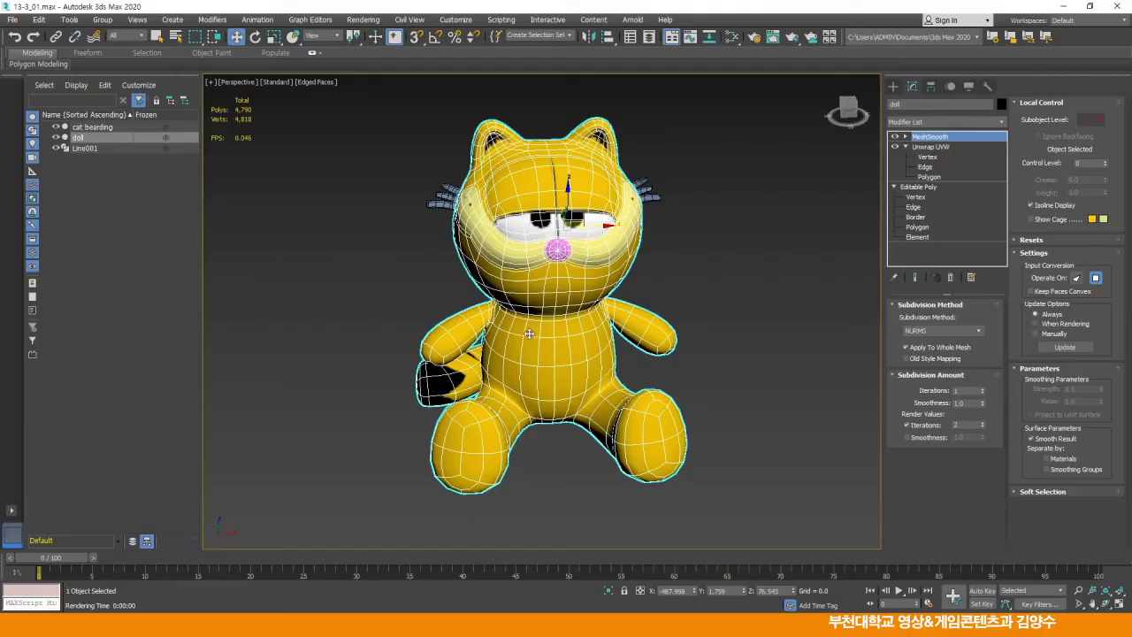
mouse_move(522, 323)
left_mouse_down()
mouse_move(543, 326)
mouse_move(524, 323)
mouse_move(534, 323)
left_mouse_up()
key("m")
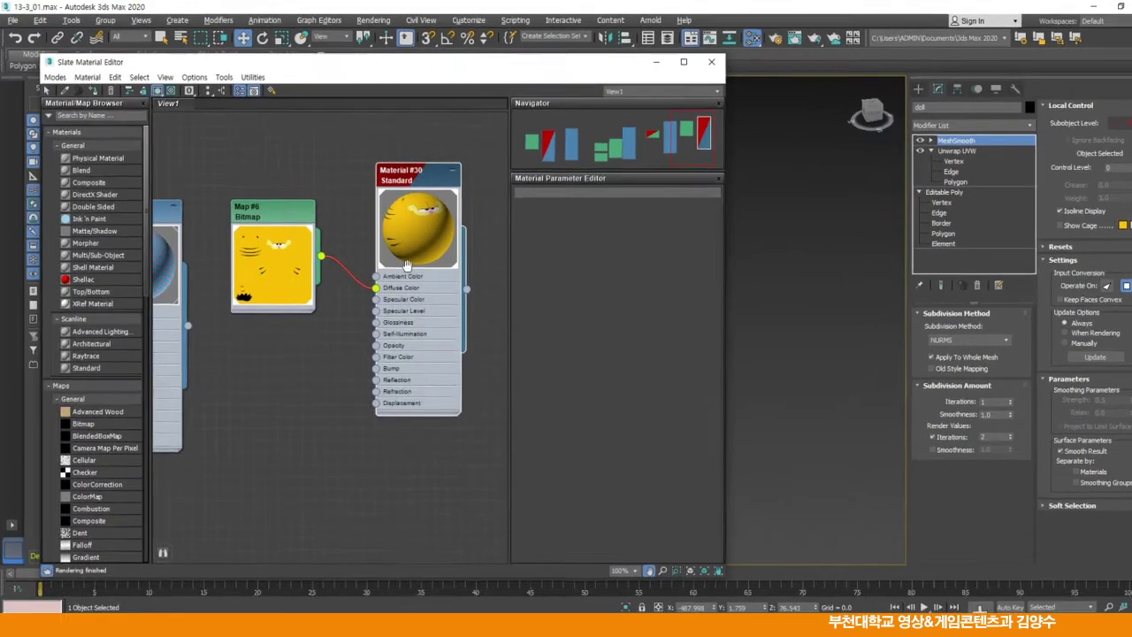
left_click_drag(406, 265, 402, 258)
scroll(402, 258, "down", 2)
left_click_drag(478, 255, 380, 254)
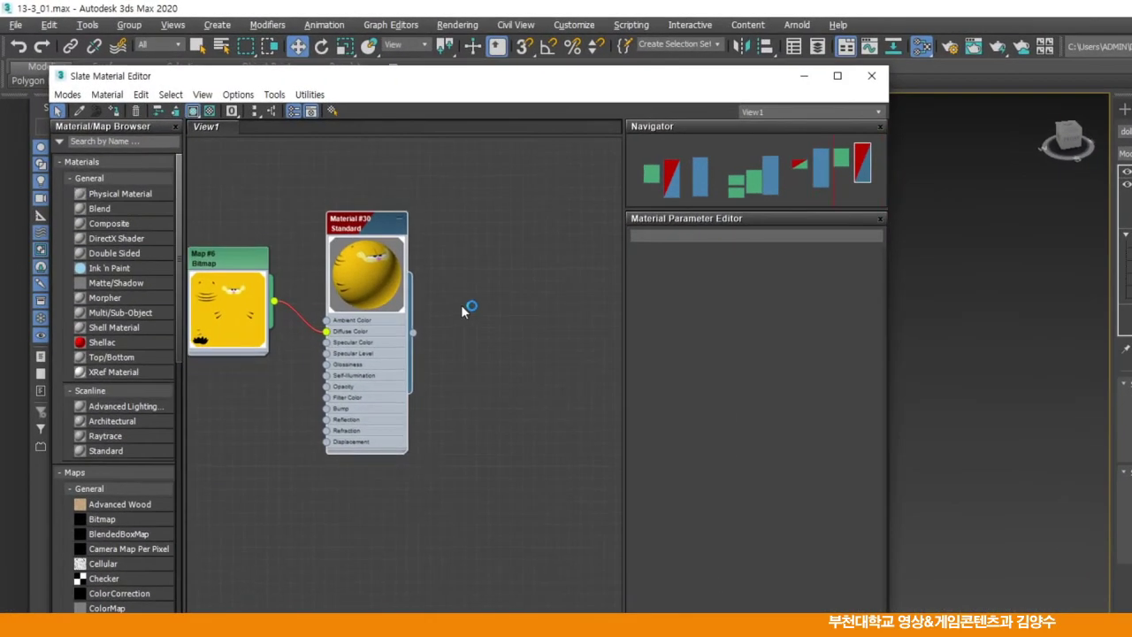
left_click_drag(442, 236, 348, 252)
scroll(347, 235, "up", 1)
right_click(424, 228)
mouse_move(496, 232)
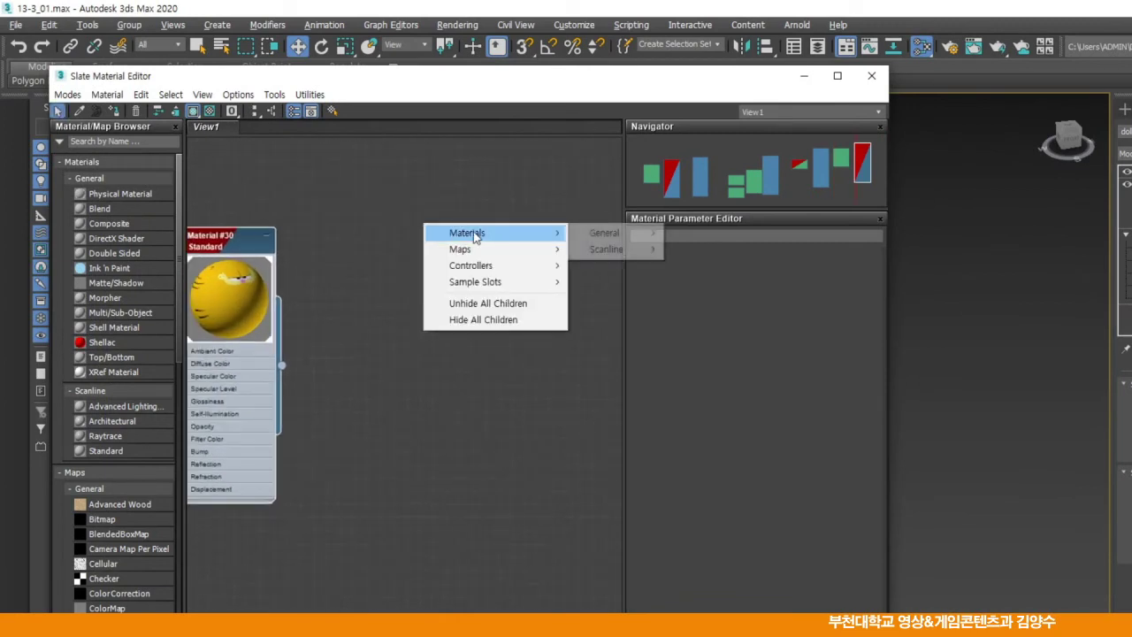
mouse_move(601, 252)
left_click(694, 292)
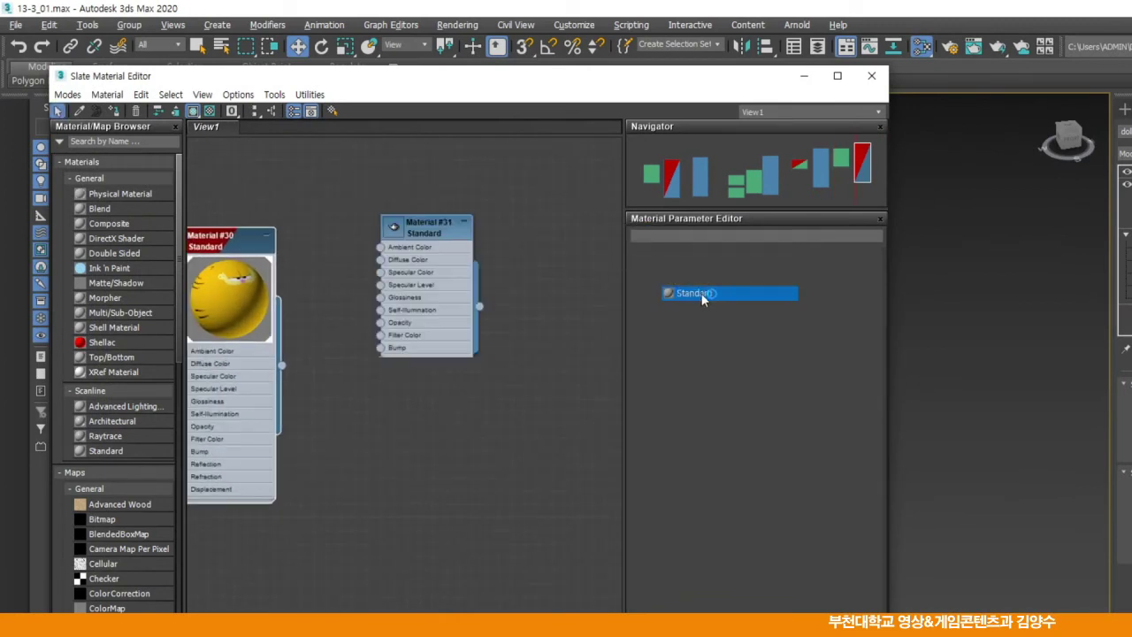
- Unlock the new material's ambient and diffuse colors, setting ambient to RGB 242 and diffuse to RGB 205
double_click(394, 226)
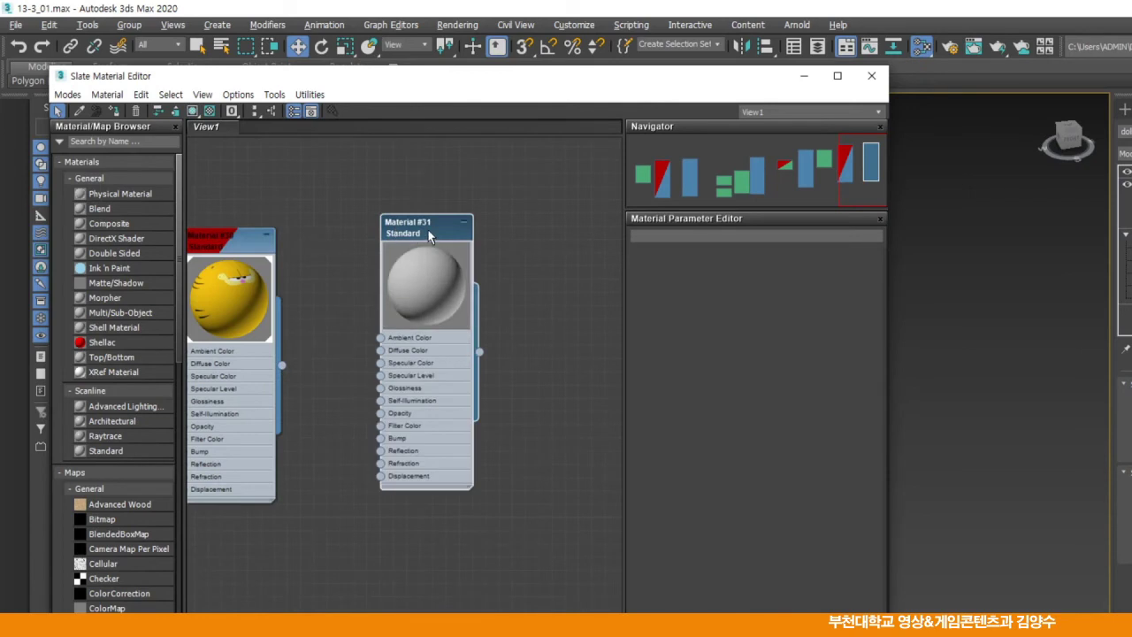
left_click(713, 332)
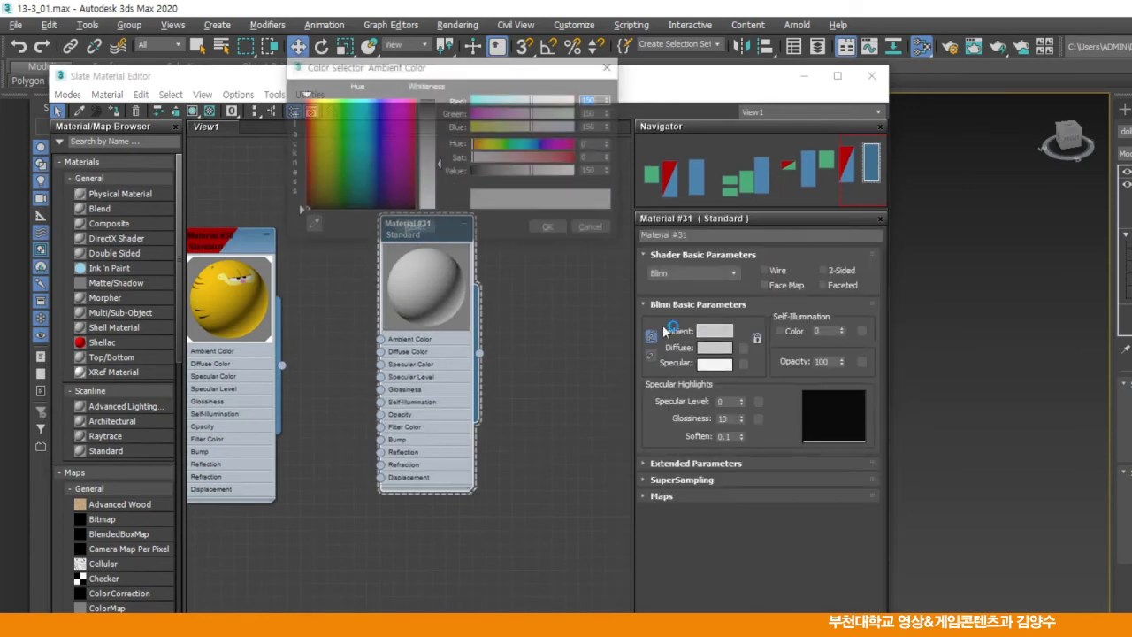
left_click_drag(439, 172, 439, 202)
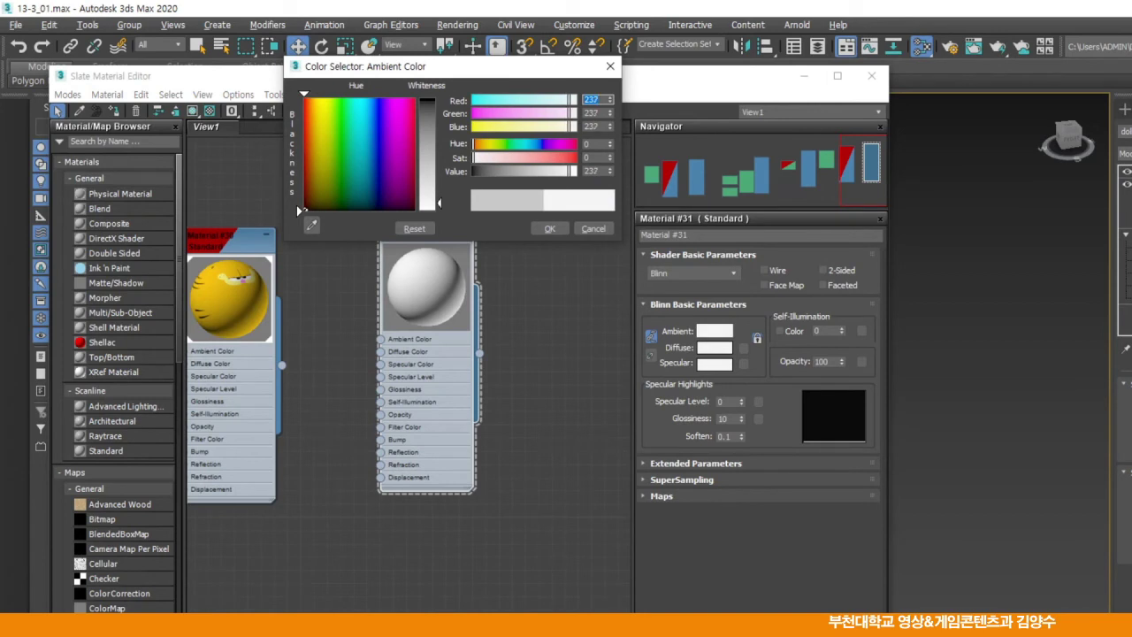
left_click(550, 229)
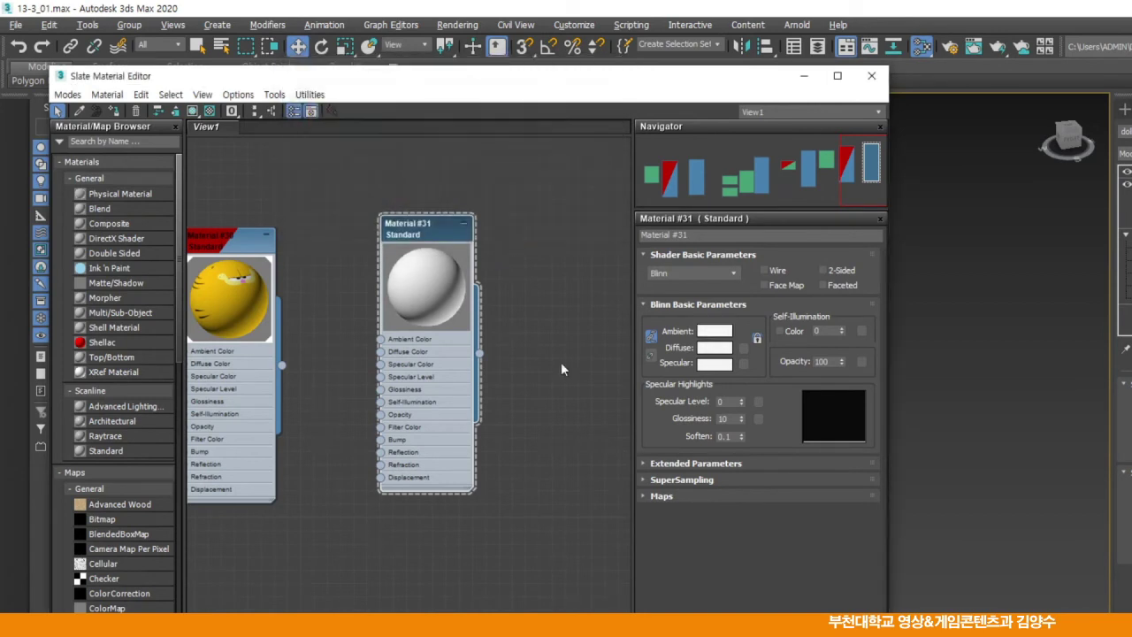
left_click(715, 331)
left_click_drag(440, 203, 440, 206)
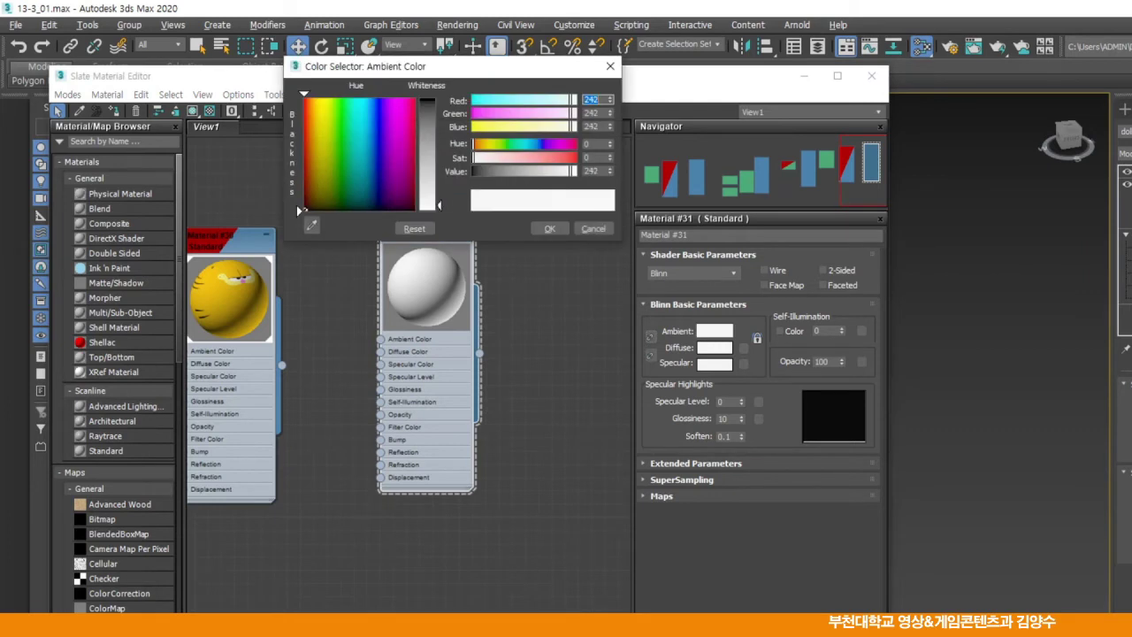
left_click(549, 229)
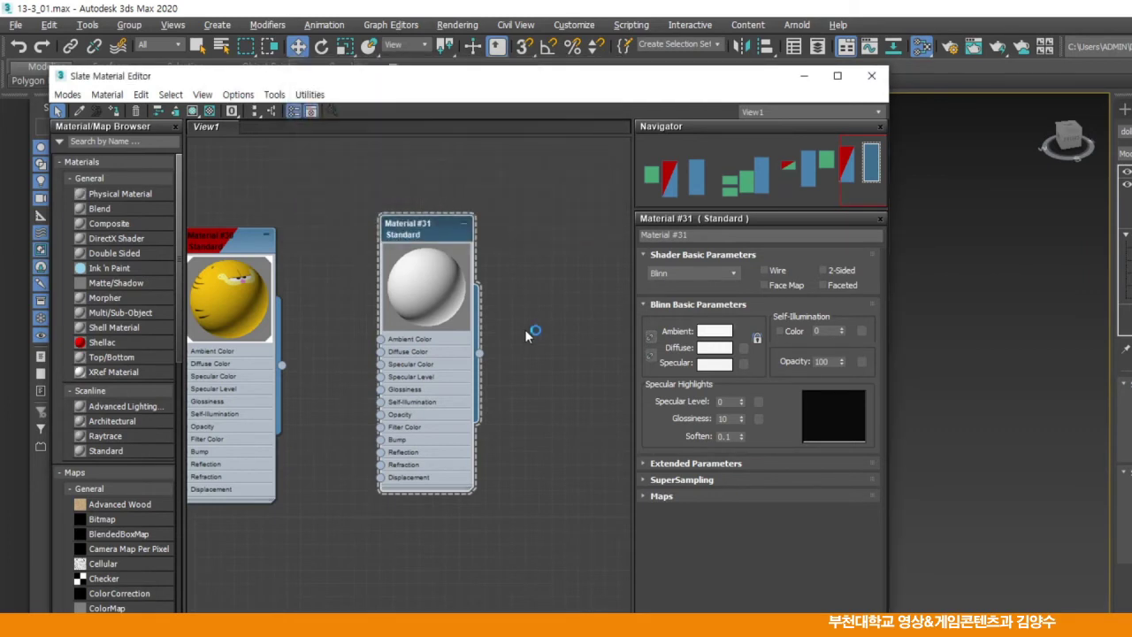
left_click(720, 347)
left_click_drag(442, 202, 440, 189)
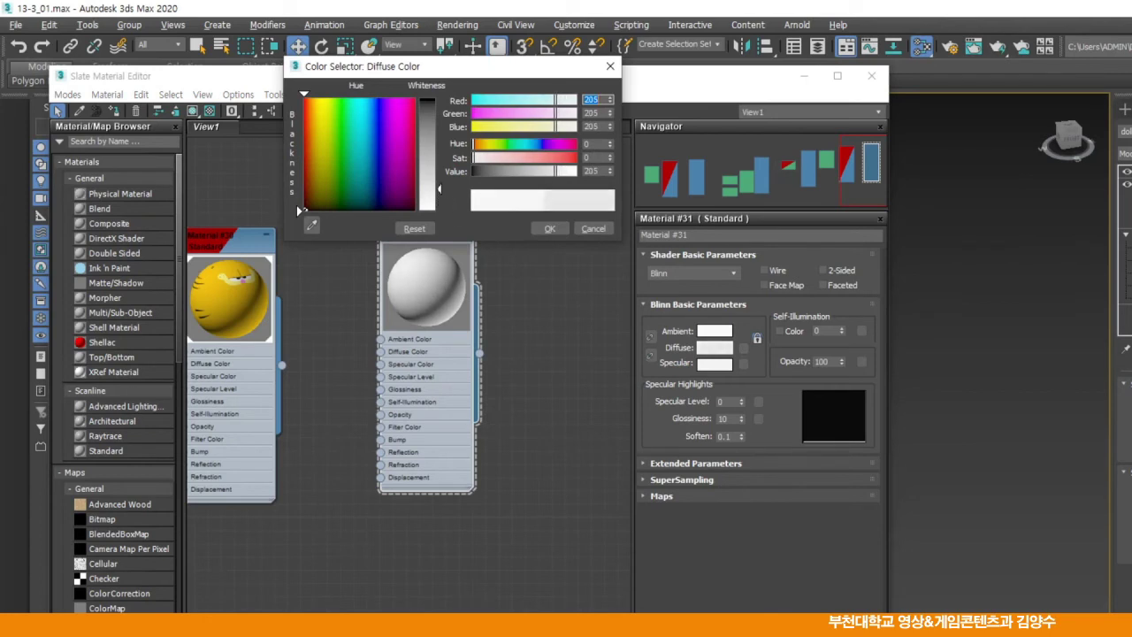
left_click(549, 228)
- Assign the new light grey material to the selected doll and close the Slate Material Editor
left_click_drag(416, 227, 468, 228)
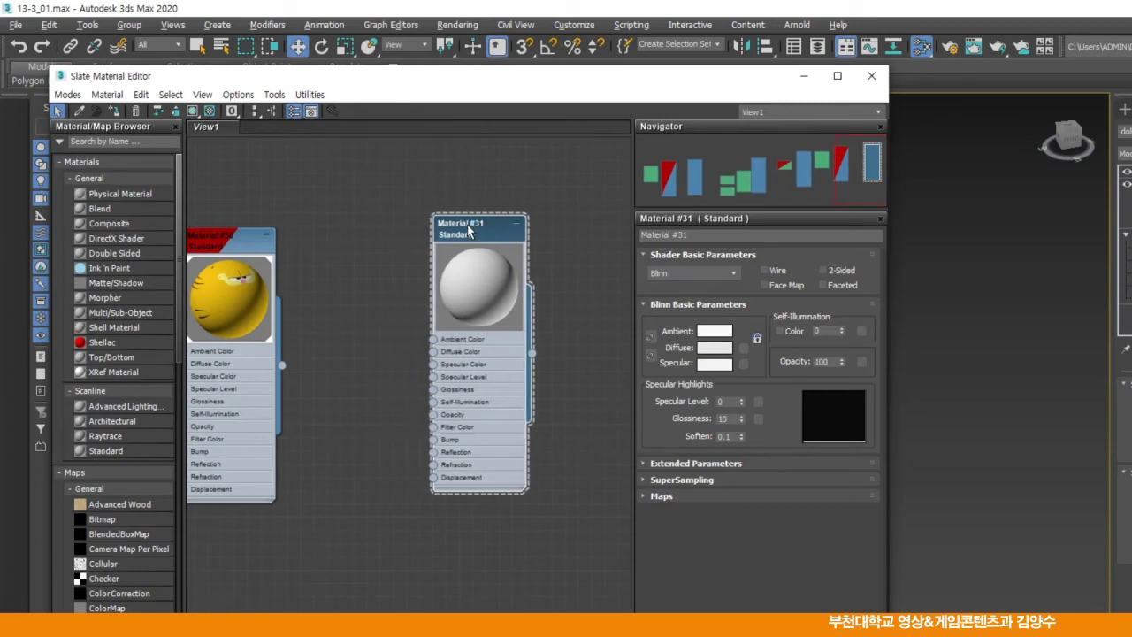
left_click_drag(482, 89, 658, 379)
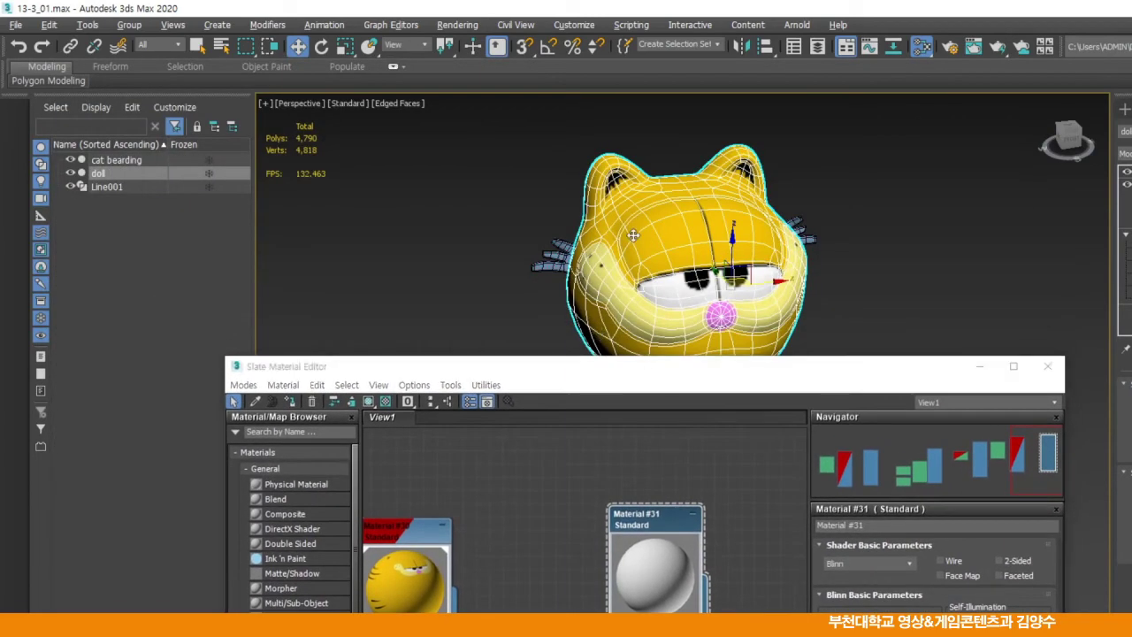
left_click_drag(638, 374, 647, 260)
left_click(301, 286)
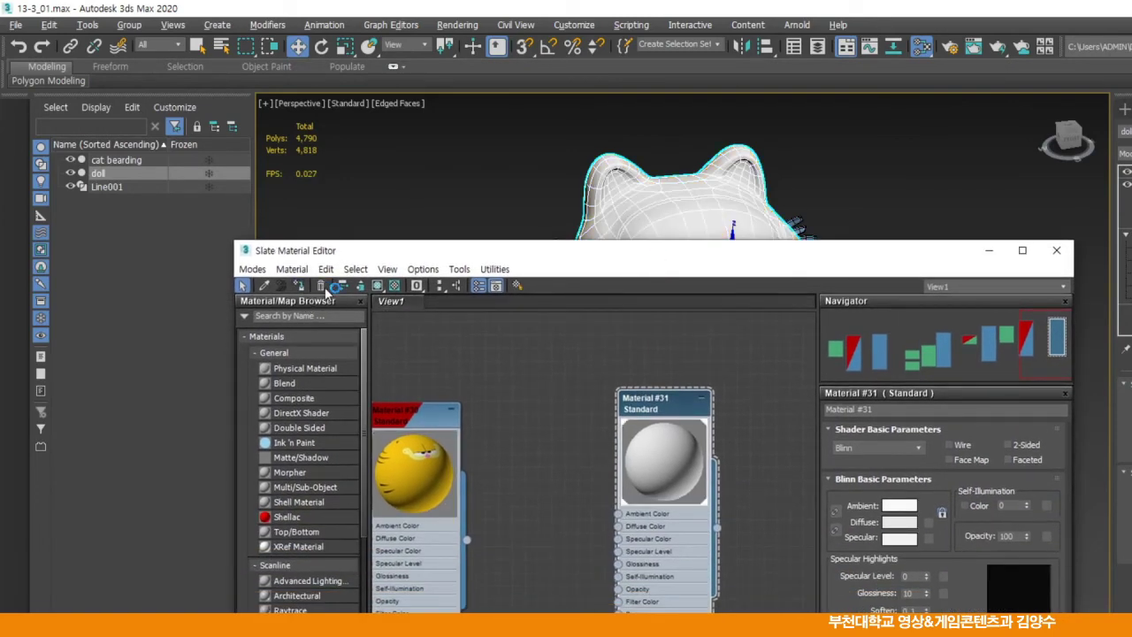
left_click(1056, 250)
- Select the doll, hide all unselected objects, and clear the selection
left_click(486, 319)
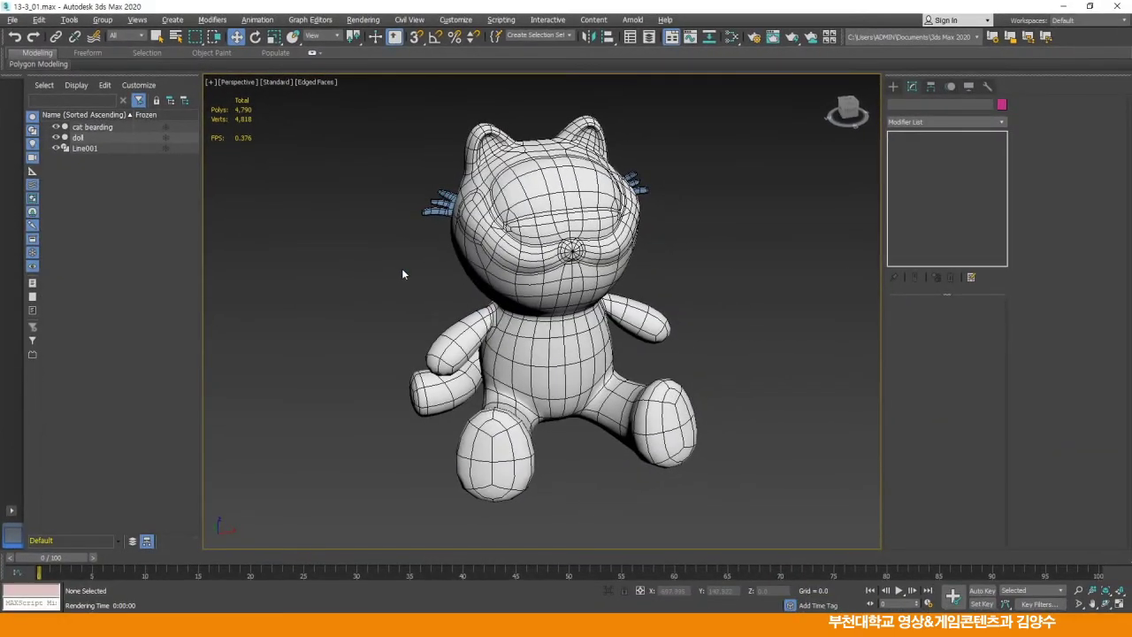
left_click(472, 270)
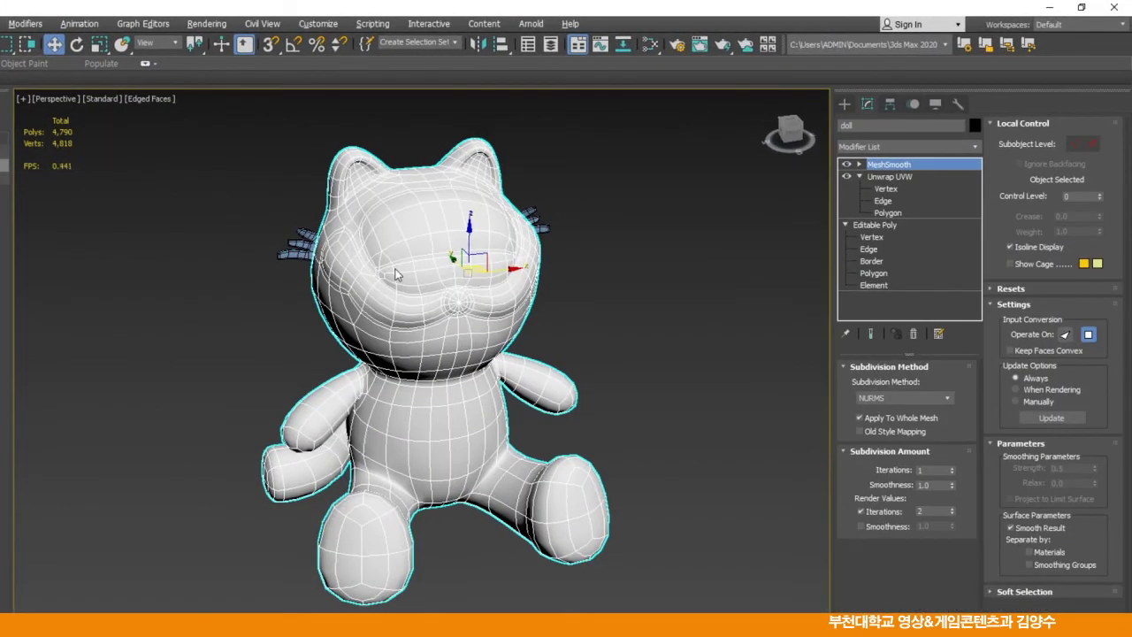
right_click(522, 224)
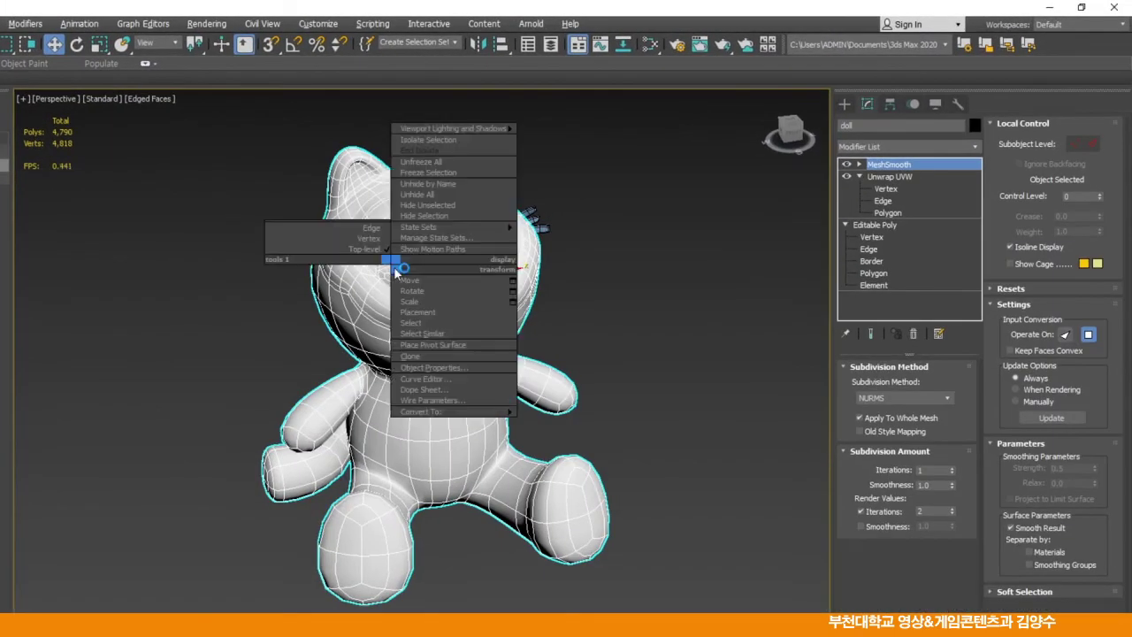
left_click(442, 204)
left_click(639, 321)
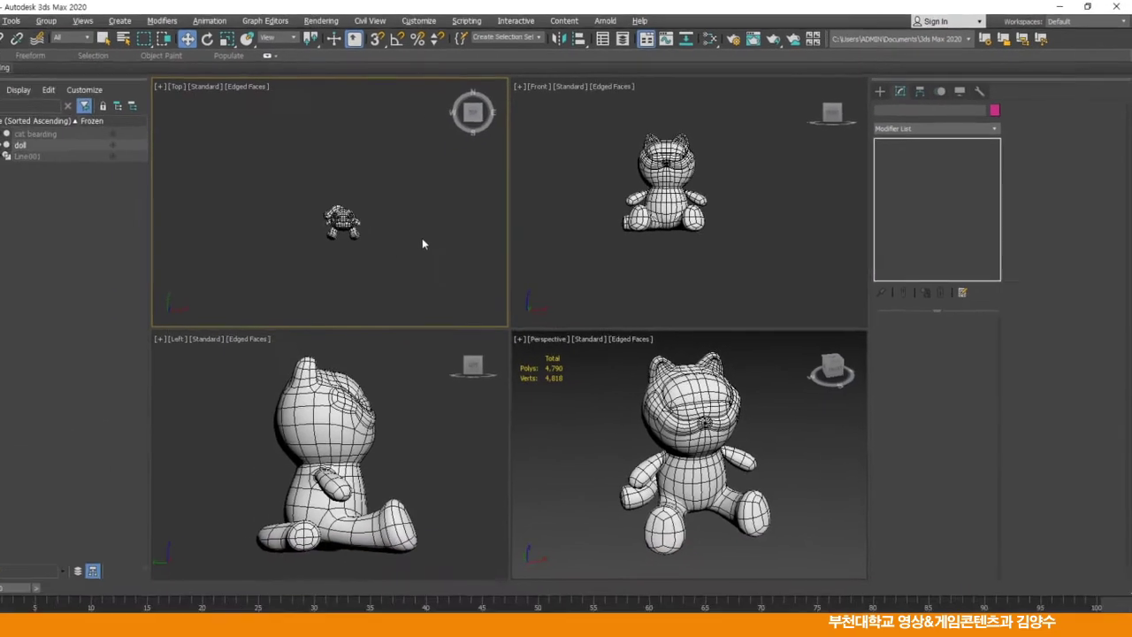
- Create a plane about 537 long and 629 wide around the doll in the Top view as a floor
key("ctrl+shift+z")
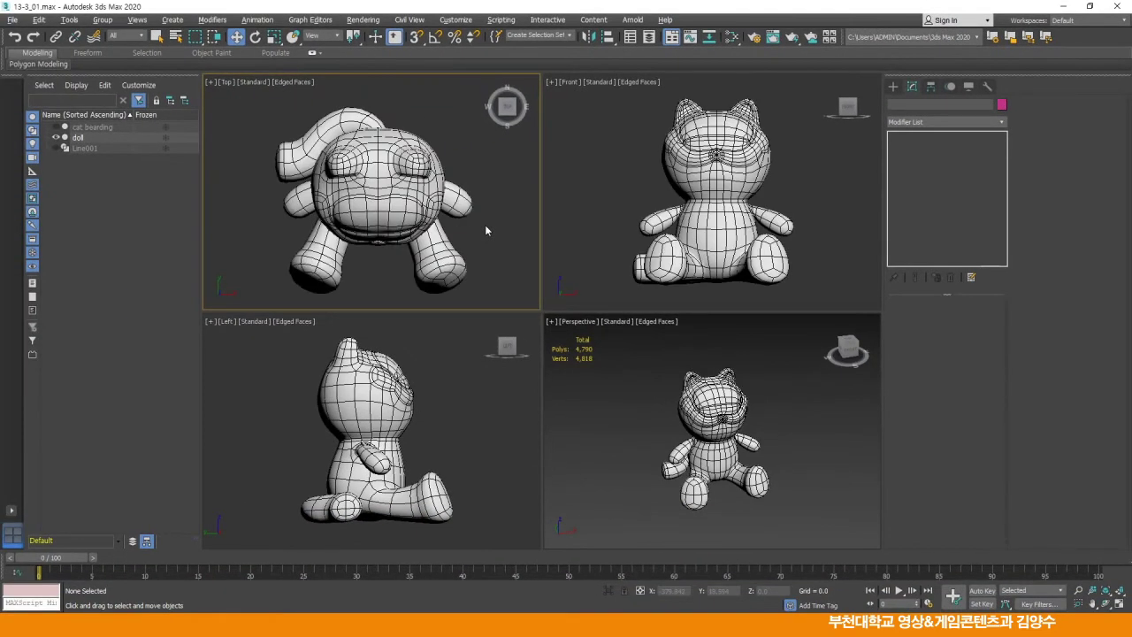
scroll(446, 186, "down", 5)
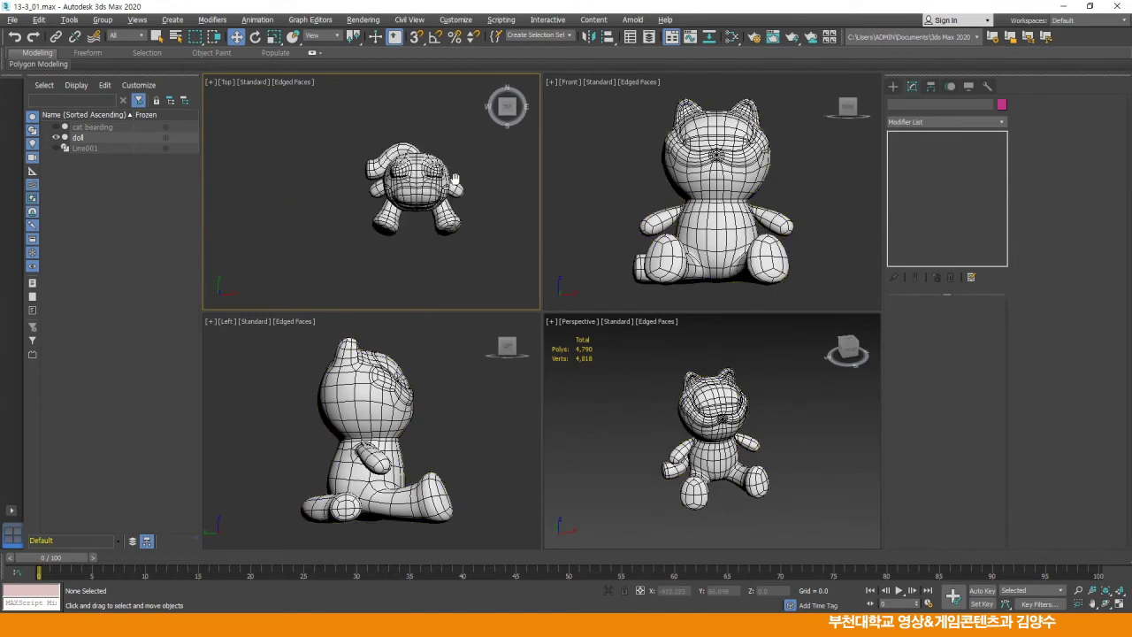
left_click(893, 87)
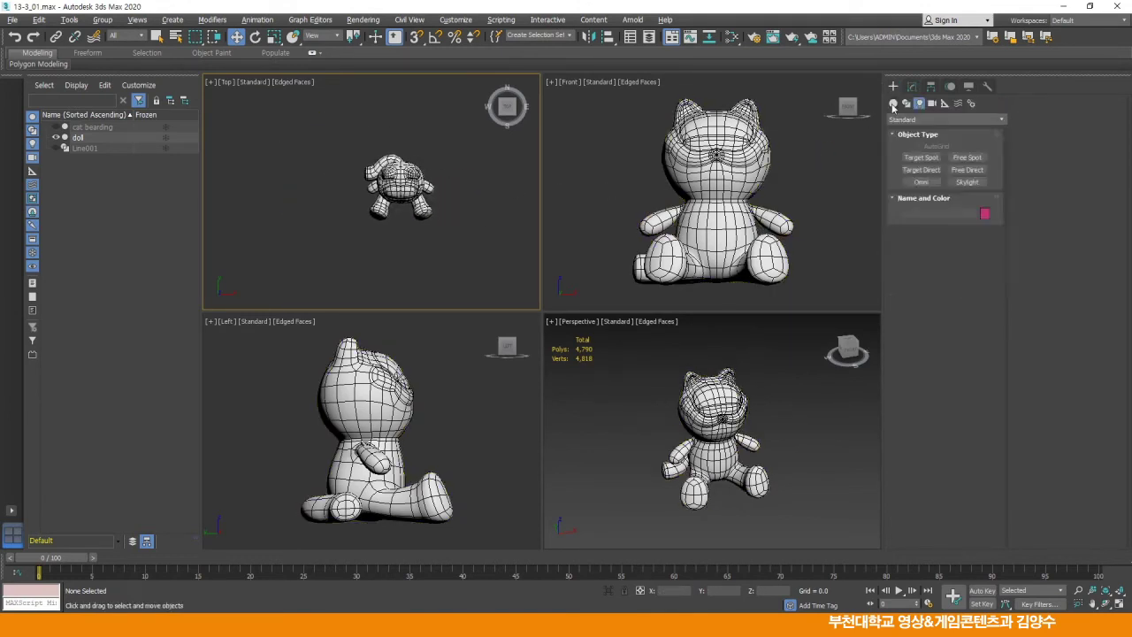
left_click(893, 104)
left_click(964, 207)
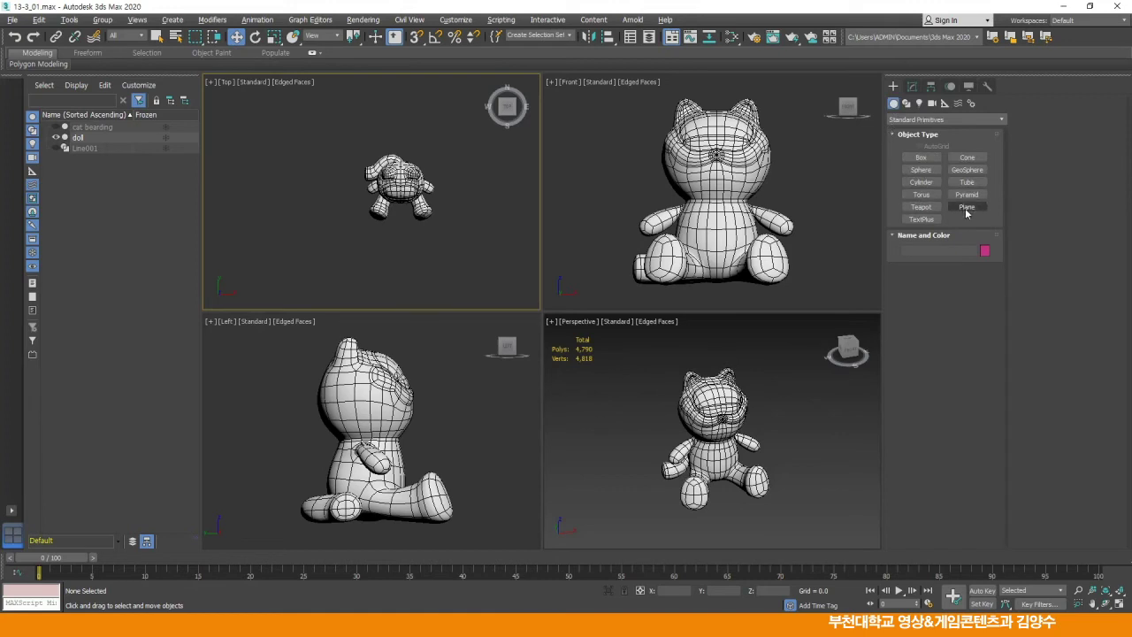
left_click_drag(271, 112, 479, 289)
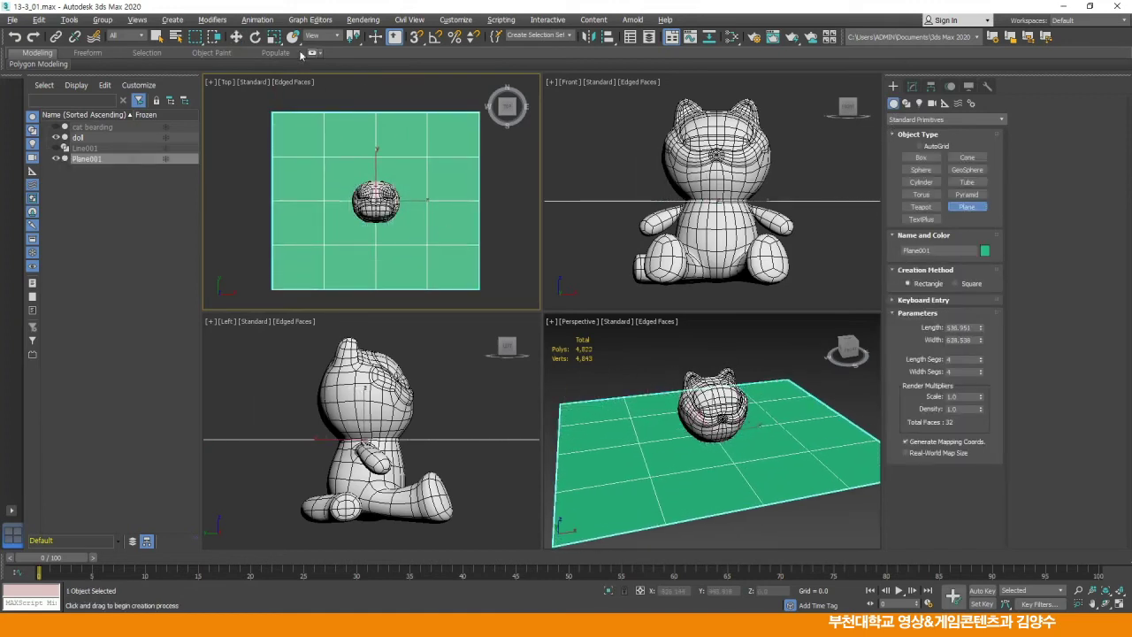
- Move the plane down about 124 units in the Front view to just beneath the doll, and deselect it
left_click(237, 37)
right_click(642, 140)
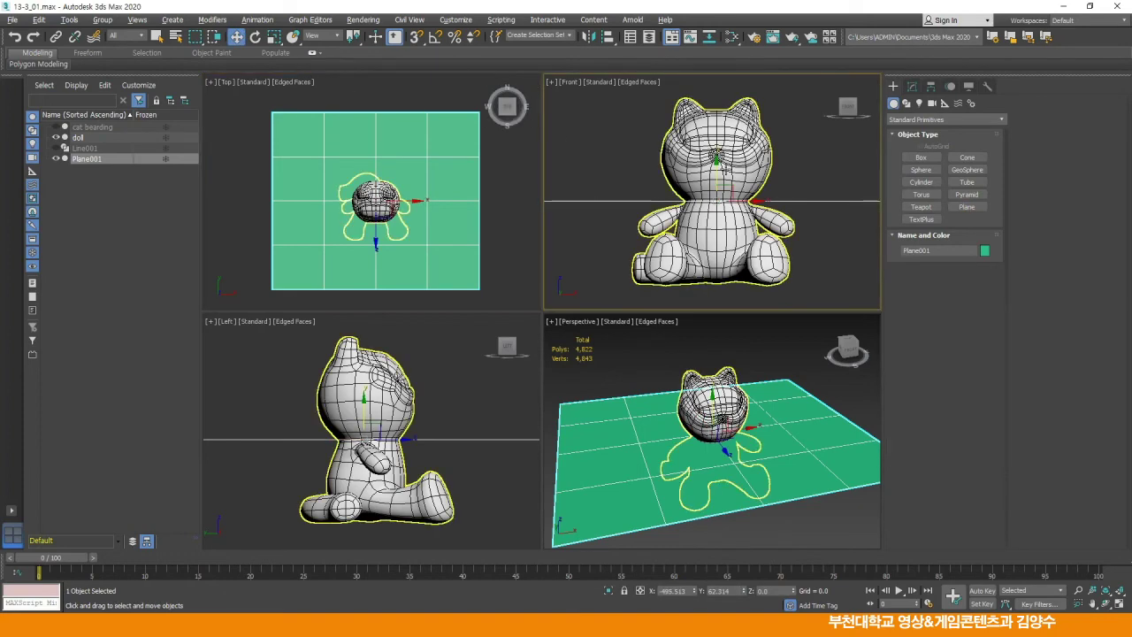
scroll(712, 96, "down", 2)
left_click_drag(718, 145, 717, 210)
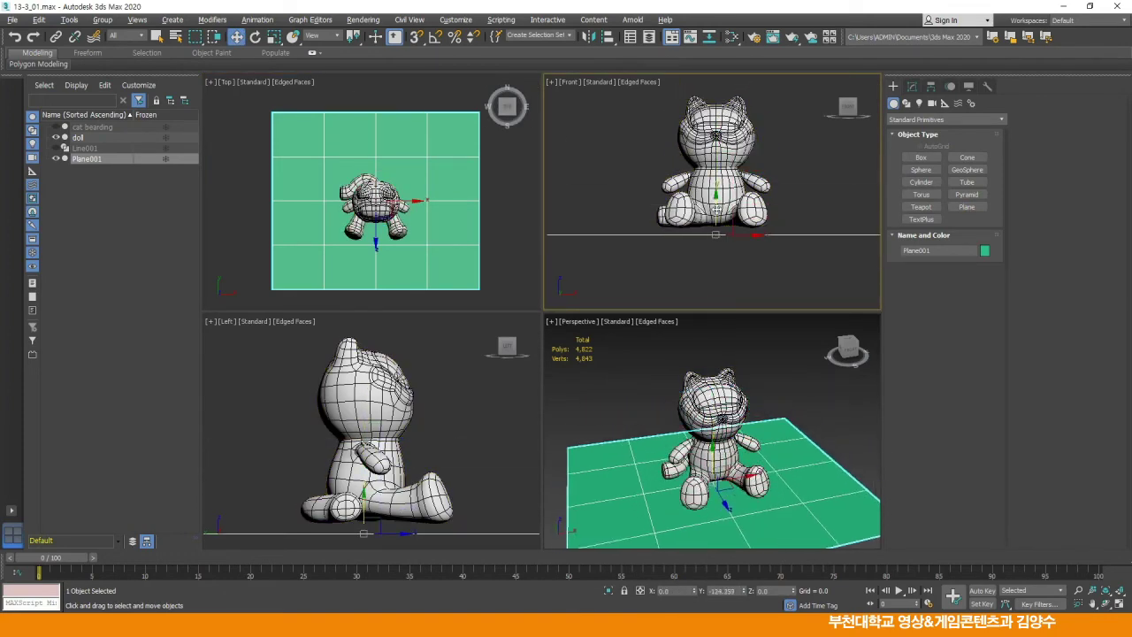
left_click(599, 187)
- Add a new Standard material in an empty area of the Slate Material Editor and open its parameters
left_click(732, 36)
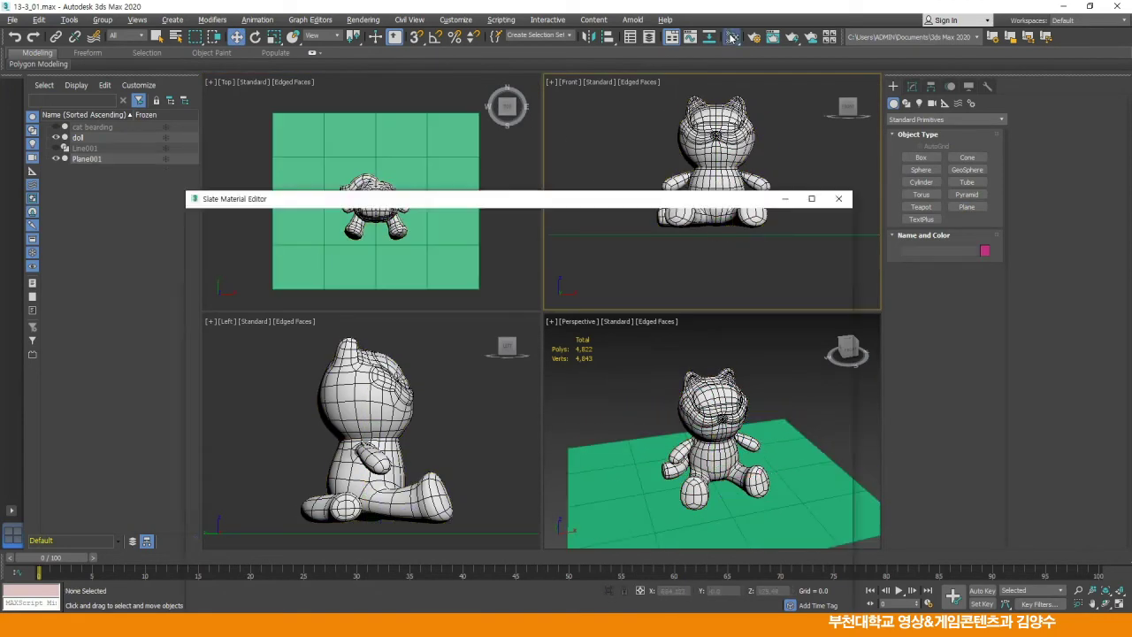
left_click_drag(584, 207, 546, 124)
left_click_drag(525, 249, 287, 248)
left_click_drag(416, 250, 387, 248)
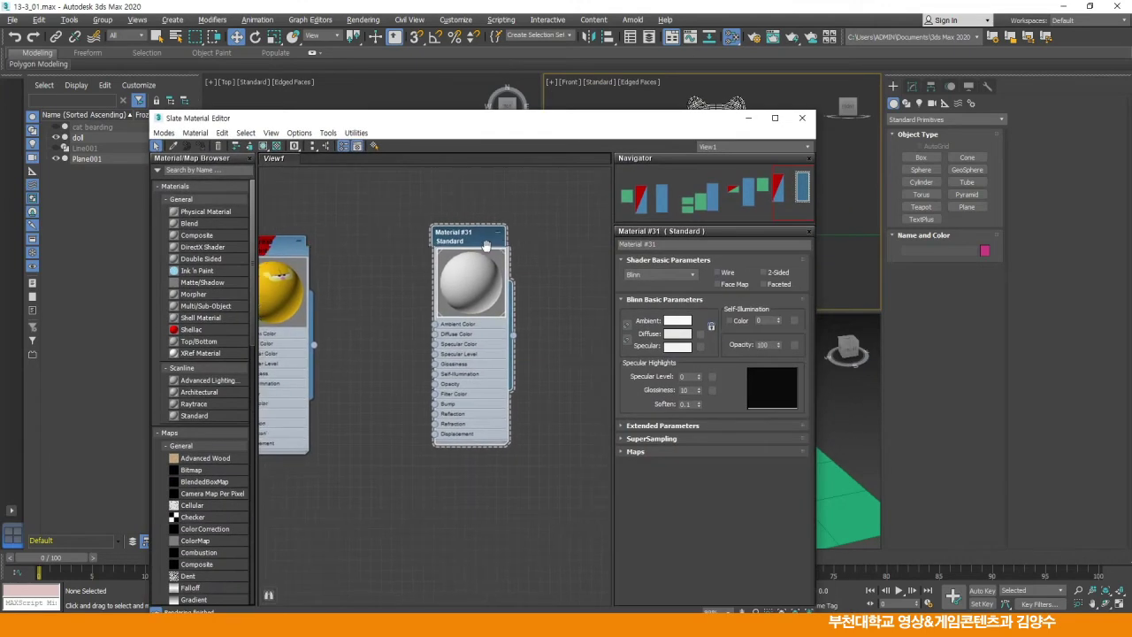
right_click(419, 246)
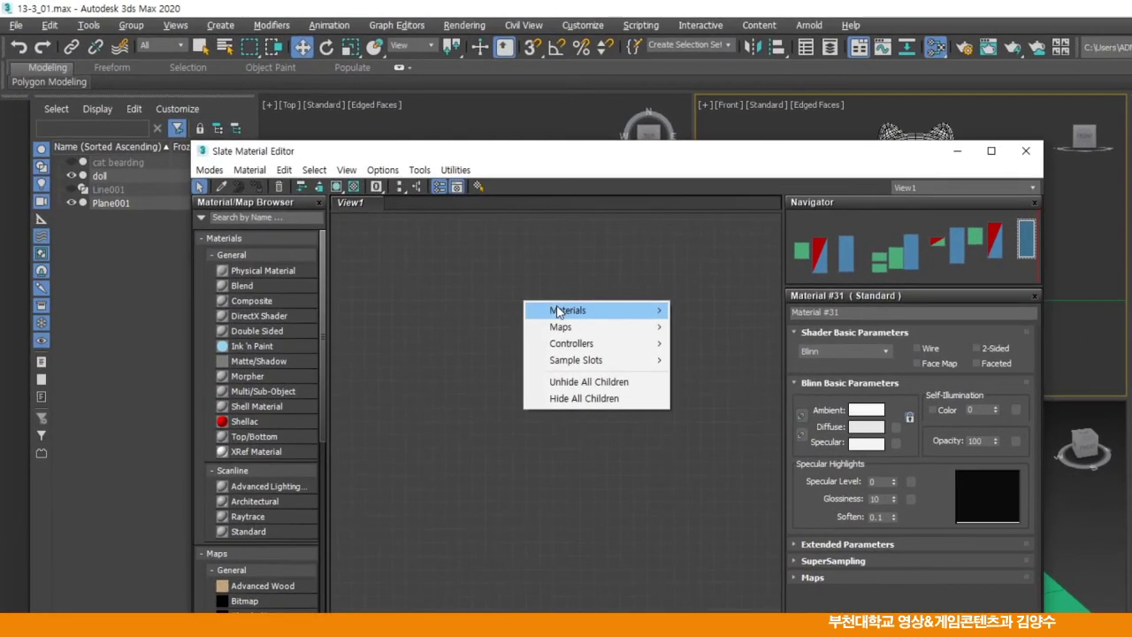
mouse_move(438, 248)
mouse_move(566, 268)
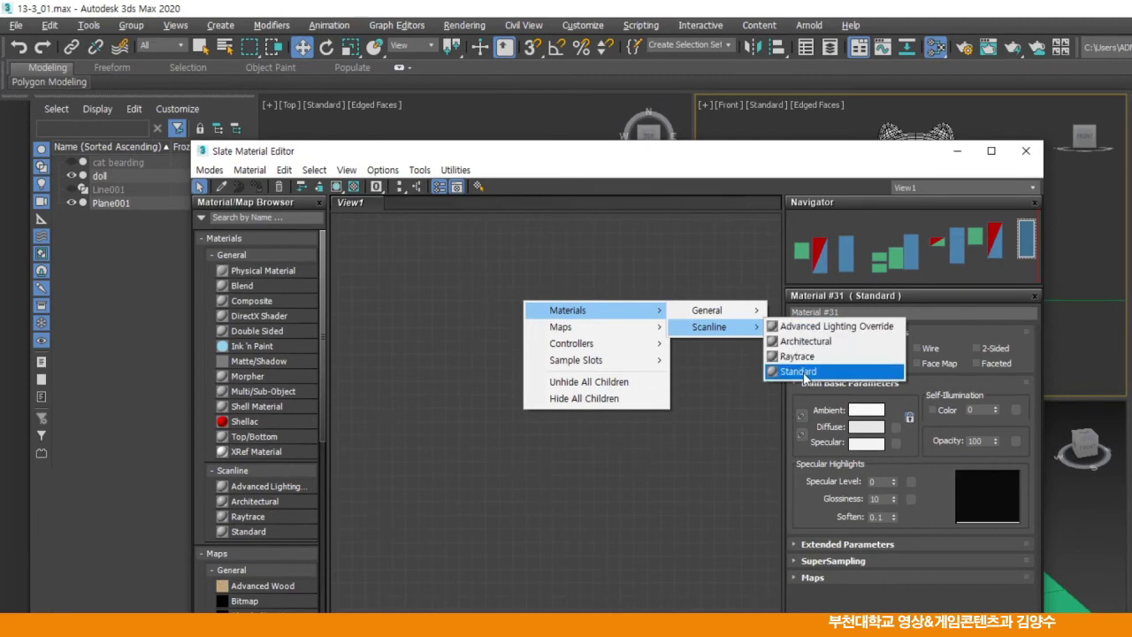
left_click(789, 371)
double_click(512, 308)
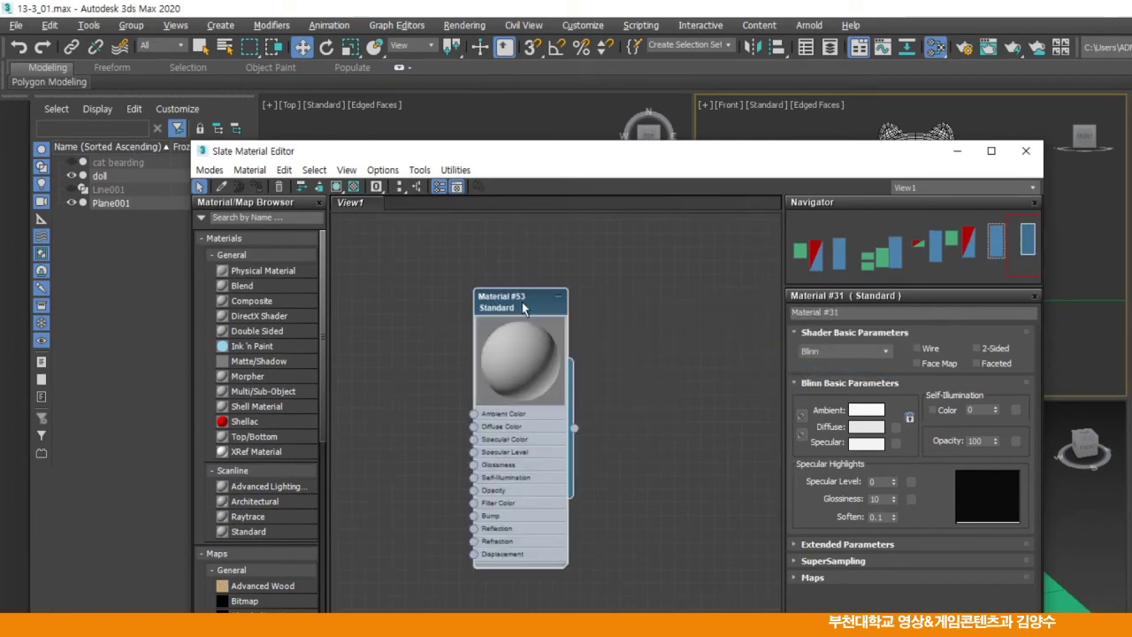
scroll(530, 305, "up", 2)
scroll(541, 305, "up", 1)
left_click_drag(605, 152, 532, 54)
double_click(495, 180)
- Unlock the new material's ambient and diffuse colors, setting ambient to RGB 242 and diffuse to RGB 233
left_click(731, 318)
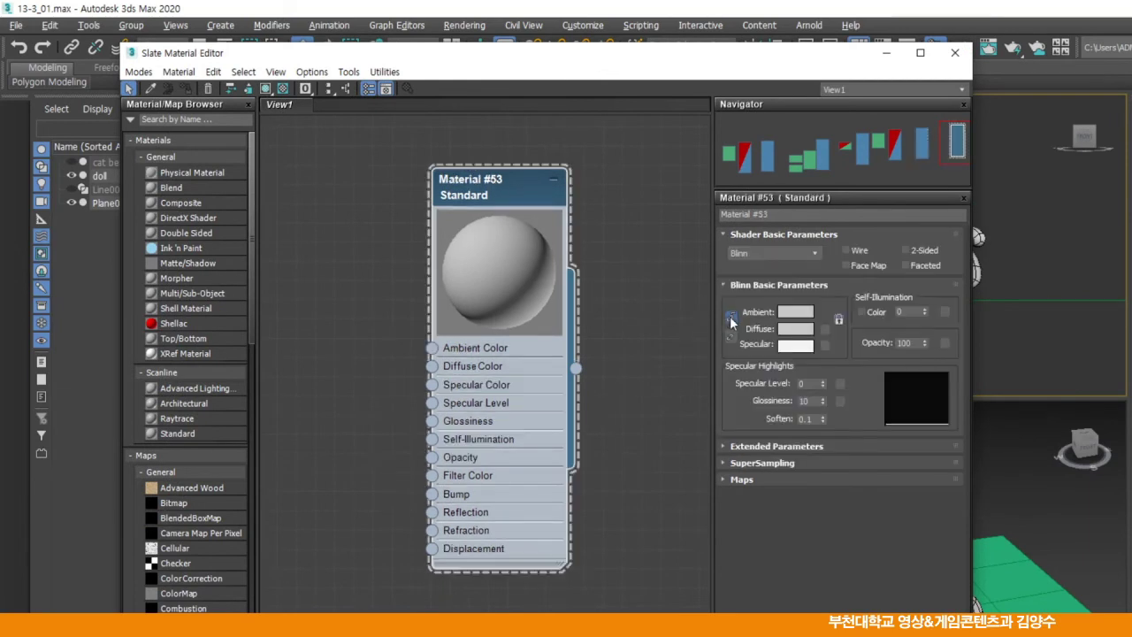
left_click(795, 311)
left_click_drag(445, 169, 445, 209)
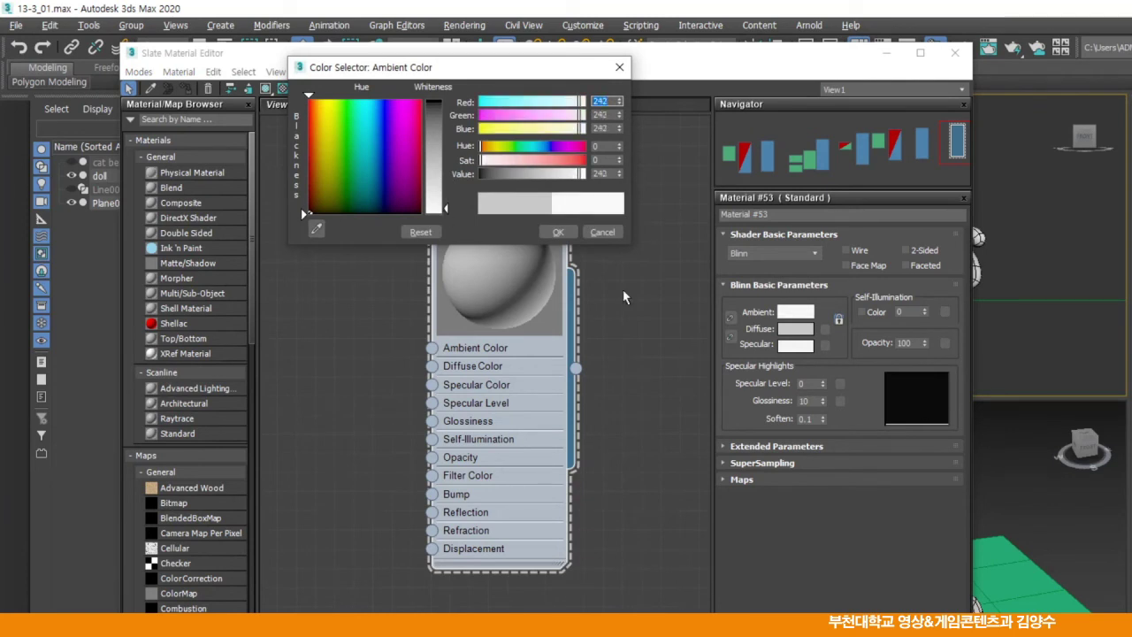
left_click(794, 328)
left_click_drag(446, 169, 446, 206)
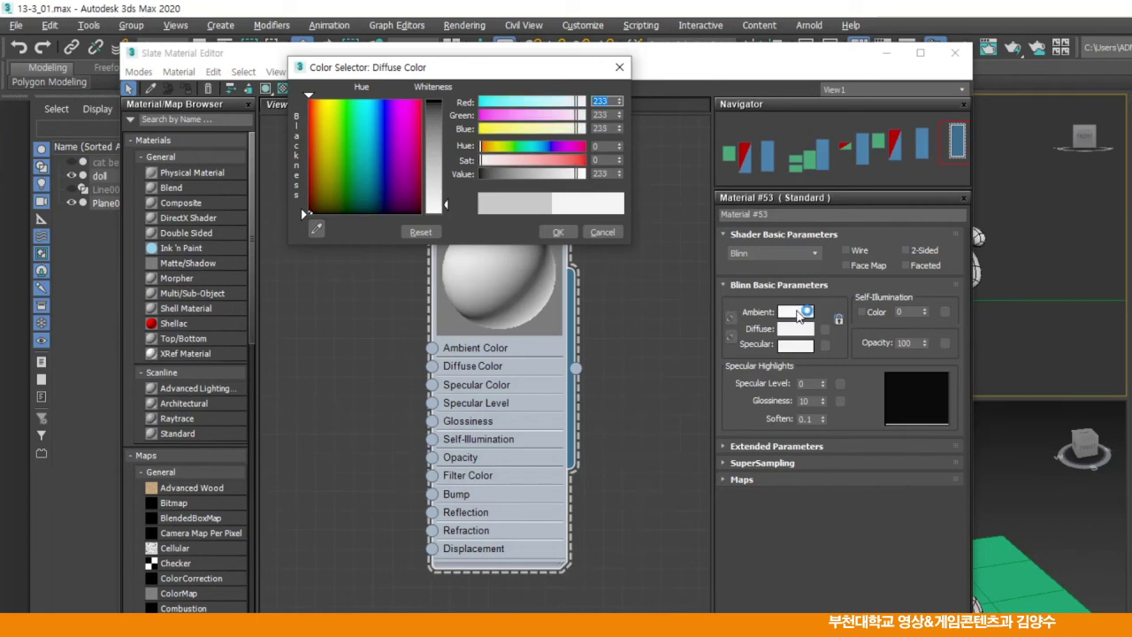
left_click(795, 311)
left_click(549, 231)
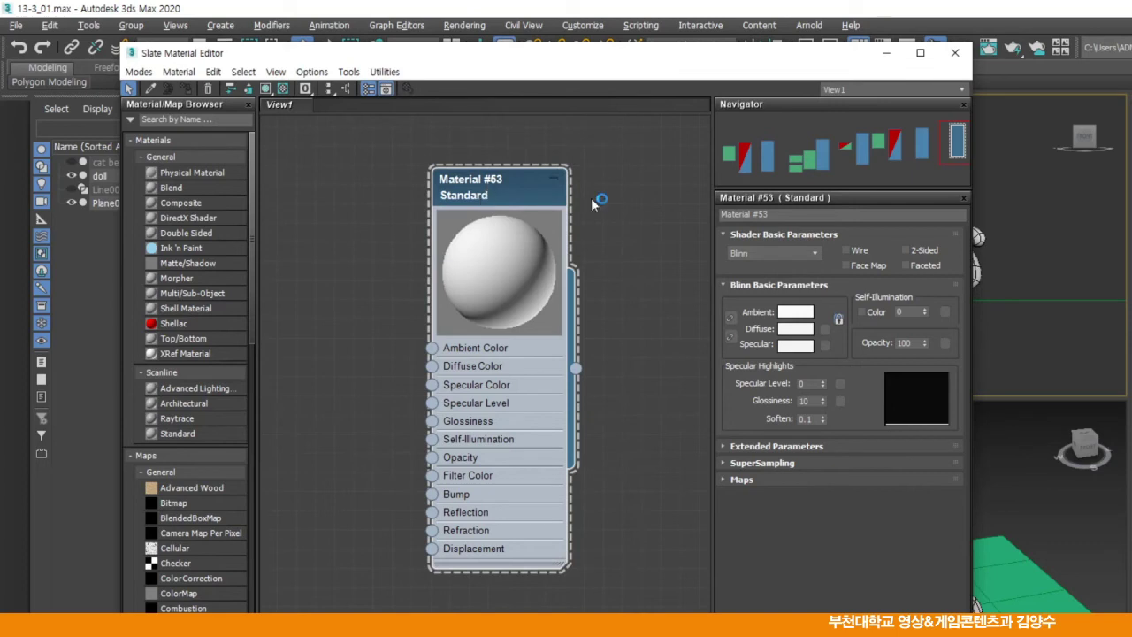
- Assign the near-white material to both the doll and the plane, close the Slate Material Editor, and clear the selection
left_click_drag(675, 63, 475, 65)
left_click(892, 175)
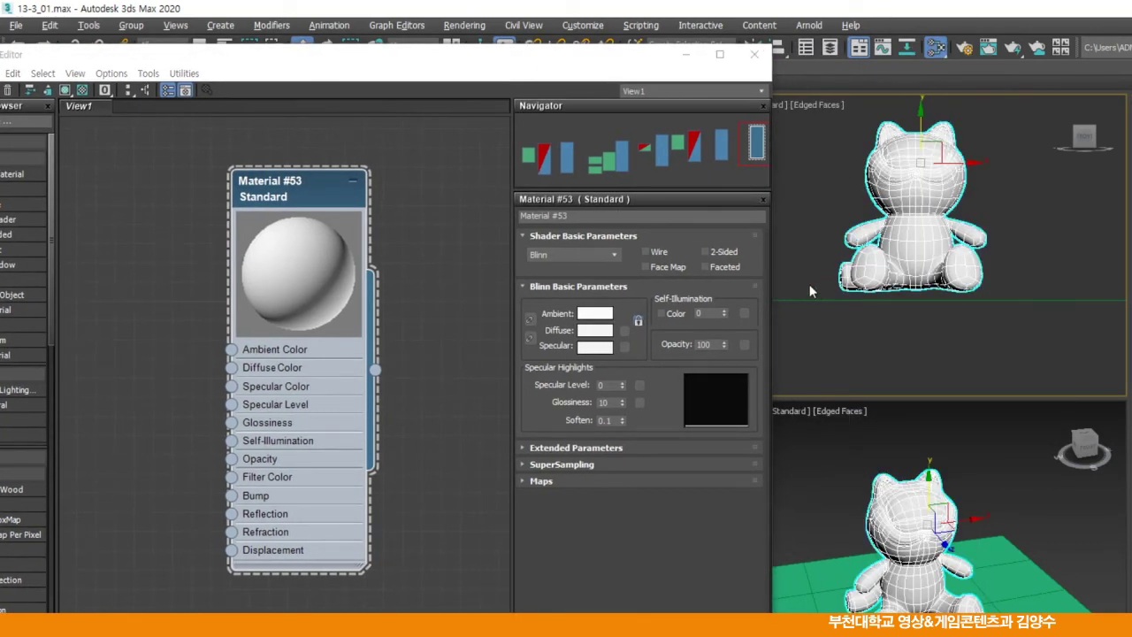
left_click_drag(811, 285, 842, 321)
left_click_drag(279, 69, 452, 101)
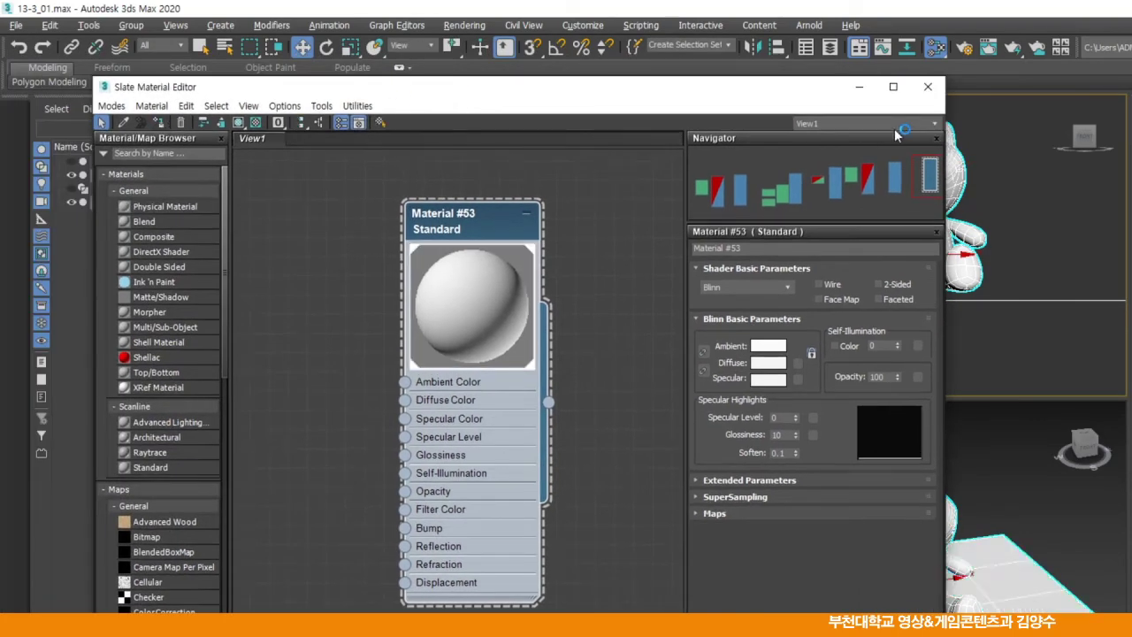
left_click(928, 86)
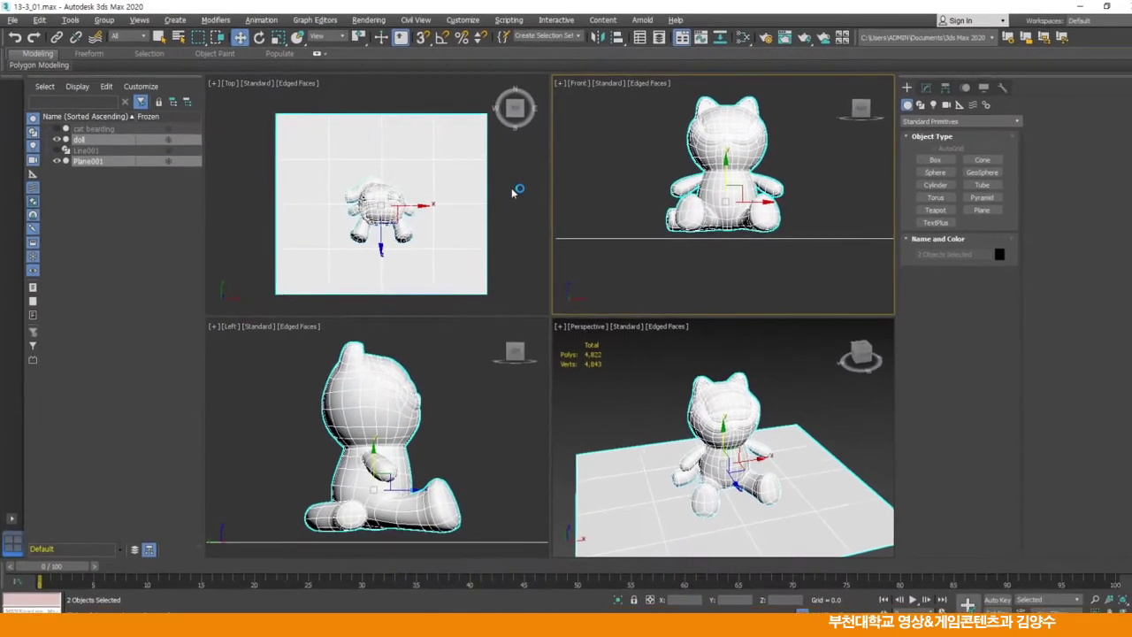
left_click(512, 191)
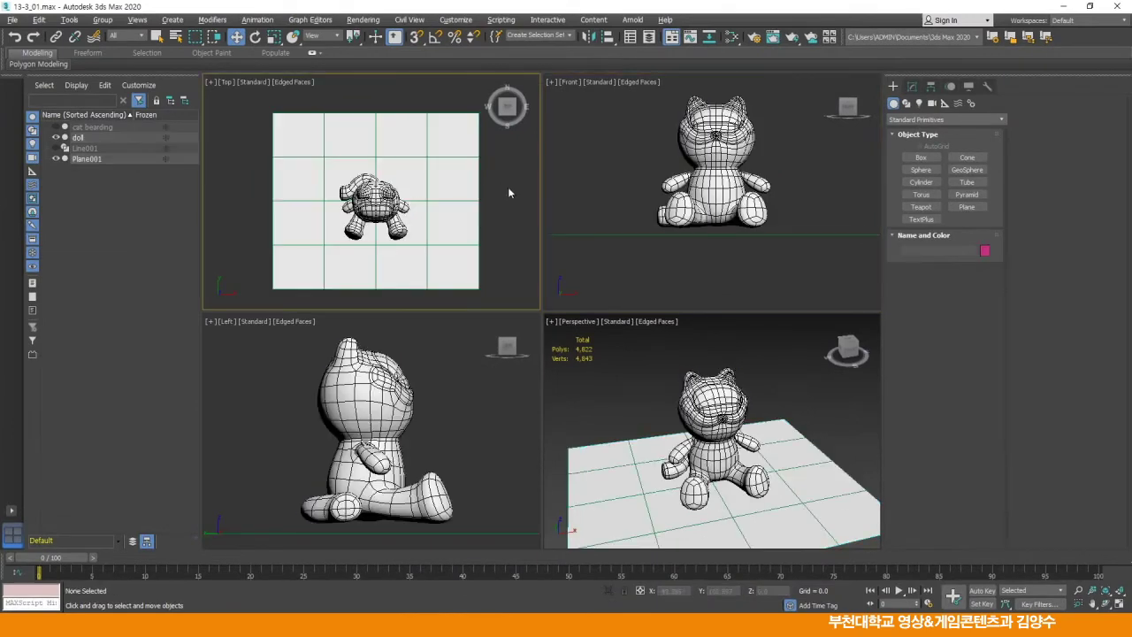
- Place a Standard Skylight beside the doll's front in the Top view, with Cast Shadows enabled
left_click(918, 103)
left_click(959, 182)
left_click(318, 246)
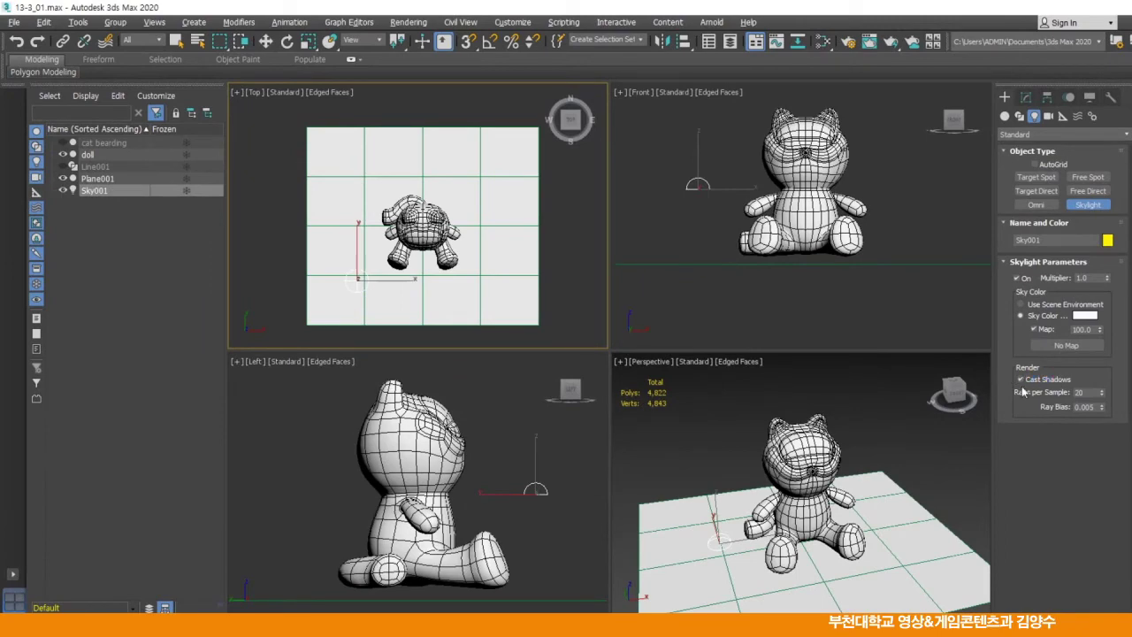
left_click(1021, 381)
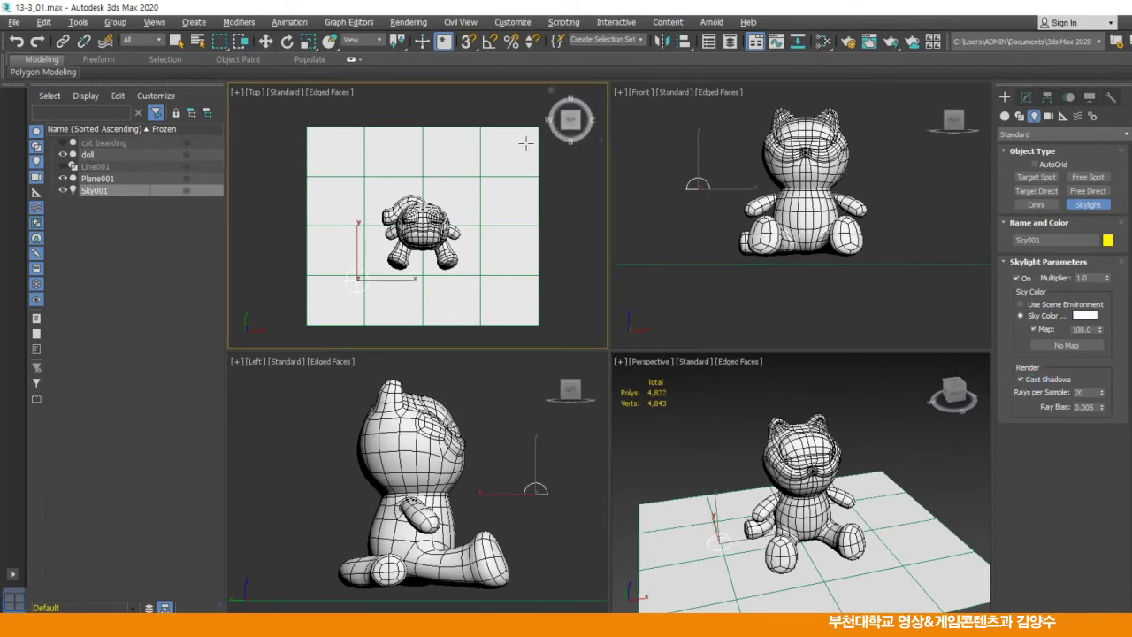
- Set the environment's exposure control to <no exposure control> and close the environment settings
left_click(406, 22)
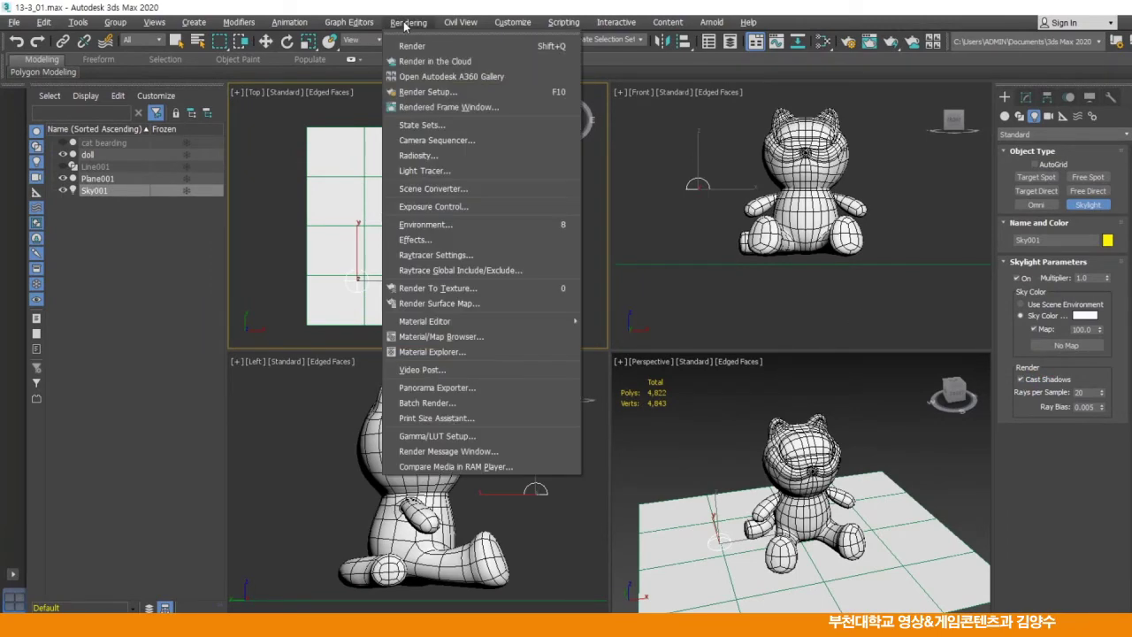
left_click(425, 225)
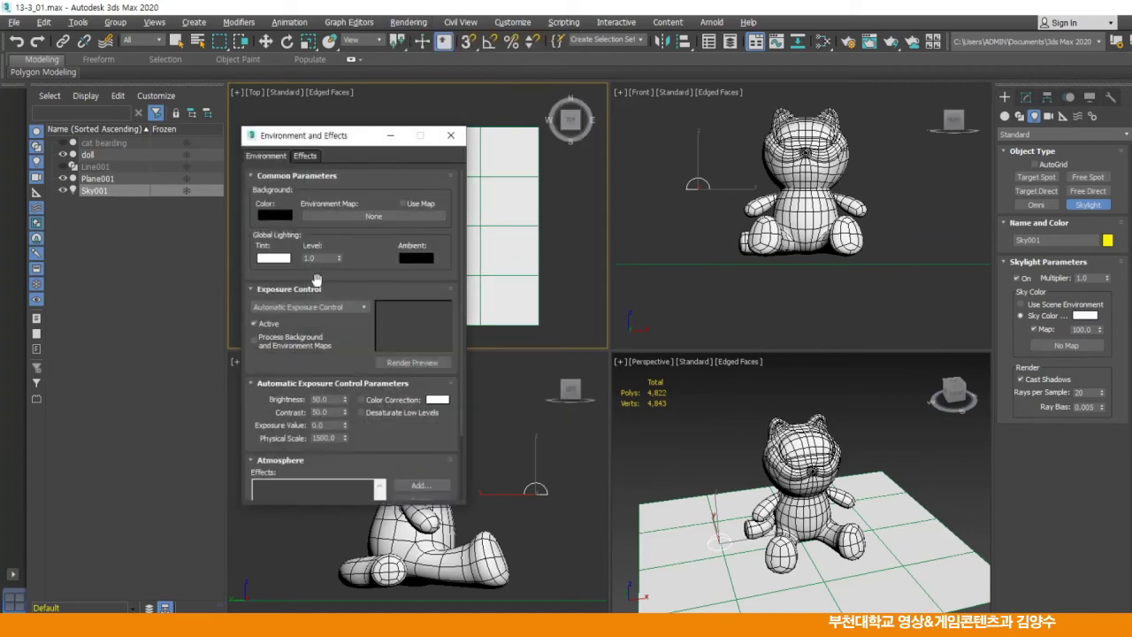
left_click(301, 306)
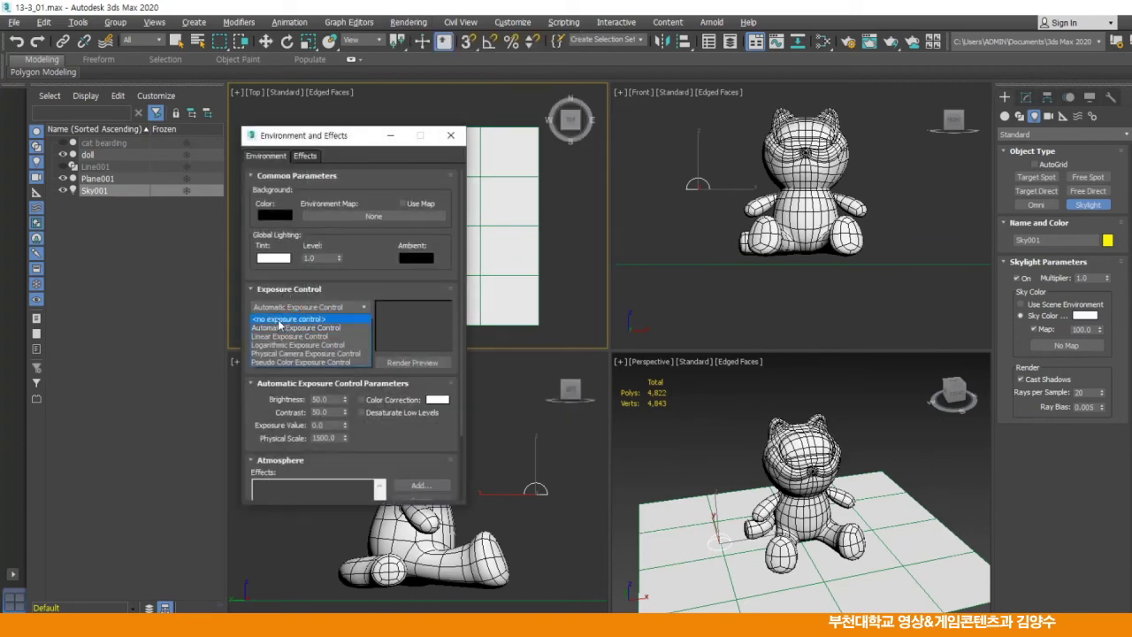
left_click(279, 320)
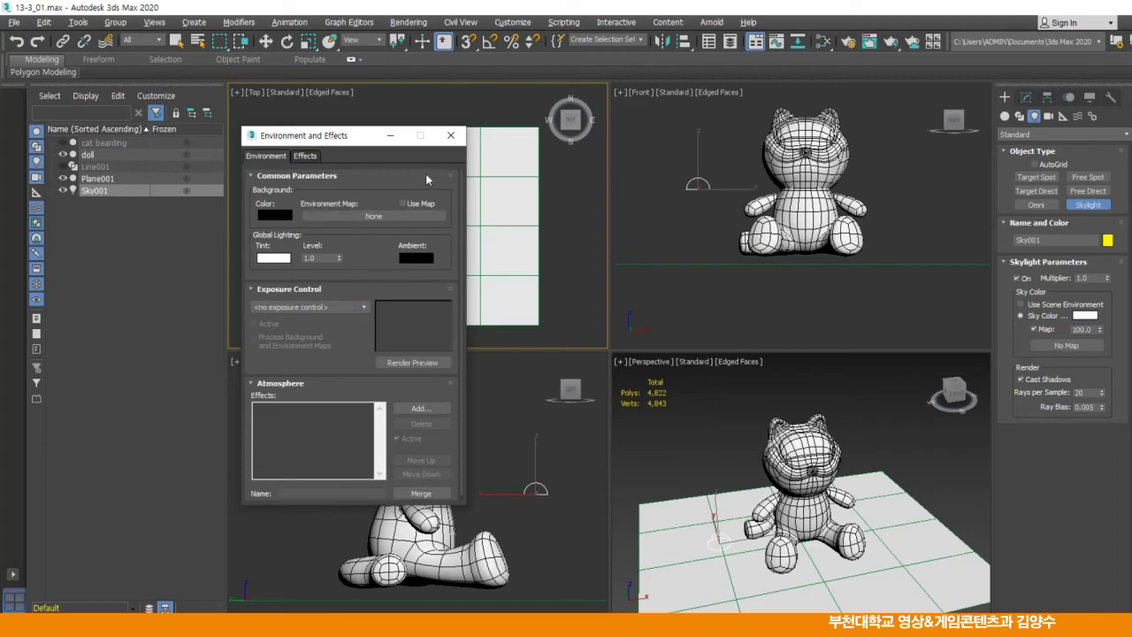
left_click(450, 135)
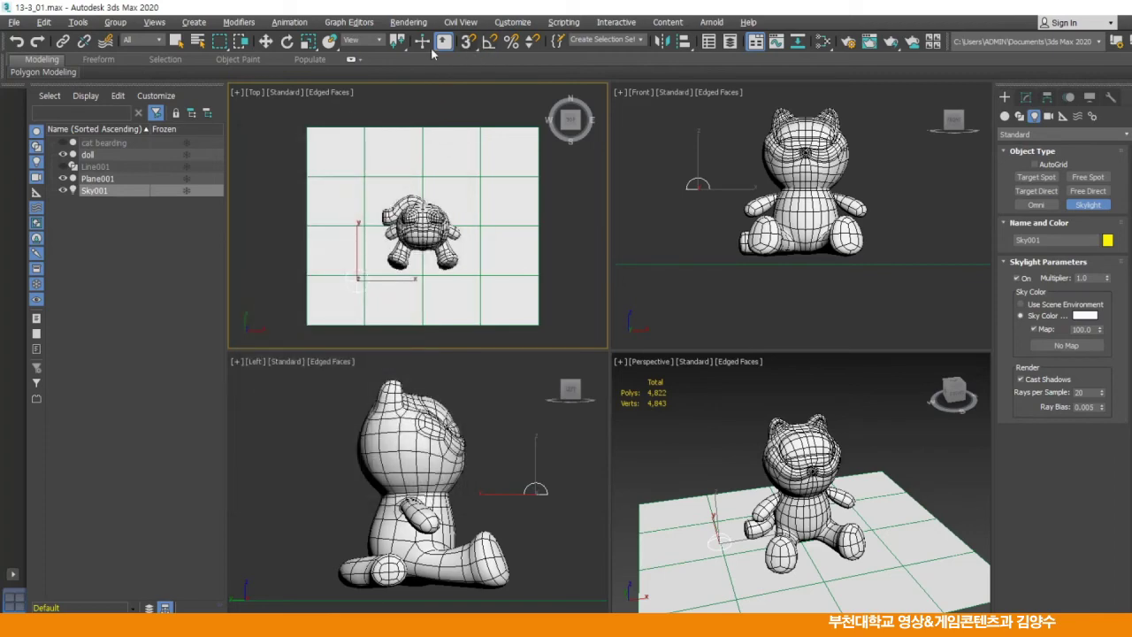
- Select the doll with the Move tool and open Render To Texture for it
left_click(266, 40)
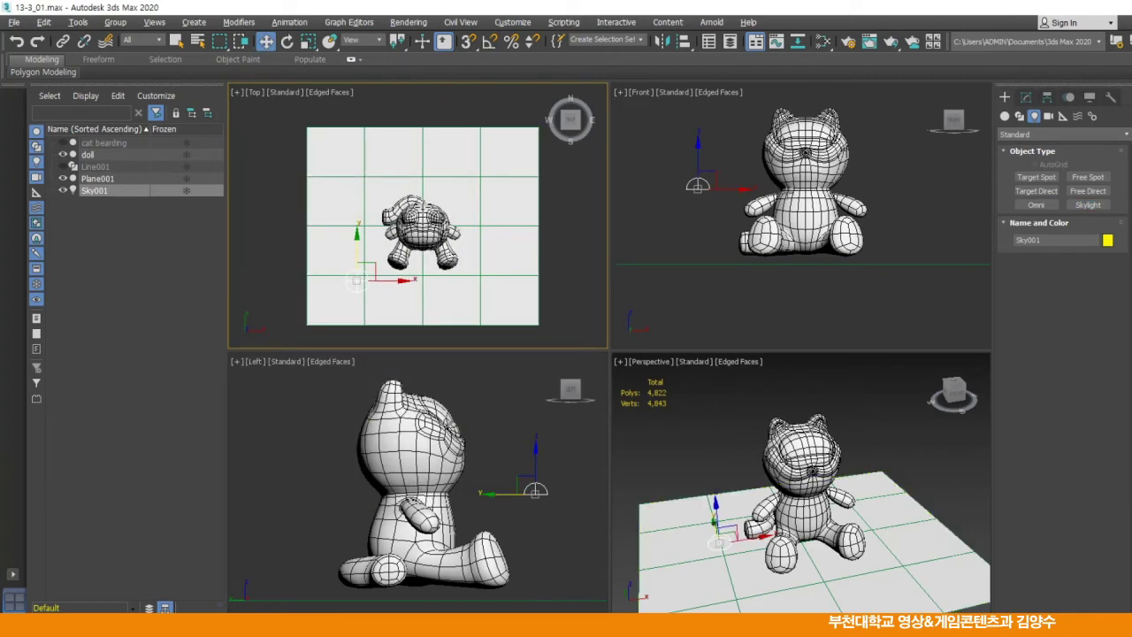
left_click(800, 165)
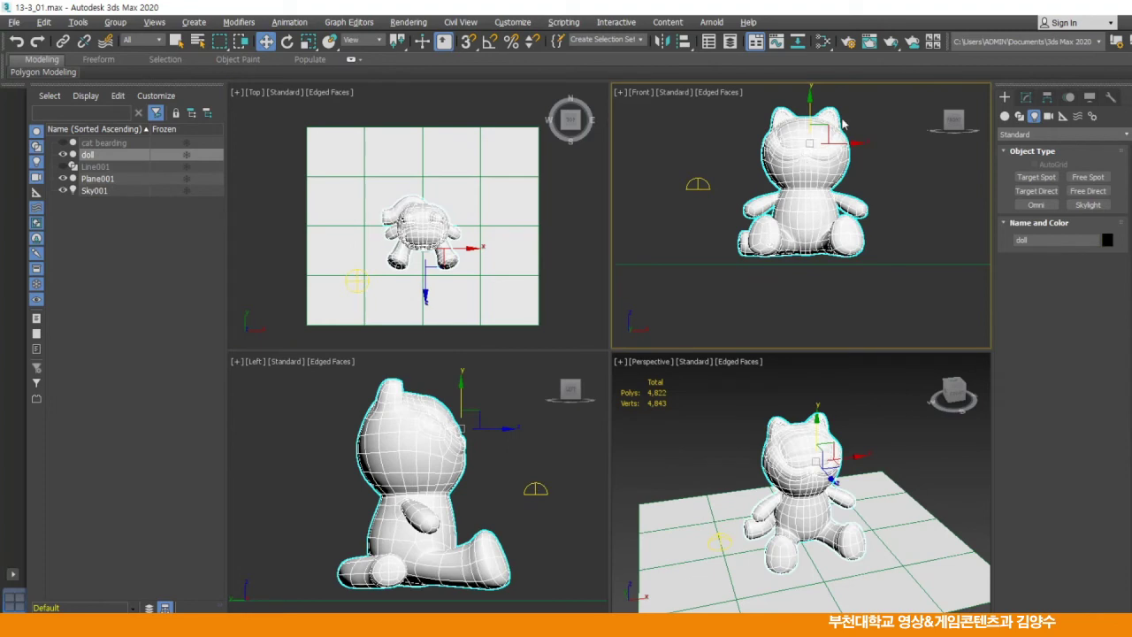
left_click(407, 22)
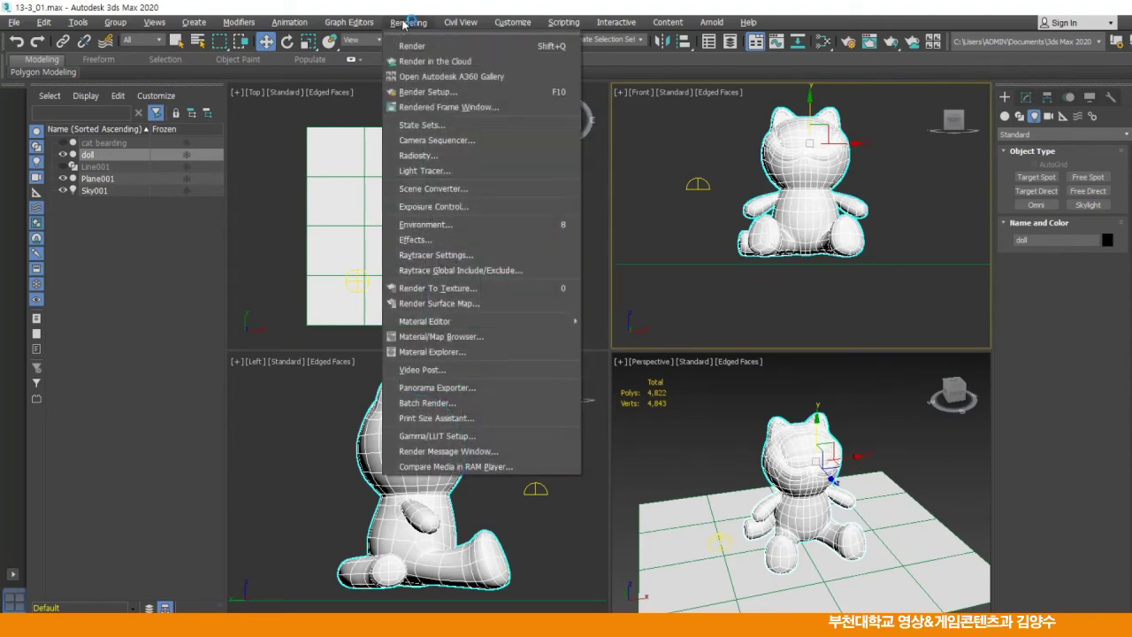
left_click(437, 288)
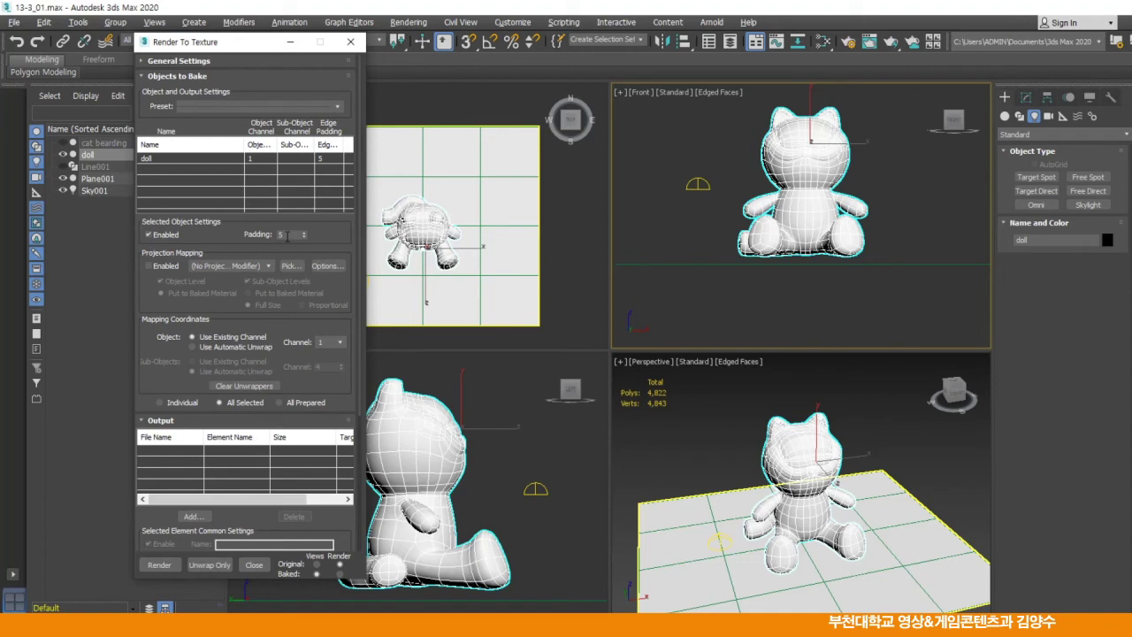
left_click(217, 347)
- Add a CompleteMap output element for the doll and set its map size to 2048x2048
left_click(192, 515)
left_click(608, 296)
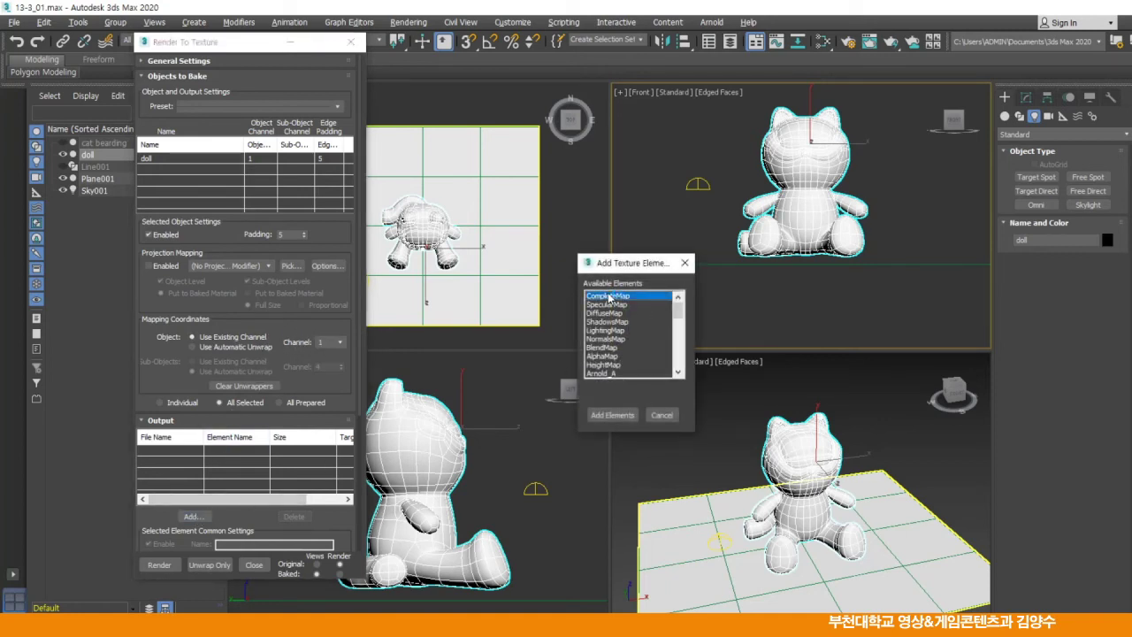
left_click(612, 415)
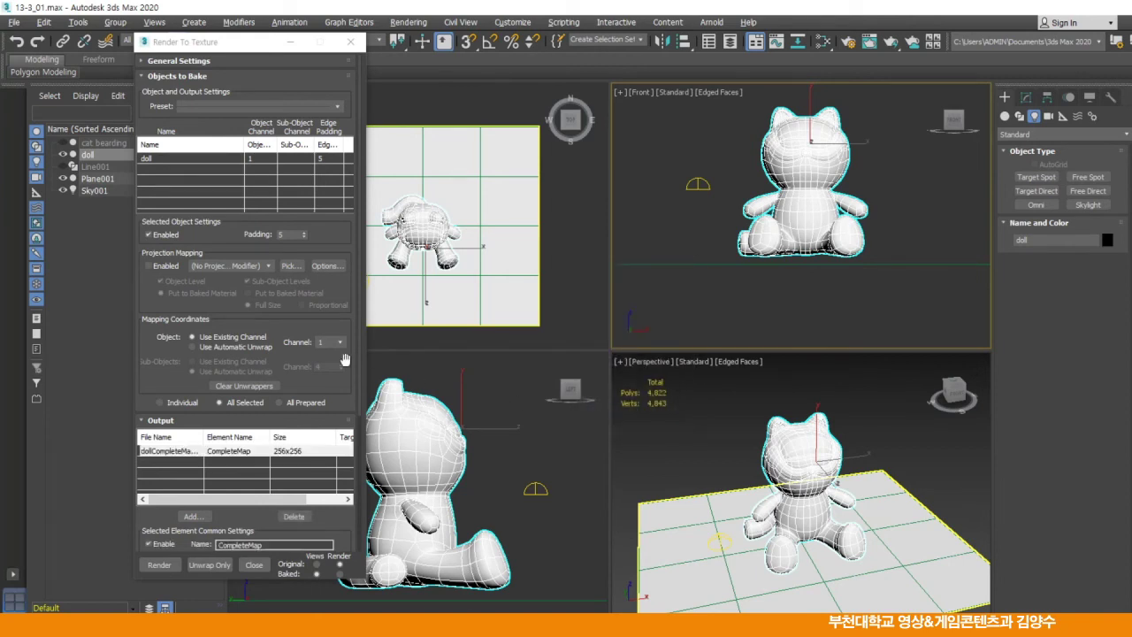
scroll(185, 391, "down", 5)
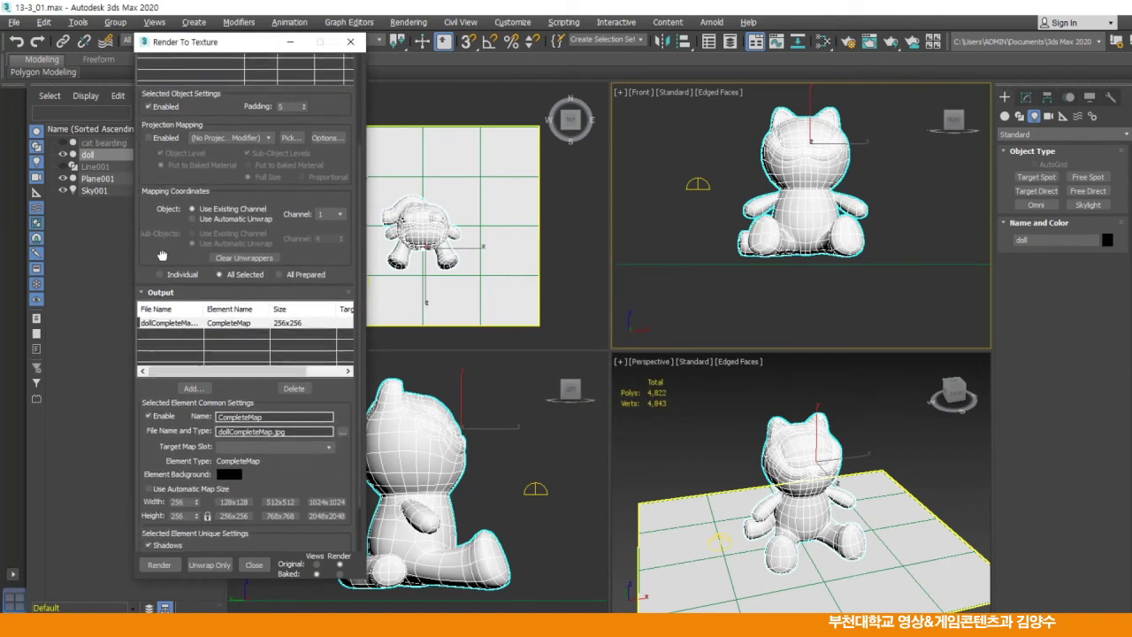
left_click(323, 467)
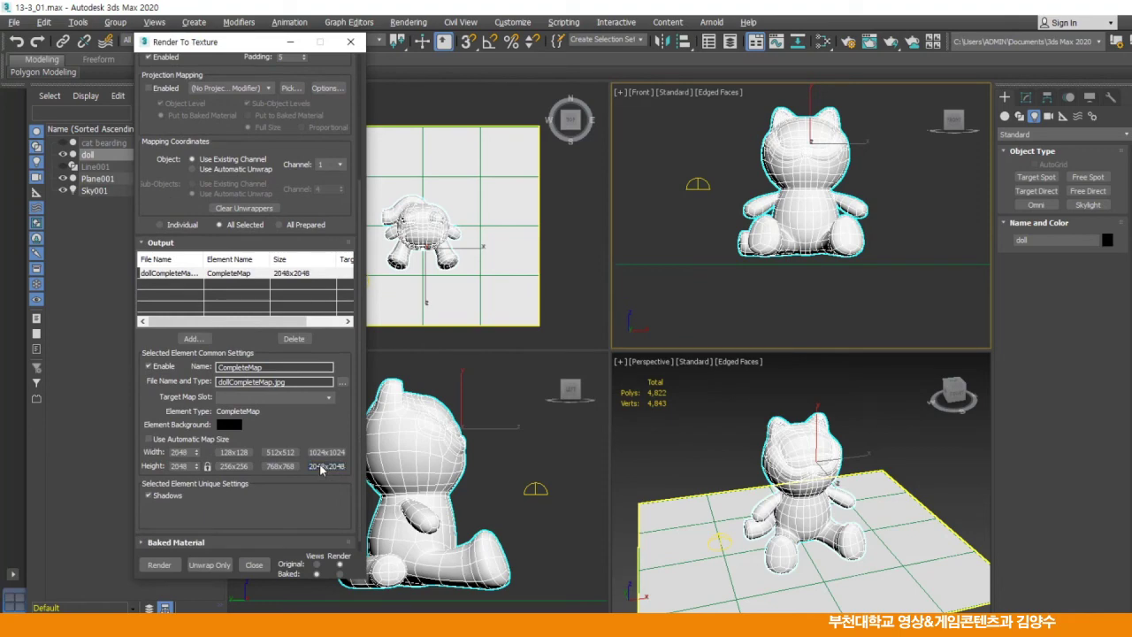
- Set the CompleteMap output file to dollCompleteMap in JPEG format in the 13th folder
left_click(344, 382)
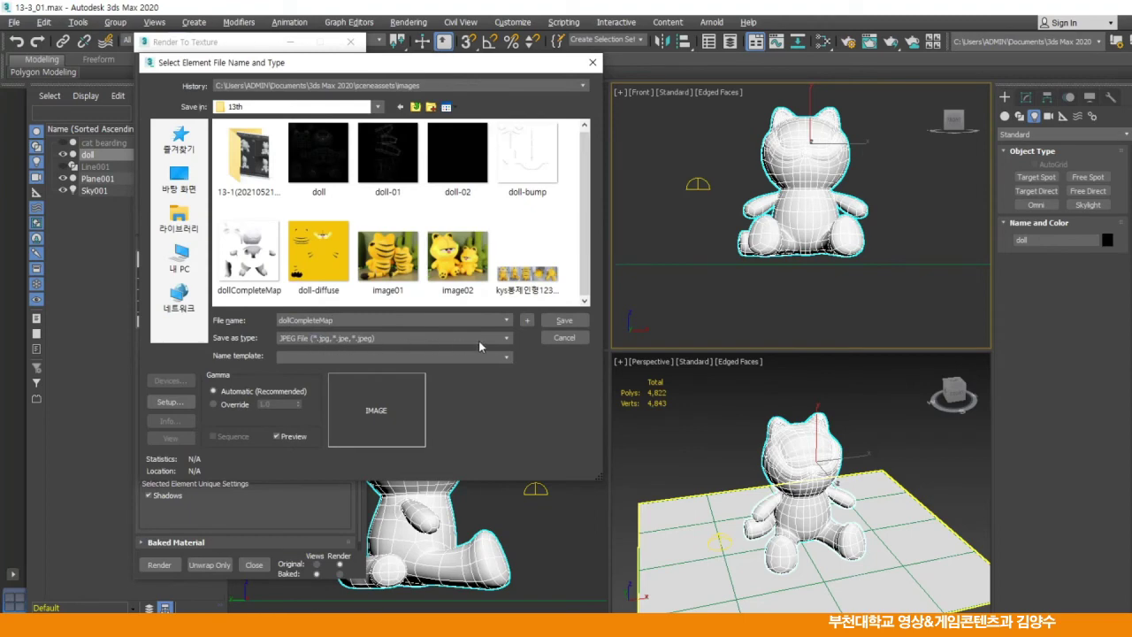
left_click(564, 321)
left_click(331, 348)
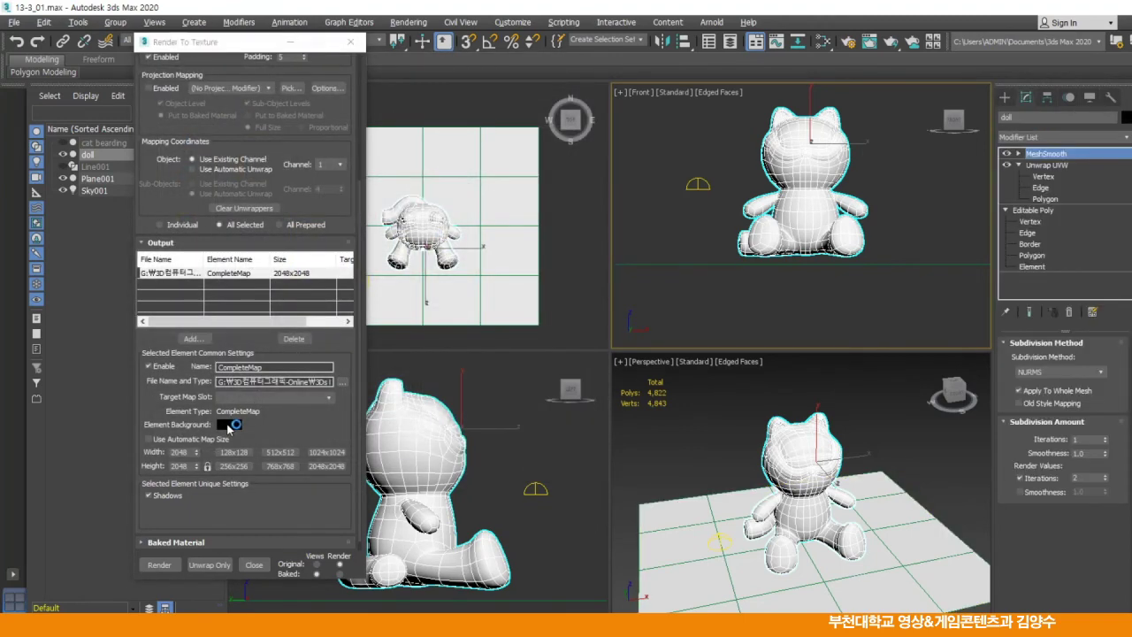
- Change the CompleteMap element's background color to pure white
left_click(229, 424)
left_click_drag(389, 132, 389, 190)
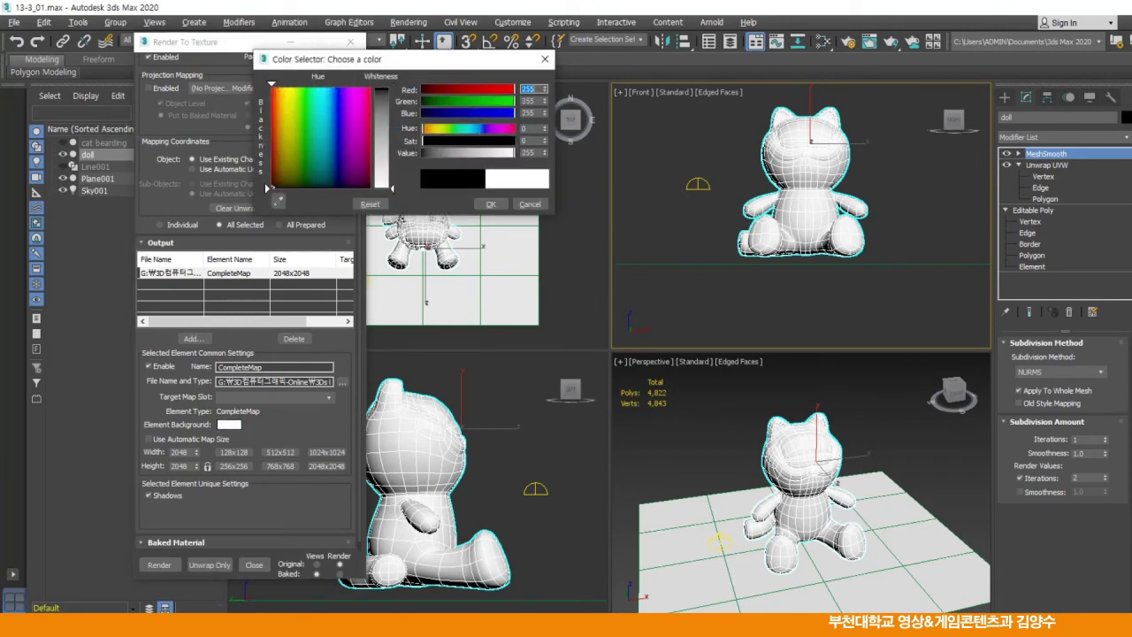
left_click(491, 203)
- Set the environment's background color to white and close the environment settings
left_click(403, 23)
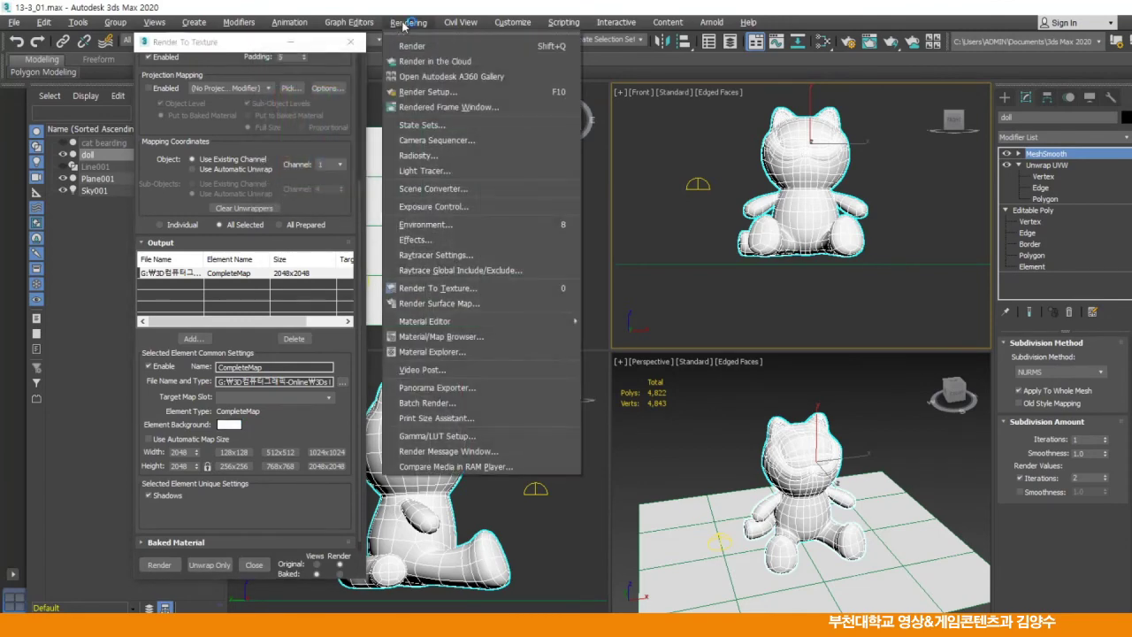
left_click(435, 224)
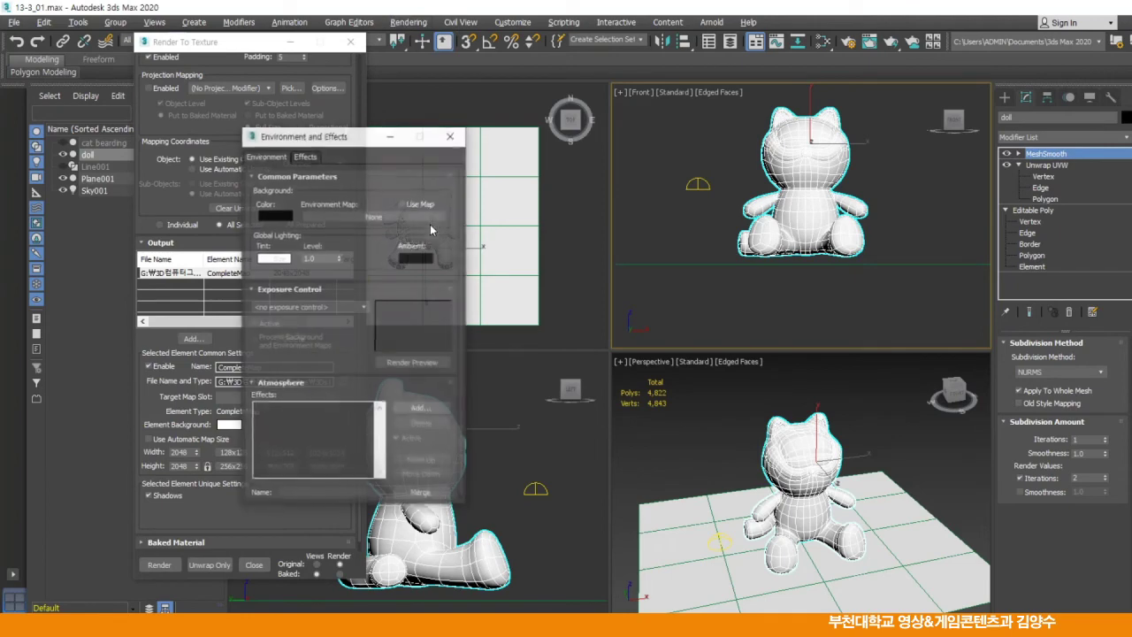
left_click(274, 216)
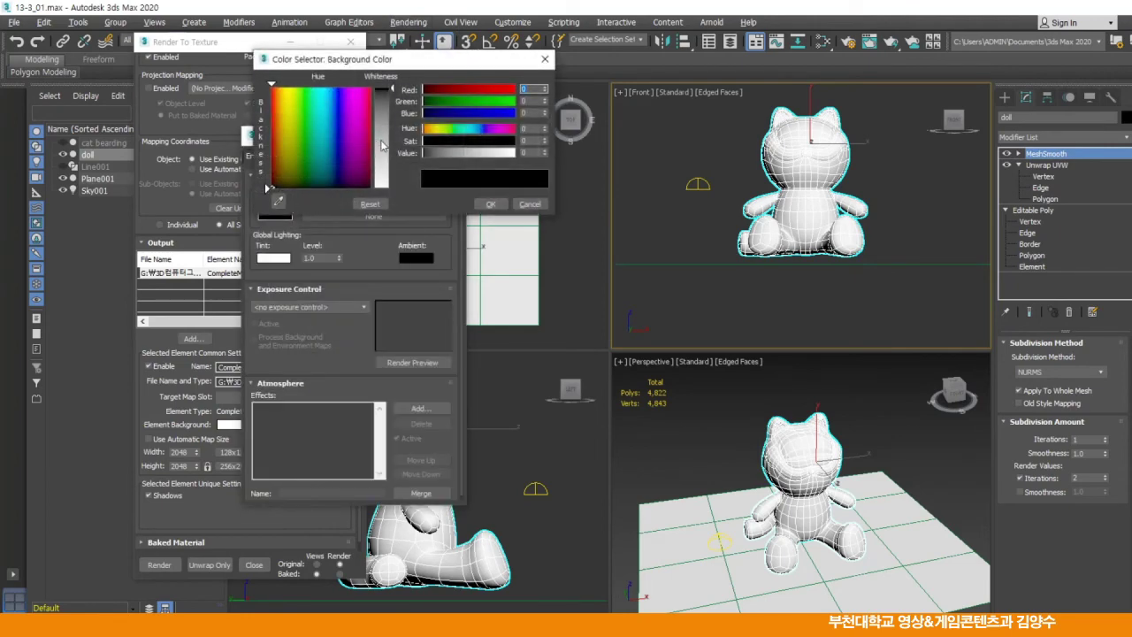
left_click_drag(384, 134, 389, 188)
left_click(492, 205)
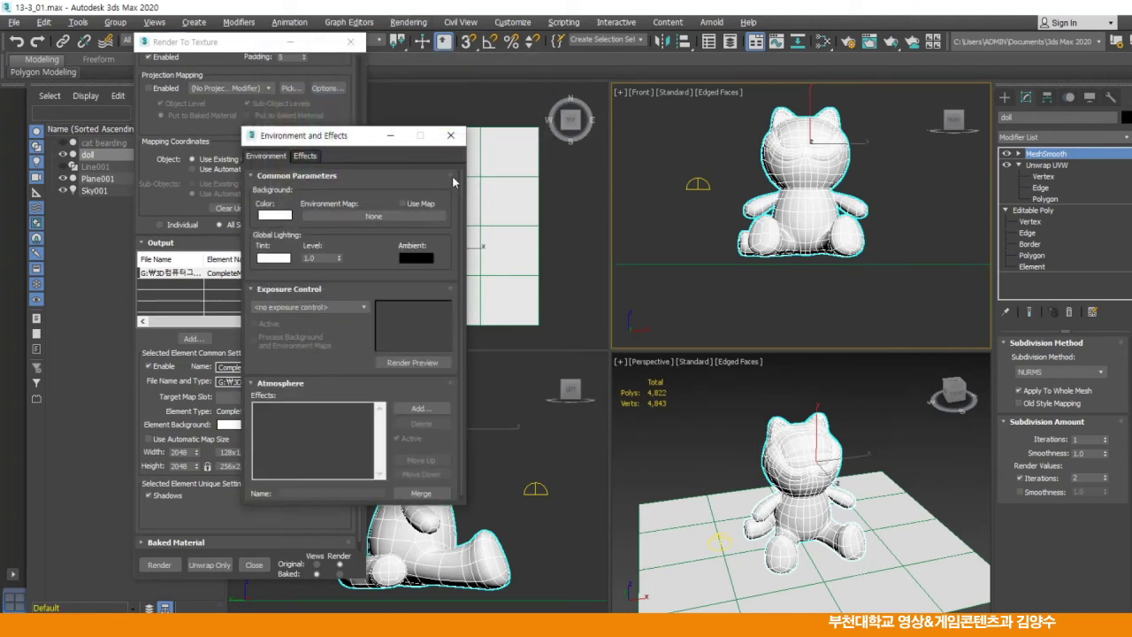
left_click(450, 135)
- Render the doll's CompleteMap texture to file
left_click(161, 566)
left_click(590, 448)
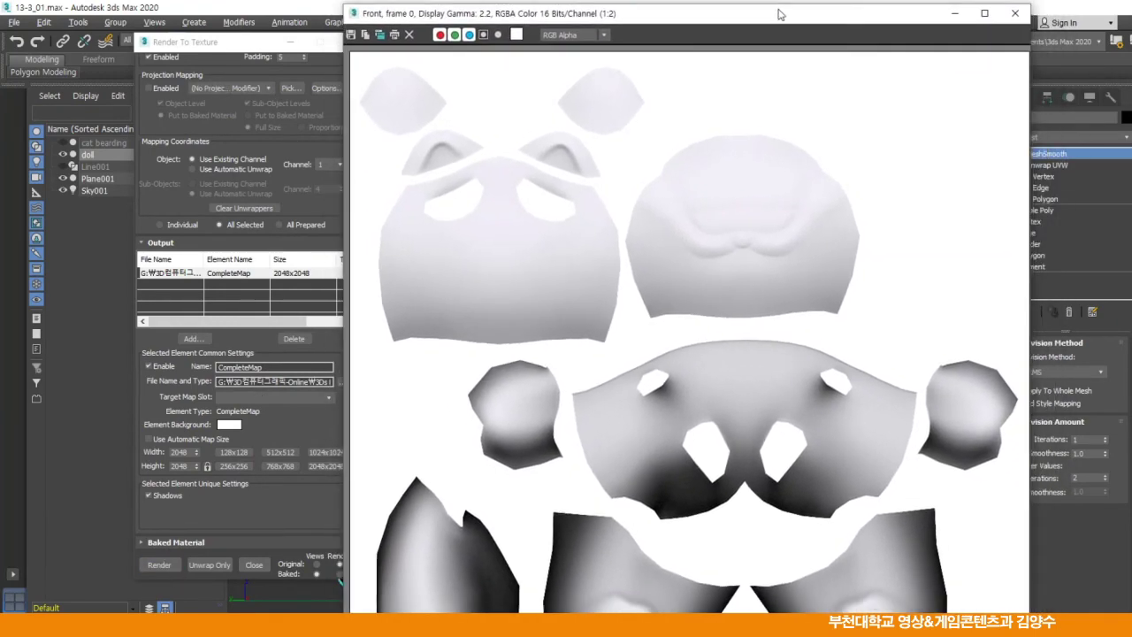
mouse_move(779, 13)
left_mouse_down()
mouse_move(810, 13)
mouse_move(794, 14)
left_mouse_up()
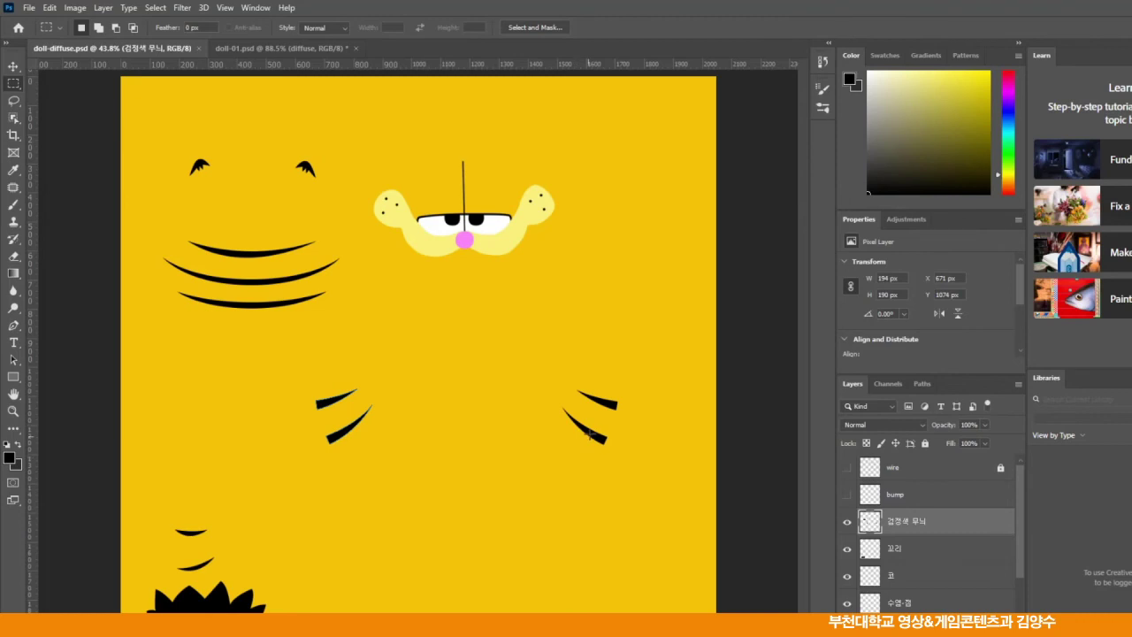
- Switch to Photoshop and copy the dollCompleteMap.jpg image into doll-diffuse.psd as a new layer aligned with the canvas
left_click_drag(530, 111, 737, 77)
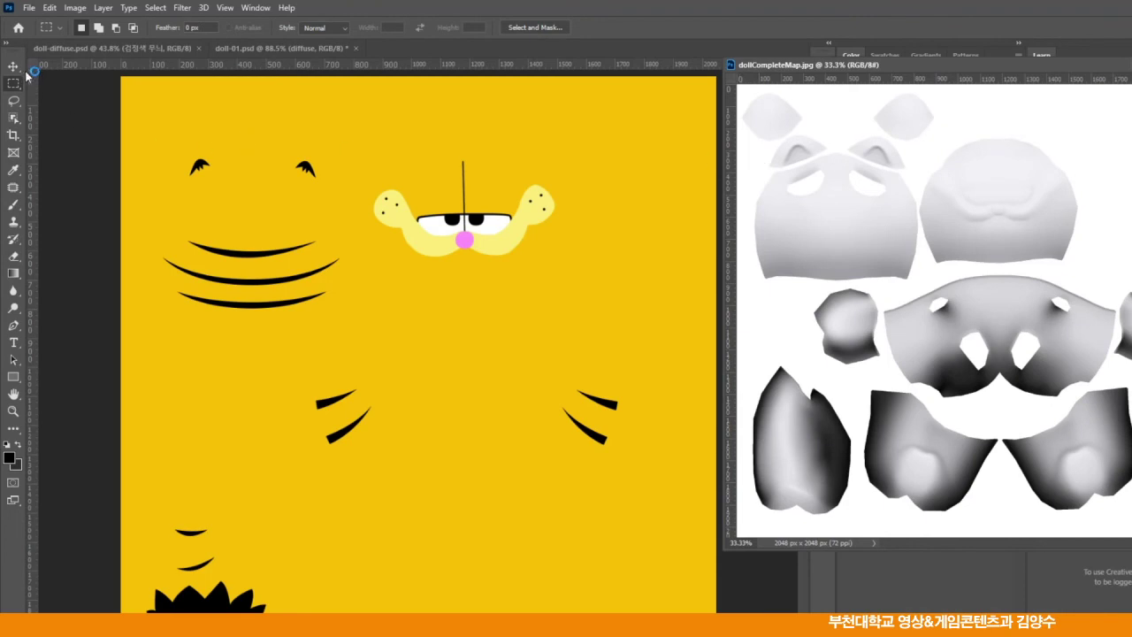
key("v")
left_click_drag(750, 239, 488, 290)
left_click_drag(894, 69, 522, 42)
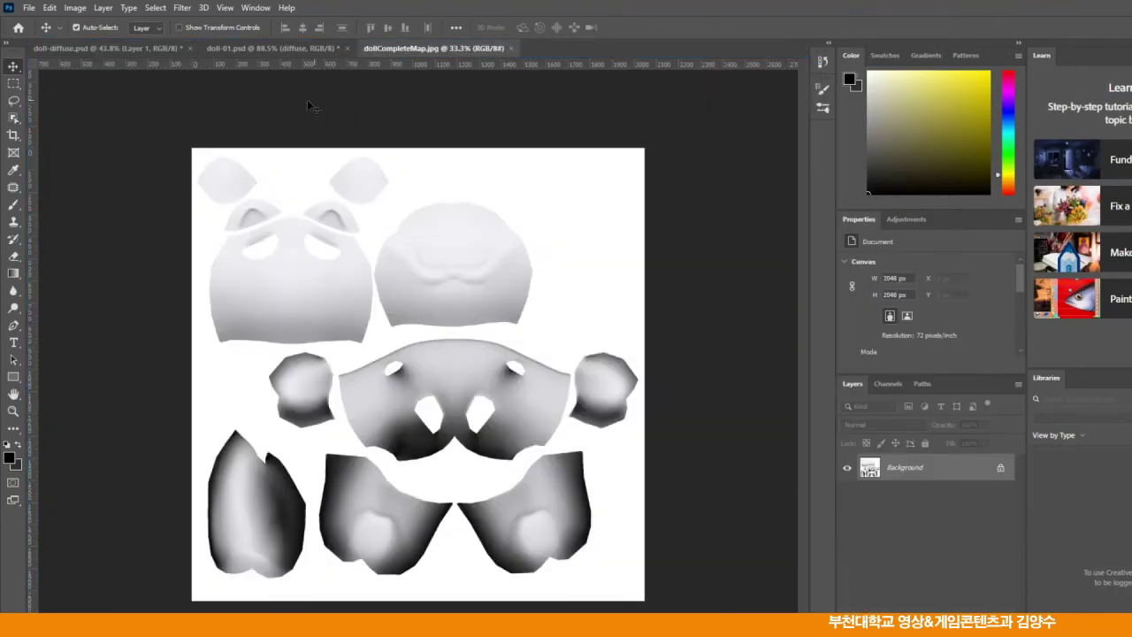
left_click(163, 49)
left_click_drag(491, 204, 252, 170)
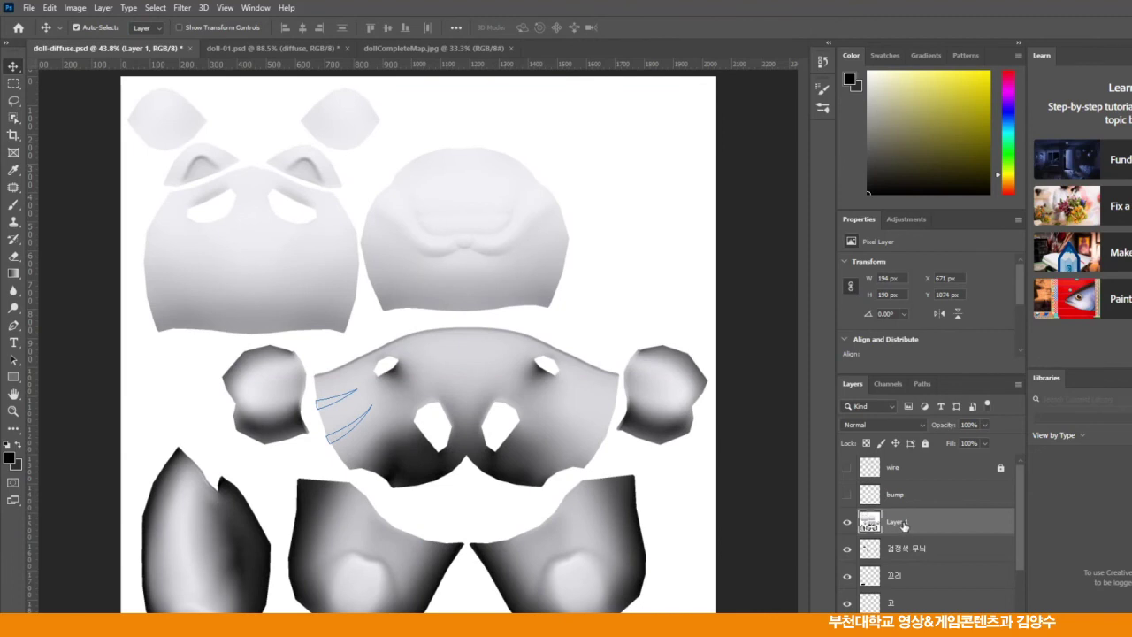
- Set the baked shading layer's blend mode to Multiply and its opacity to 25%
left_click(908, 428)
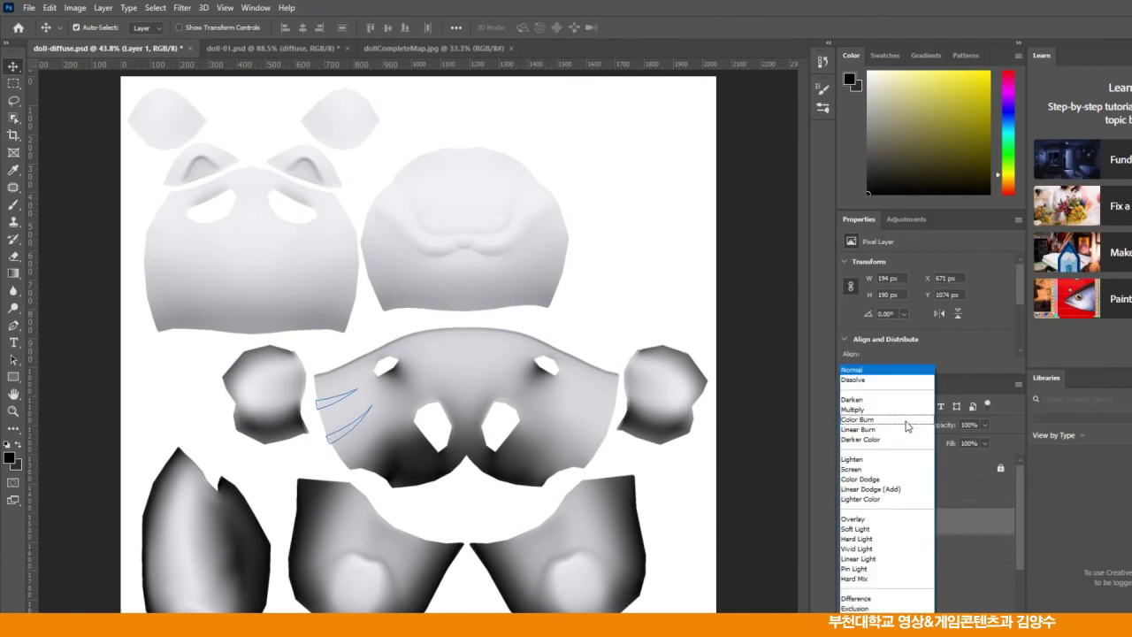
left_click(862, 411)
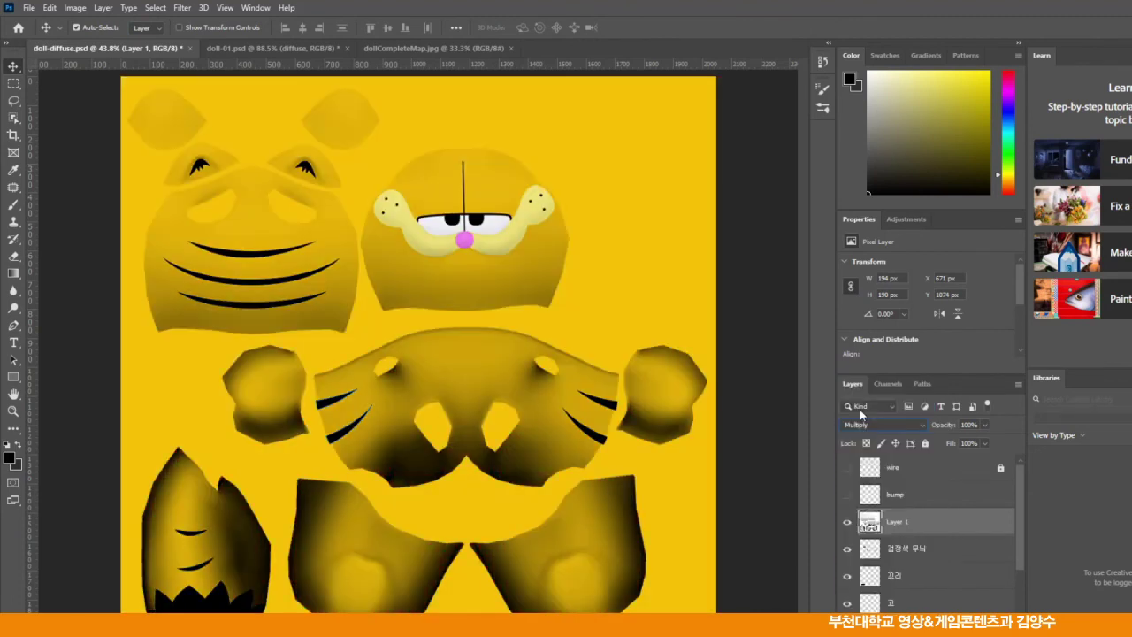
left_click(984, 425)
left_click_drag(961, 442, 937, 442)
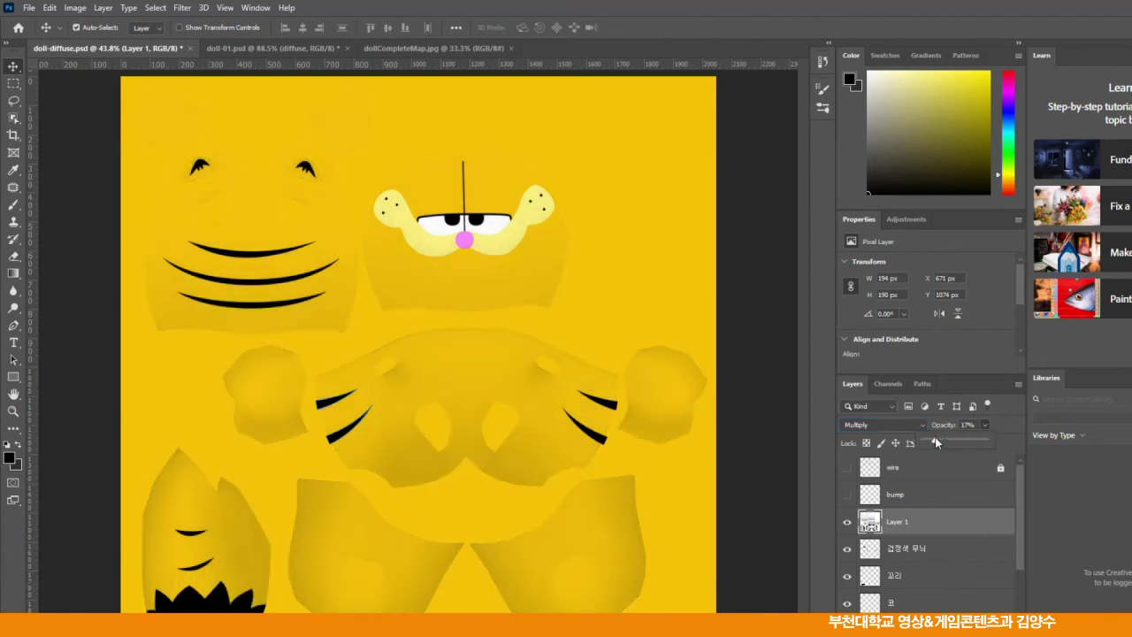
left_click_drag(934, 439, 937, 439)
left_click(967, 424)
type("25")
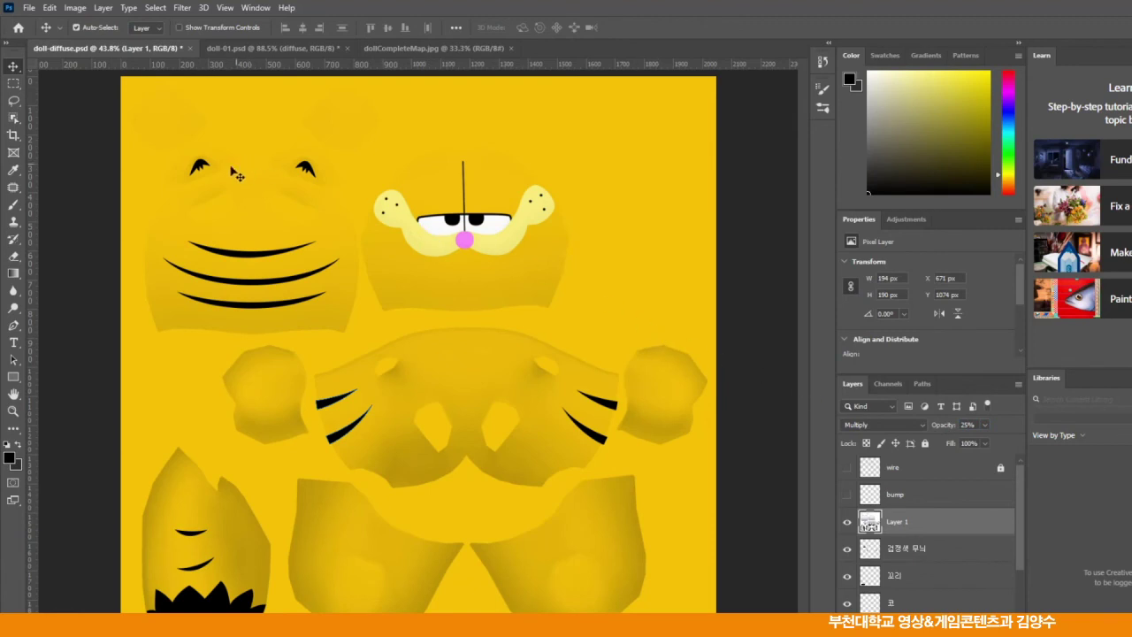
- Save doll-diffuse.psd and also save it as the JPEG file doll-diffuse-edit at maximum quality 12
left_click(29, 7)
left_click(41, 155)
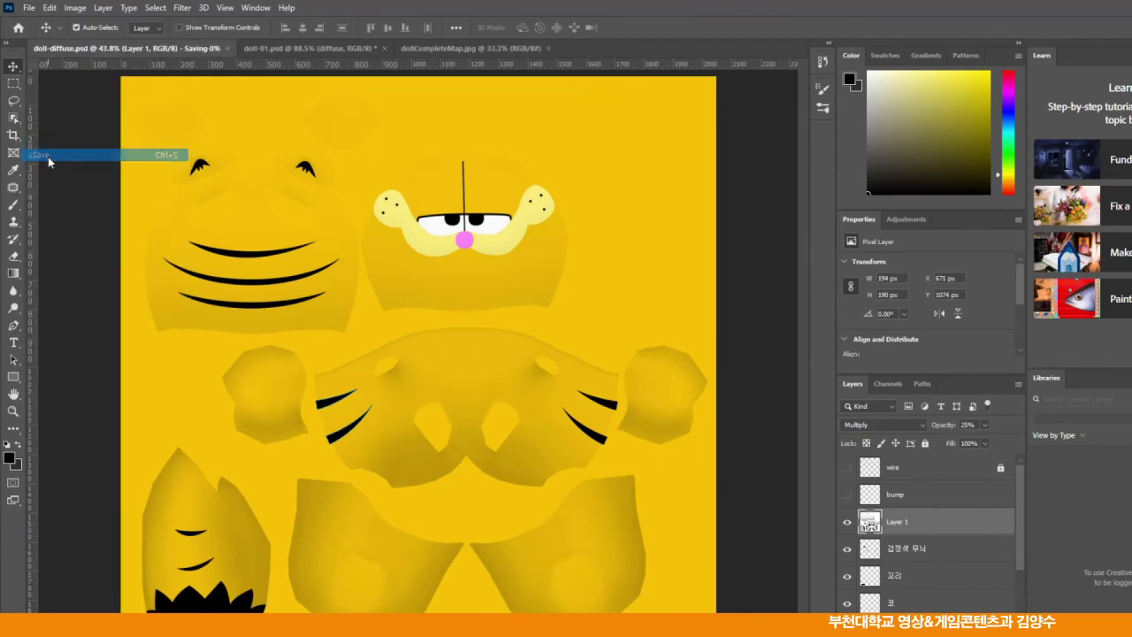
left_click(29, 7)
left_click(48, 167)
left_click(688, 471)
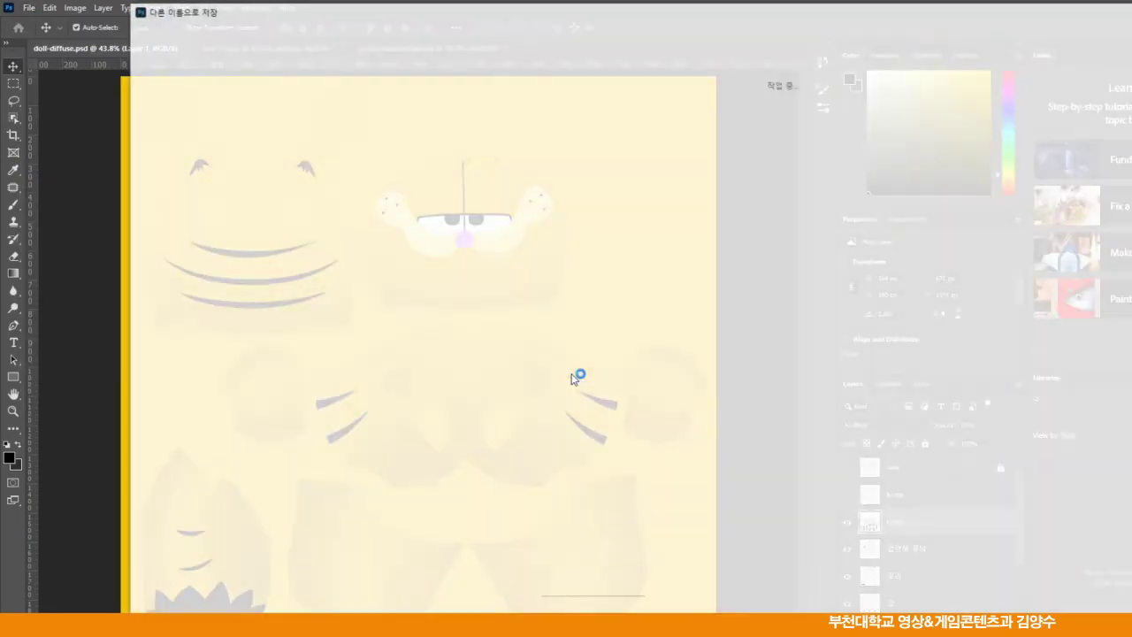
left_click(263, 517)
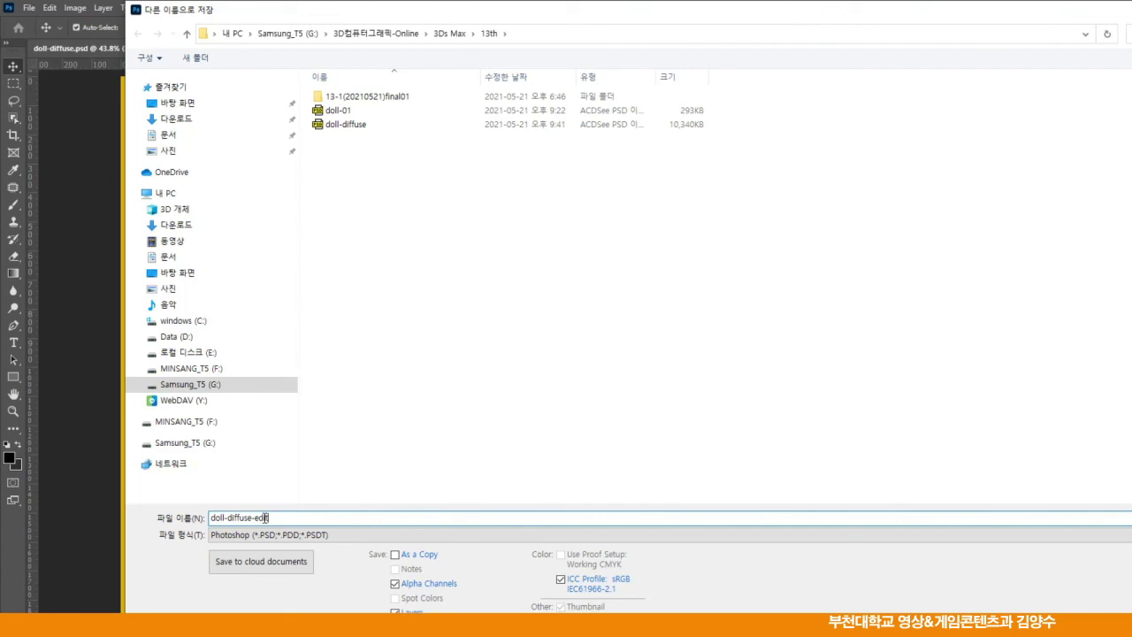
left_click(396, 534)
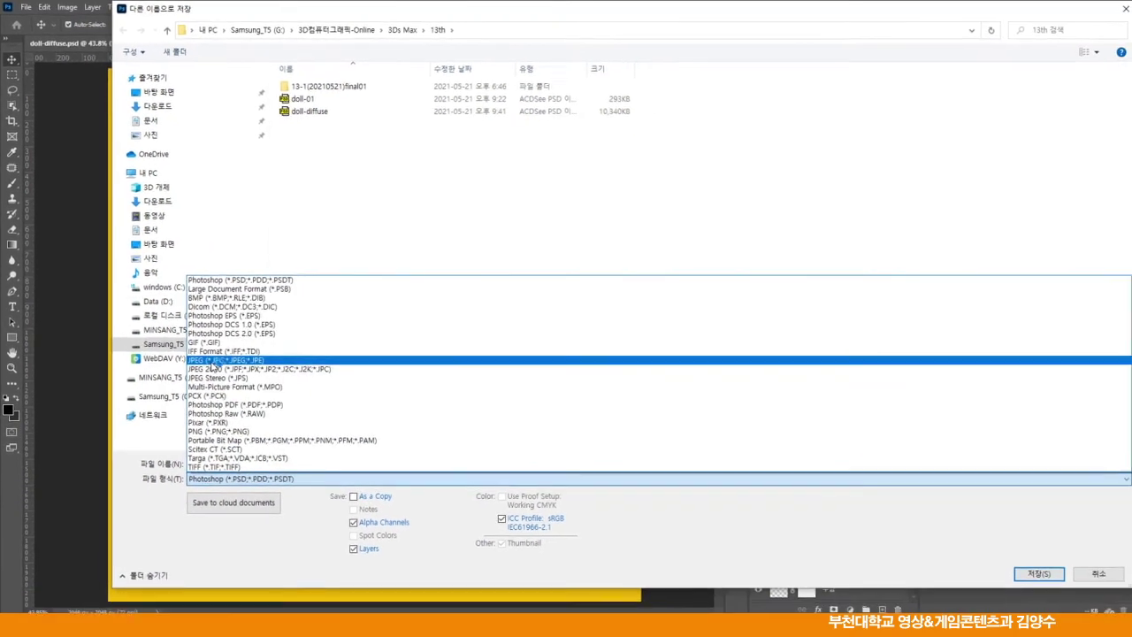
left_click(320, 410)
left_click(1028, 569)
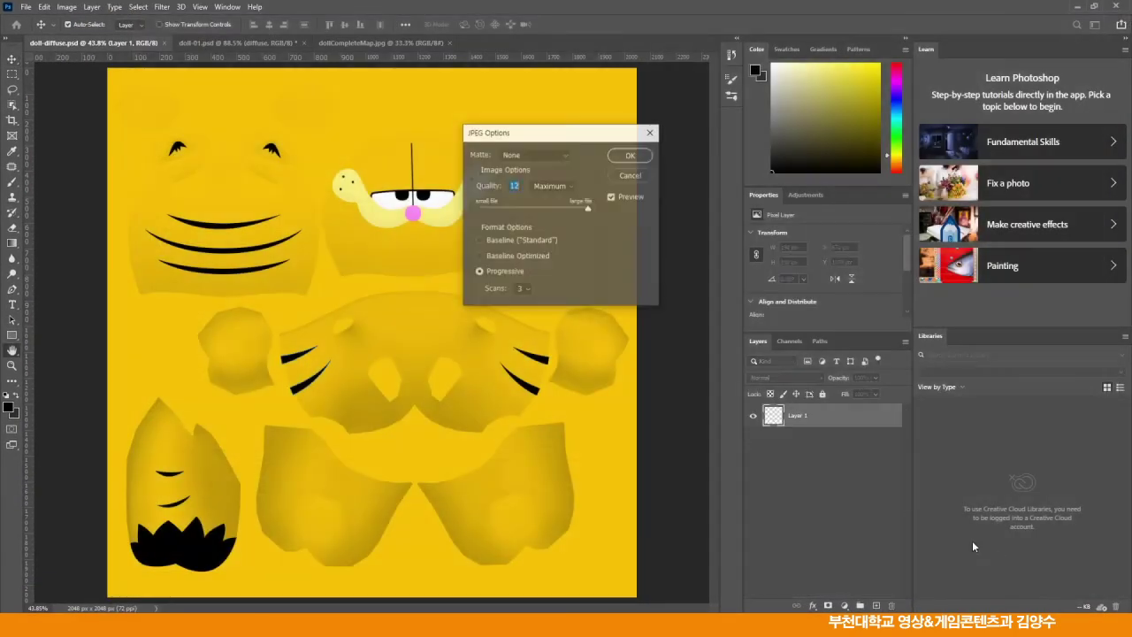
left_click(630, 155)
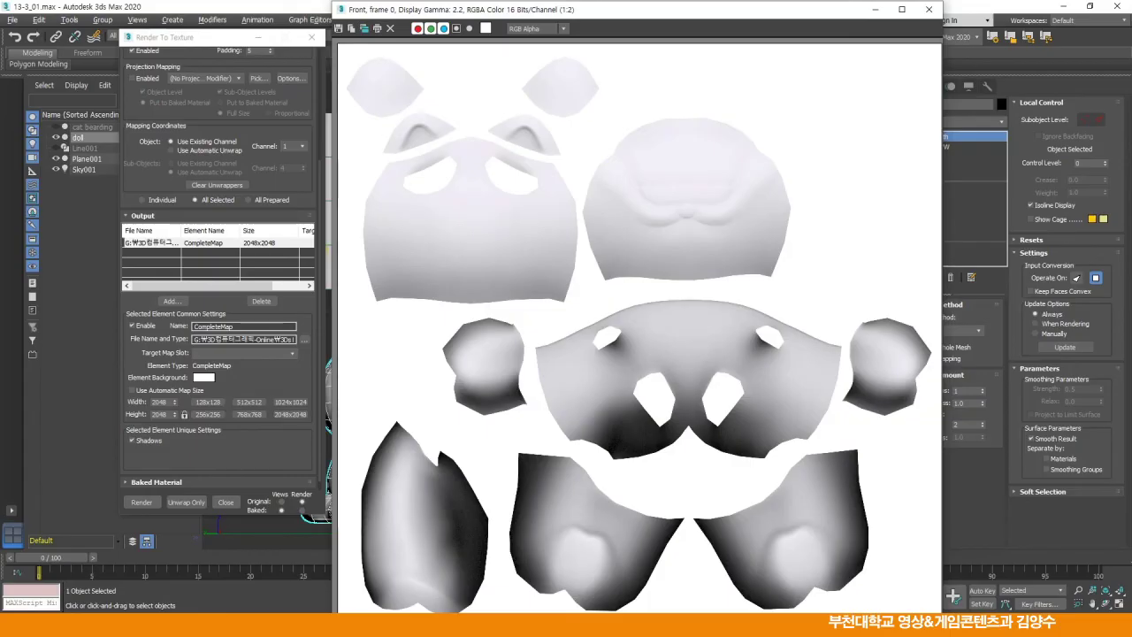
- Return to 3ds Max, close the baking windows, and delete the skylight and the floor plane
left_click(928, 8)
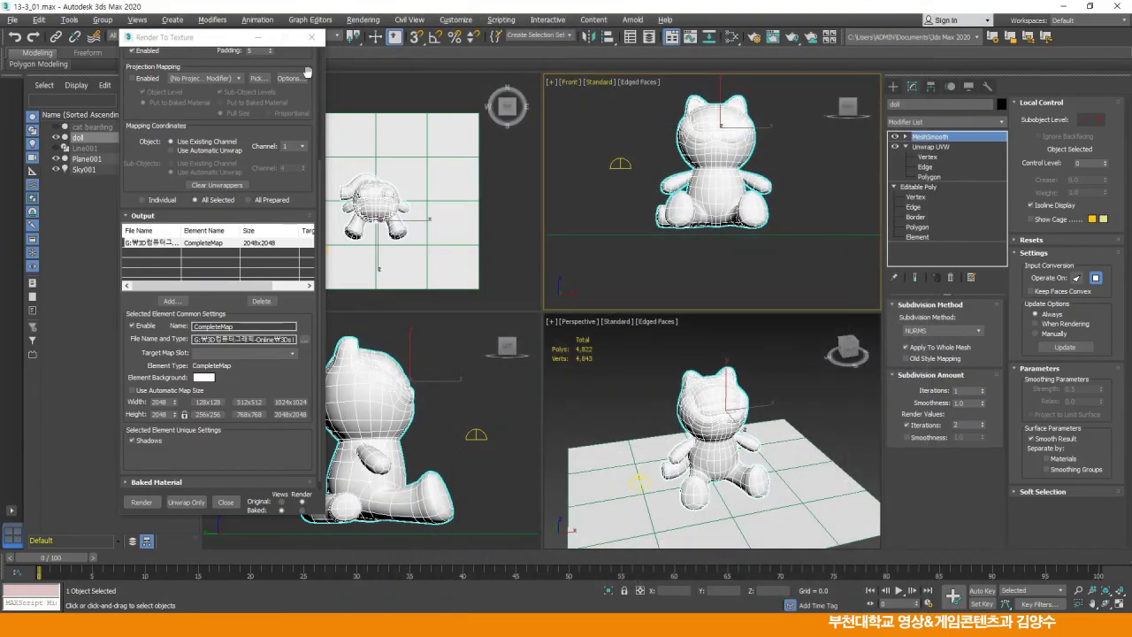
left_click(310, 40)
left_click(622, 164)
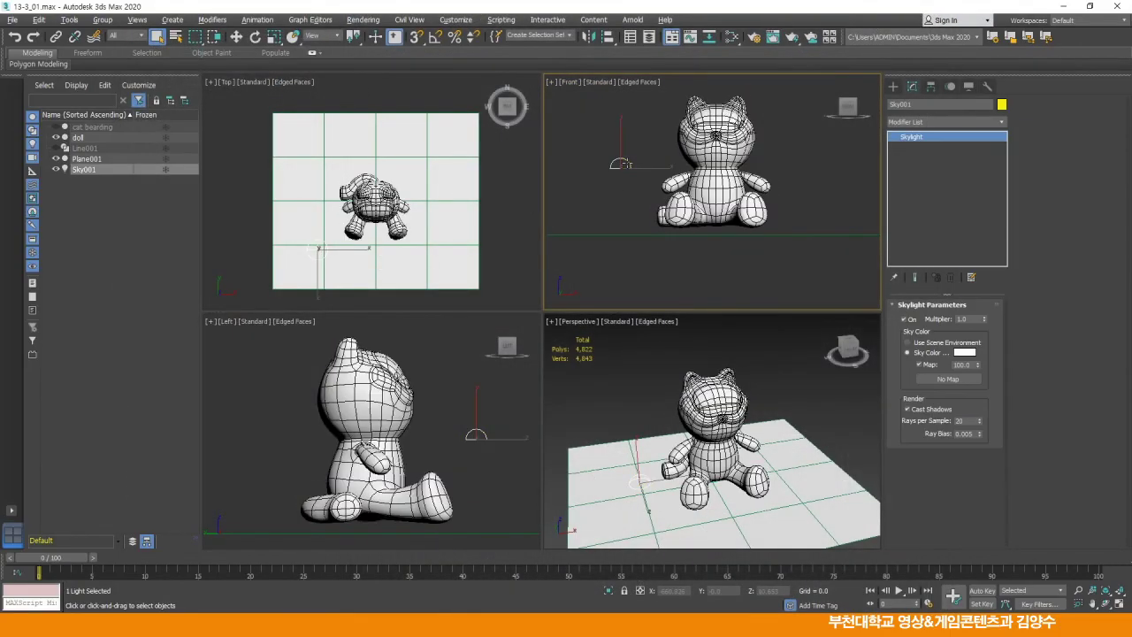
key("Delete")
left_click(236, 36)
left_click_drag(607, 260, 607, 262)
key("Delete")
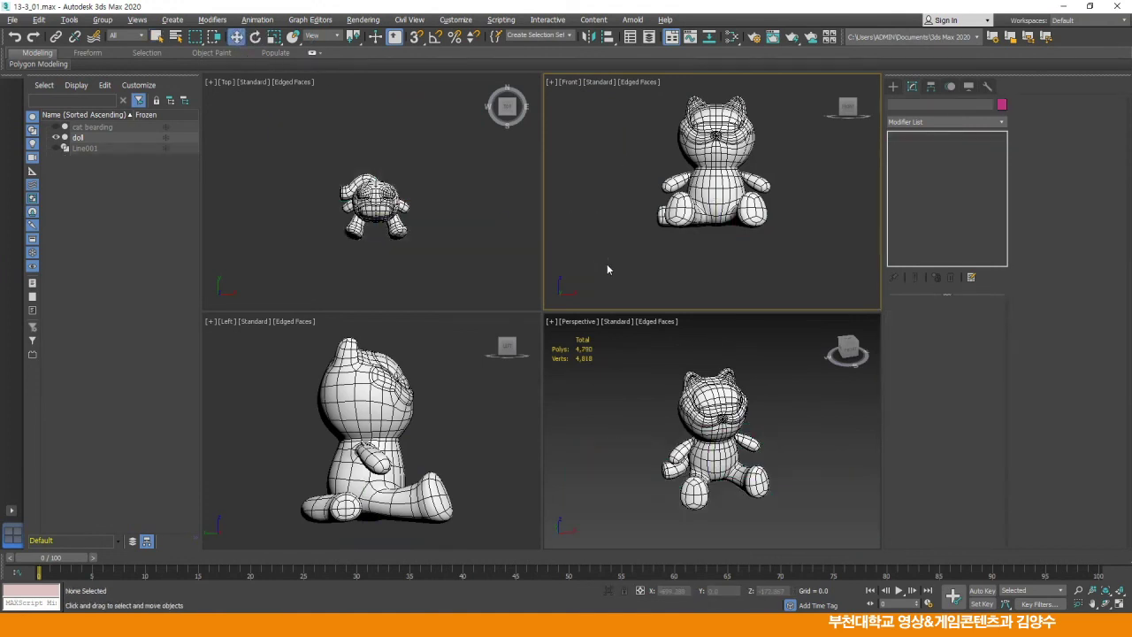
- Frame the doll in the viewports and unhide all hidden objects, including the whiskers
key("ctrl+shift+z")
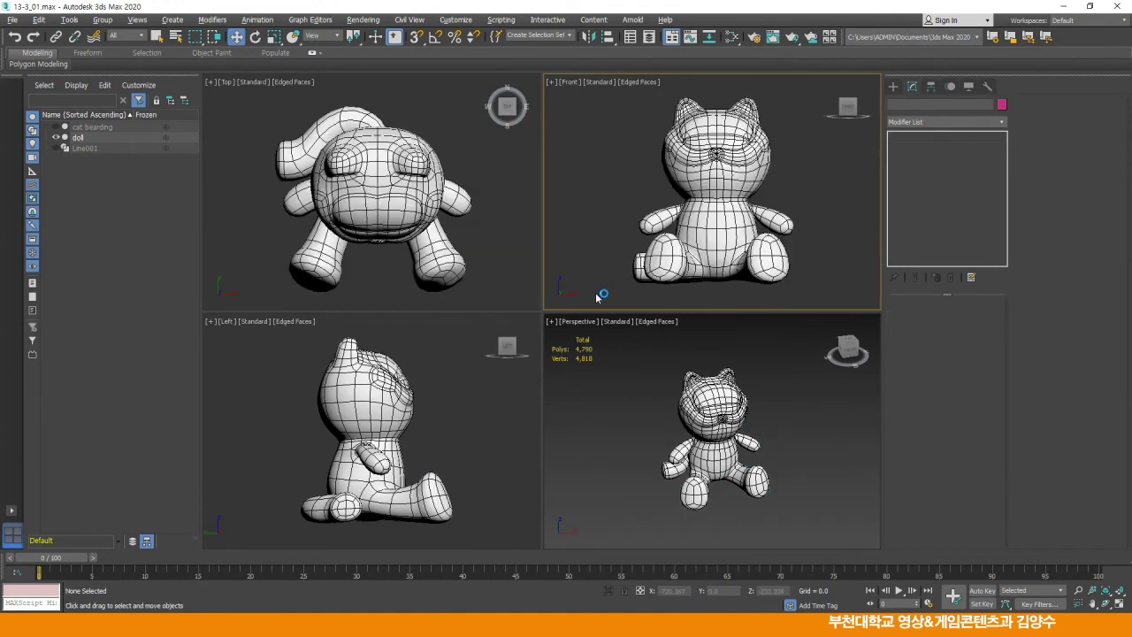
right_click(617, 199)
left_click(629, 130)
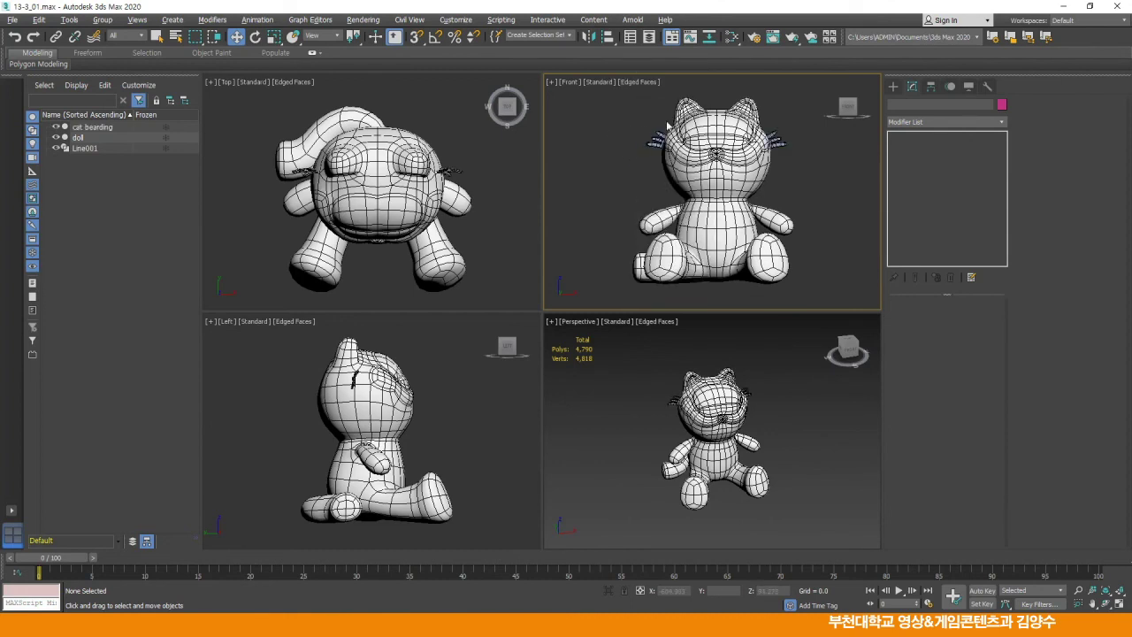
- Assign the yellow bitmap-textured Material #30 to the doll in the Slate Material Editor and turn off edged faces in the Front and Perspective views
left_click(731, 37)
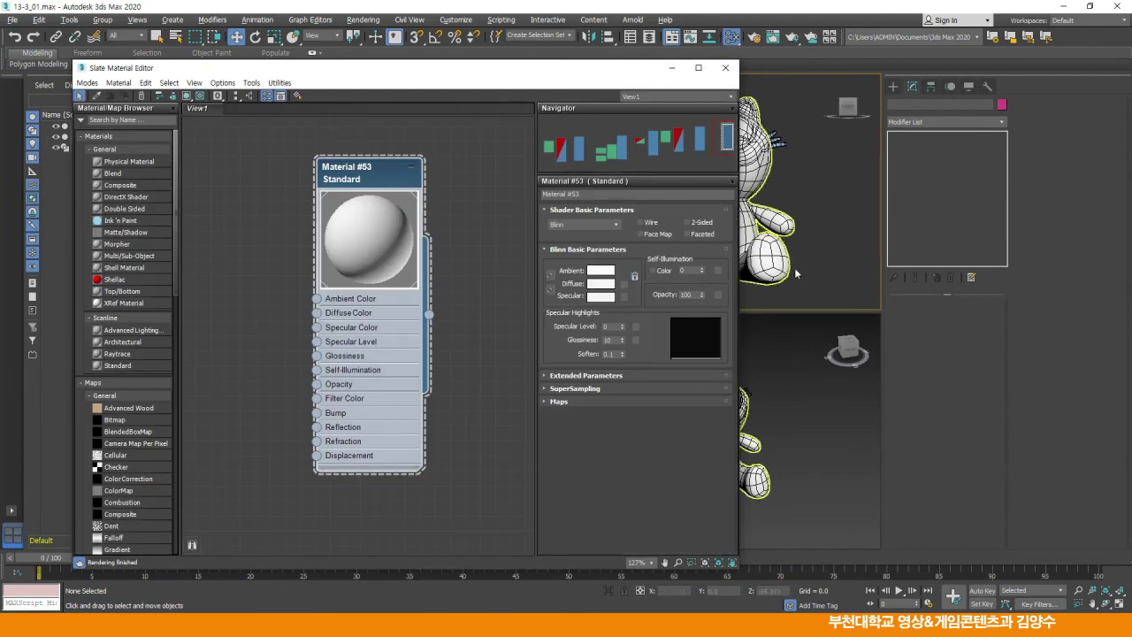
left_click_drag(881, 274, 1029, 271)
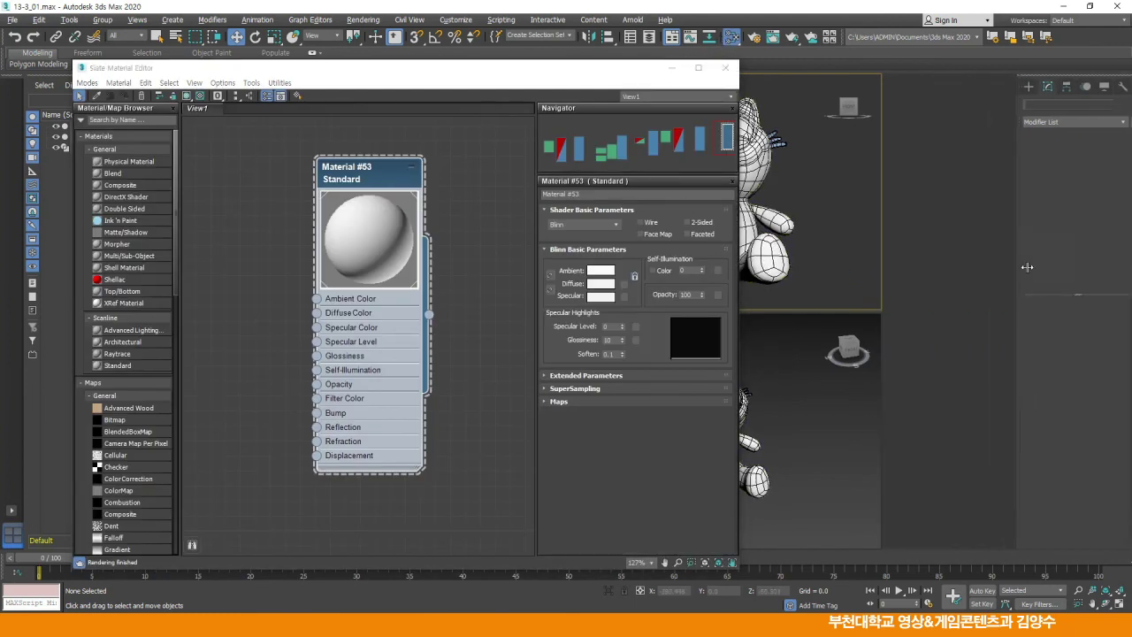
left_click_drag(522, 80, 449, 53)
scroll(221, 198, "down", 2)
left_click_drag(235, 205, 412, 205)
left_click_drag(230, 229, 407, 232)
scroll(323, 236, "down", 1)
left_click_drag(197, 241, 343, 242)
mouse_move(242, 253)
left_mouse_down()
mouse_move(300, 256)
mouse_move(232, 259)
left_mouse_up()
scroll(351, 183, "up", 1)
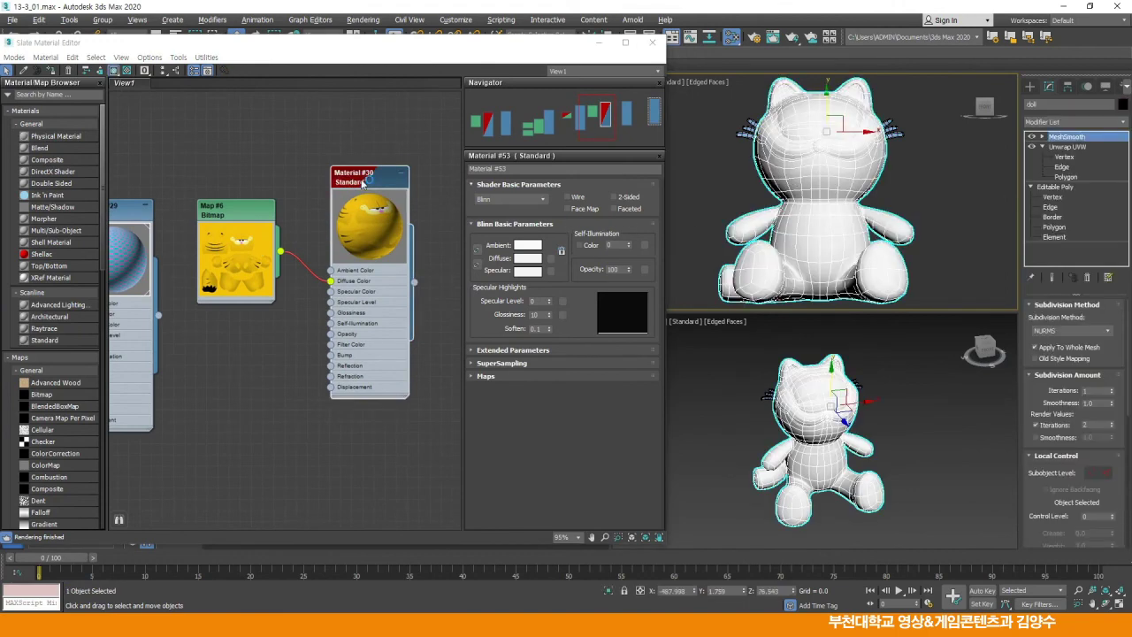
left_click(53, 70)
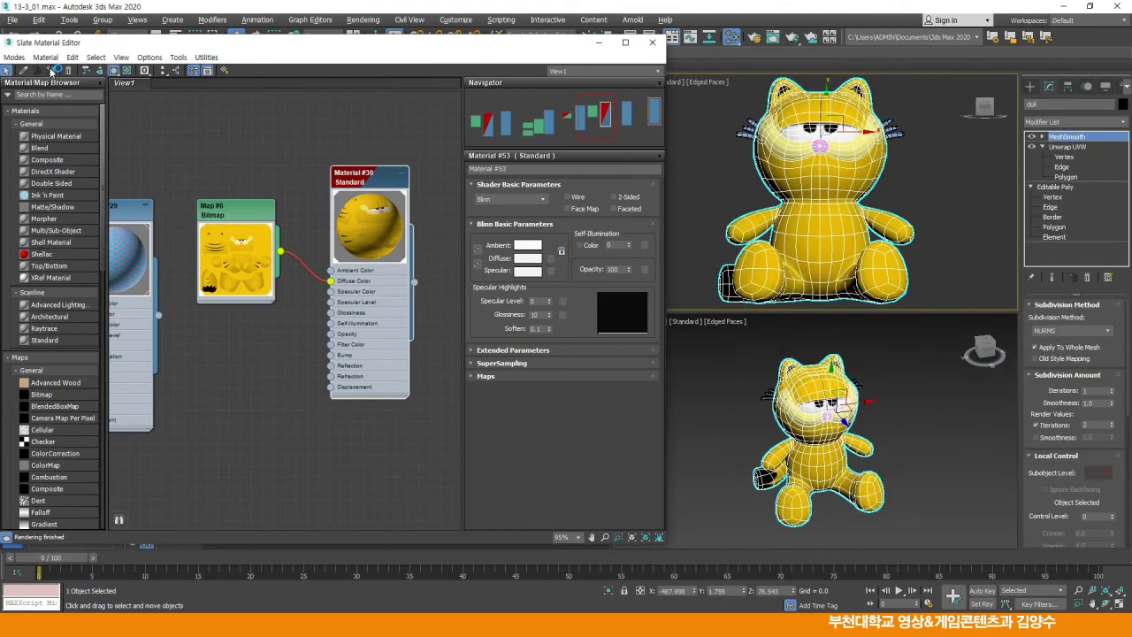
left_click(717, 176)
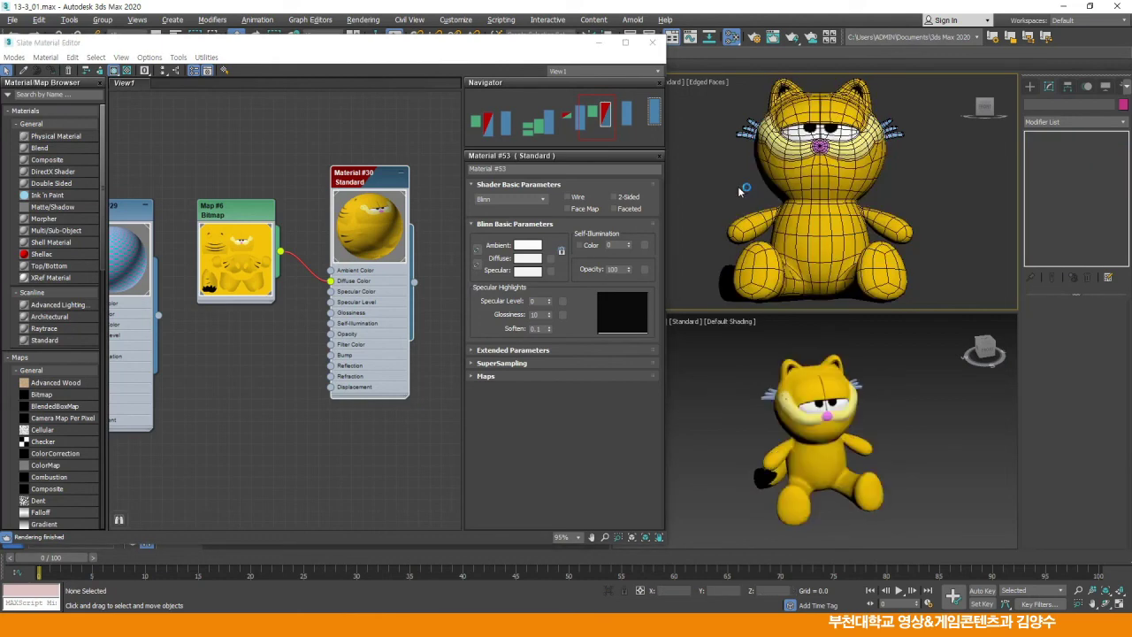
key("F4")
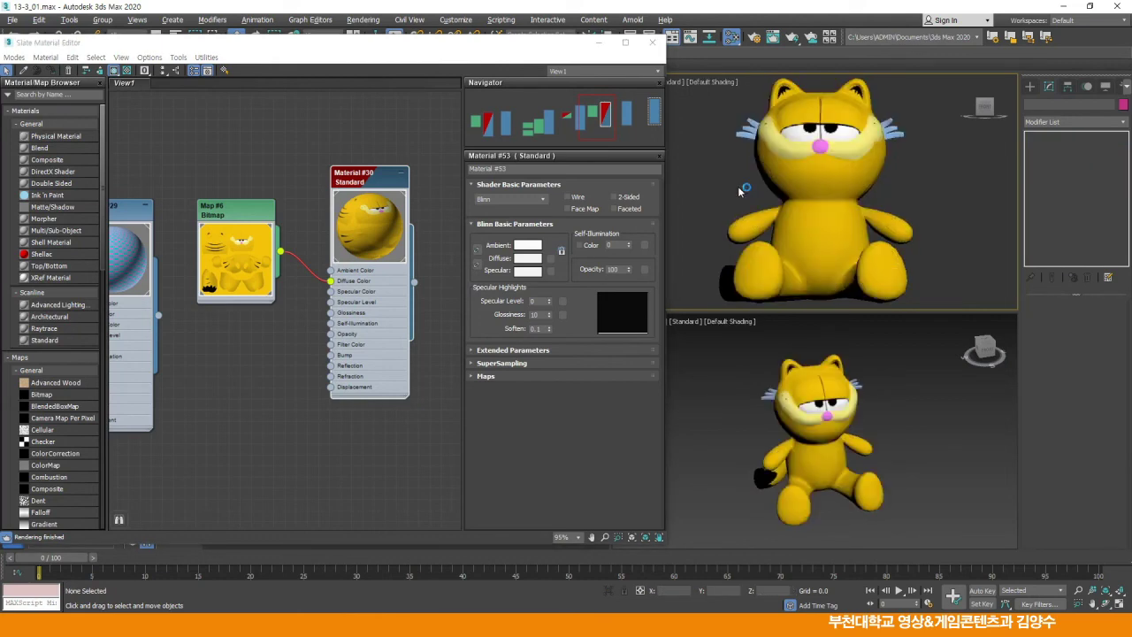
- Create a new Scanline Standard material beside Material #30 in the Slate Material Editor
left_click_drag(456, 197, 337, 234)
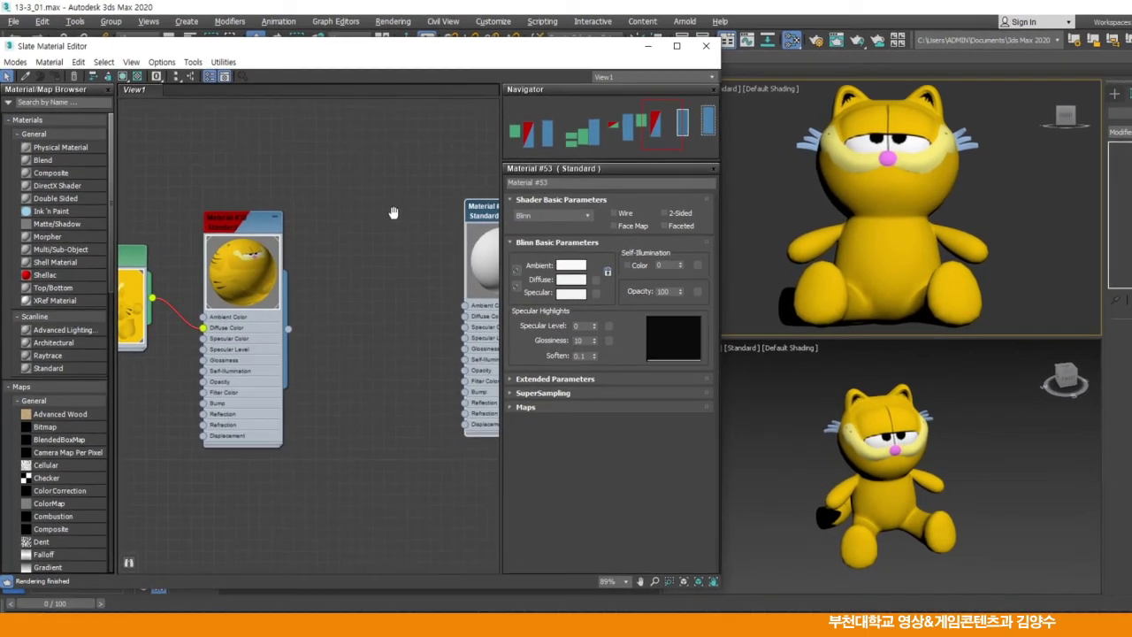
left_click_drag(318, 186, 391, 182)
right_click(383, 174)
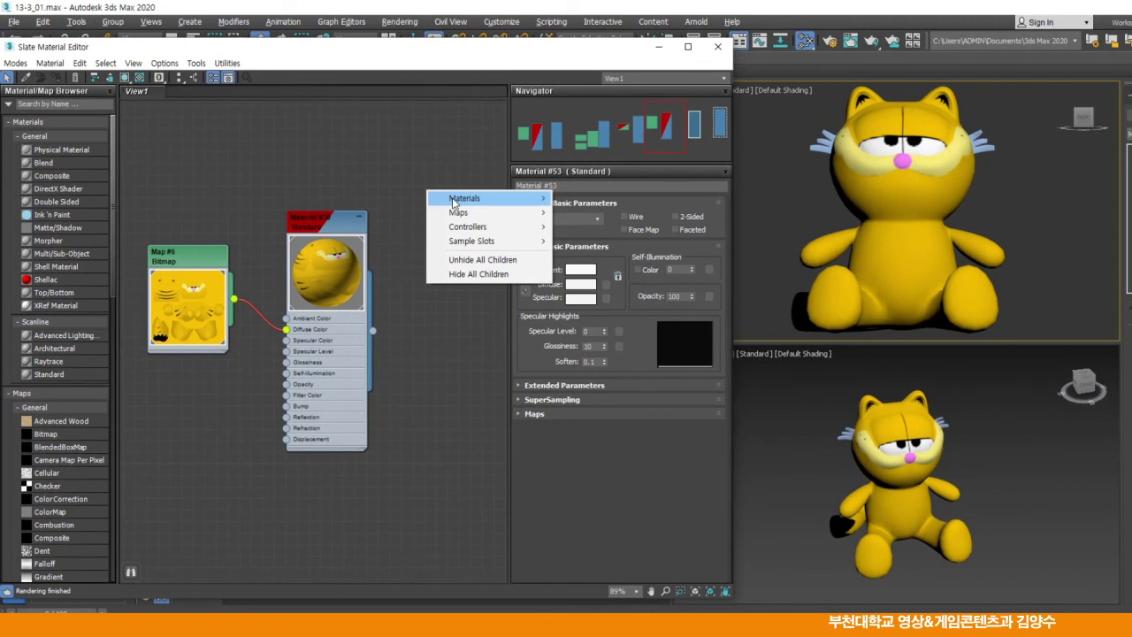
mouse_move(495, 198)
mouse_move(585, 212)
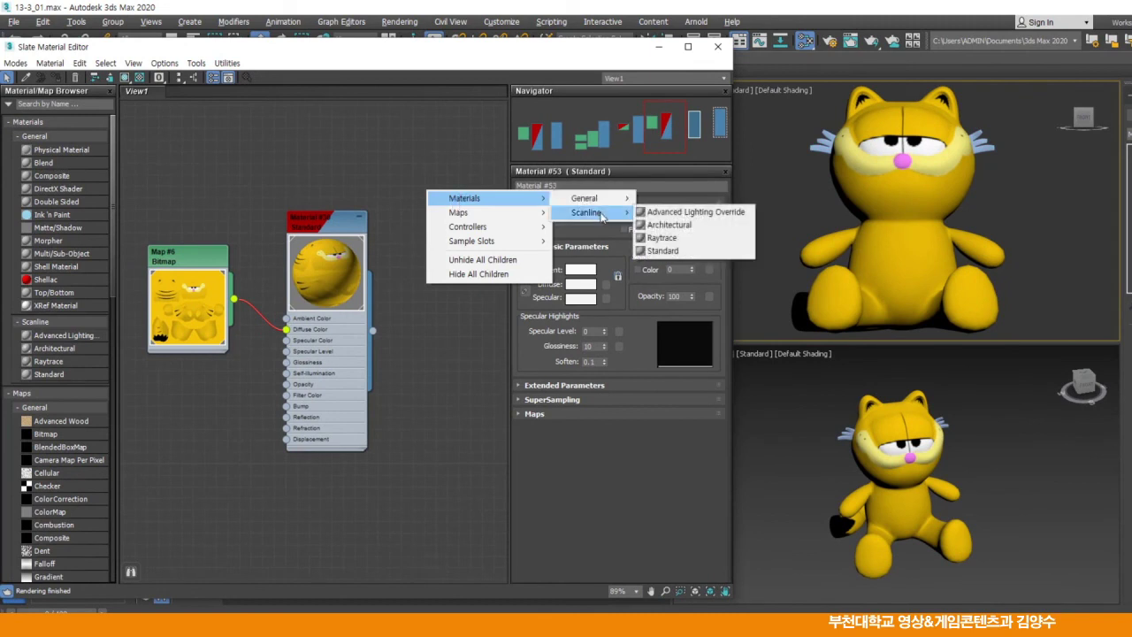
left_click(662, 250)
left_click_drag(384, 191, 411, 191)
double_click(411, 187)
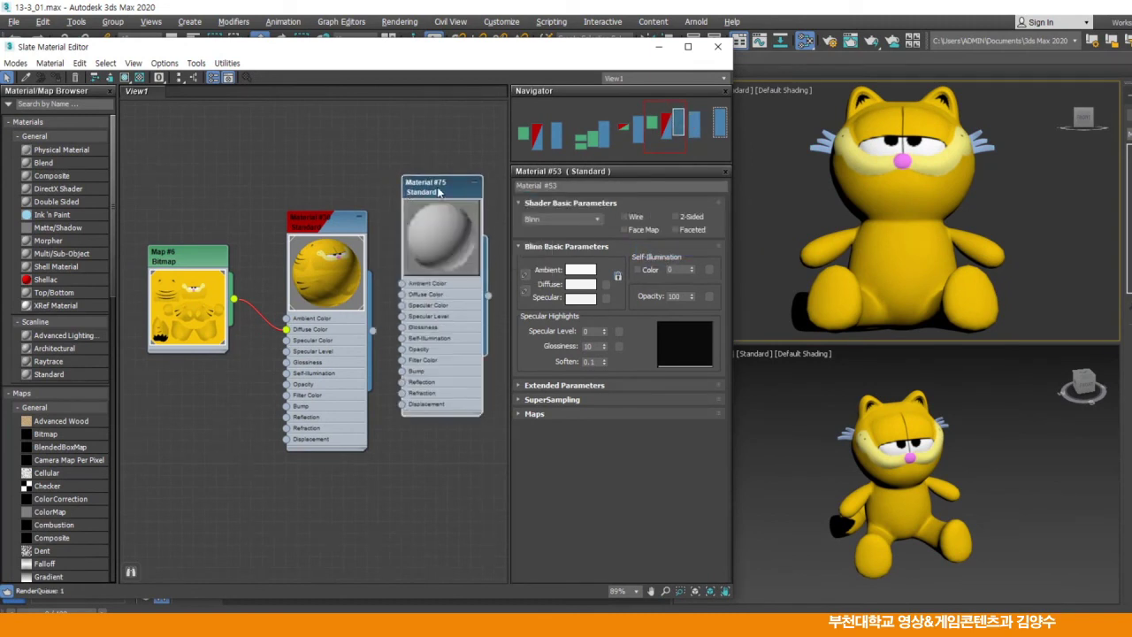
- Space out the material nodes and assign the new Standard material to the doll's whiskers
left_click_drag(329, 221, 282, 233)
left_click_drag(433, 171, 411, 172)
left_click(979, 141)
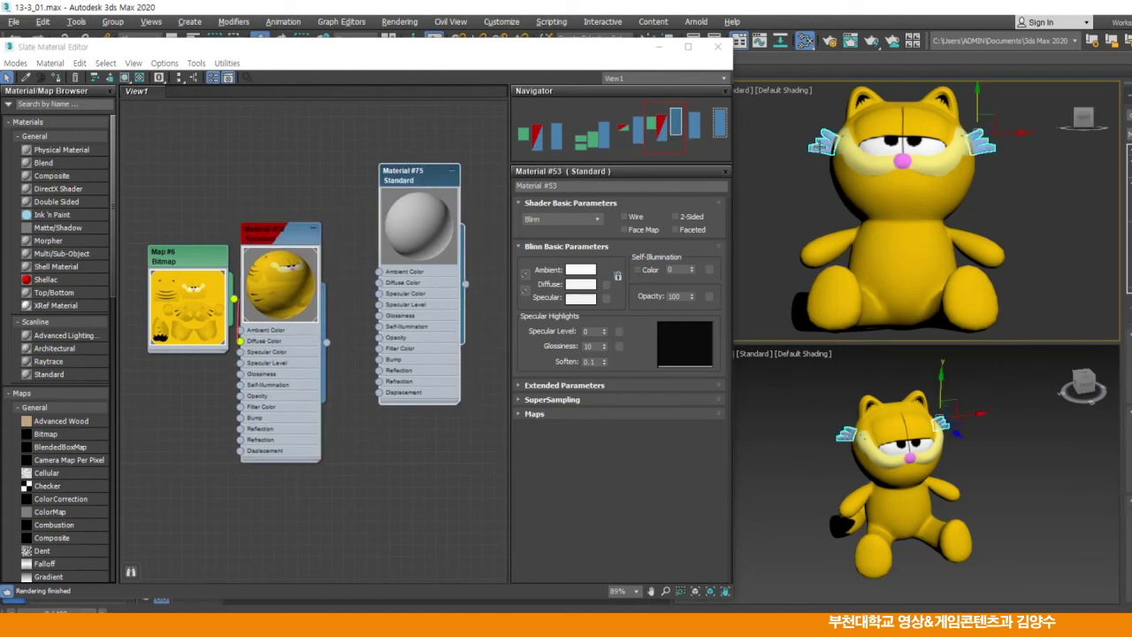
left_click(57, 79)
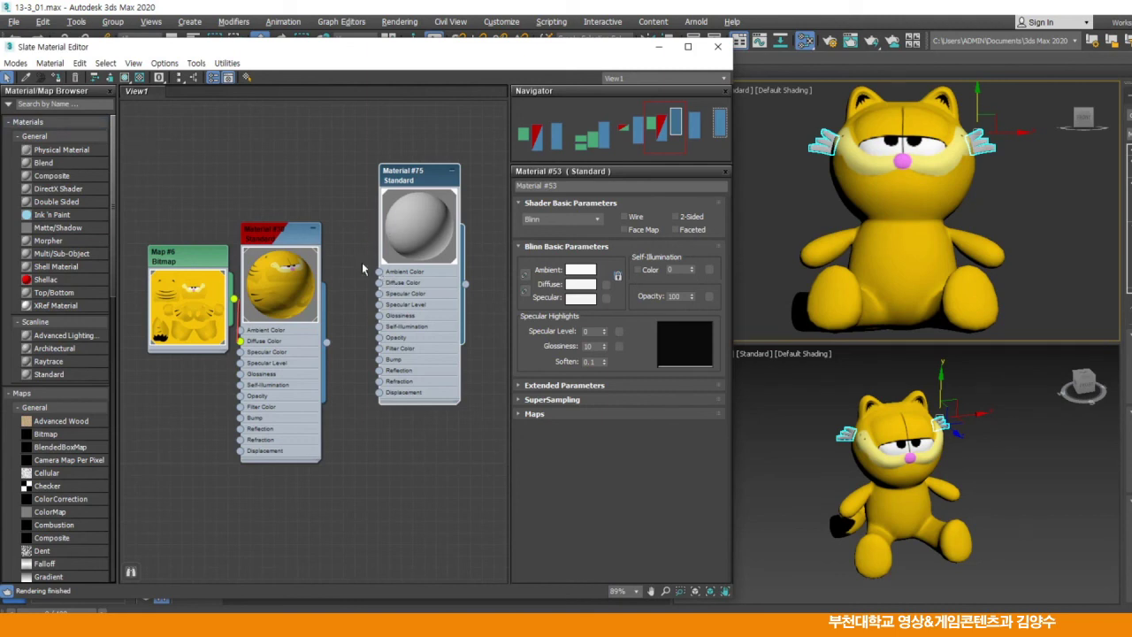
- Connect a Bitmap map using doll-02 to the whisker material's Diffuse Color and show it shaded in the viewport
left_click_drag(287, 257, 243, 259)
left_click_drag(379, 196, 413, 185)
left_click_drag(238, 232, 262, 232)
left_click_drag(147, 264, 158, 251)
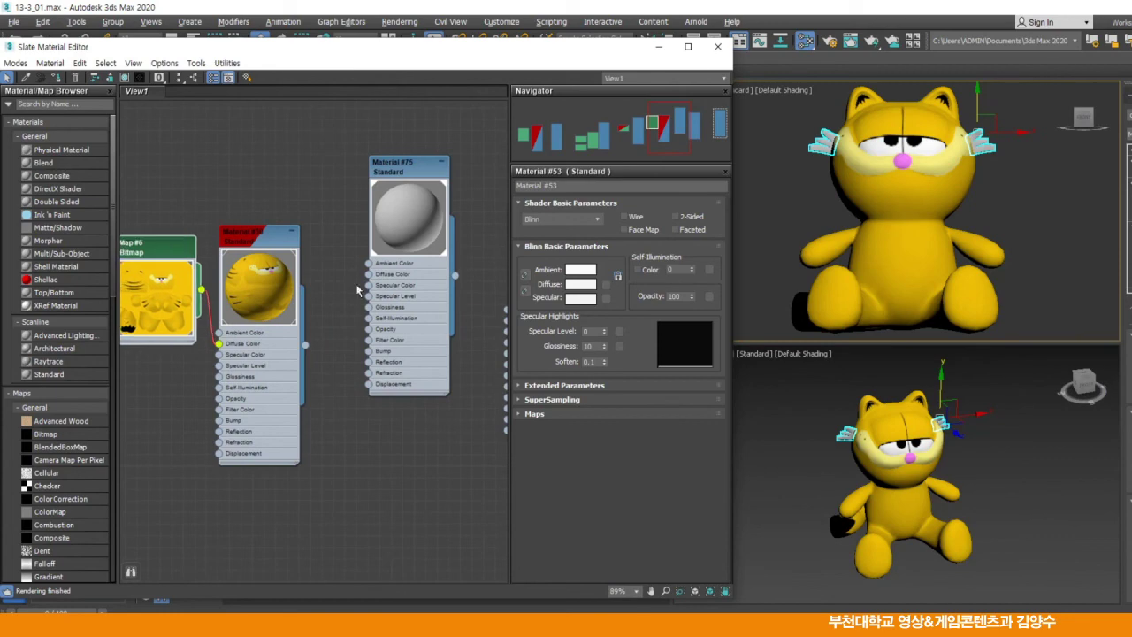
left_click_drag(333, 257, 334, 230)
mouse_move(366, 234)
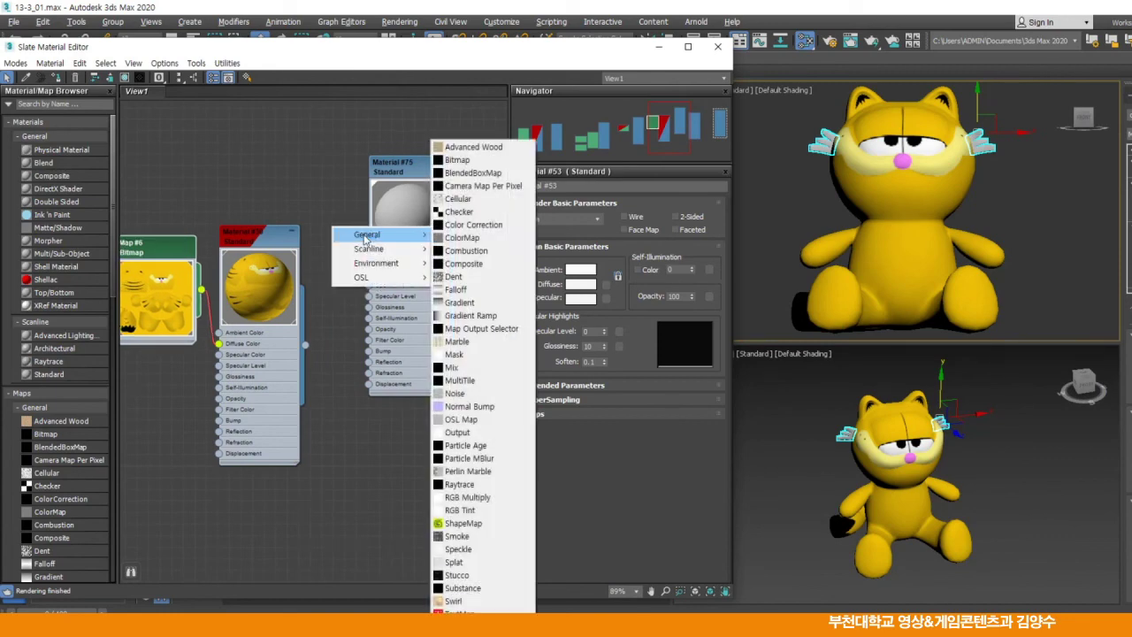
left_click(457, 160)
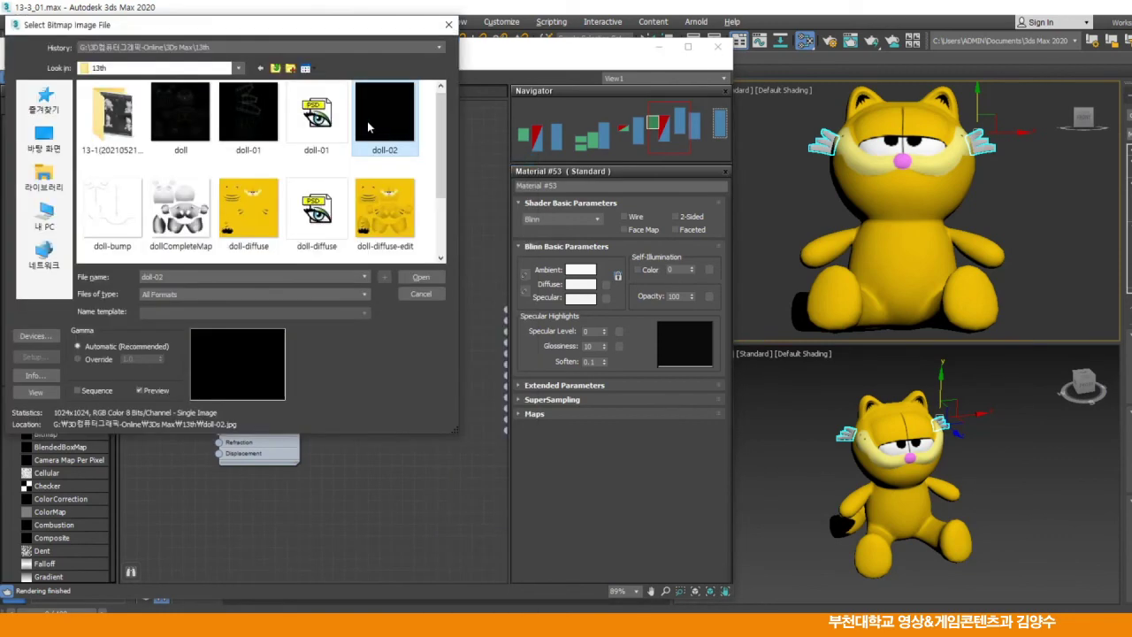
left_click(420, 278)
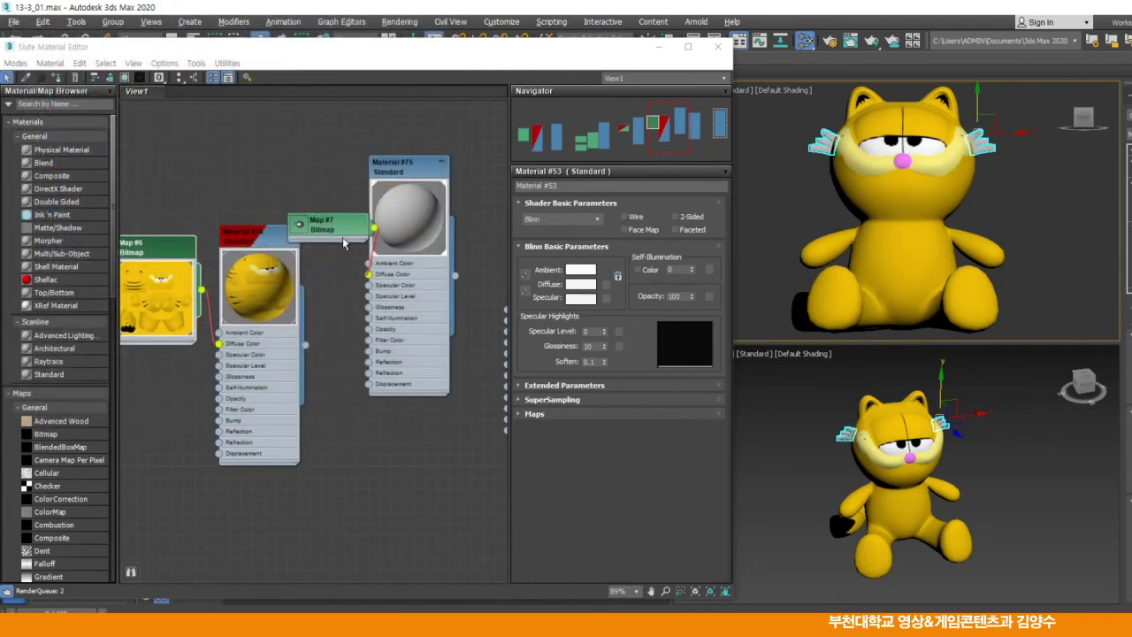
left_click_drag(327, 234, 283, 164)
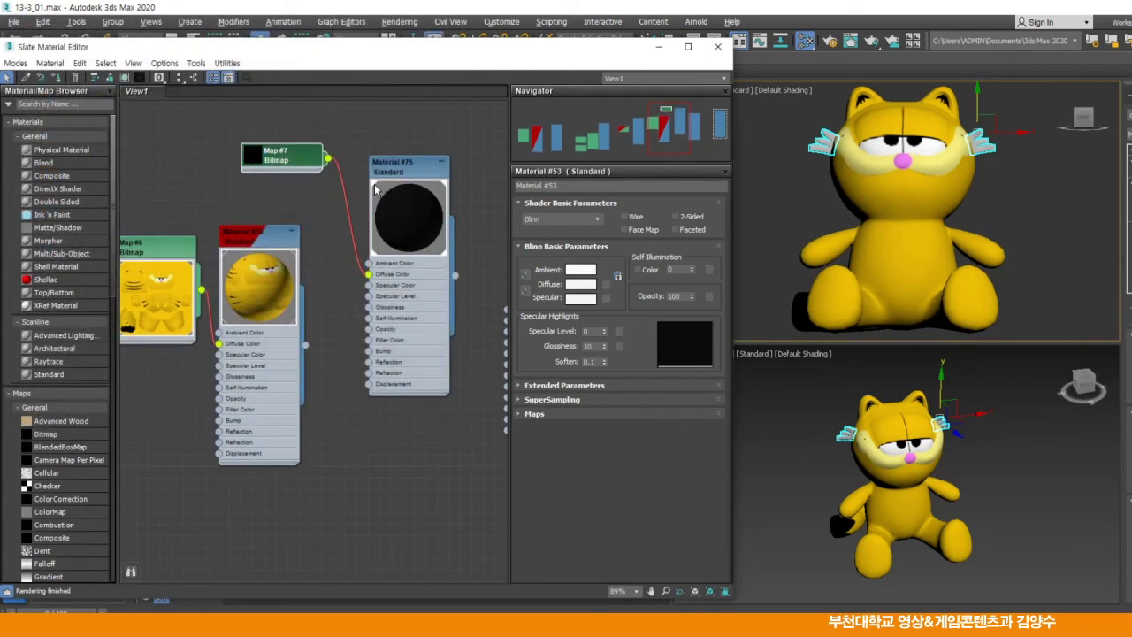
left_click(125, 78)
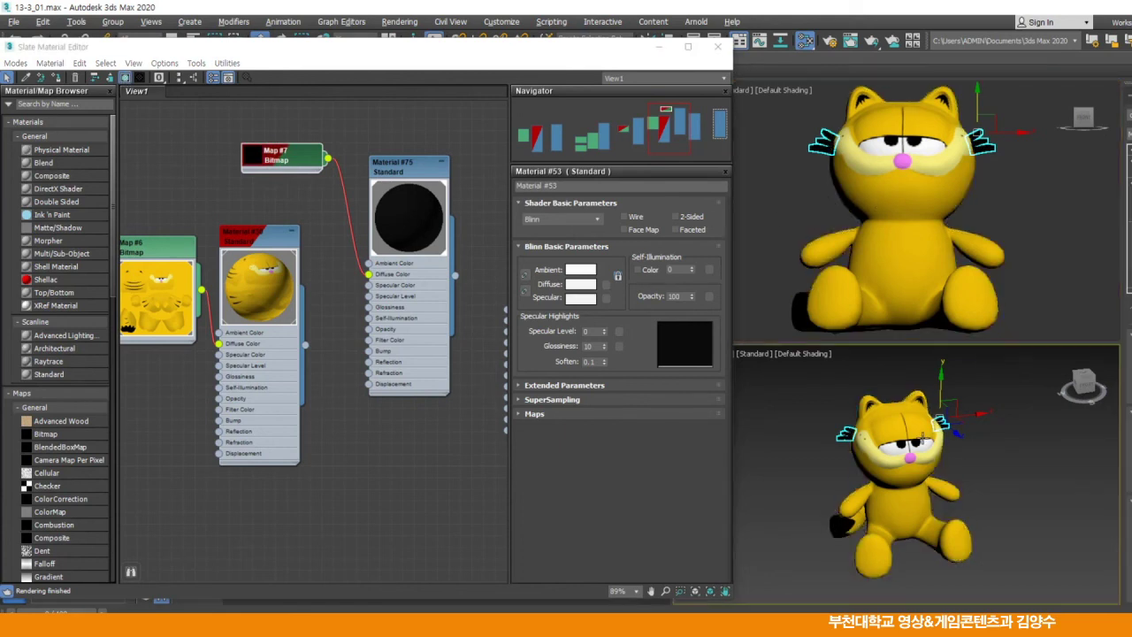
- Adjust the Perspective view of the doll and render it with the Scanline Renderer
left_click(940, 443)
left_click_drag(864, 500, 894, 478)
left_click(830, 44)
left_click(409, 118)
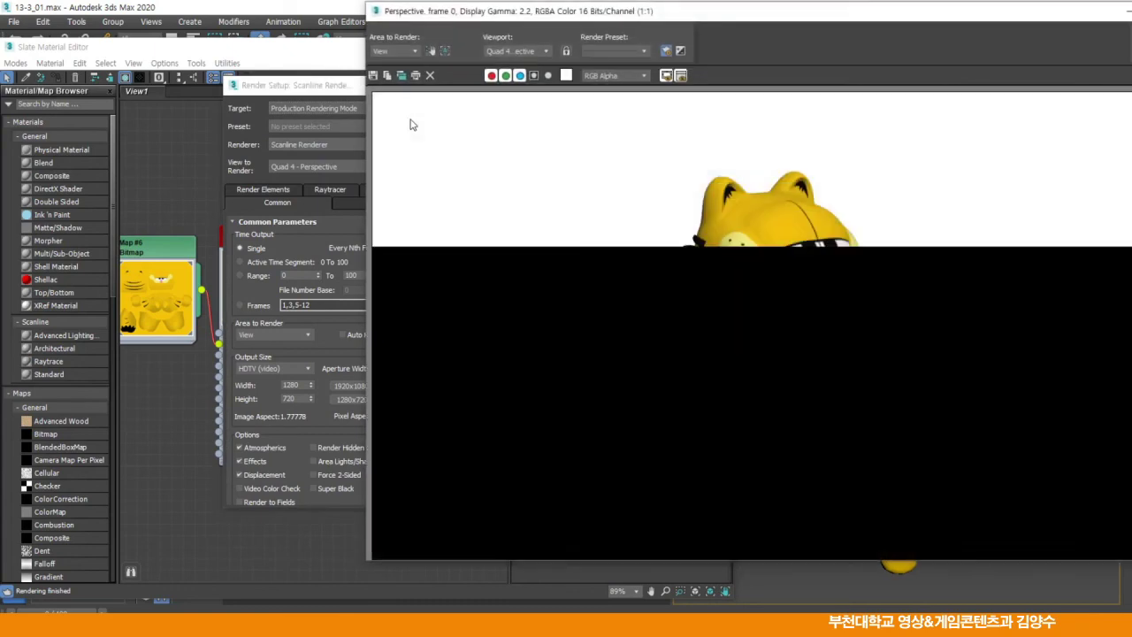